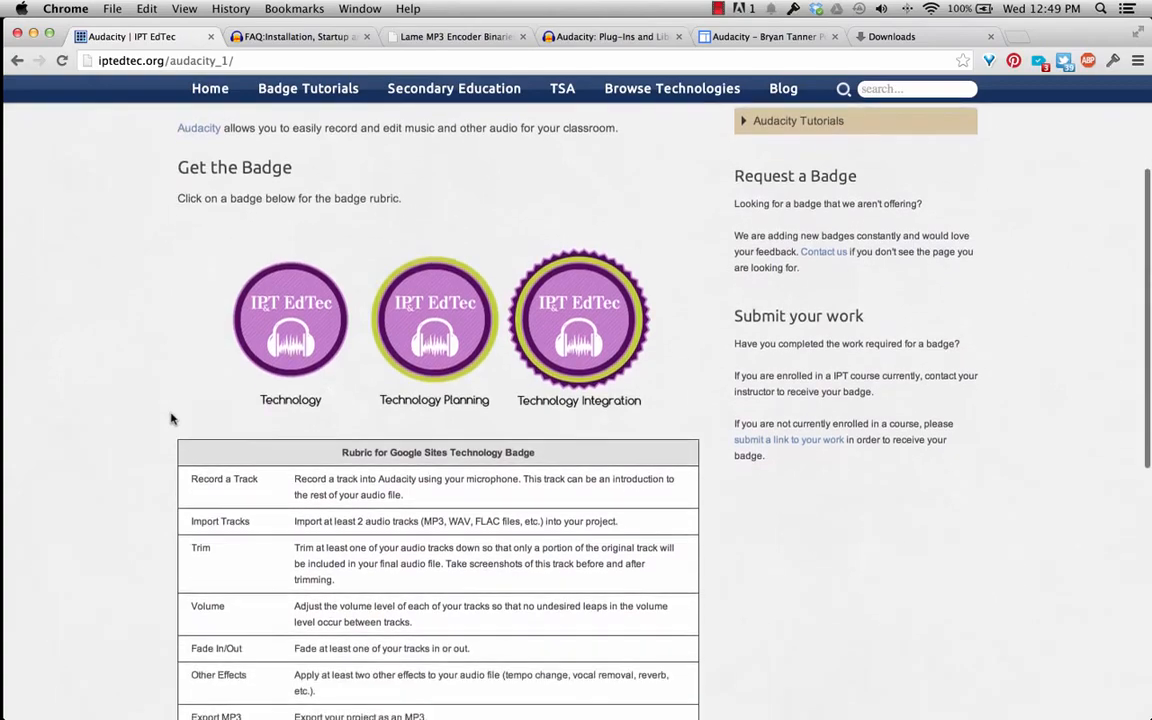
Review the Audacity technology badge rubric, from recording a track through portfolio and submission requirements
scroll(116, 405, "down", 4)
scroll(116, 407, "down", 2)
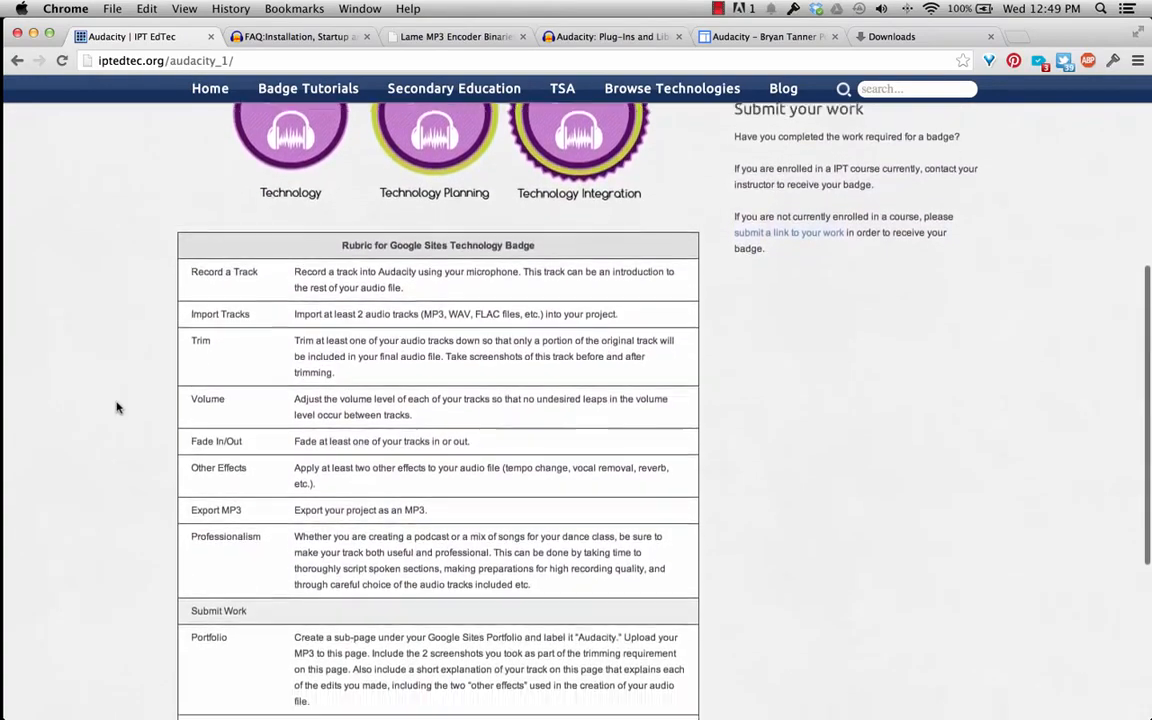
scroll(116, 407, "down", 3)
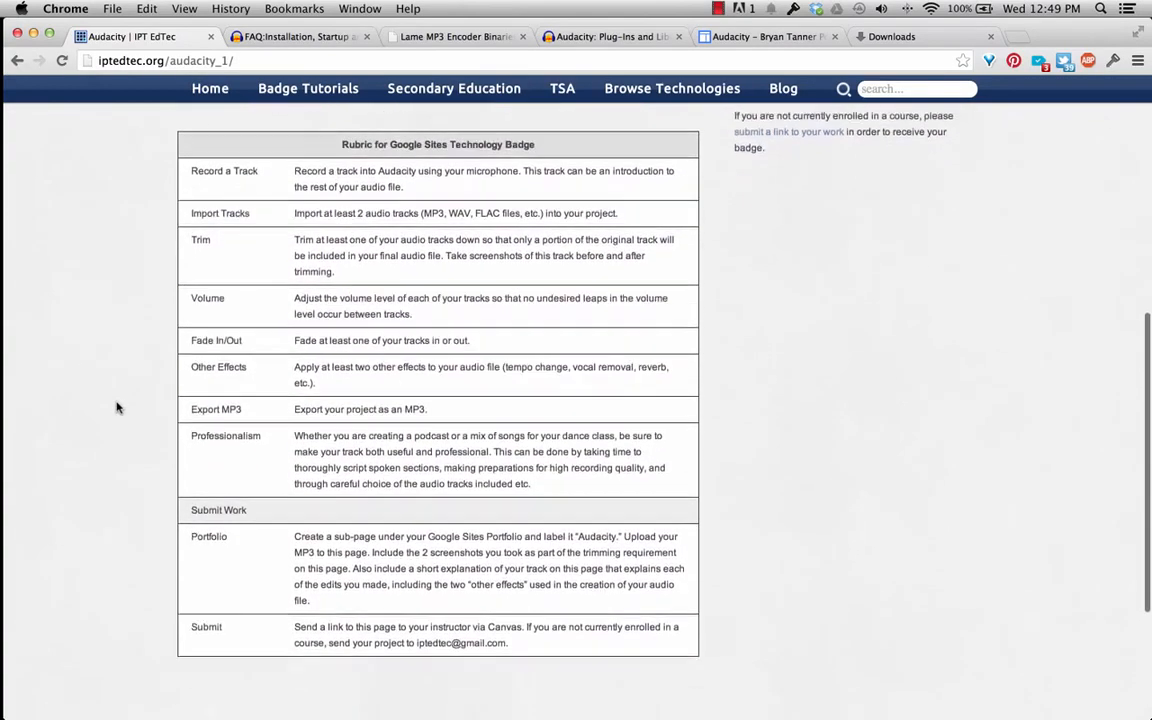
scroll(116, 407, "up", 1)
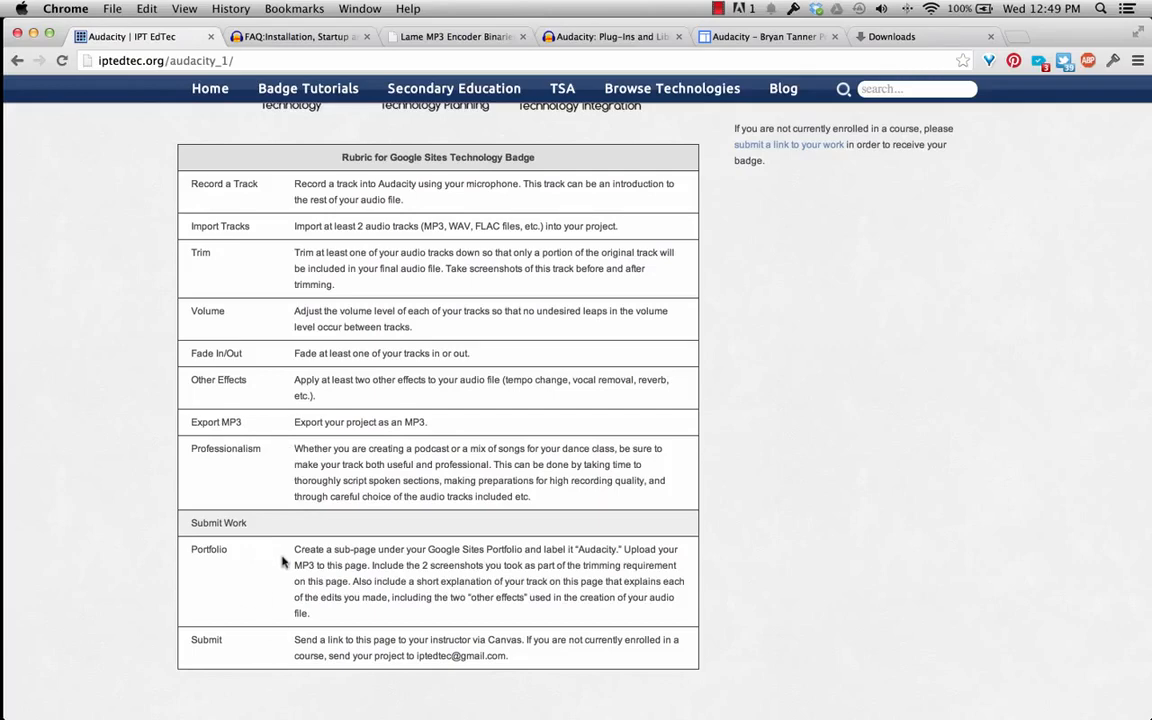
Look at the portfolio site's Audacity sub-page and reread the rubric's Portfolio and Submit requirements
left_click(752, 36)
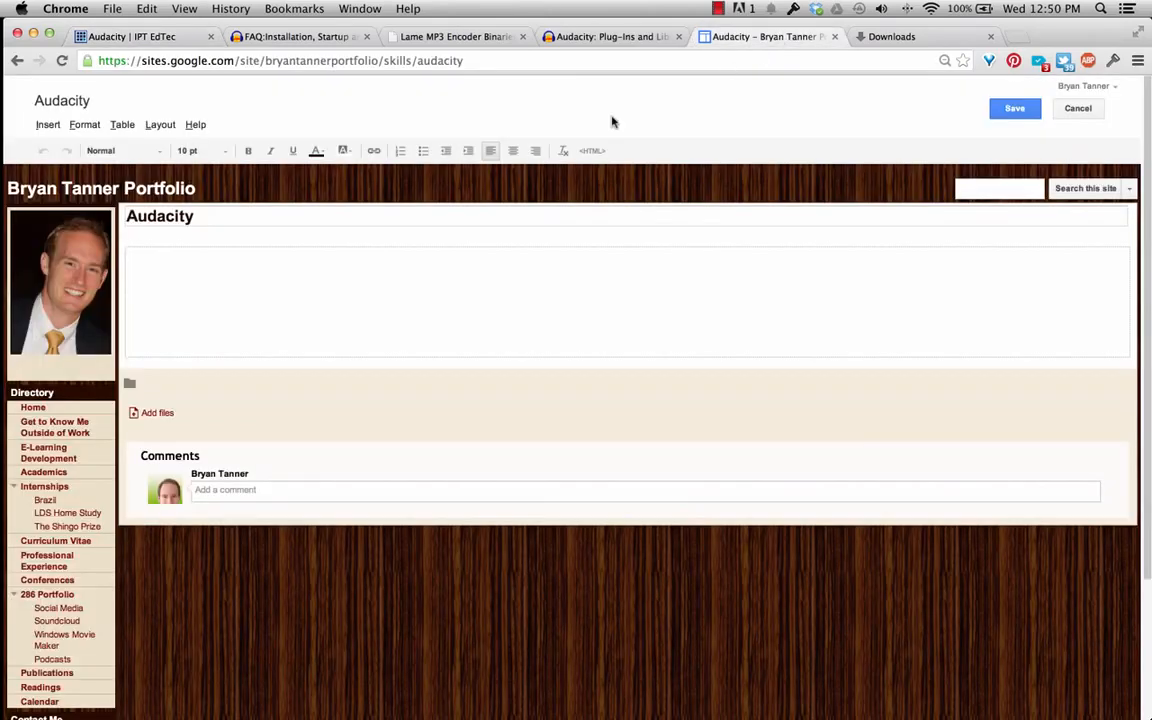
left_click(190, 263)
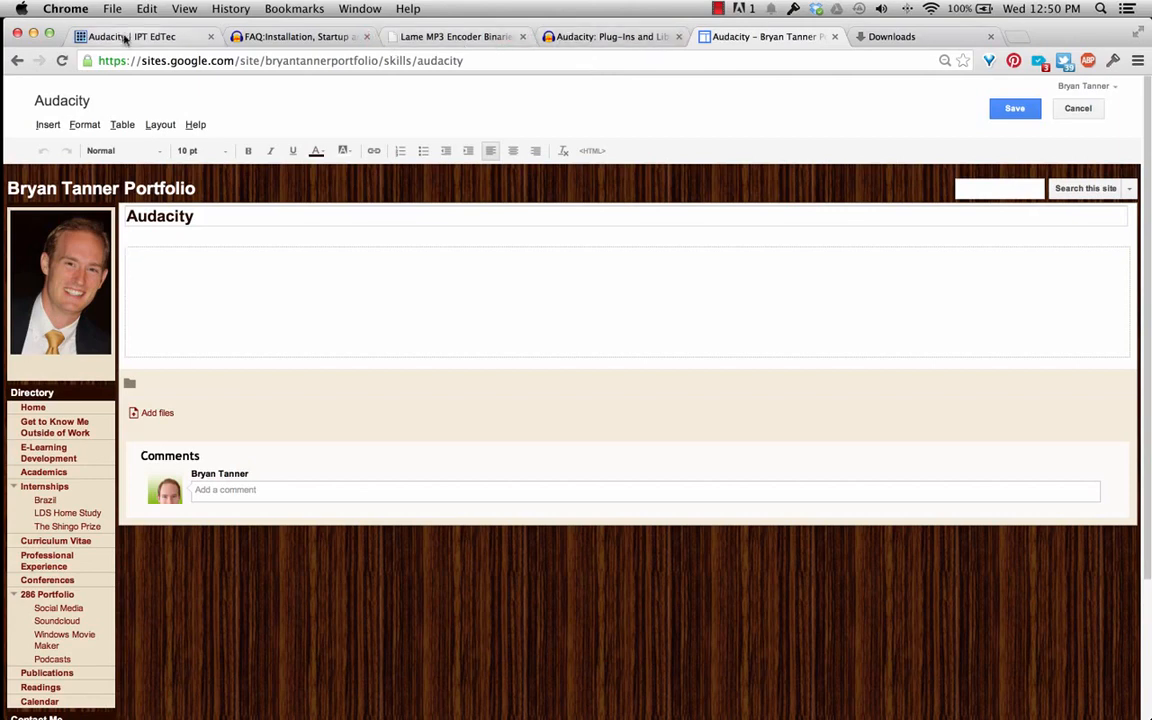
left_click(121, 38)
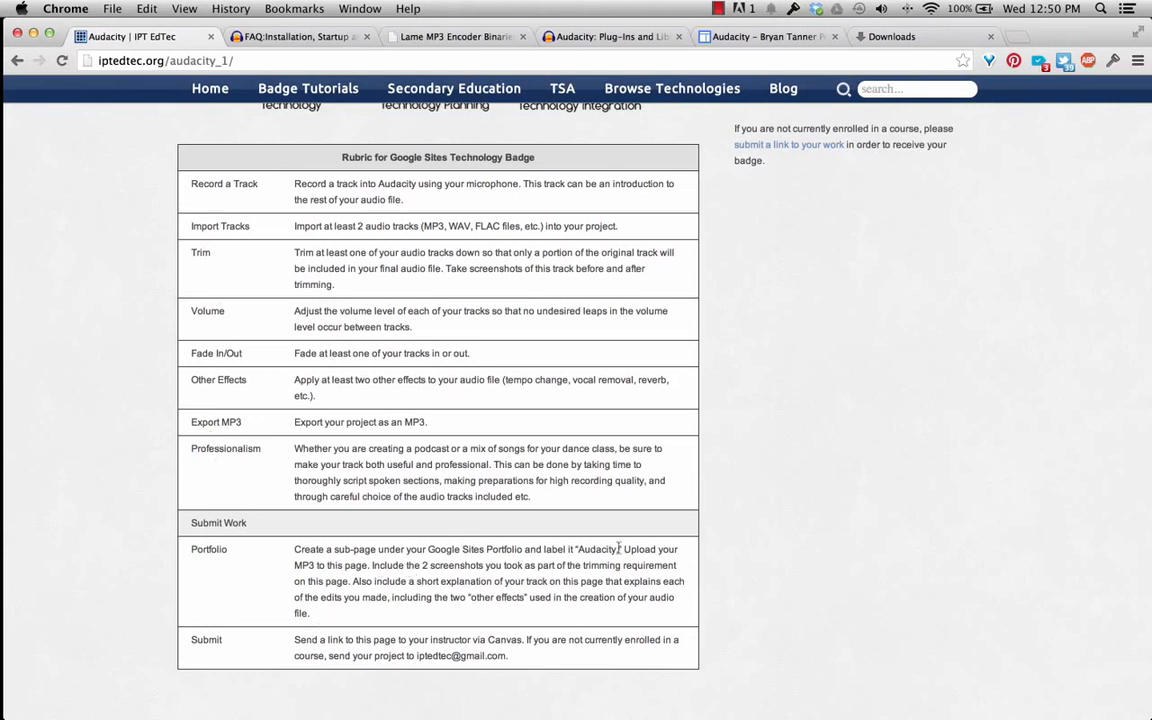
left_click_drag(626, 553, 626, 608)
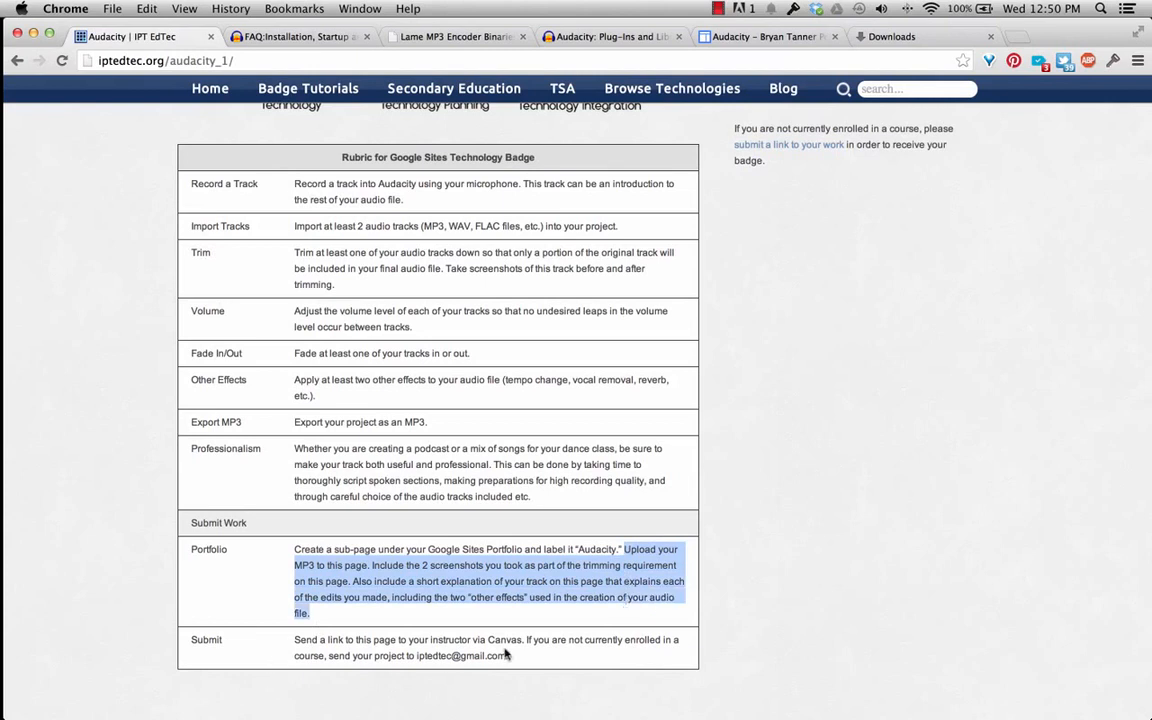
left_click(552, 655)
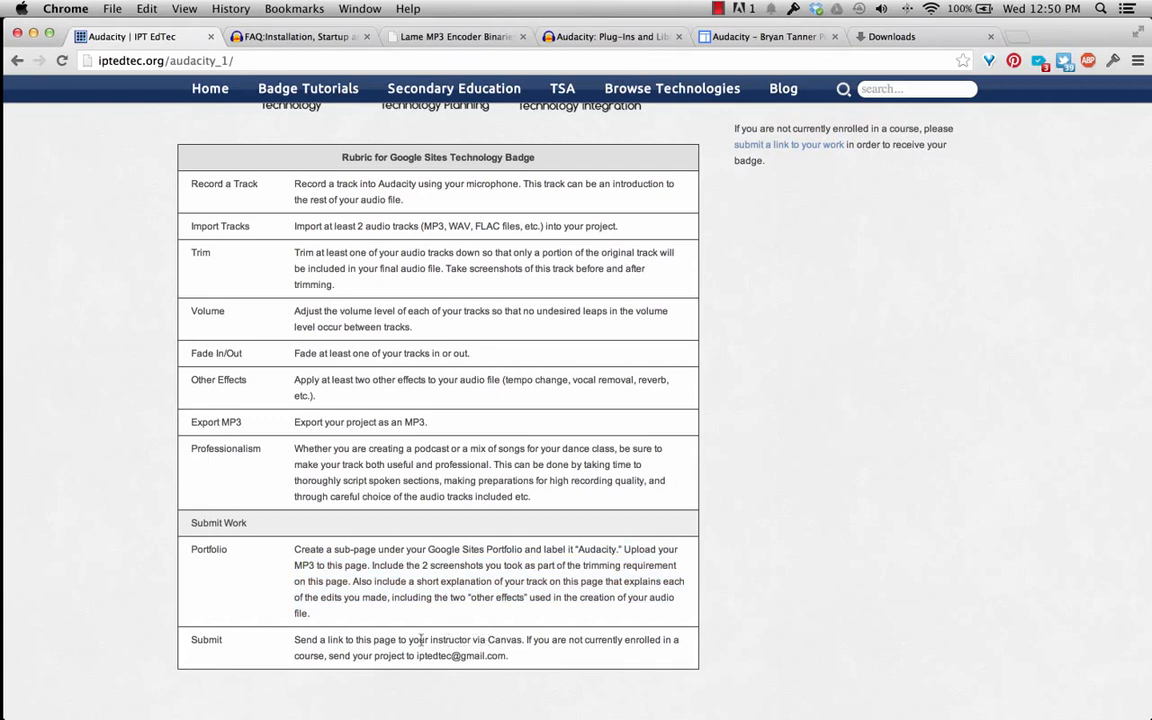
left_click_drag(430, 640, 523, 640)
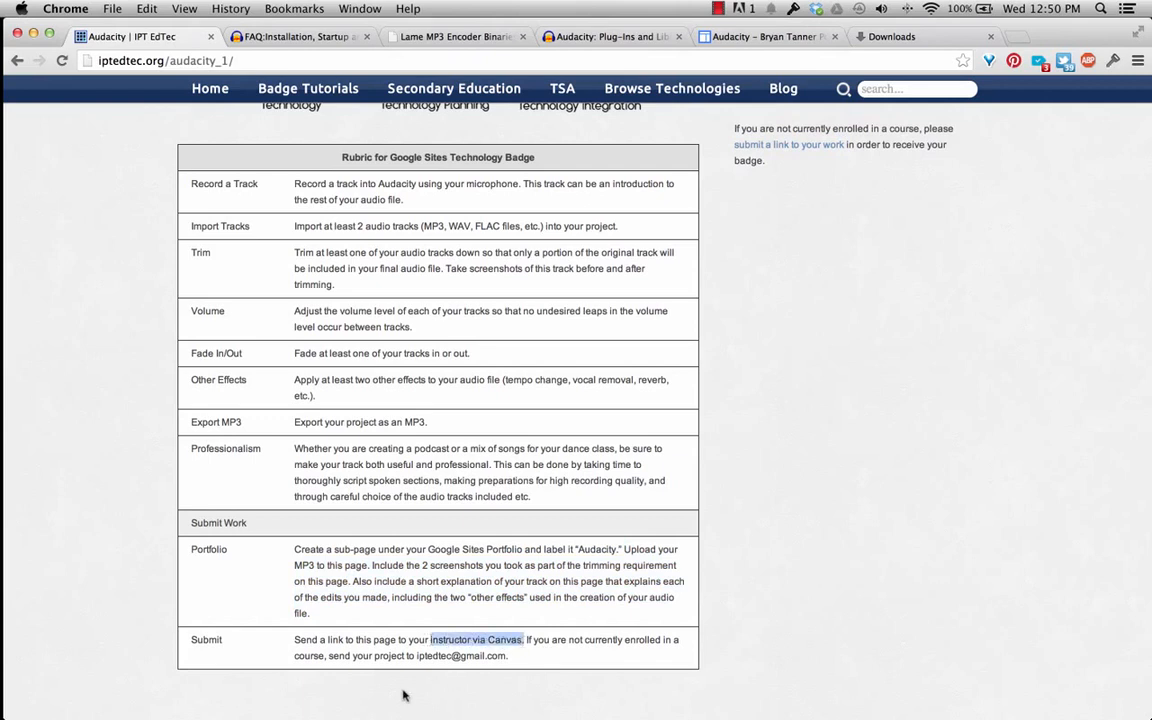
double_click(438, 656)
left_click_drag(438, 657, 506, 657)
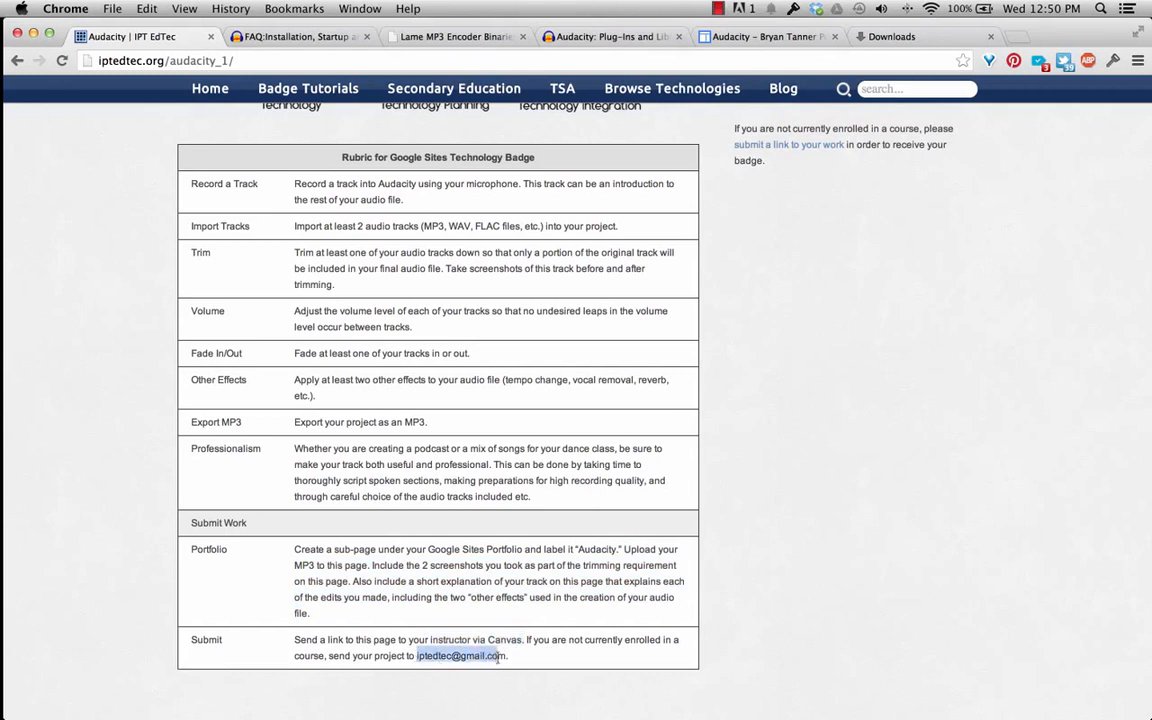
left_click(563, 658)
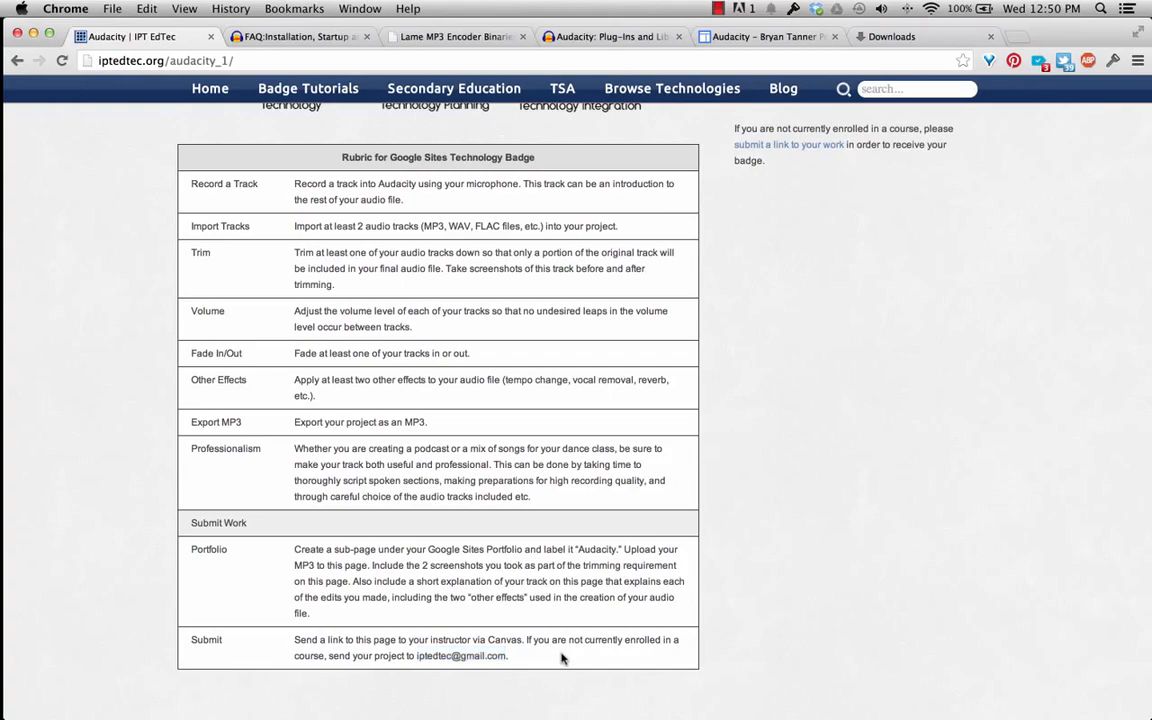
Go back from the Audacity installation FAQ to the main Download page and open the Audacity for Mac downloads
left_click(279, 37)
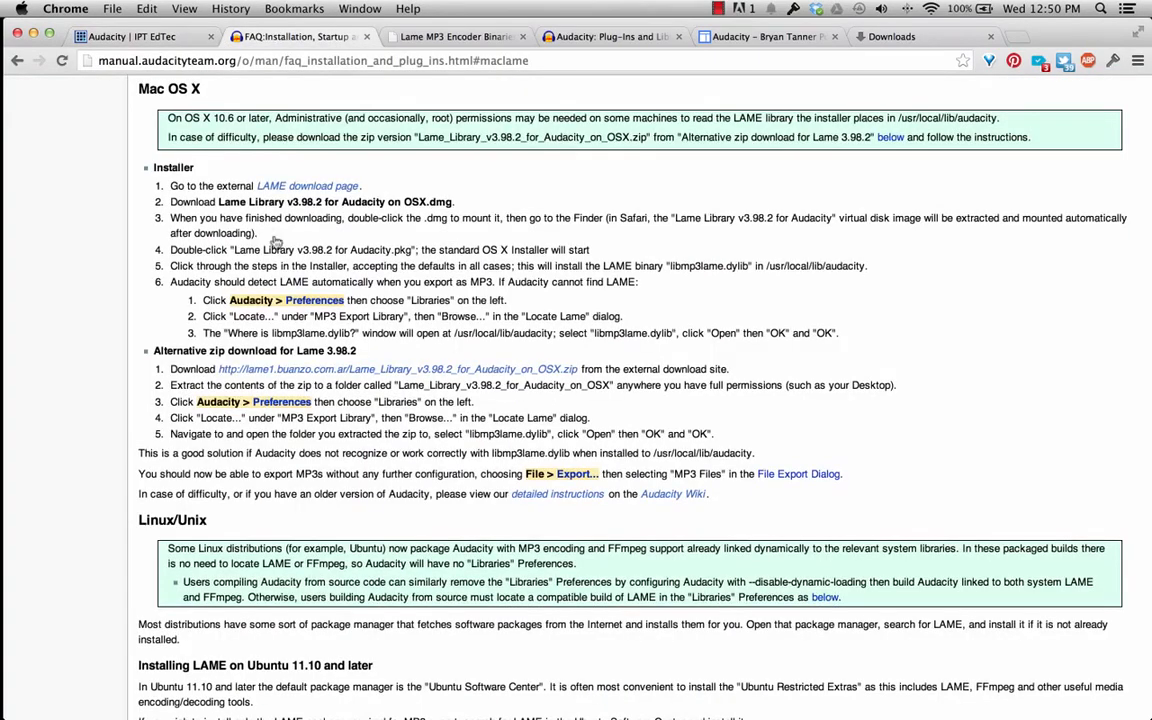
scroll(266, 243, "up", 5)
scroll(266, 243, "up", 15)
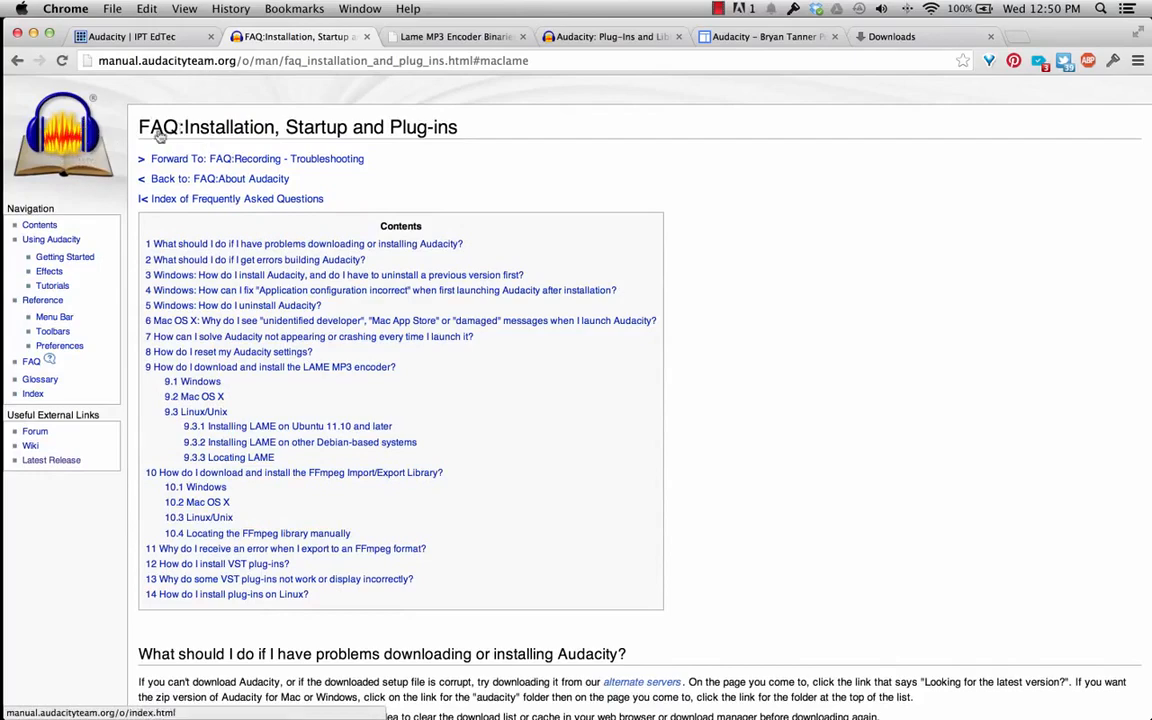
left_click(17, 61)
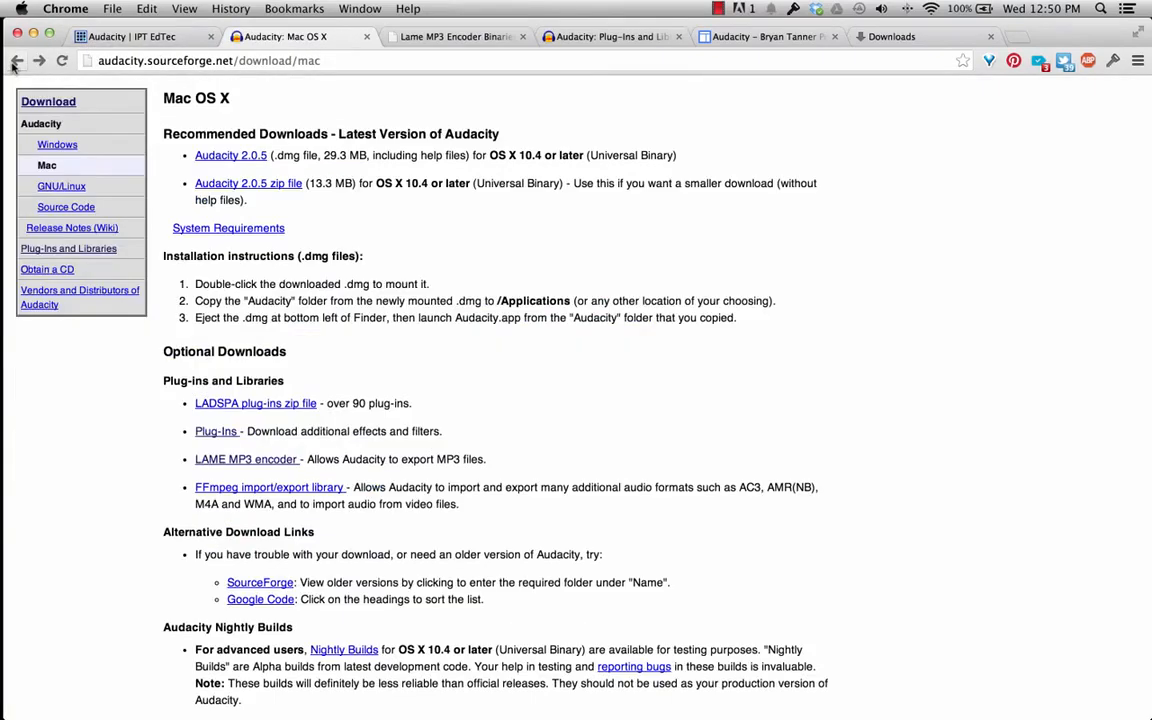
scroll(311, 255, "up", 3)
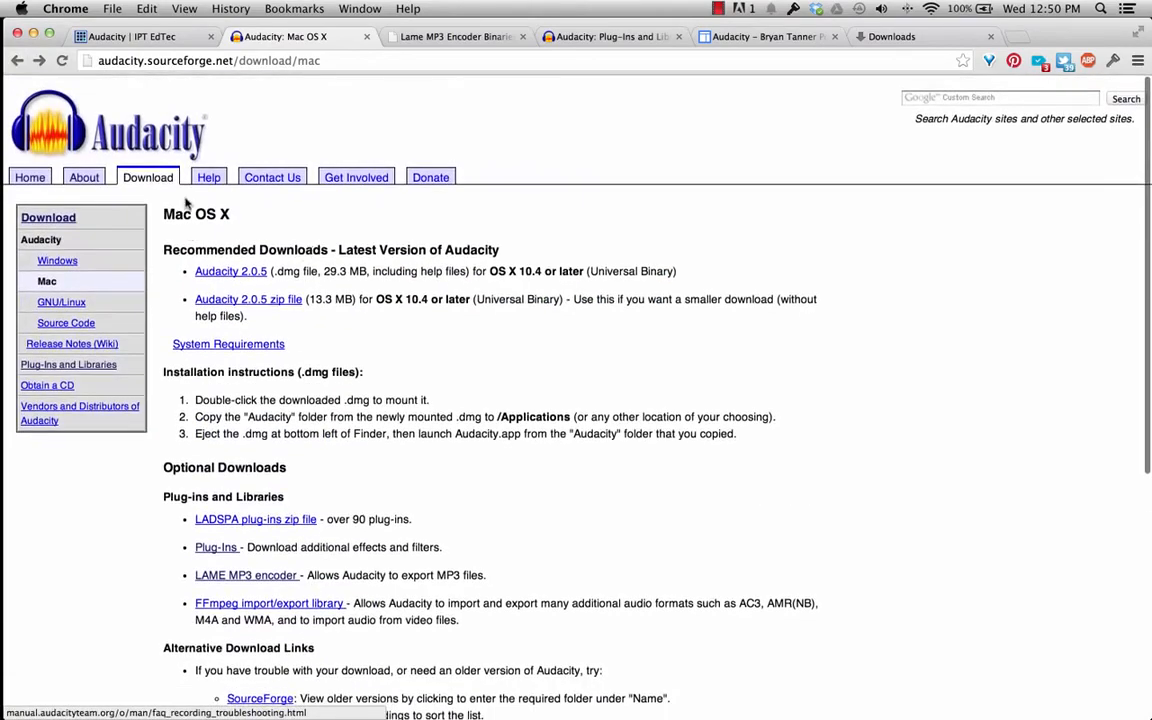
left_click(15, 61)
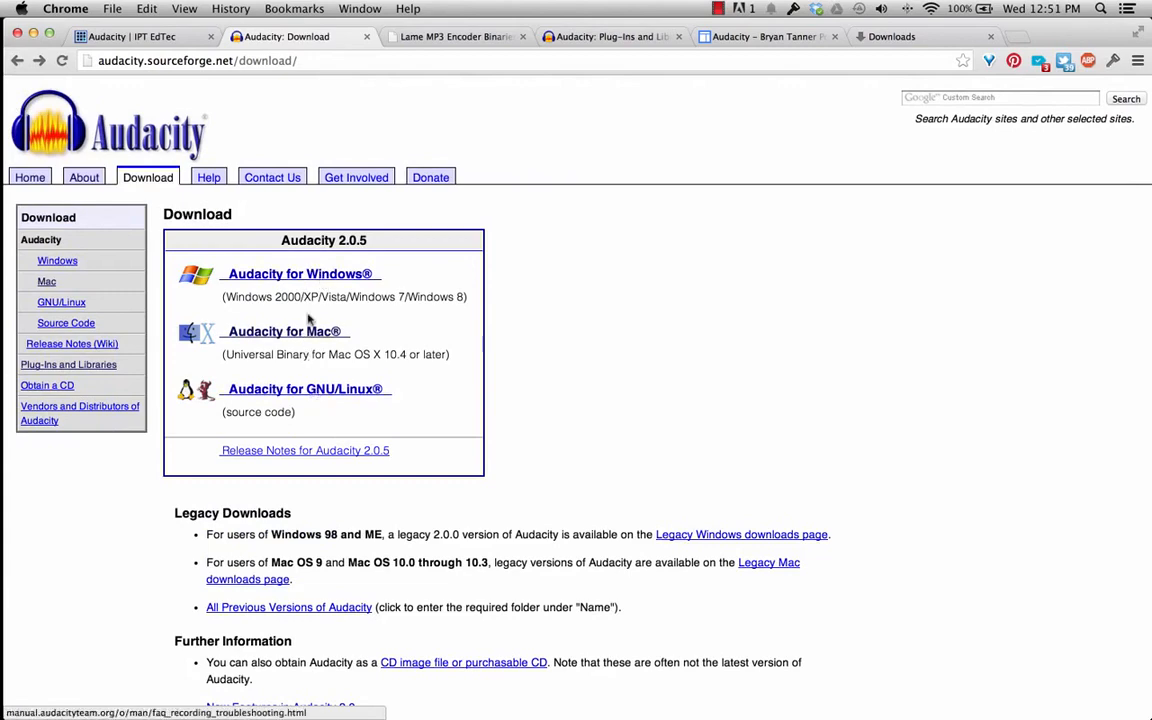
left_click(282, 333)
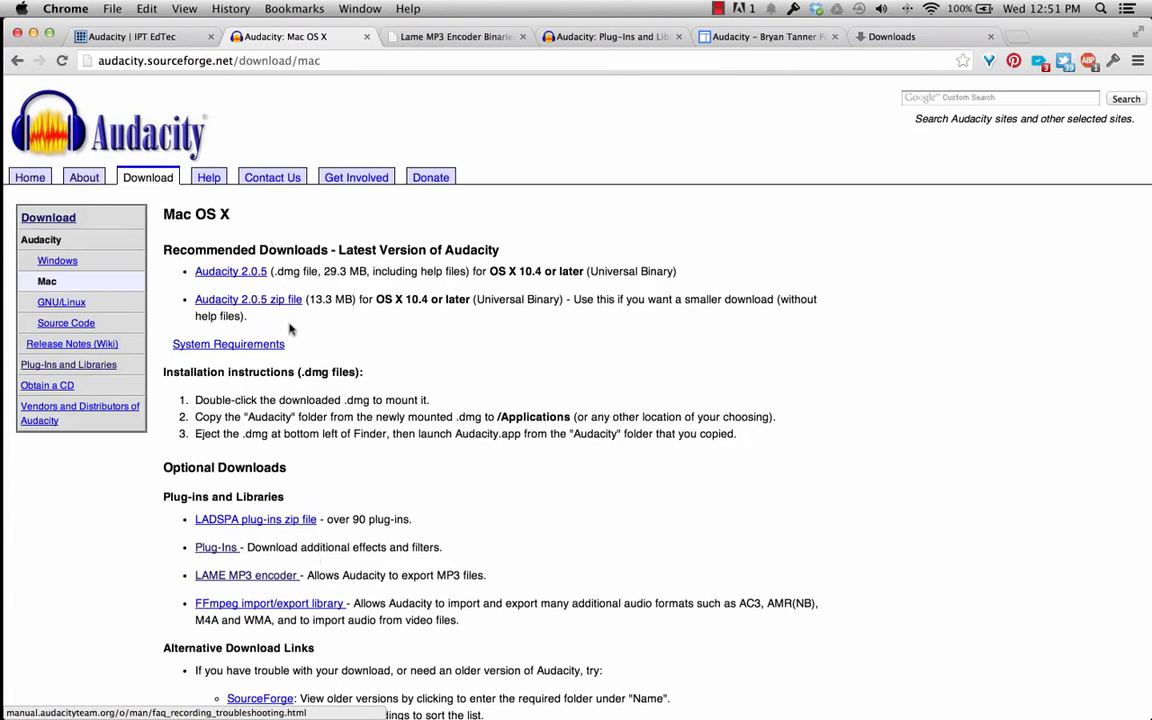
Examine the .dmg installation instructions, including the /Applications destination, and the optional plug-ins and libraries for Mac OS X
left_click_drag(147, 341, 242, 383)
left_click(182, 353)
left_click_drag(182, 353, 355, 450)
left_click(329, 418)
left_click_drag(498, 418, 574, 417)
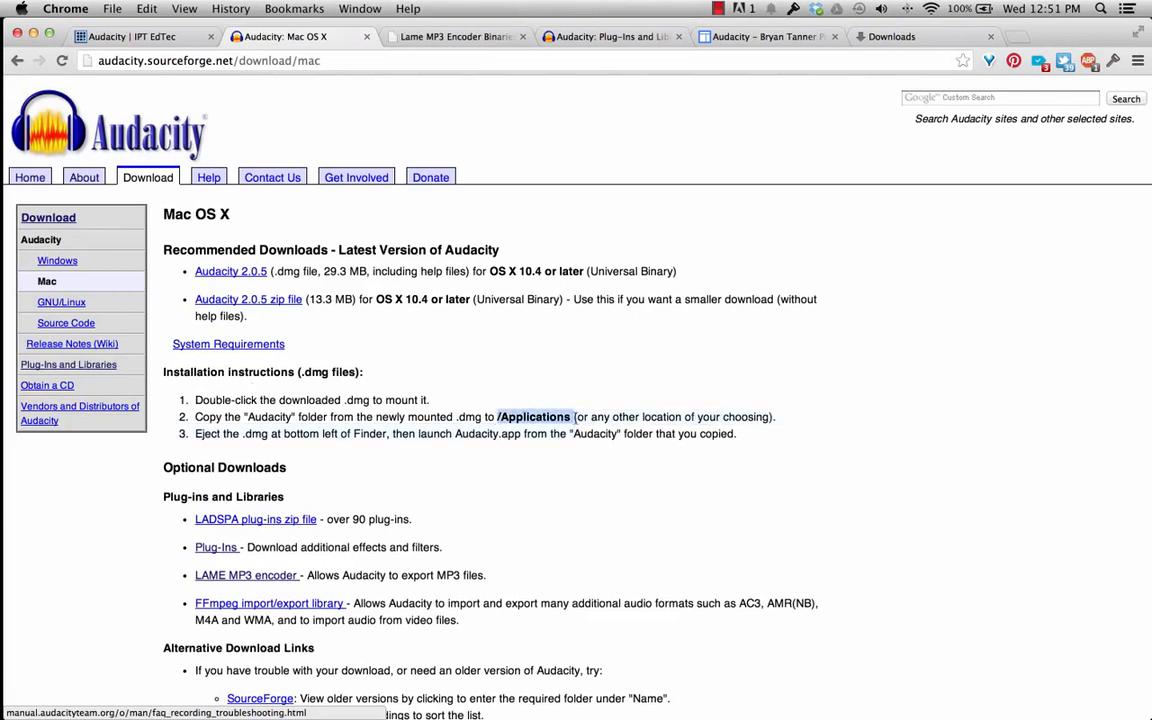
left_click(325, 455)
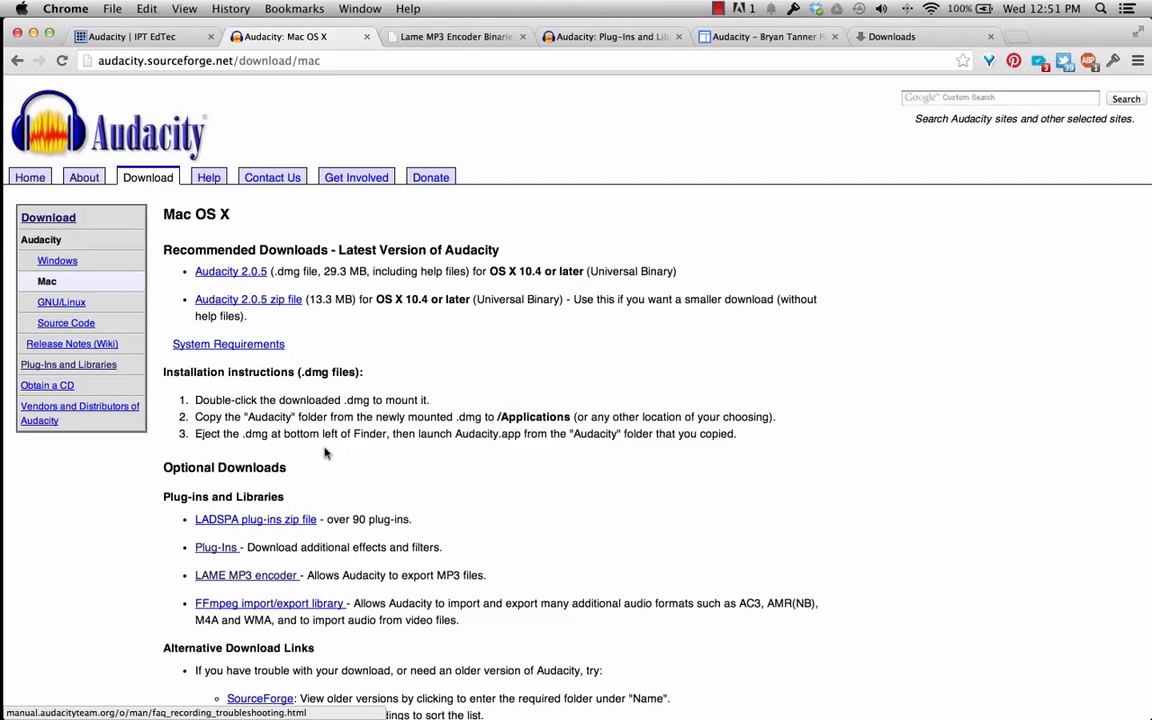
scroll(381, 407, "down", 3)
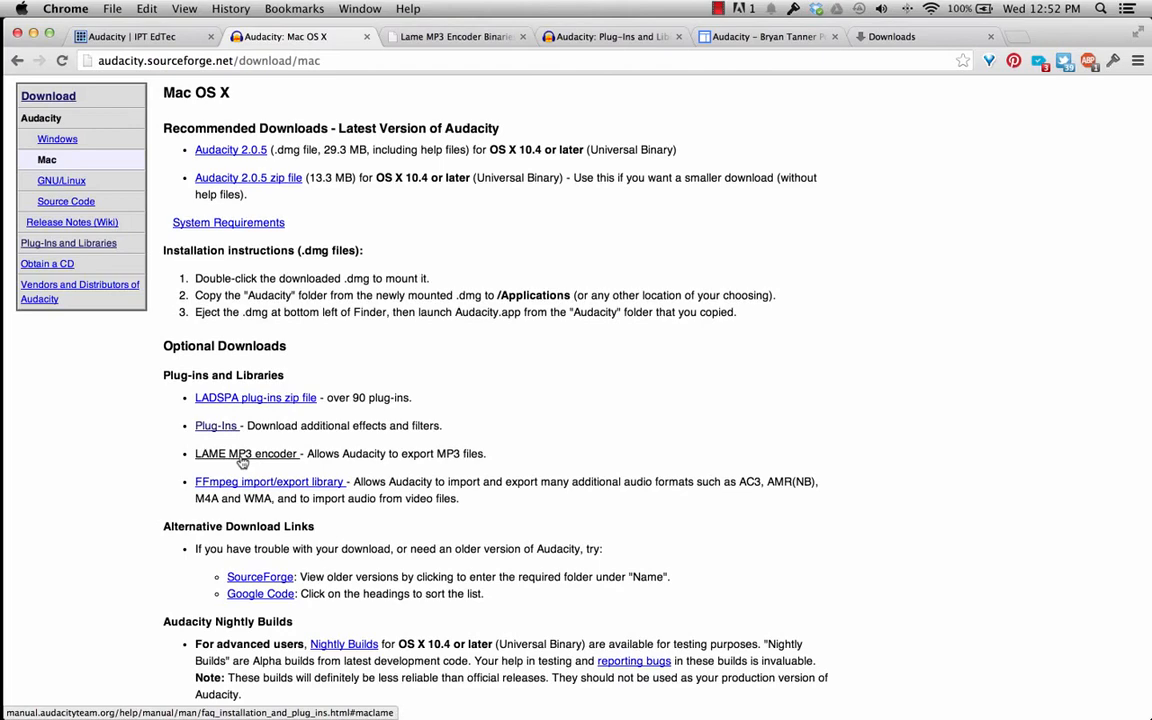
Switch to Finder, start a new window, and open the Audacity folder inside audacity-macosx-ub-2.0.5 on the Desktop
key("super+Tab")
key("super+Tab")
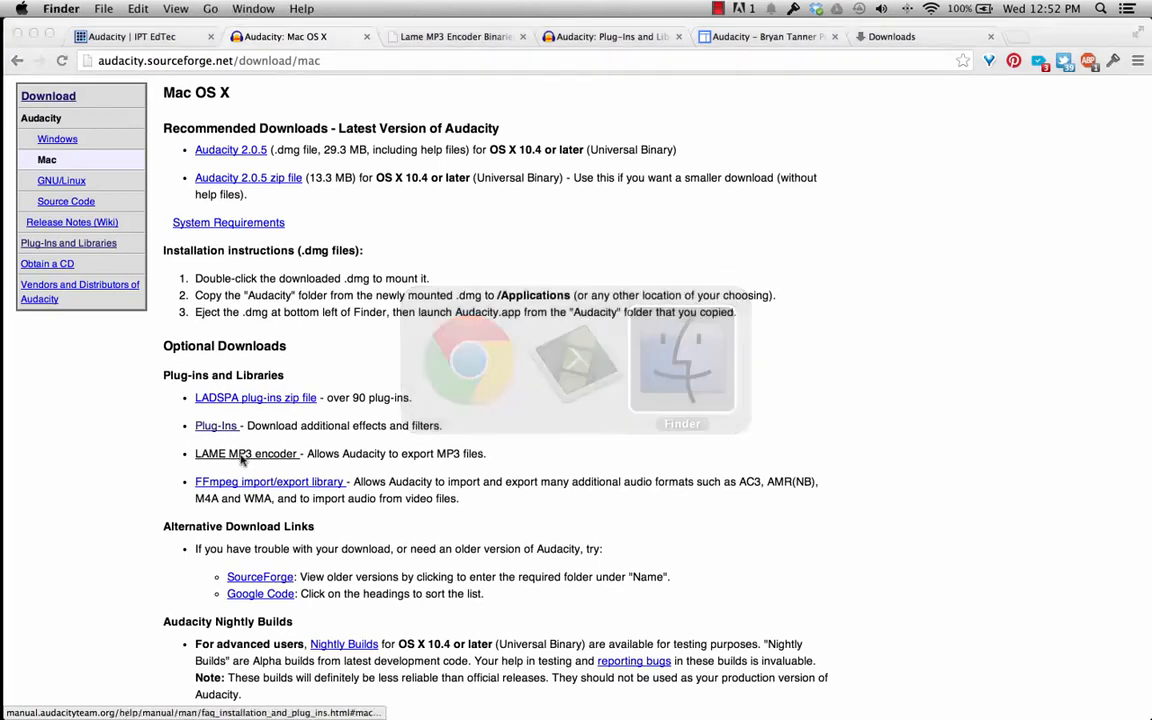
key("super+n")
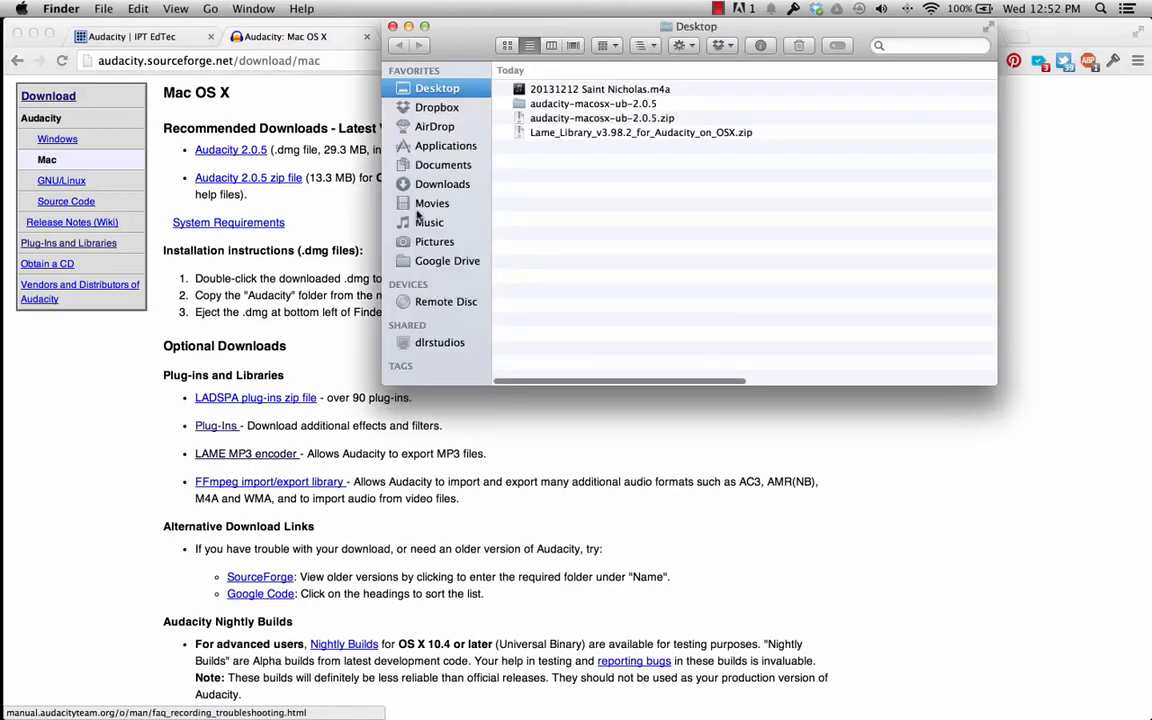
left_click(567, 107)
double_click(567, 106)
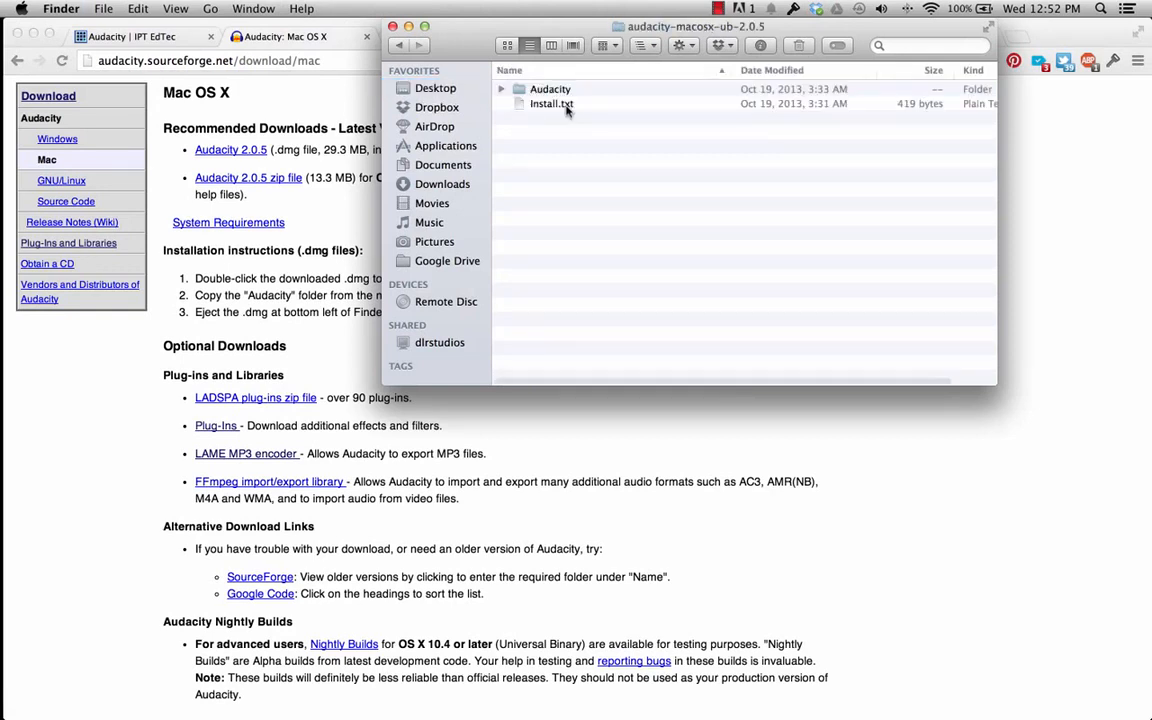
double_click(545, 89)
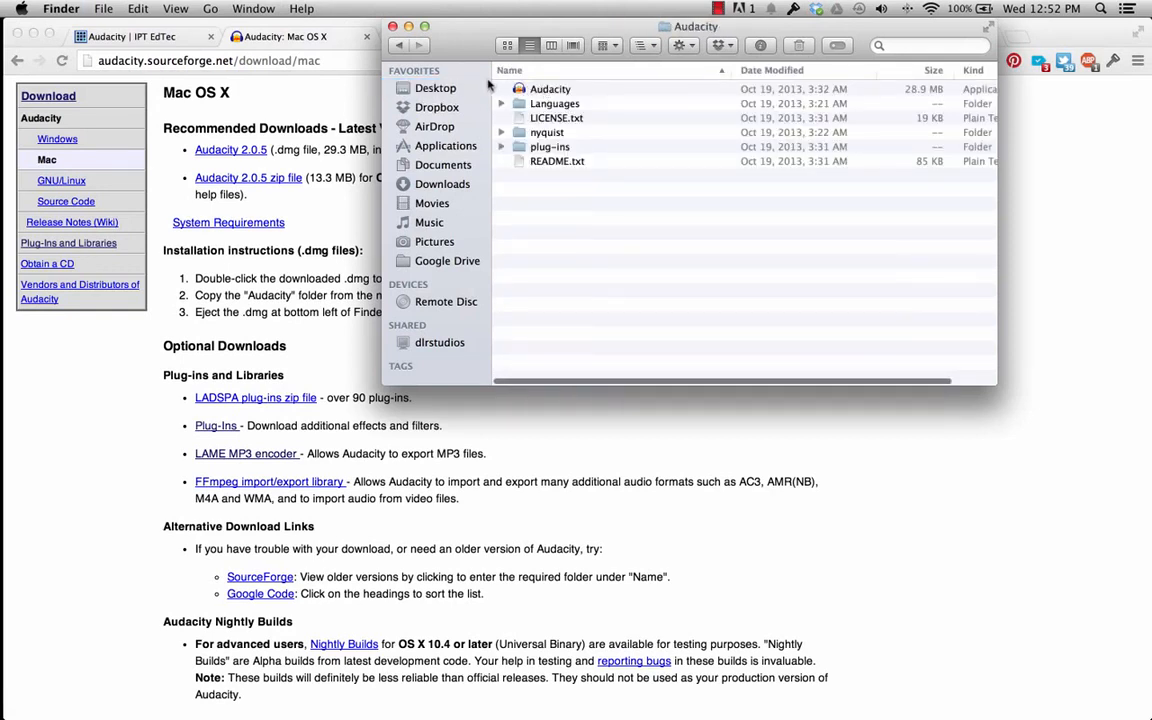
Read Install.txt in the audacity-macosx-ub-2.0.5 folder and close it
left_click(399, 45)
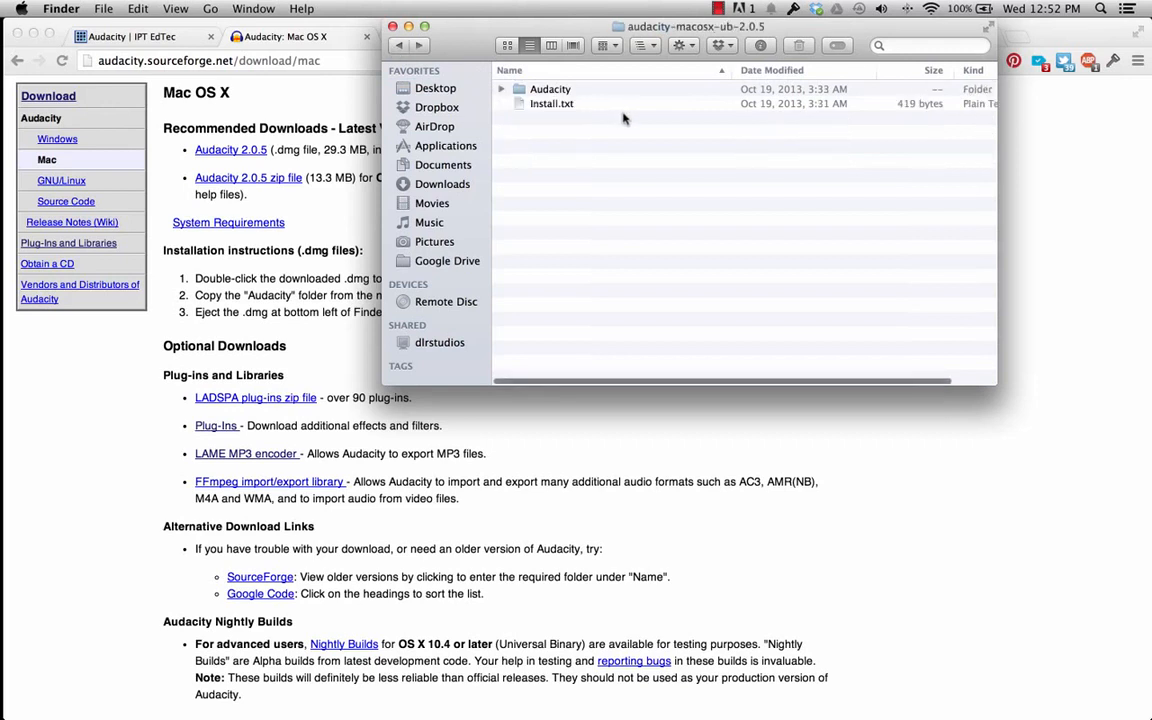
left_click(548, 106)
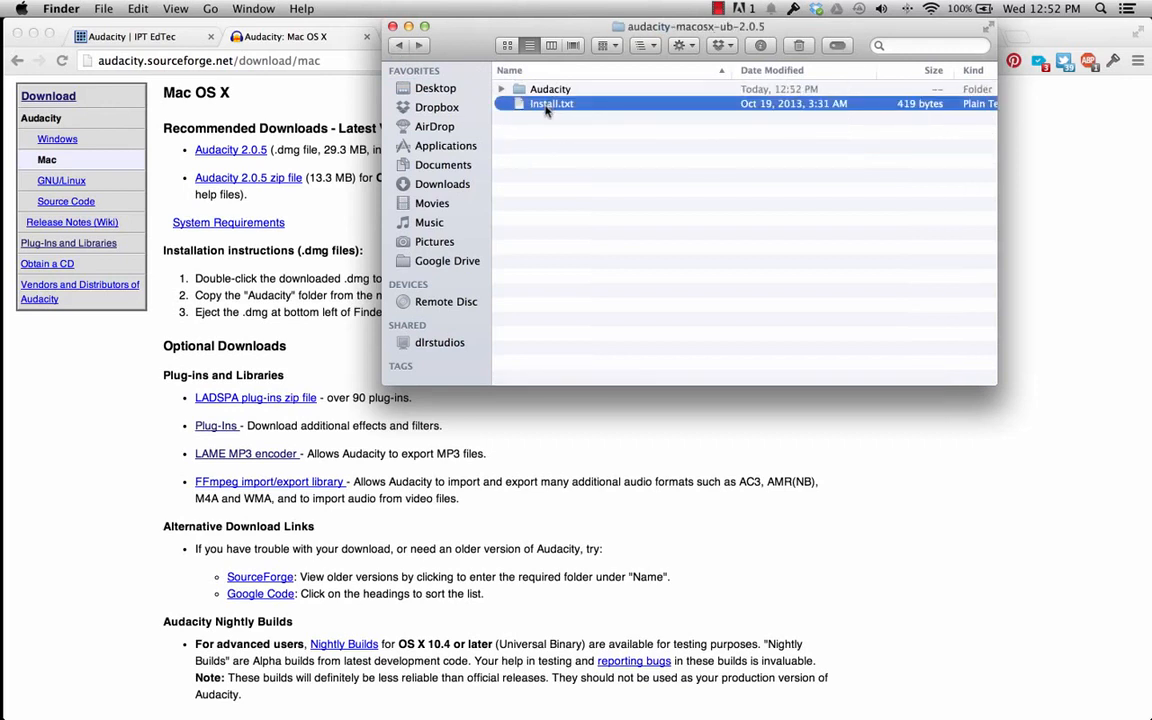
double_click(548, 105)
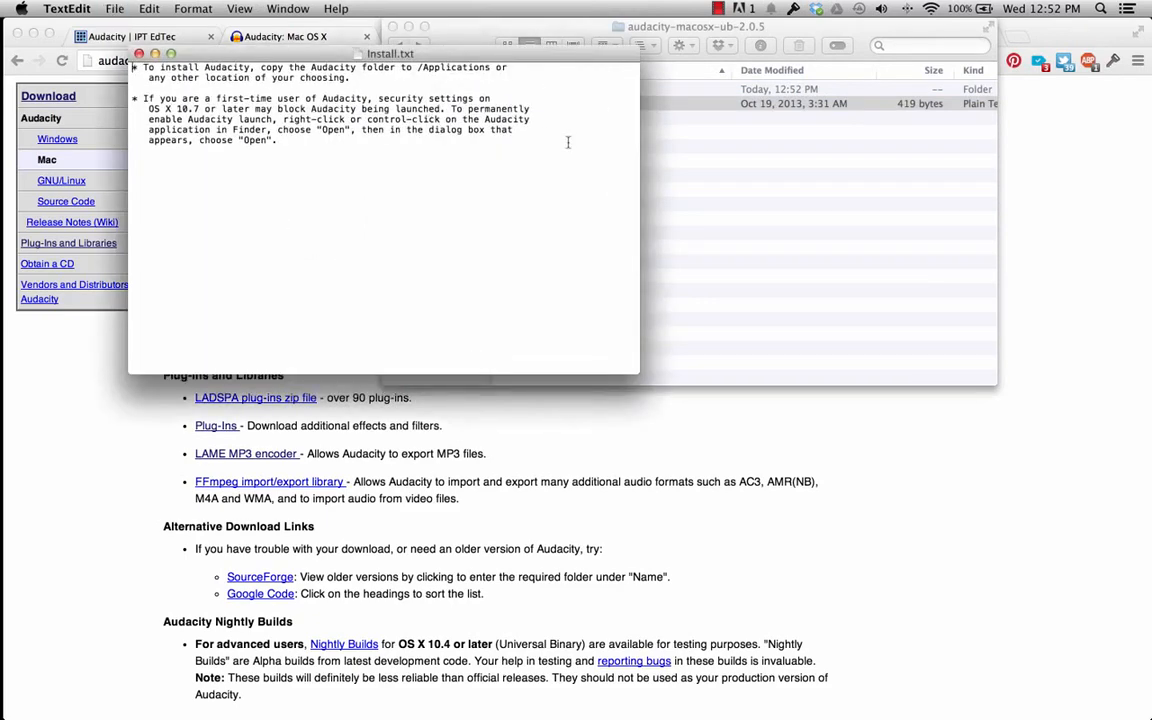
key("super+w")
Launch the Audacity application from the extracted Audacity folder
double_click(550, 90)
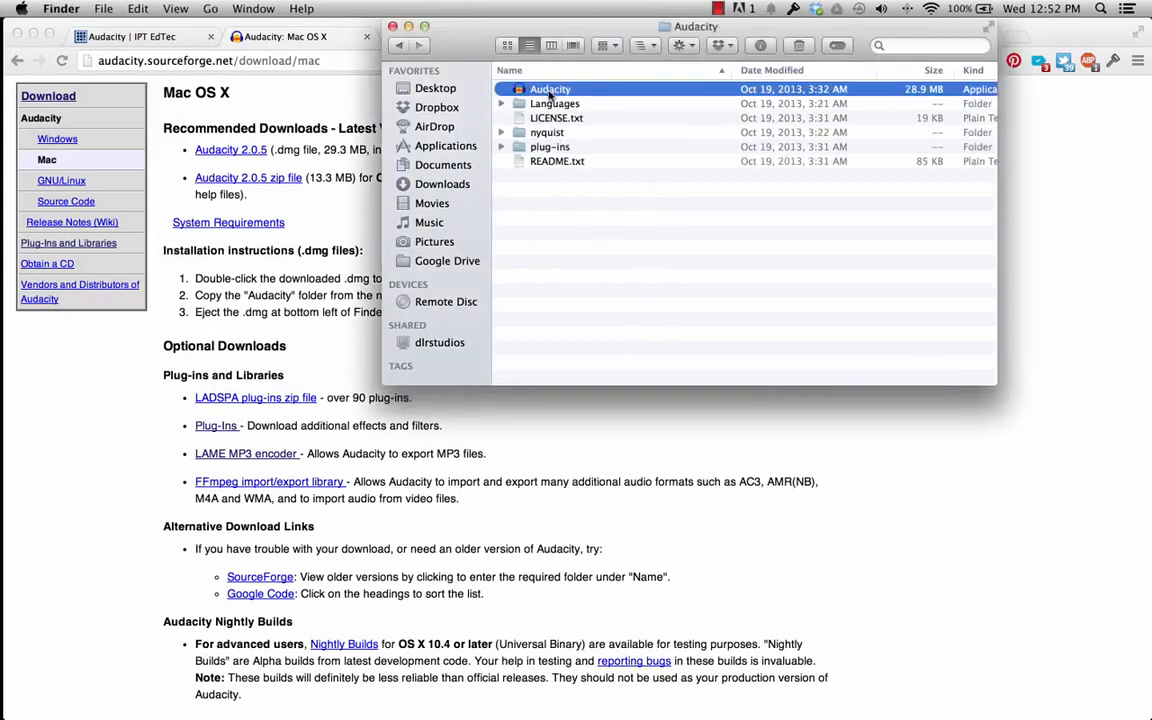
scroll(782, 92, "right", 2)
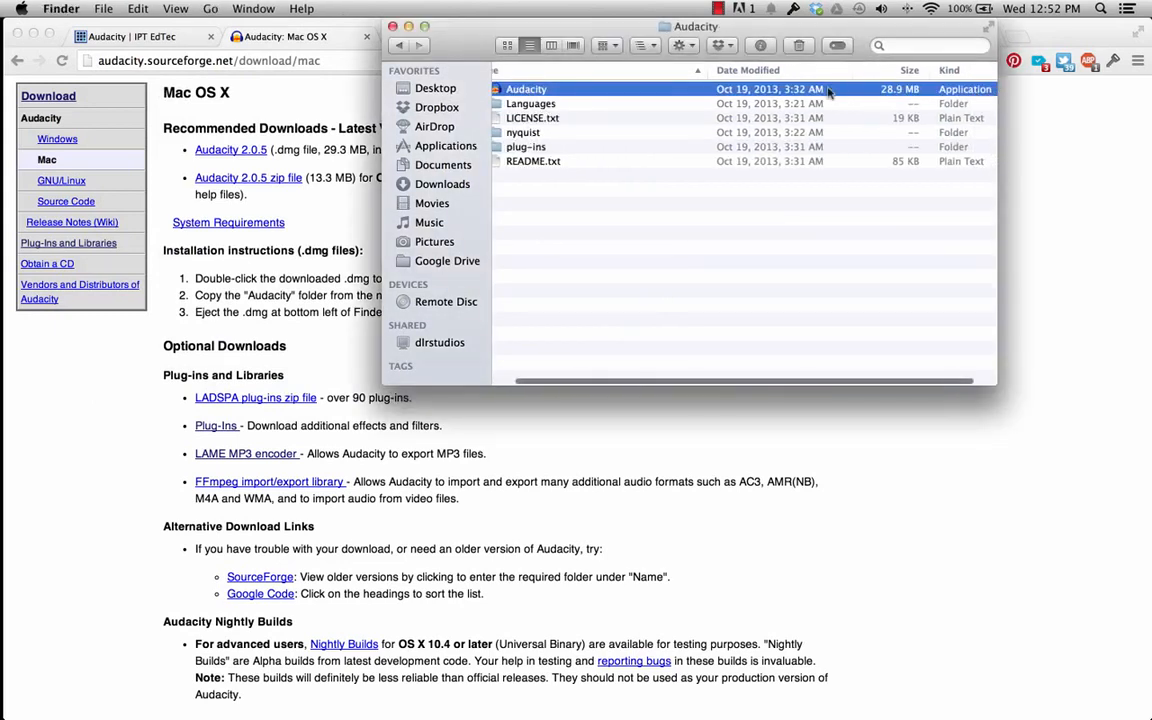
scroll(829, 92, "left", 2)
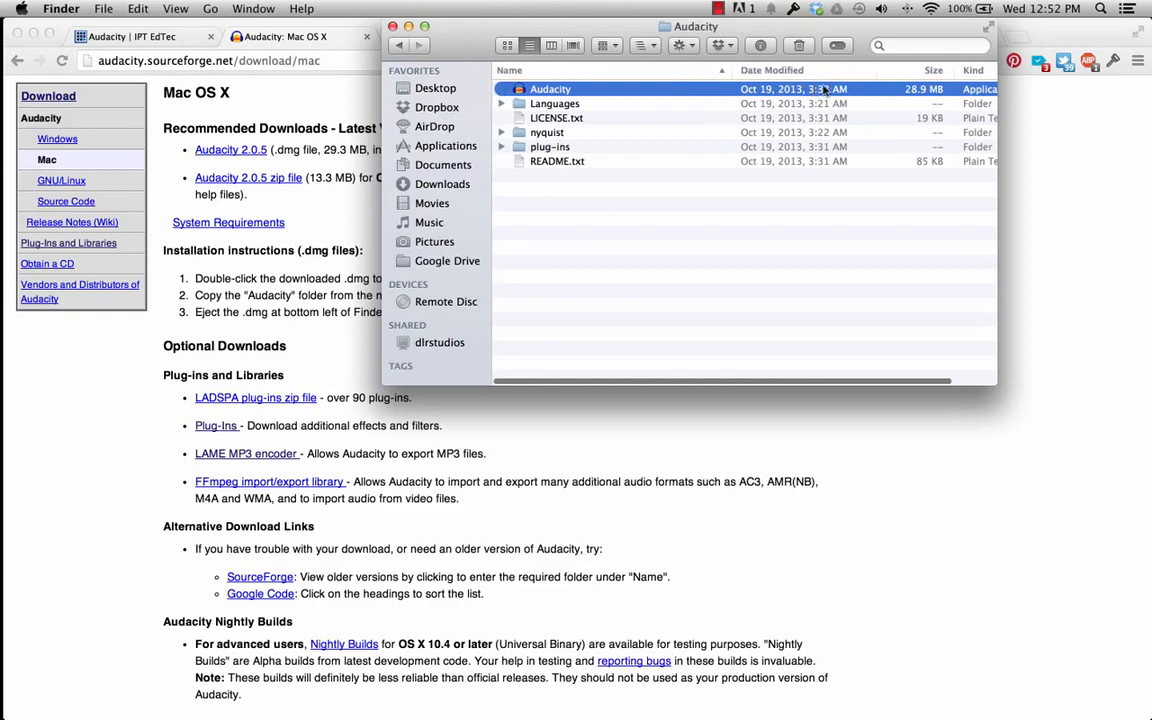
double_click(546, 92)
left_click(721, 265)
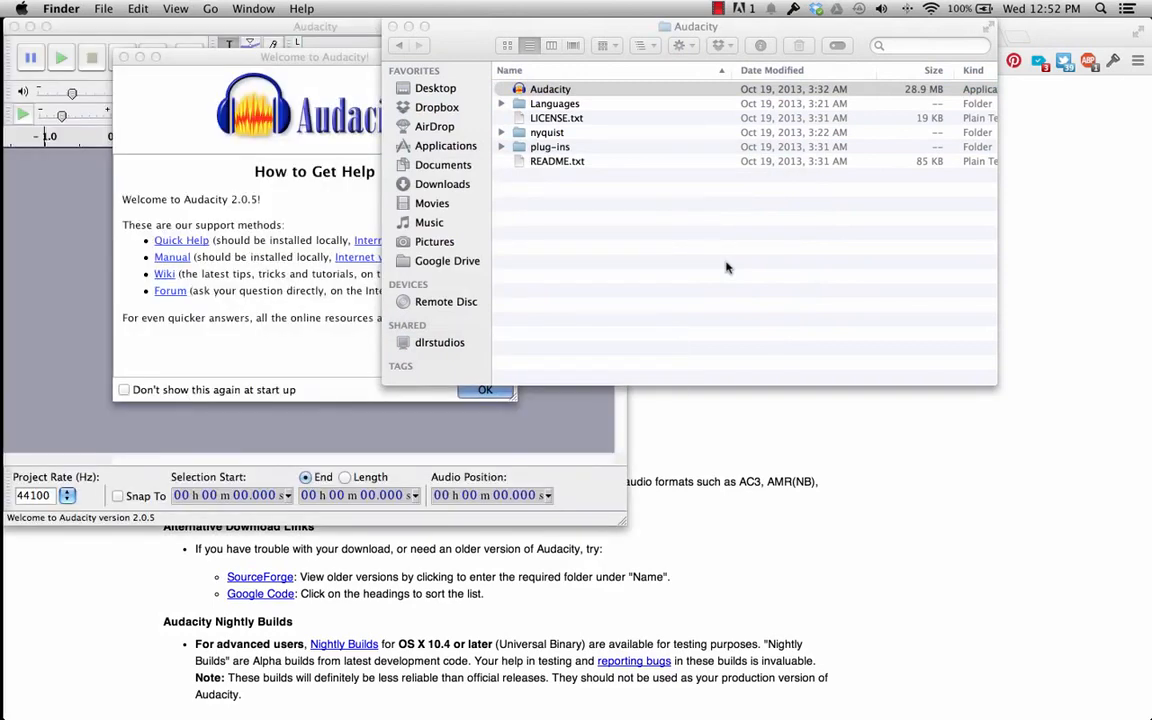
Dismiss the Audacity welcome dialog and enlarge the empty project window
left_click(268, 250)
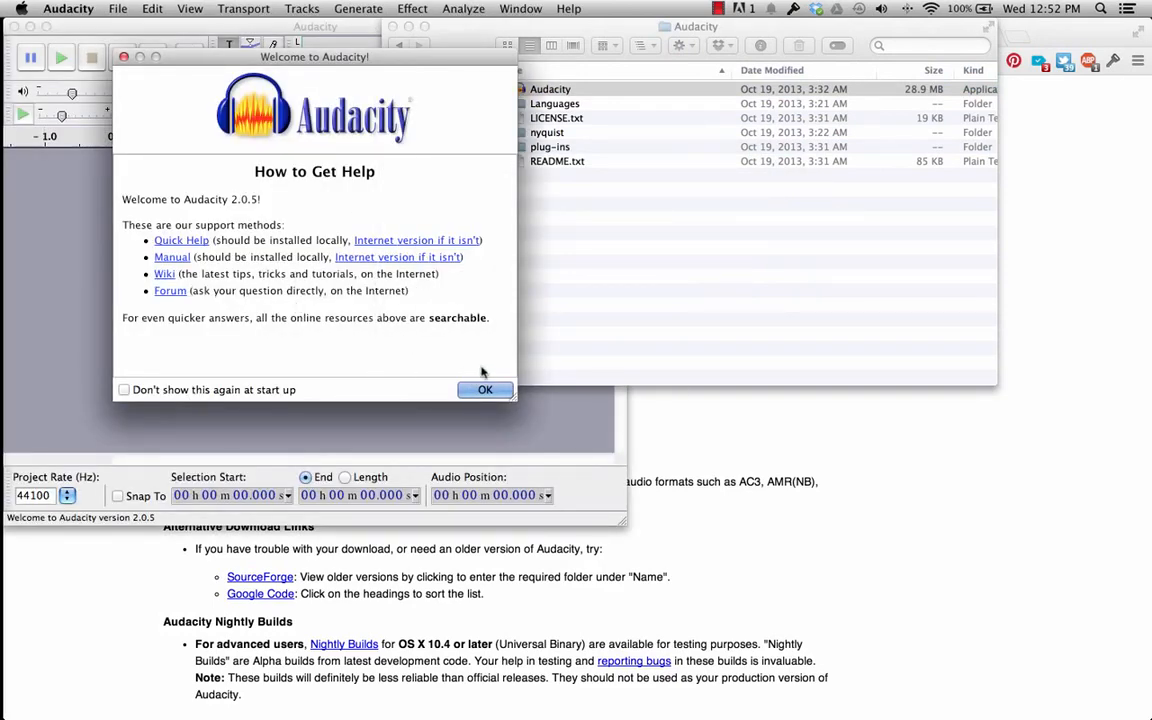
left_click(484, 389)
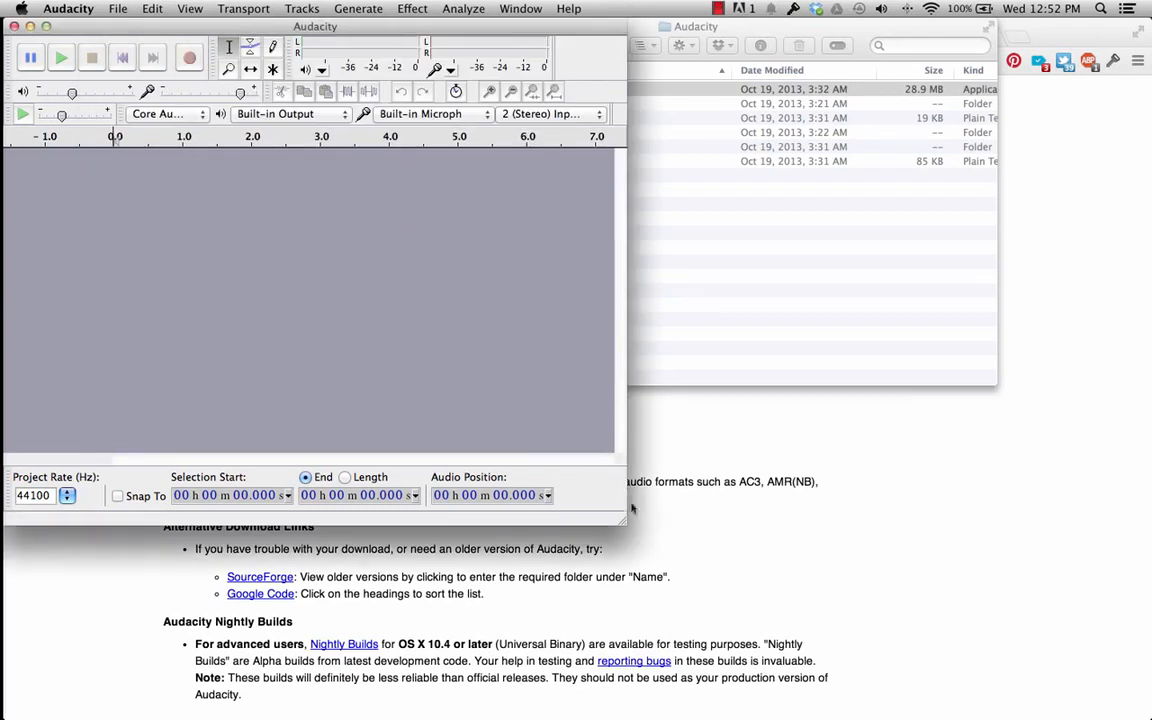
left_click_drag(624, 516, 810, 571)
Switch to Finder, extract Lame_Library_v3.98.2_for_Audacity_on_OSX.zip on the Desktop, and open the extracted folder
left_click(866, 334)
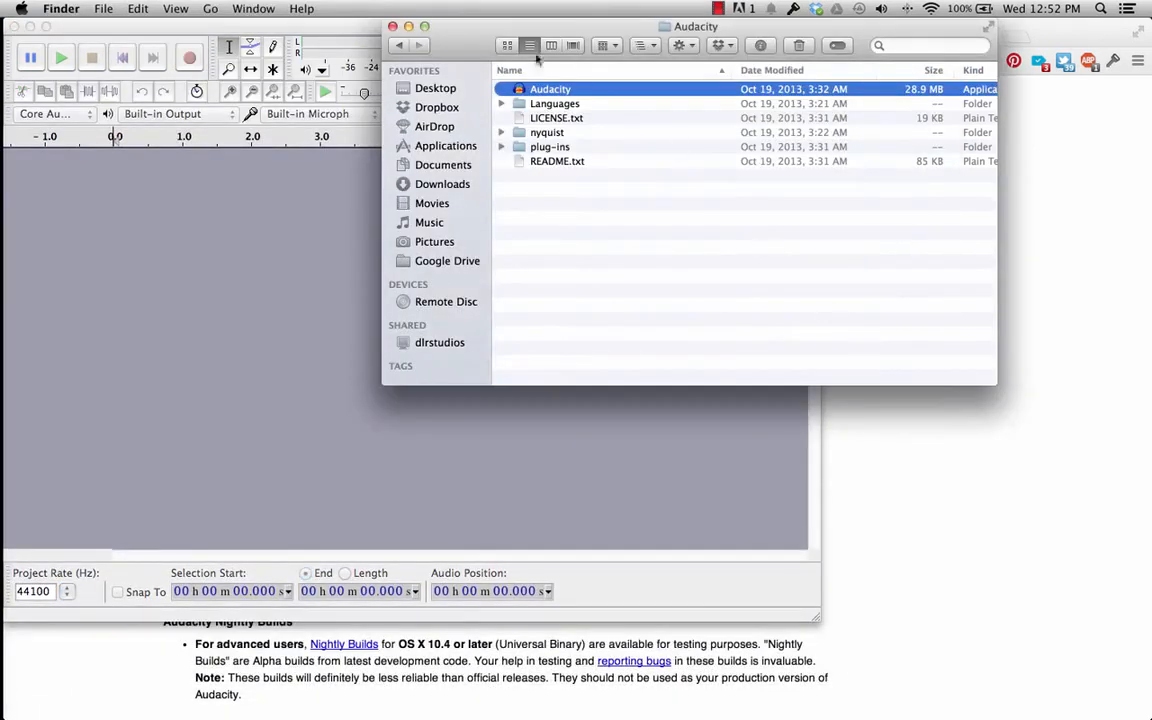
left_click(422, 88)
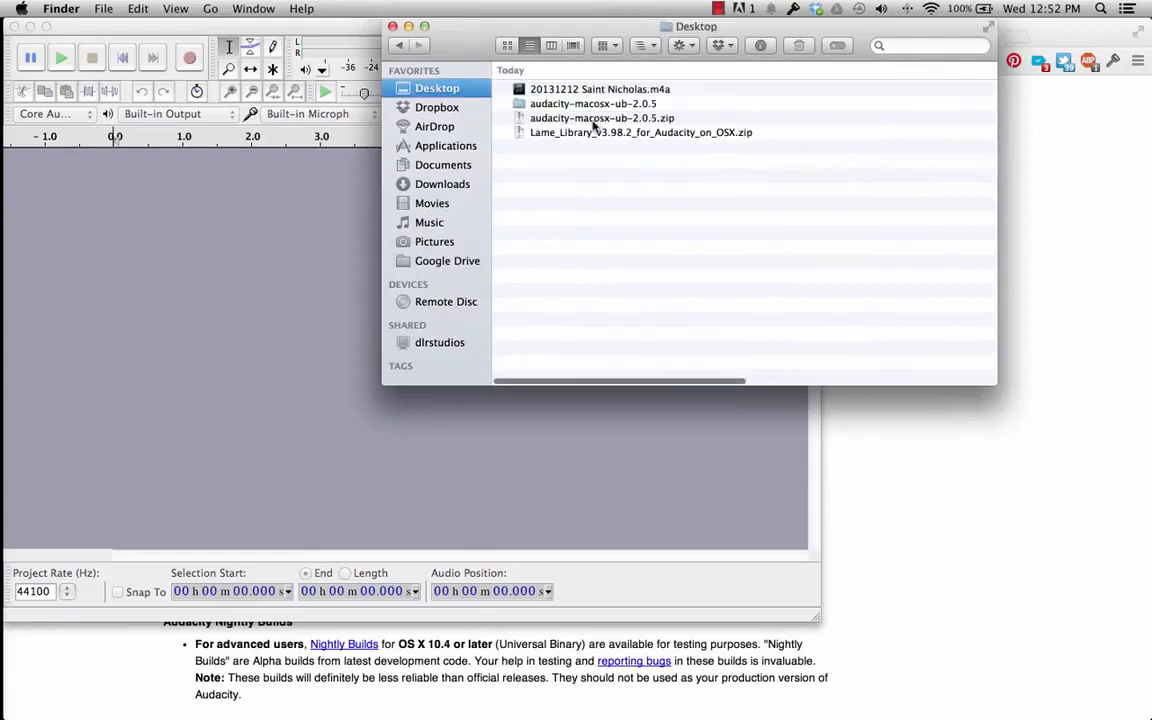
left_click(590, 135)
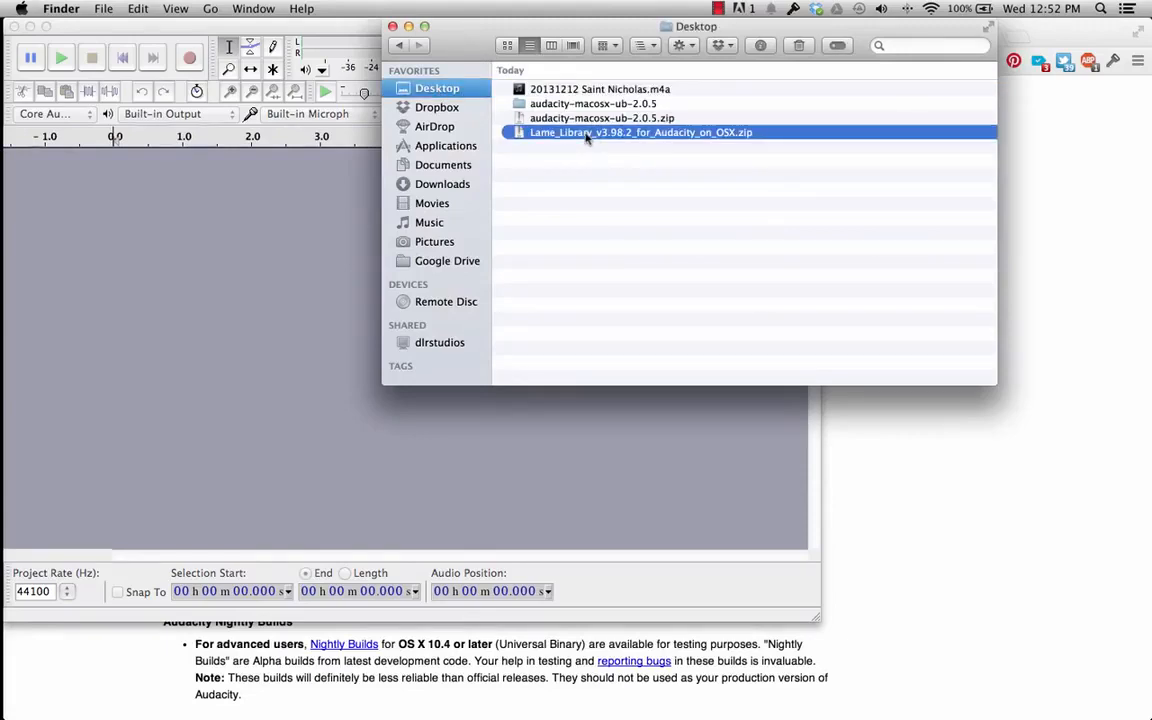
double_click(587, 136)
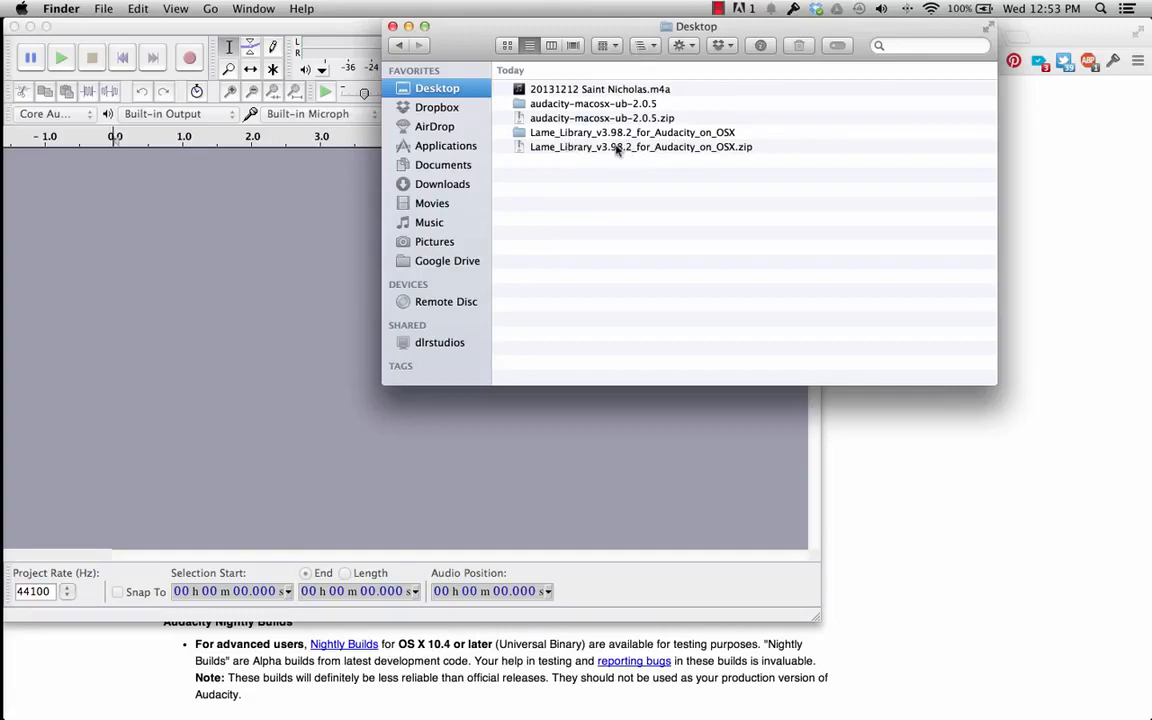
double_click(535, 132)
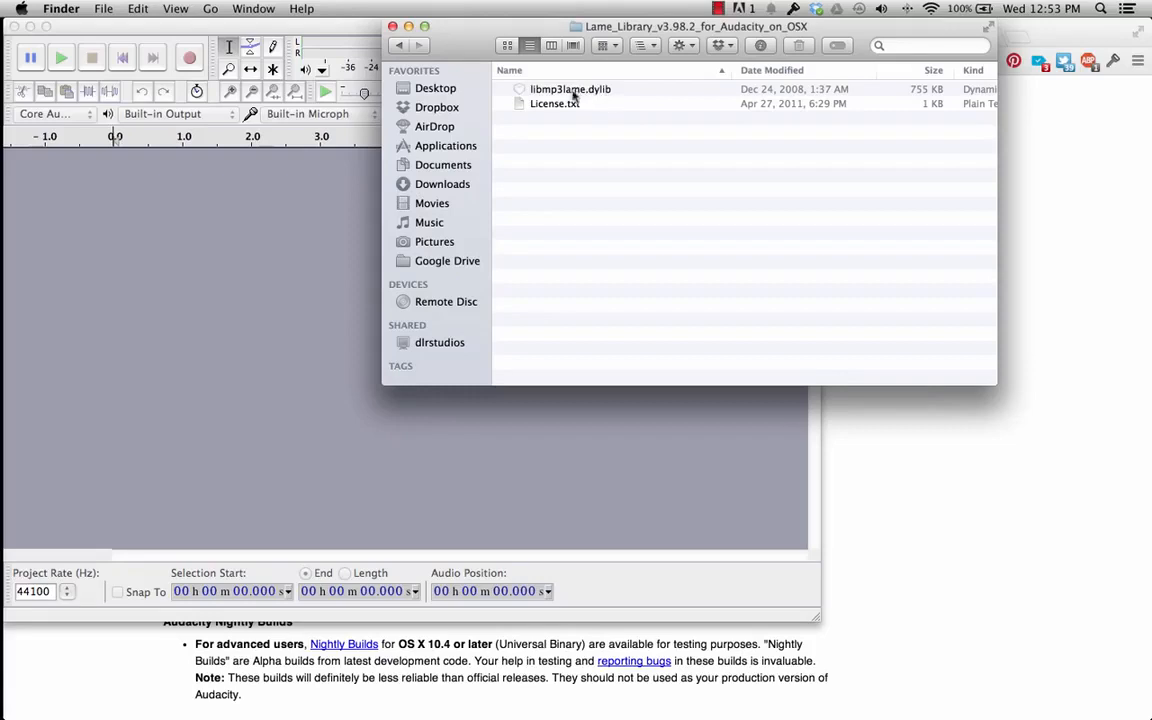
Open libmp3lame.dylib, overriding the unidentified-developer block, and close the resulting Terminal window
double_click(548, 90)
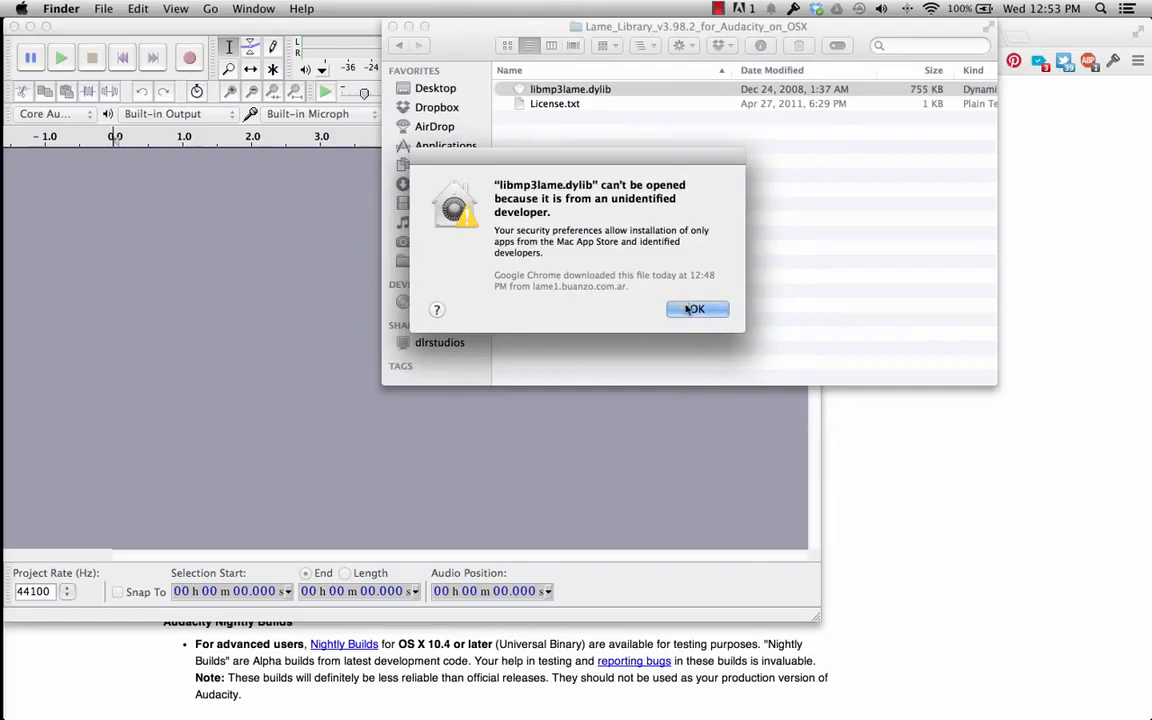
left_click(674, 308)
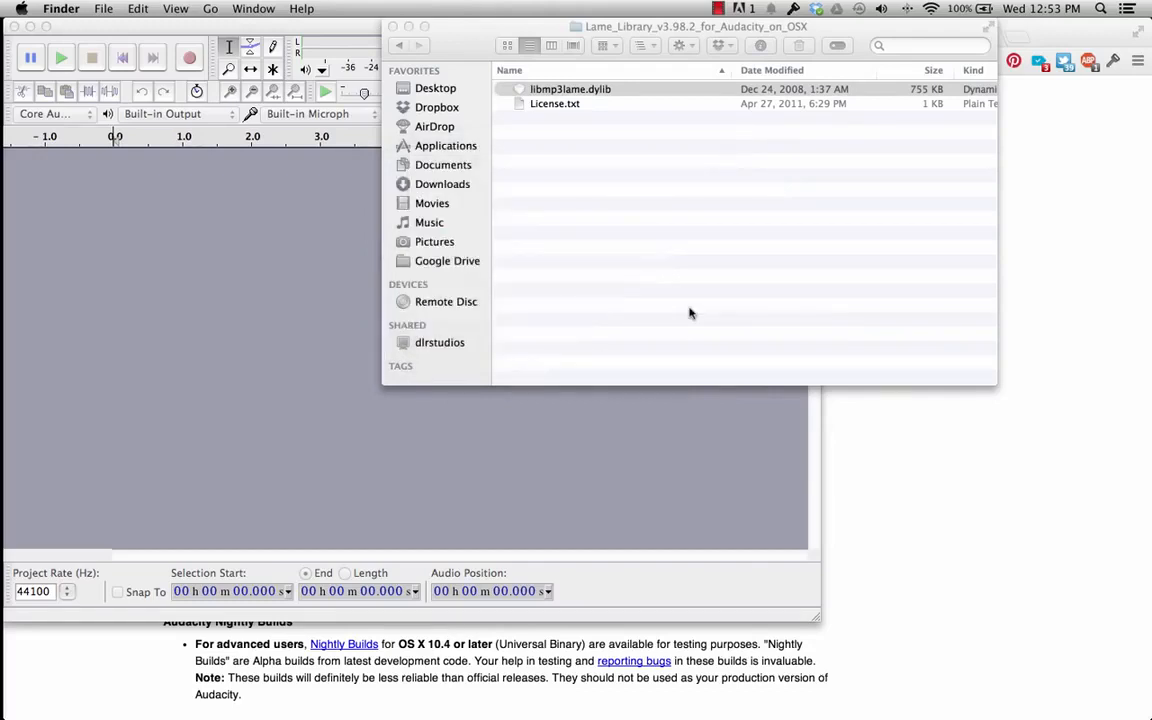
left_click(565, 93)
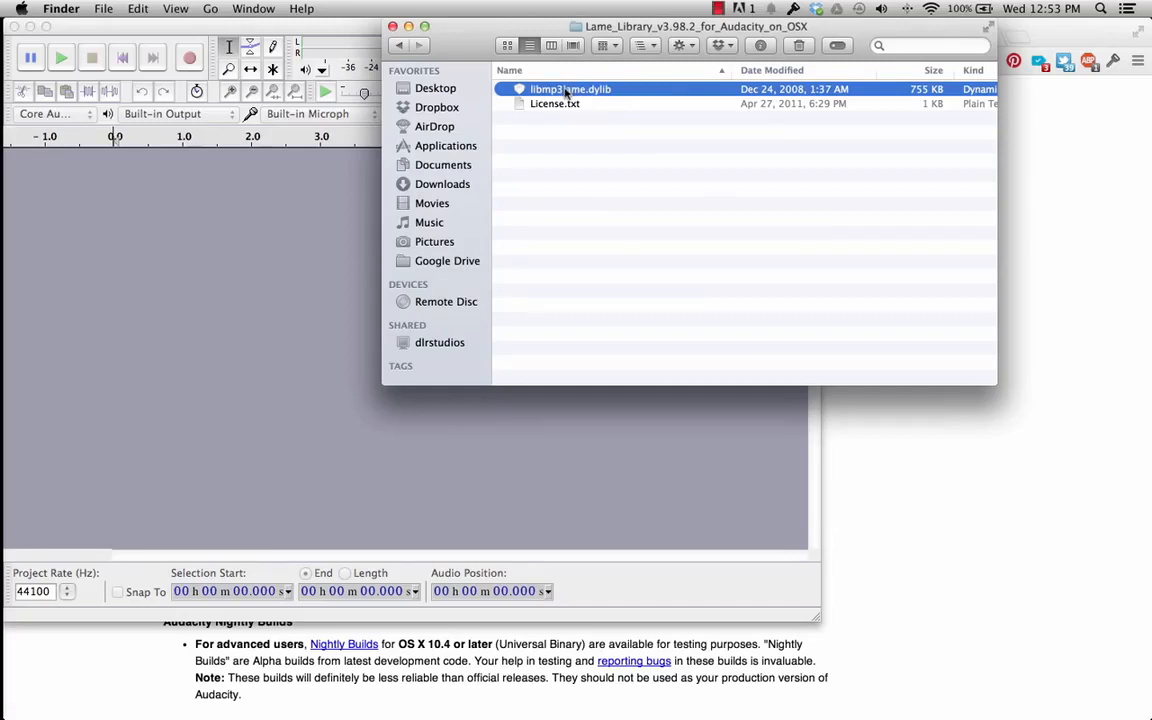
right_click(565, 93)
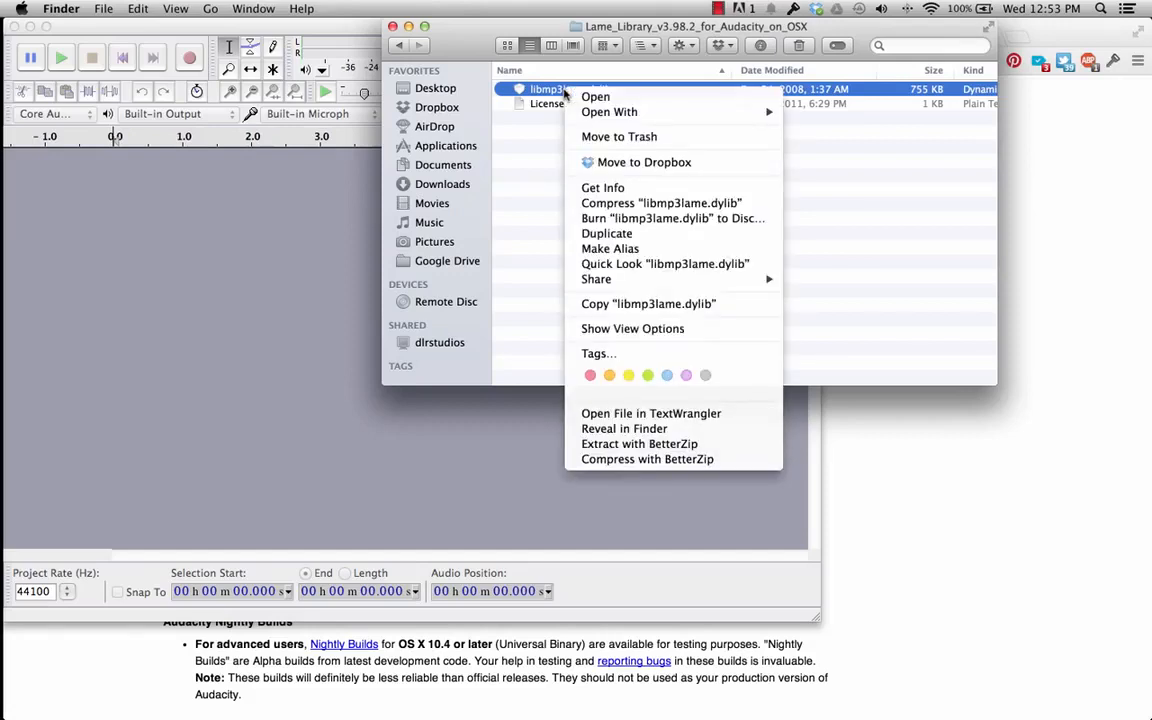
key("alt")
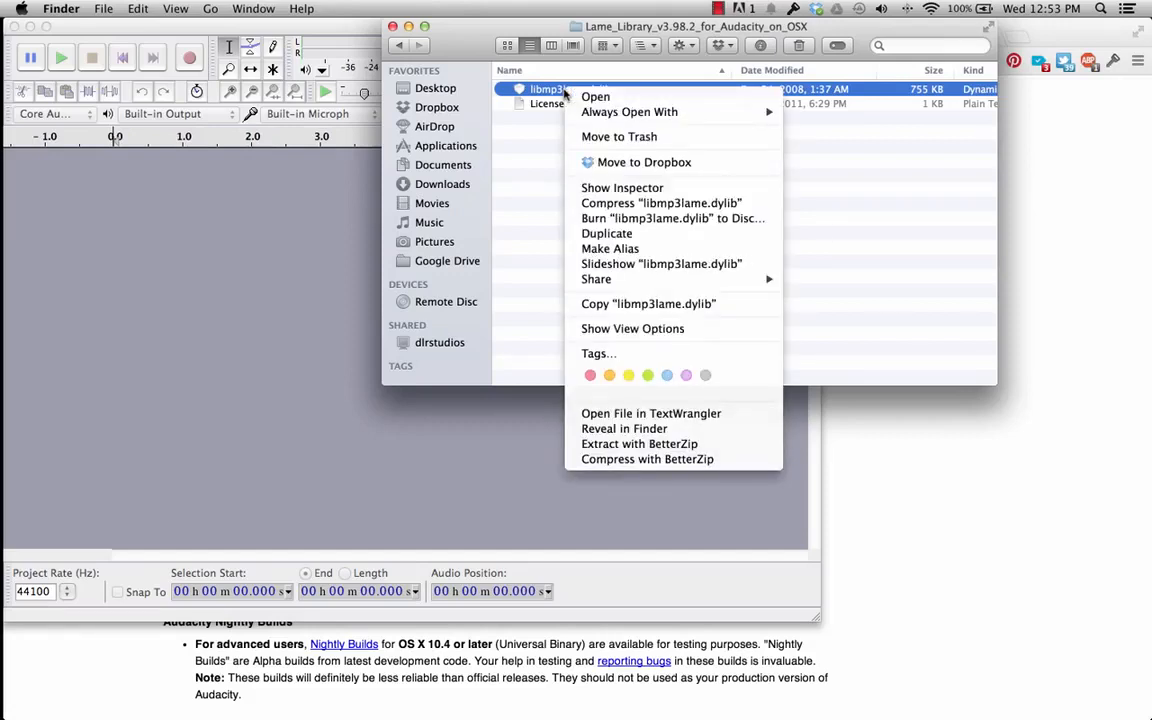
key("alt")
key("alt")
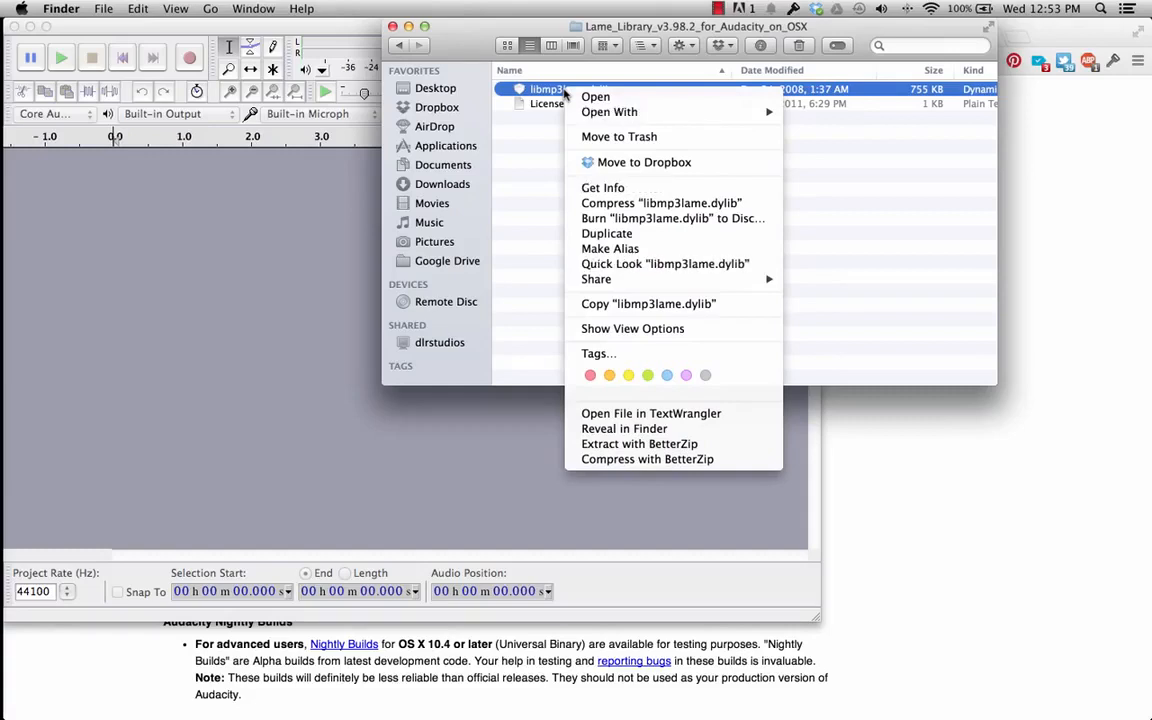
key("alt")
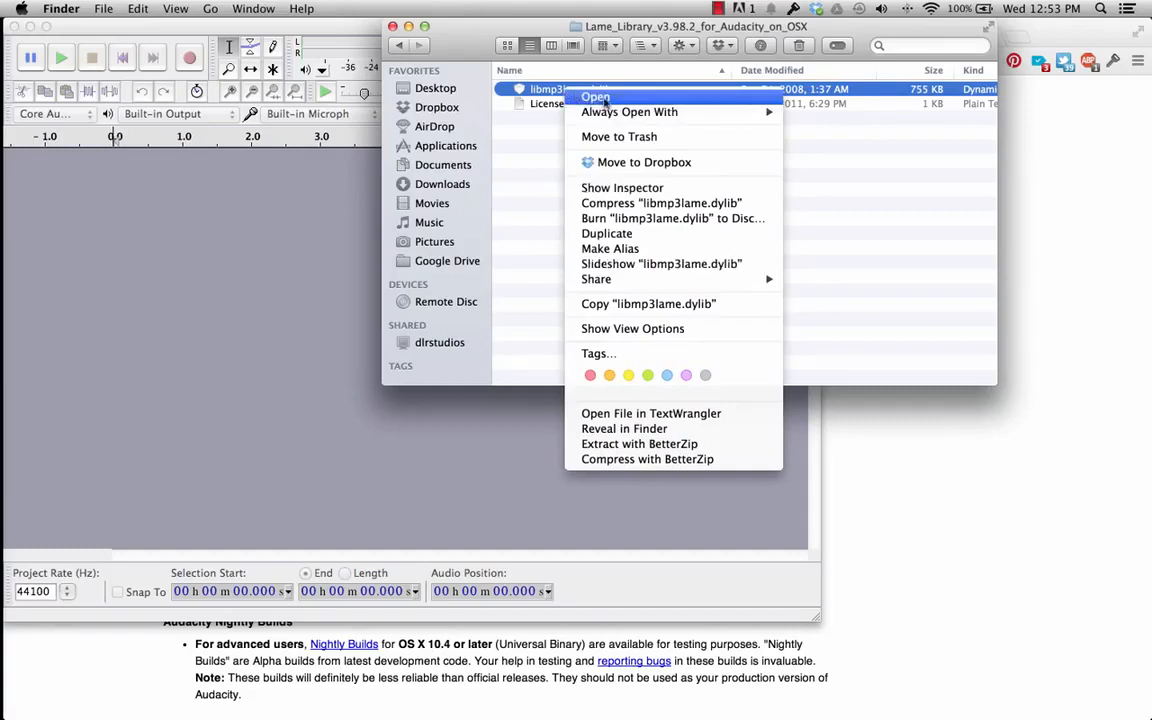
mouse_move(624, 116)
key("alt")
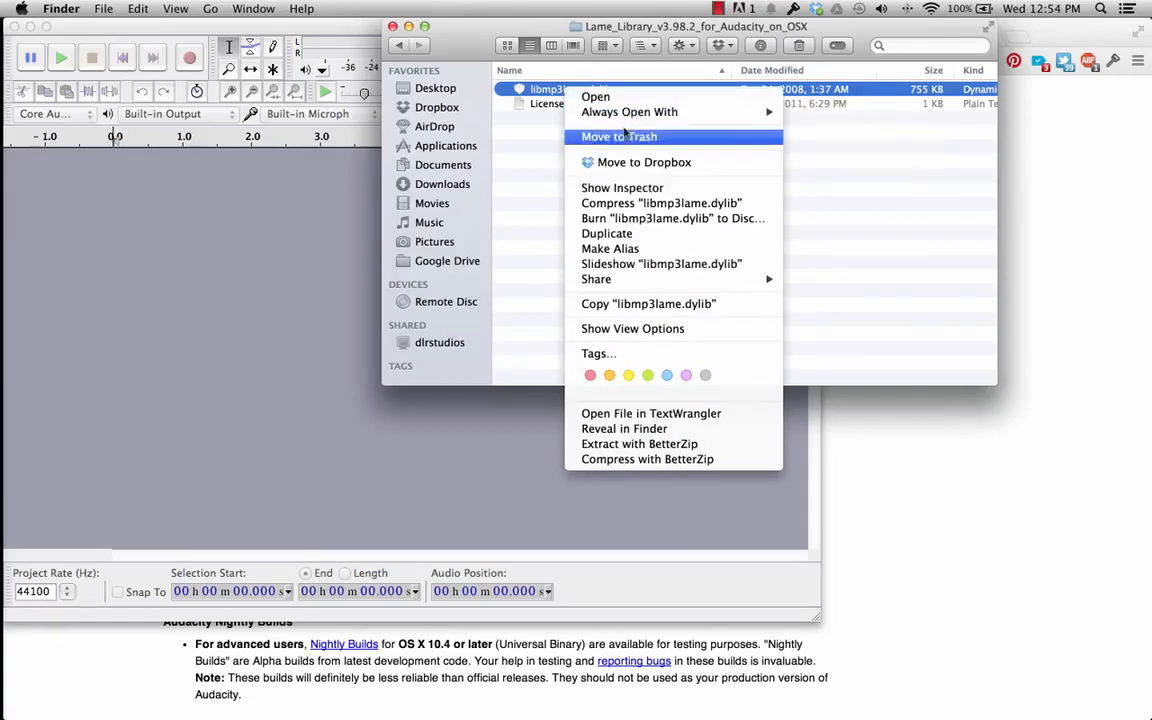
left_click(597, 98)
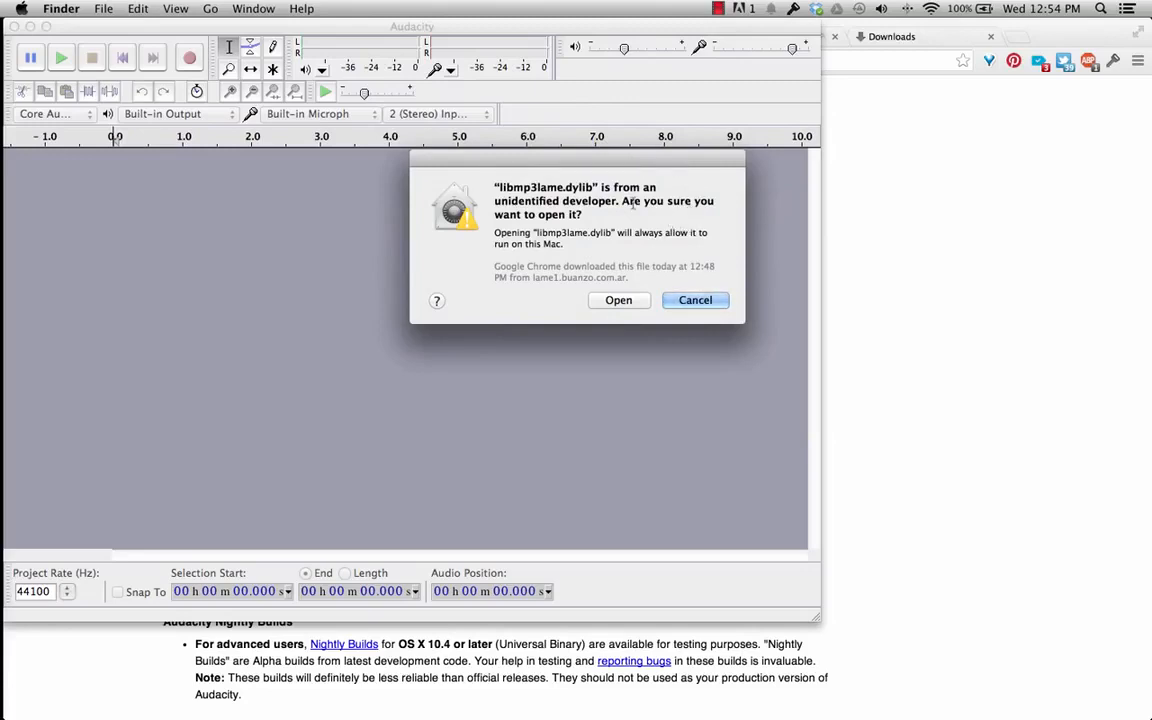
left_click(617, 300)
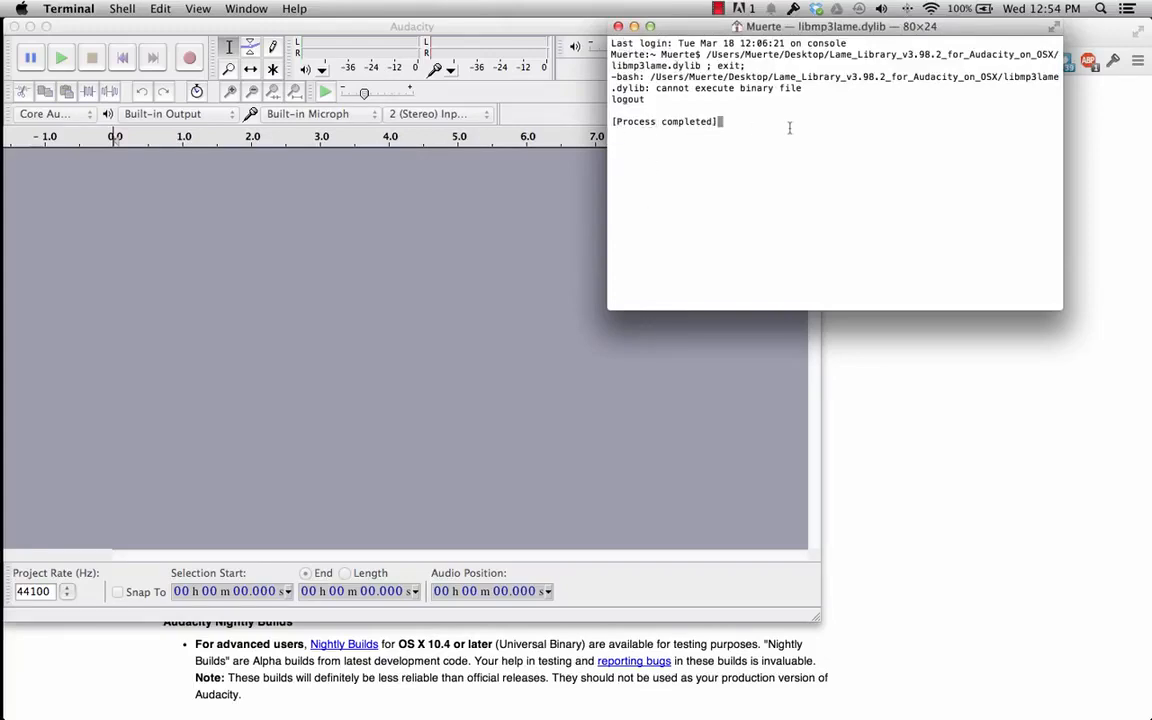
left_click(619, 27)
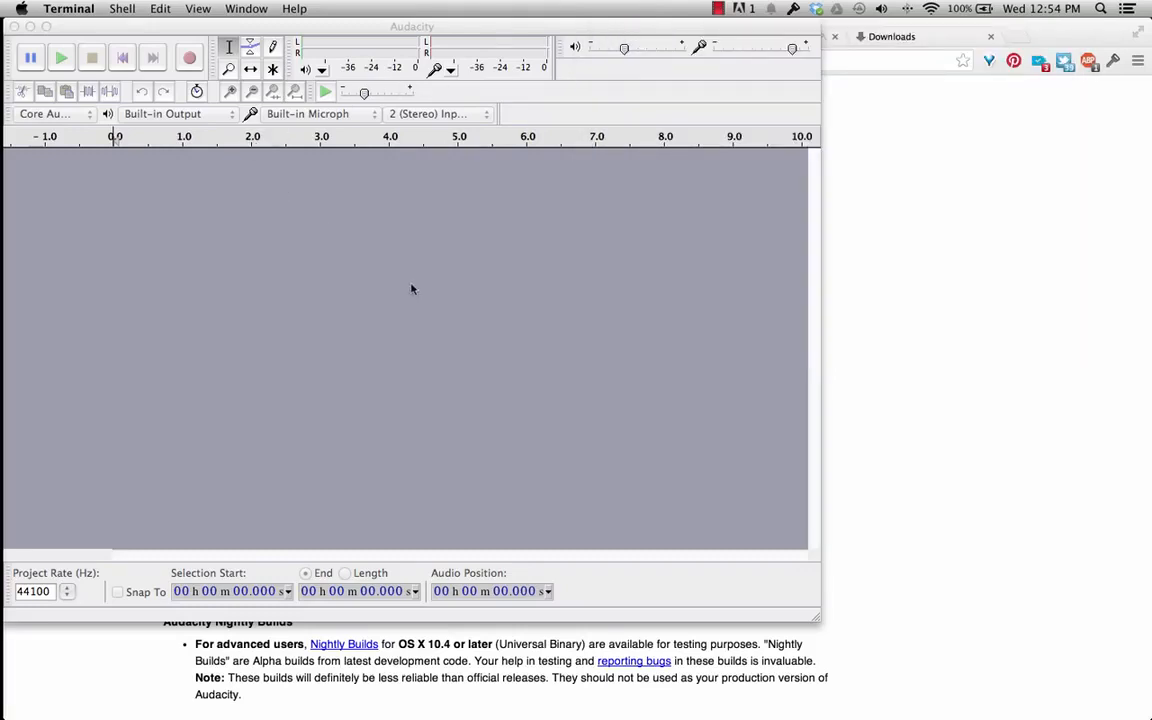
Switch to Audacity, record a stereo microphone track about 34 seconds long, and play back its beginning
left_click(146, 187)
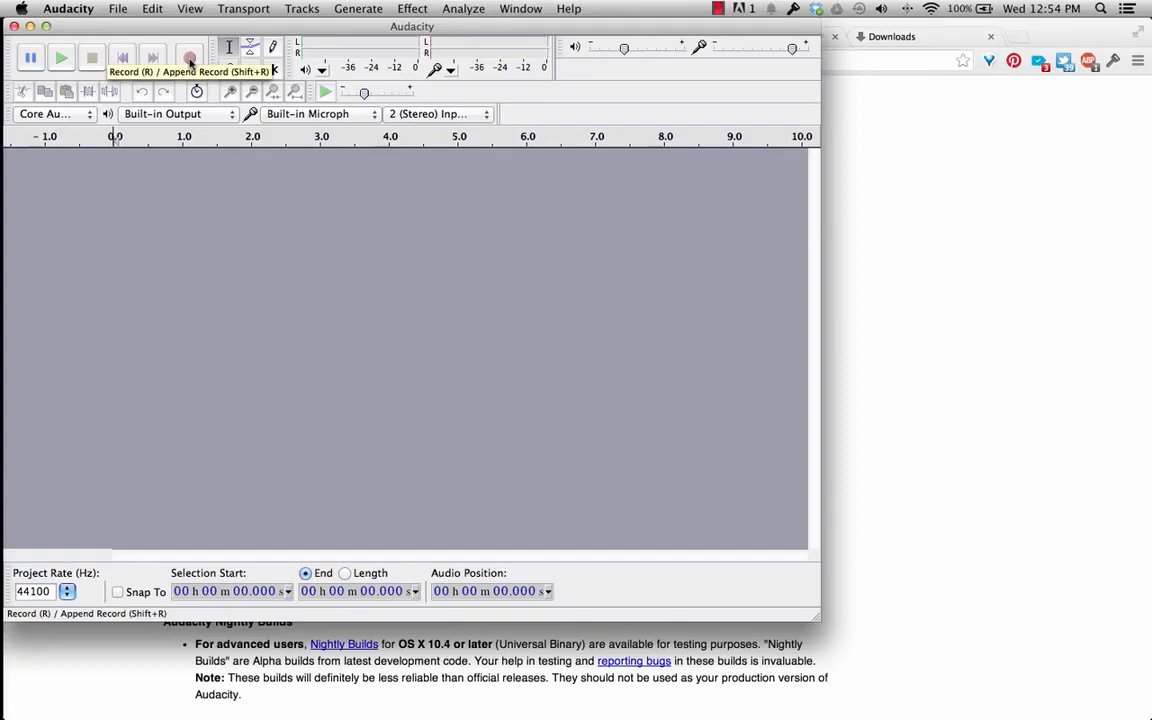
left_click(190, 60)
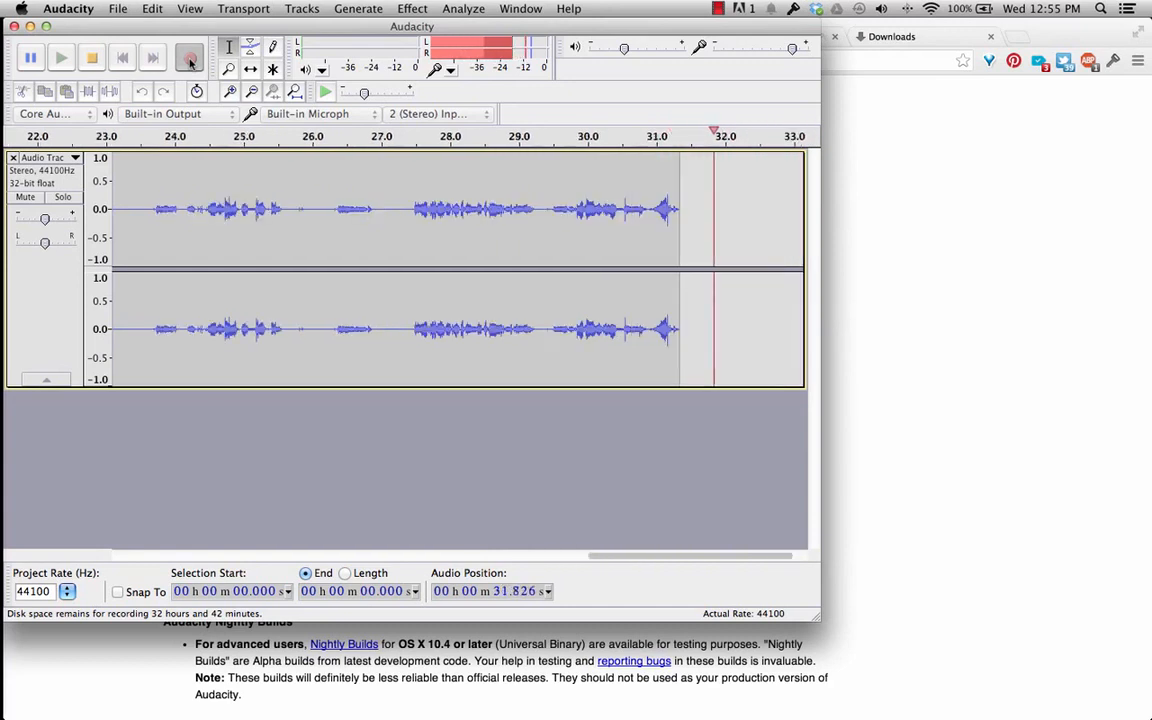
left_click(91, 57)
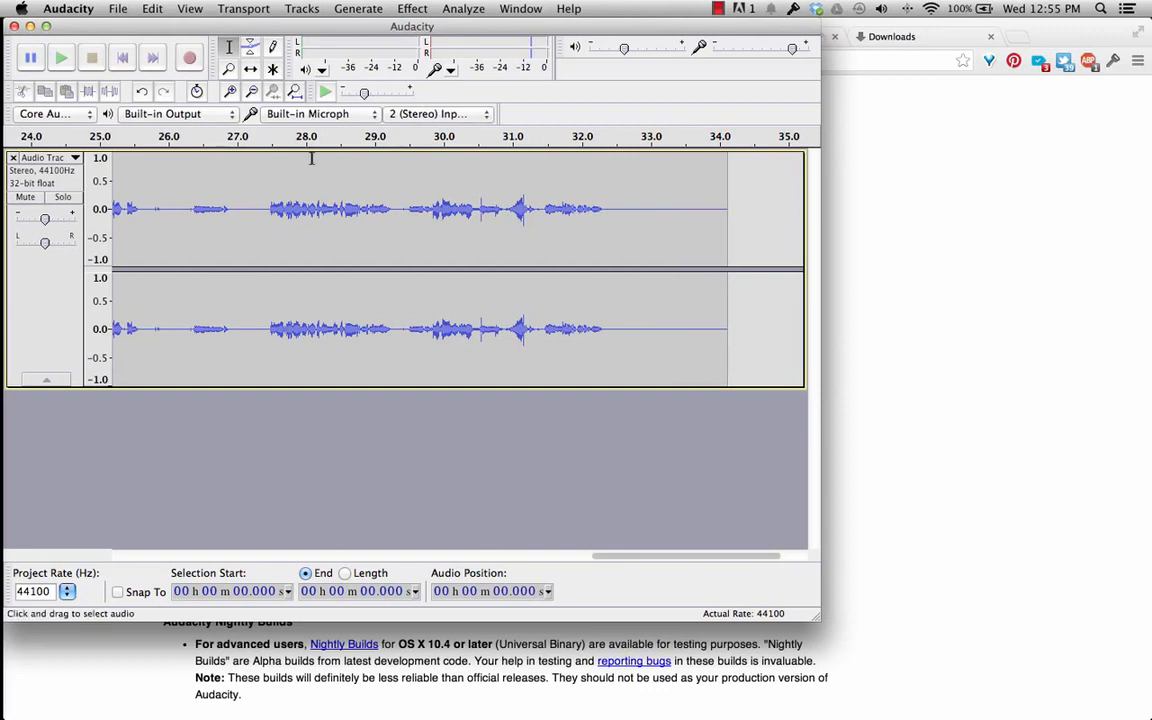
key("space")
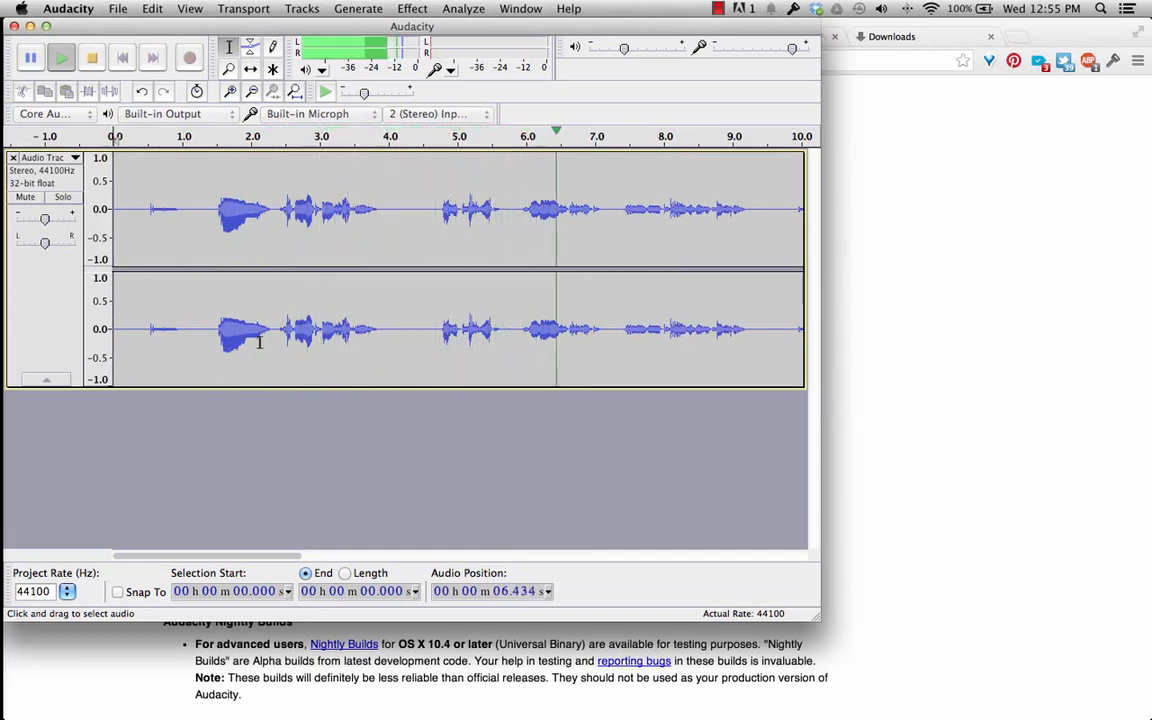
key("space")
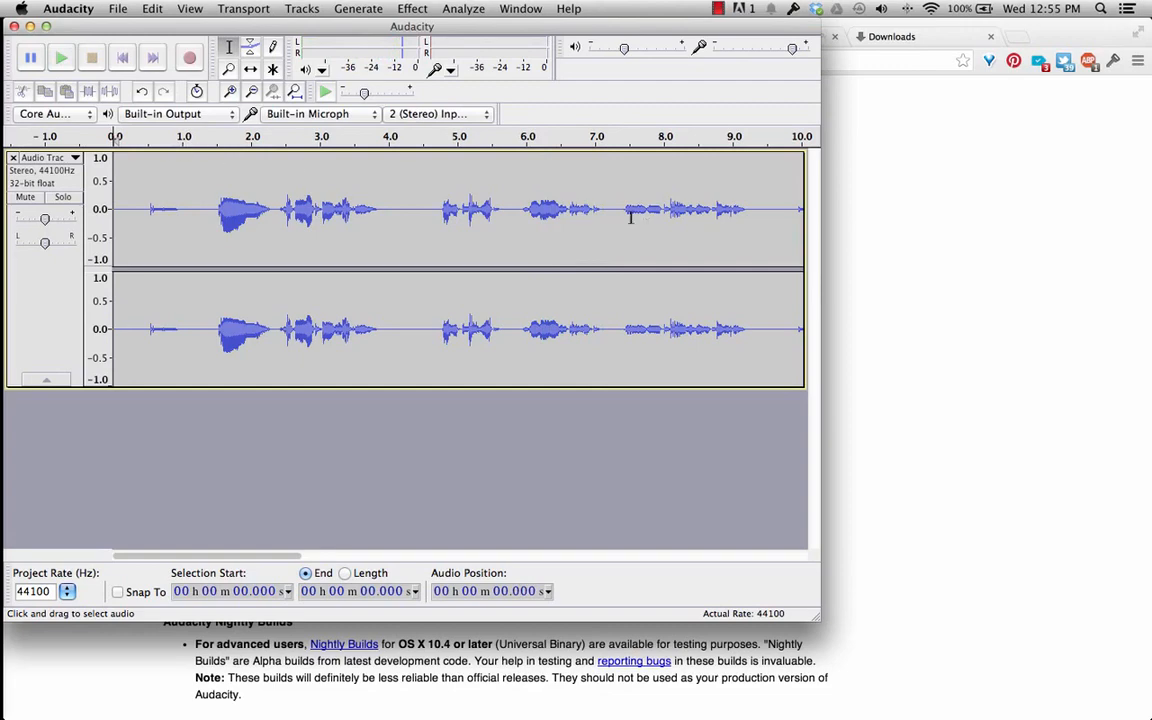
Switch to Chrome and review the Record a Track and Import Tracks requirements in the Audacity badge rubric
key("super+Tab")
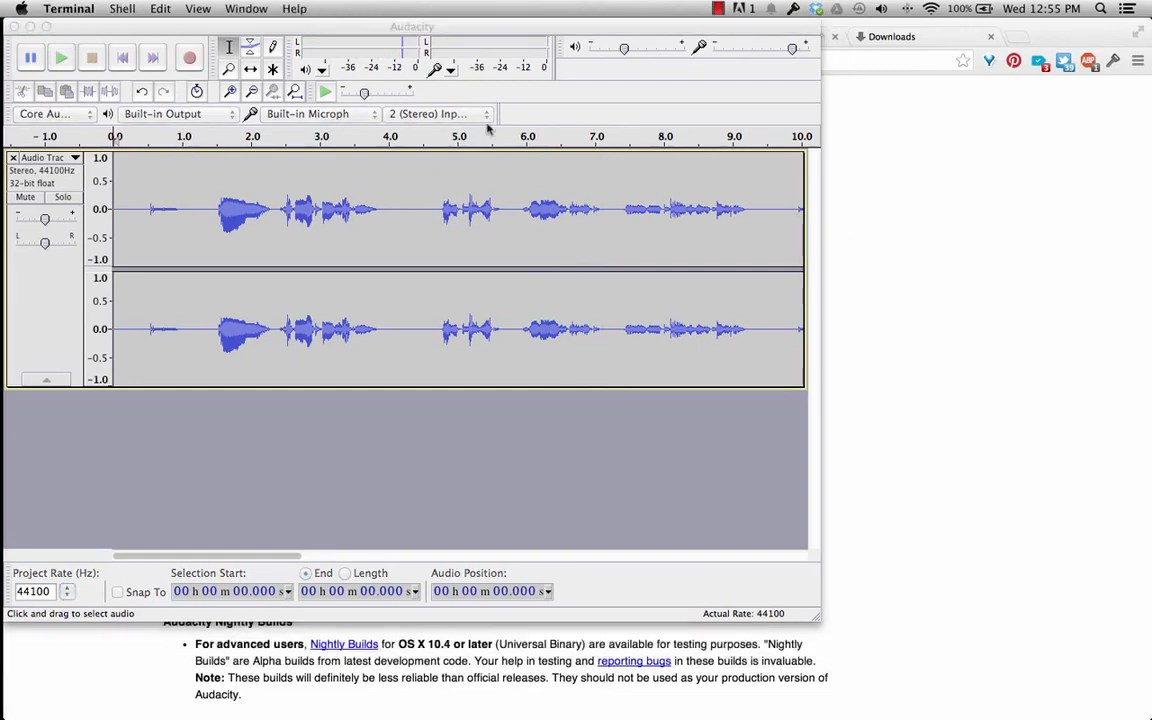
key("super+Tab")
key("super+shift+Tab")
key("super+Tab")
key("super+Tab")
key("super+Tab")
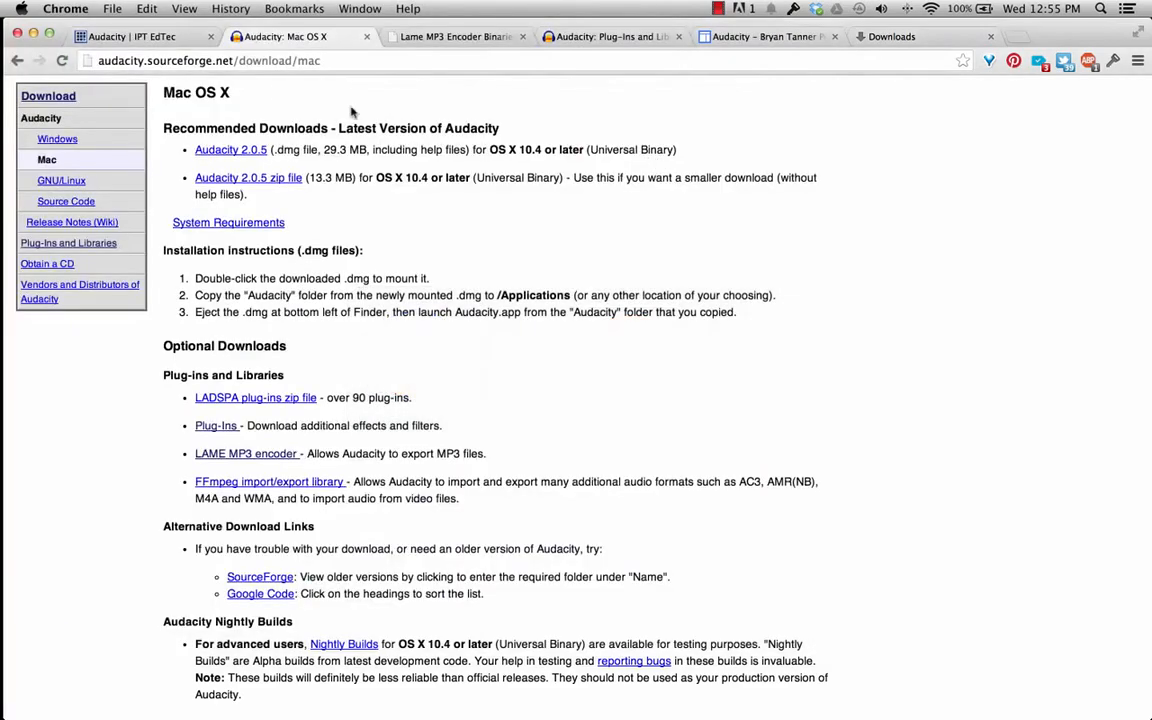
left_click(128, 38)
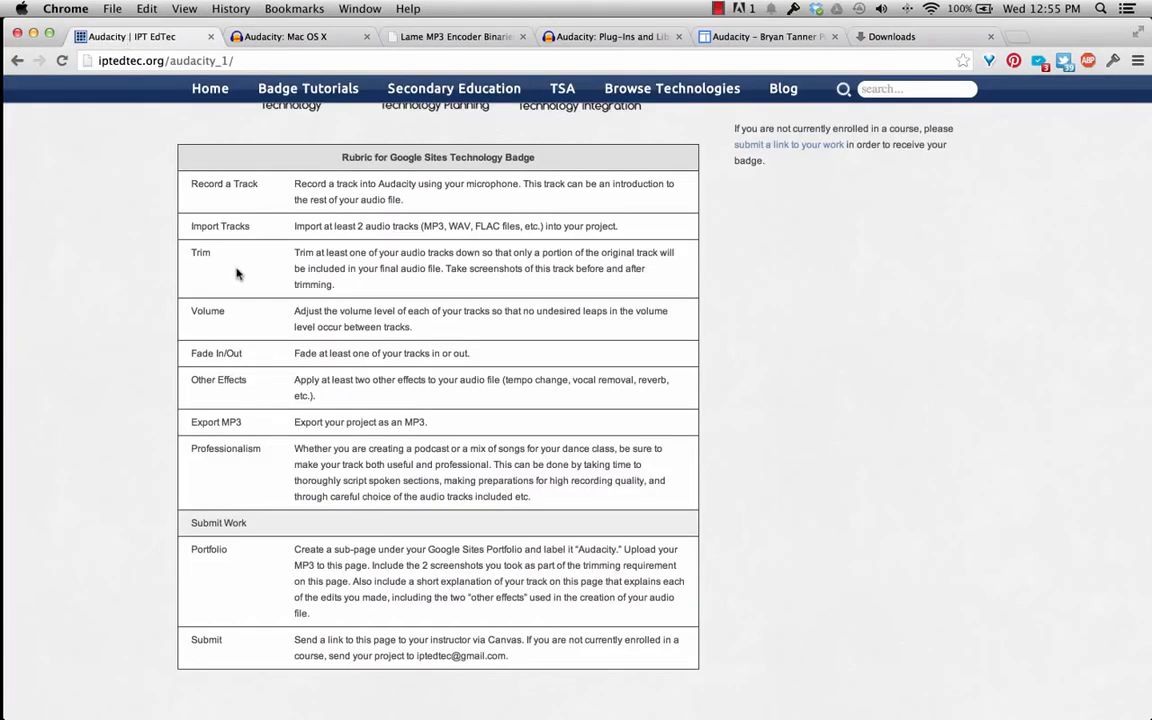
left_click_drag(192, 184, 263, 186)
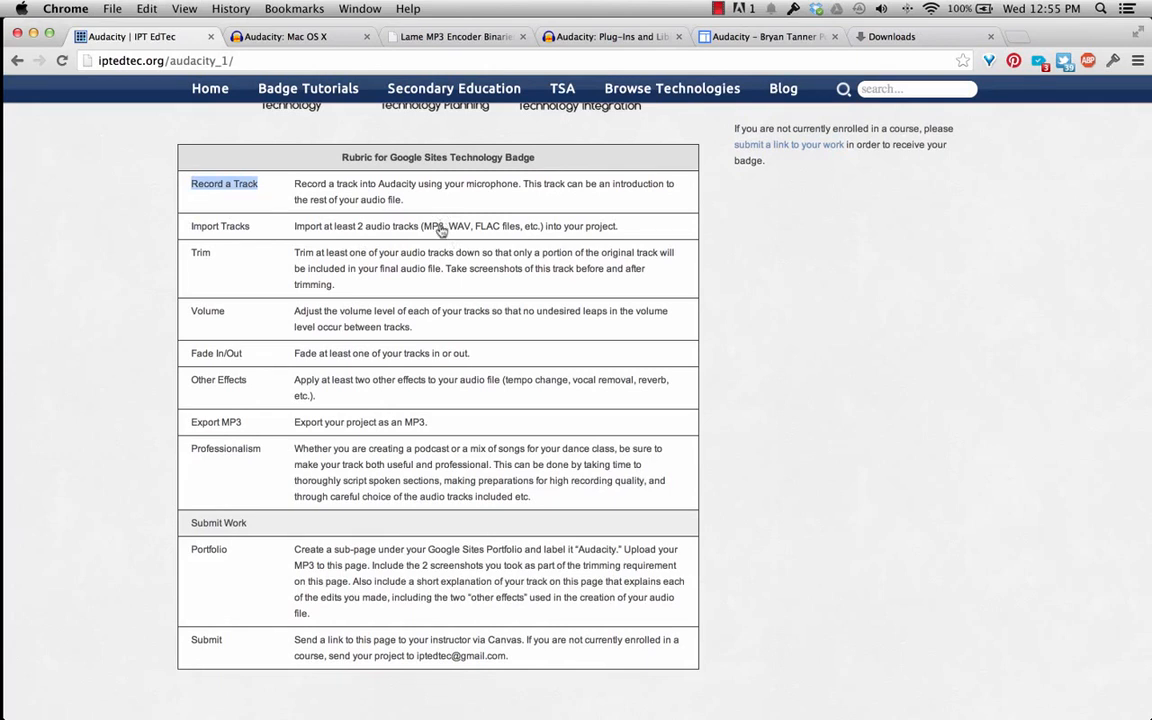
Switch to Audacity and try to import the audio file 20131212 Saint Nicholas.m4a from the Desktop
key("super+Tab")
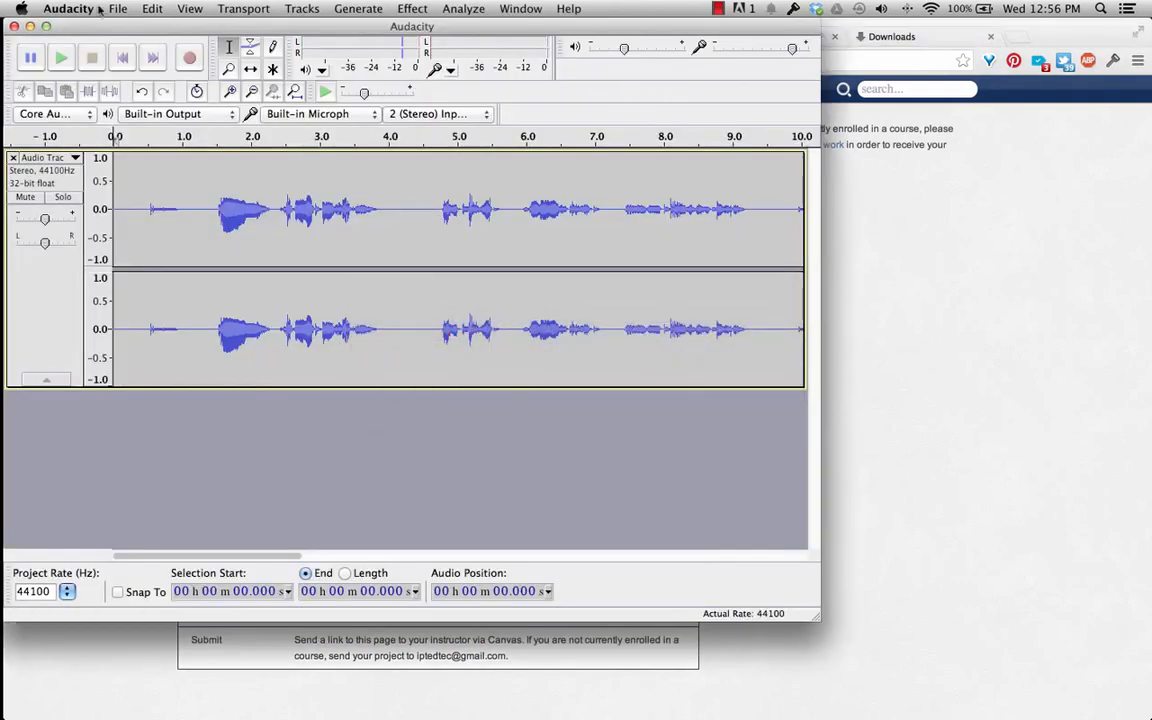
left_click(113, 9)
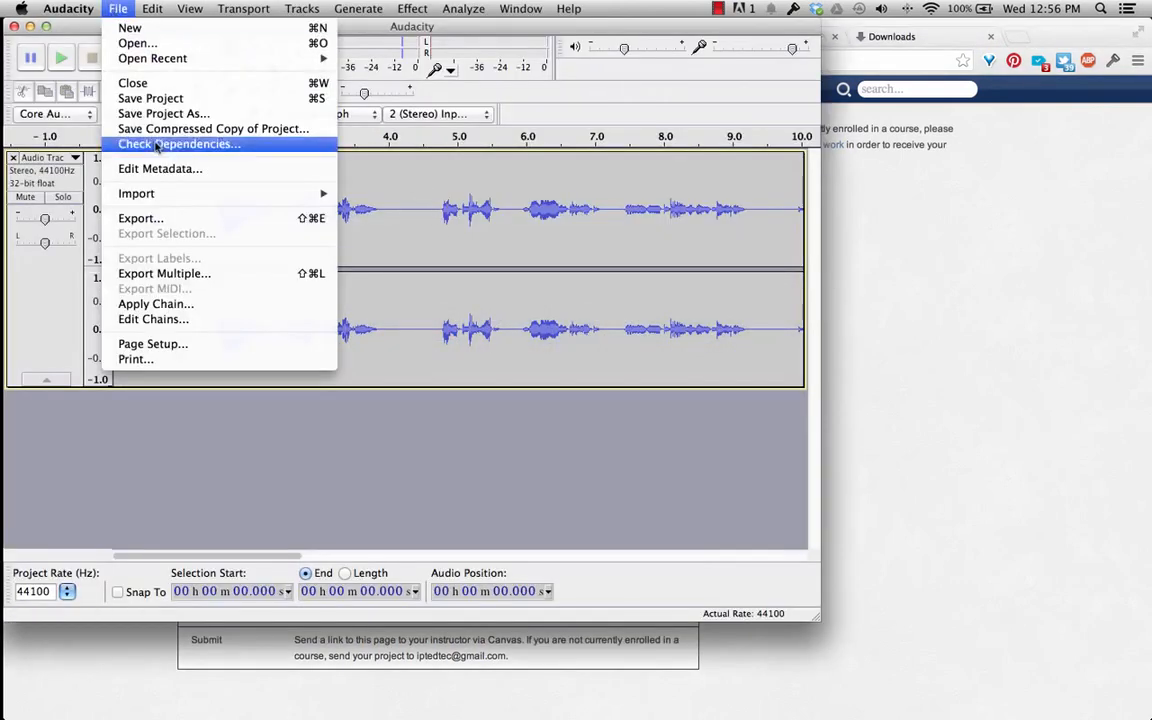
mouse_move(160, 192)
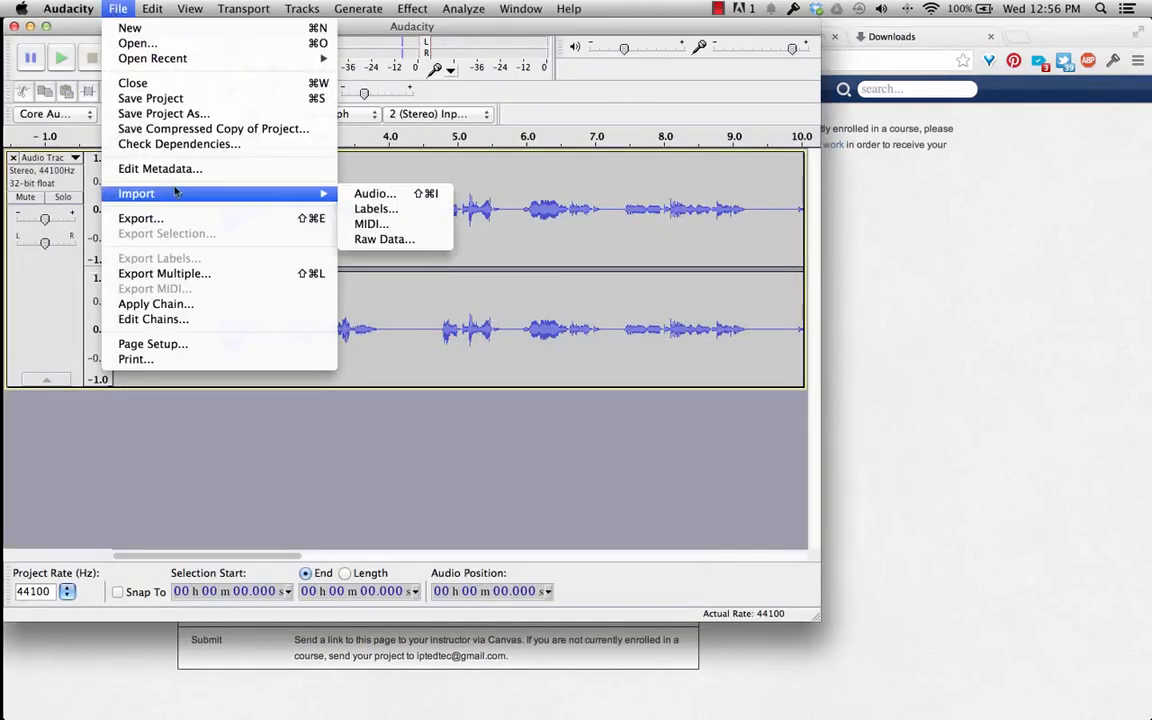
left_click(398, 194)
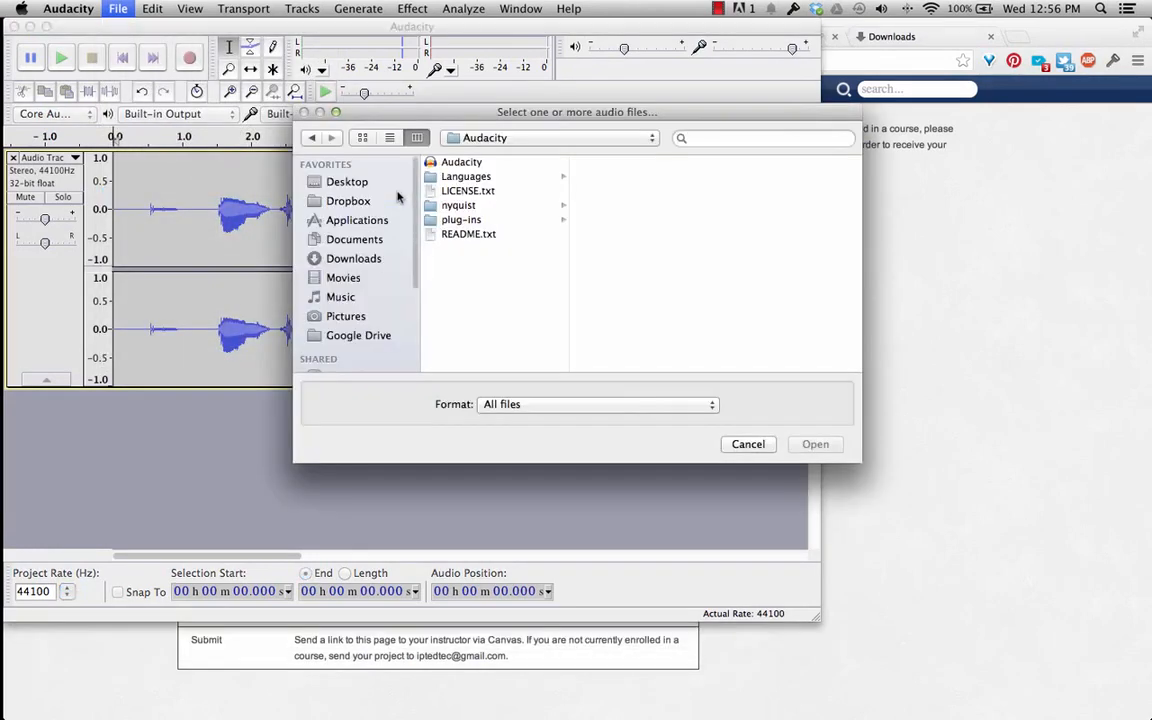
left_click(345, 182)
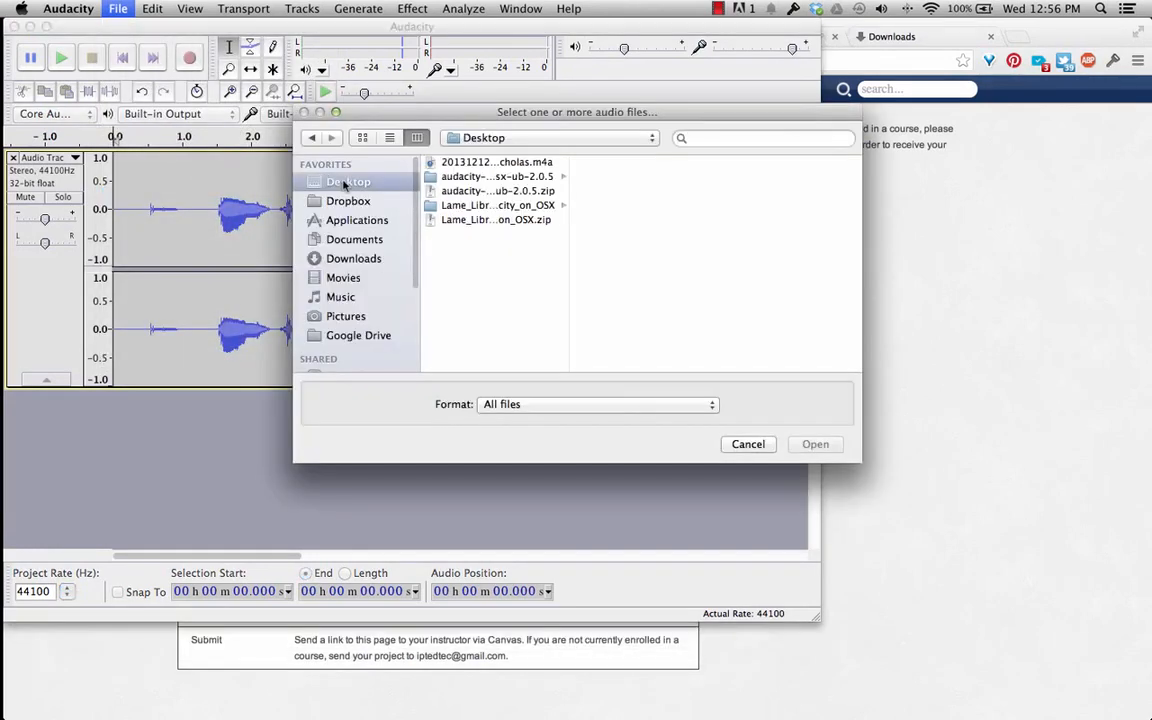
left_click(496, 163)
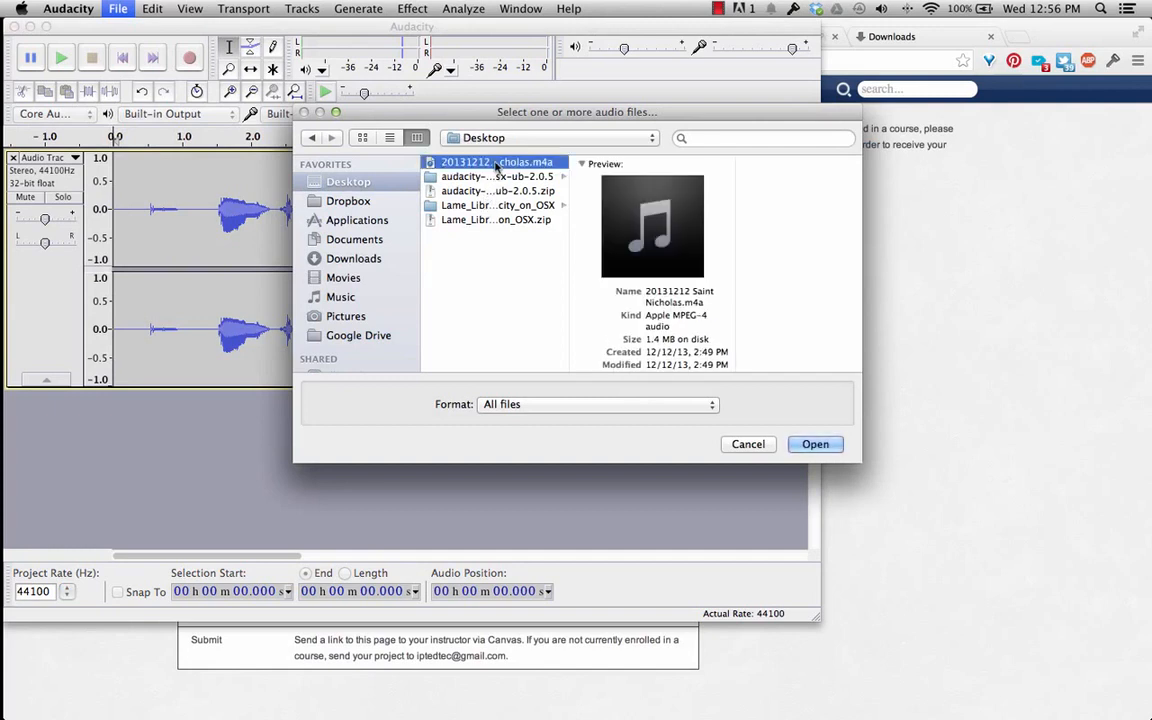
left_click(816, 447)
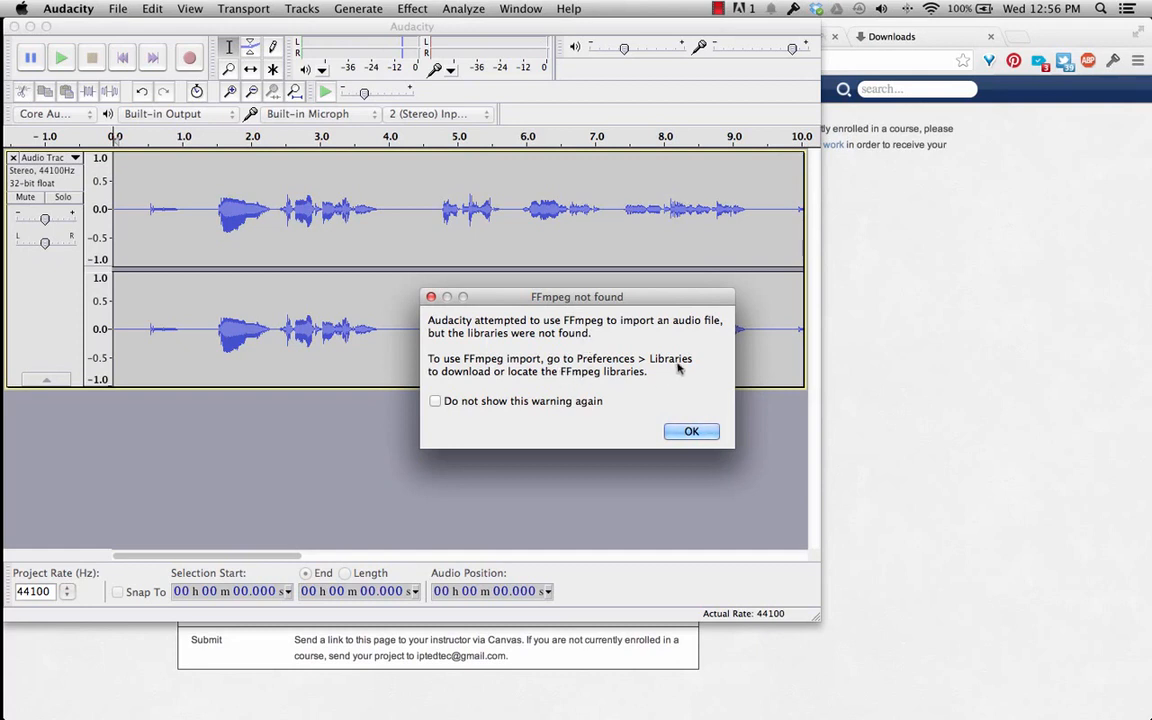
left_click(690, 431)
Switch to Chrome and open the FFmpeg import/export library instructions from the Audacity Mac OS X download page
left_click(827, 352)
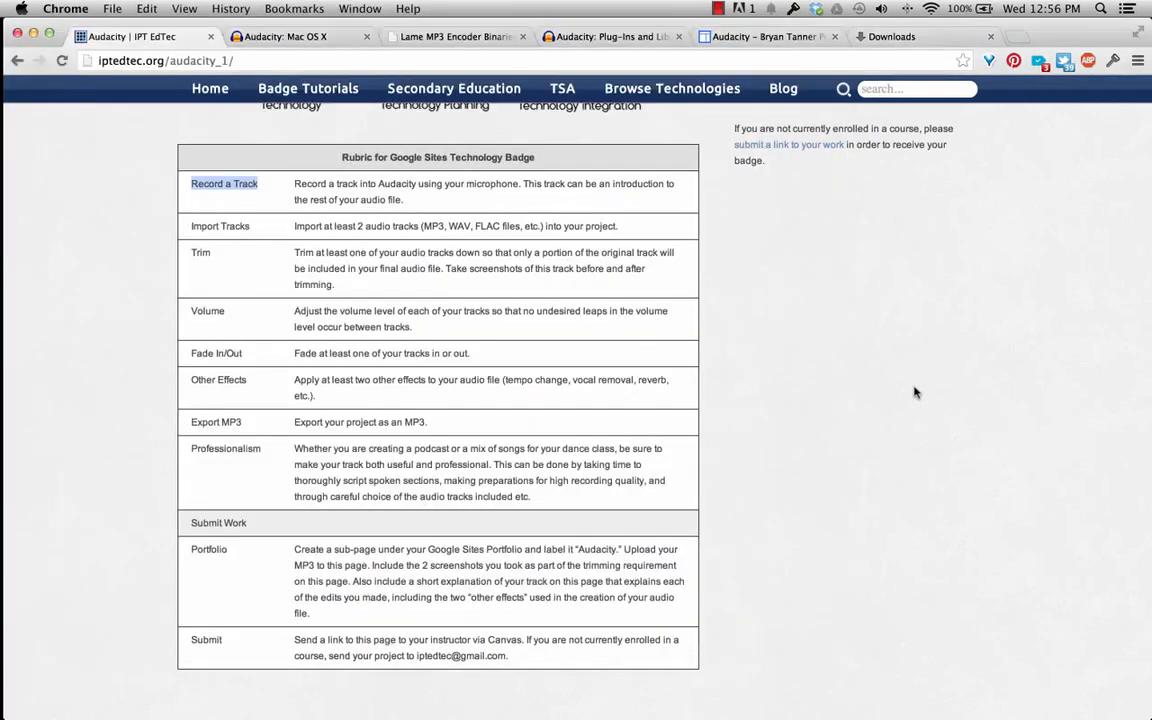
left_click(323, 37)
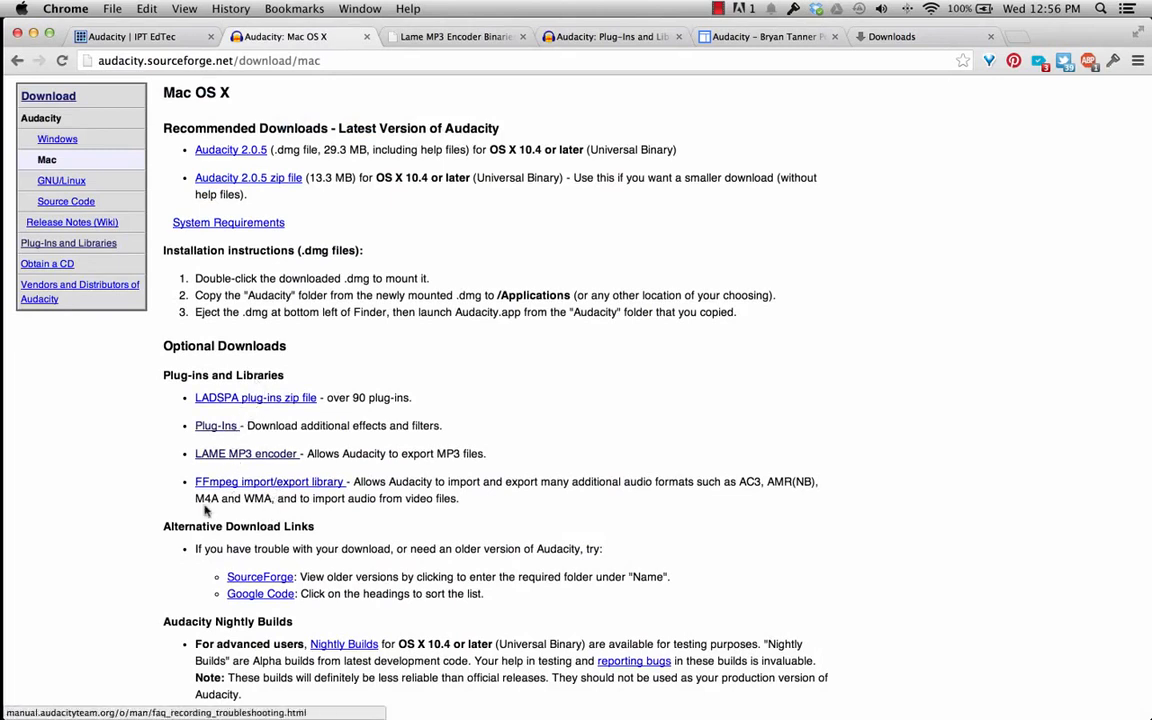
left_click(227, 485)
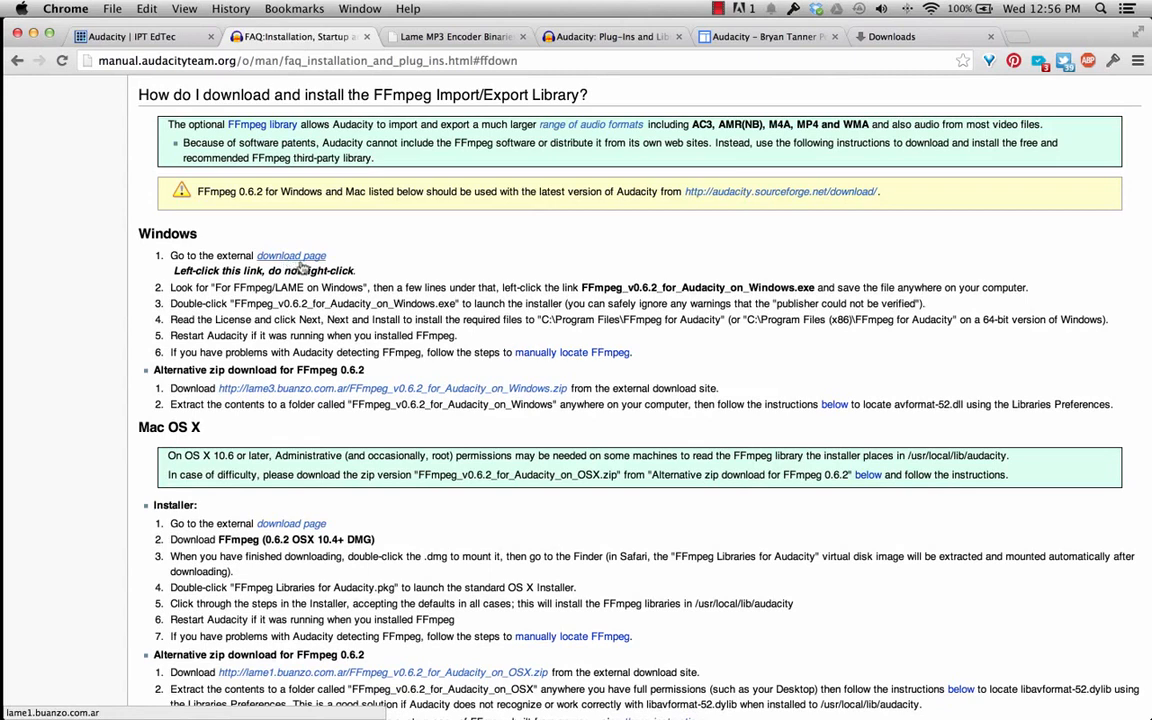
Open the external download page for Mac OS X and download the ZIP version of Lame_Library_v3.98.2_for_Audacity_on_OSX
left_click(291, 525)
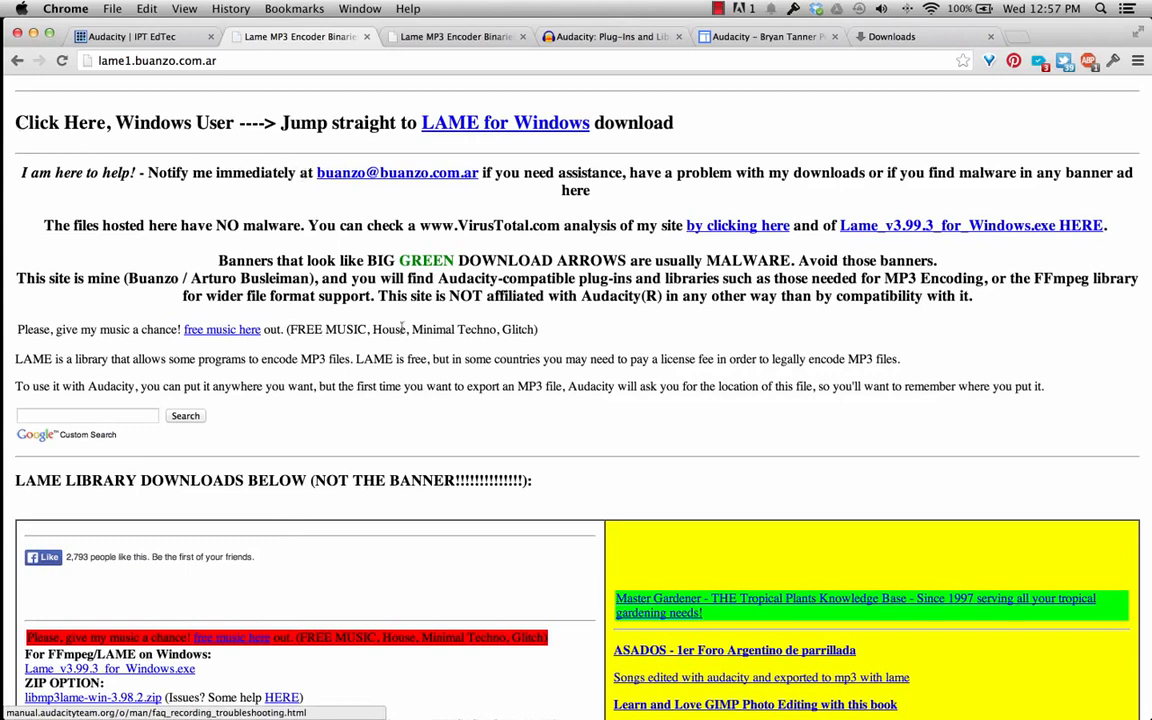
scroll(296, 286, "down", 6)
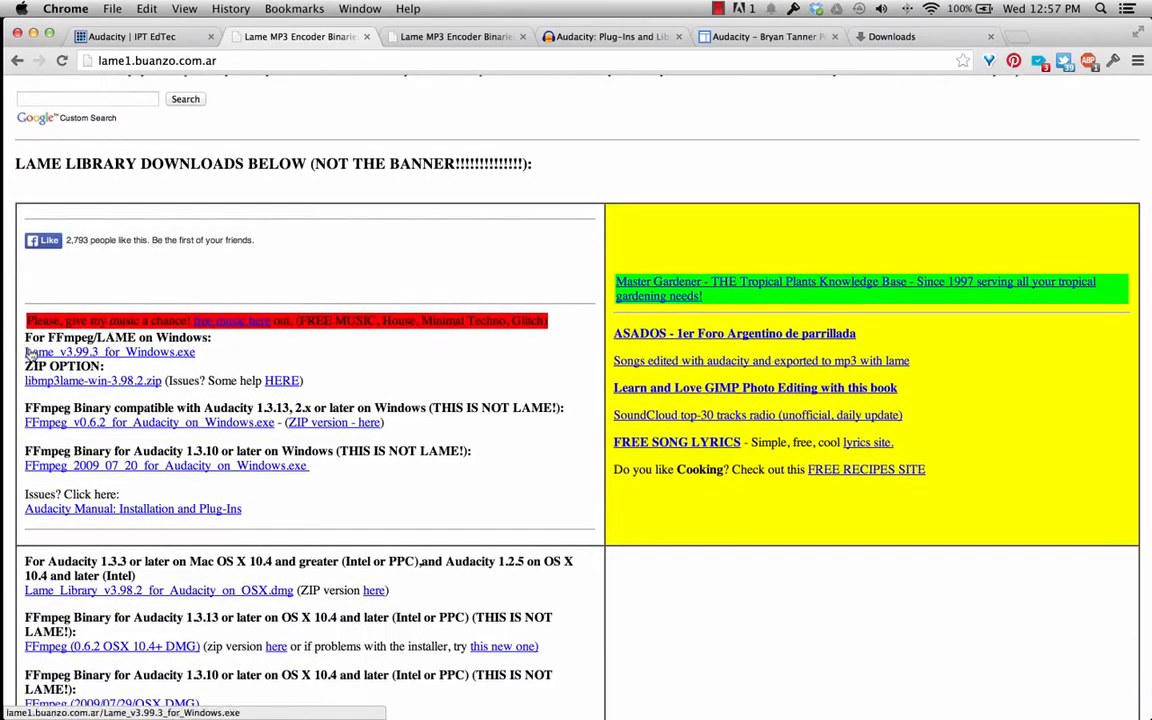
scroll(25, 354, "down", 1)
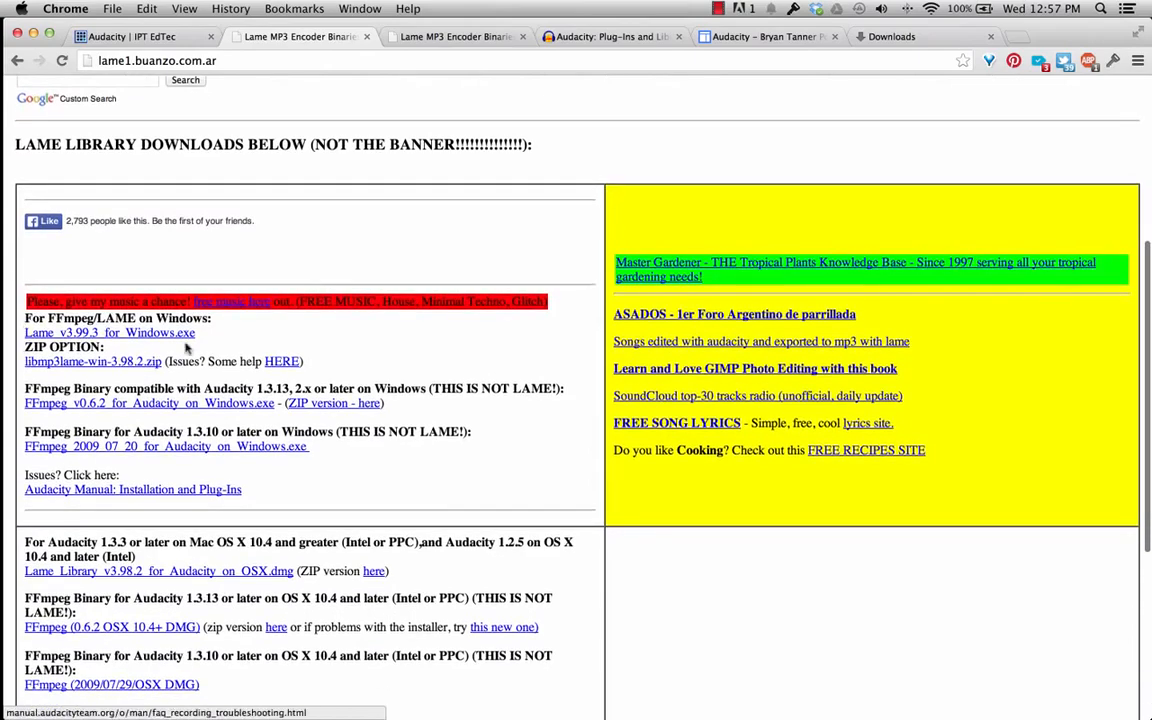
scroll(128, 348, "down", 5)
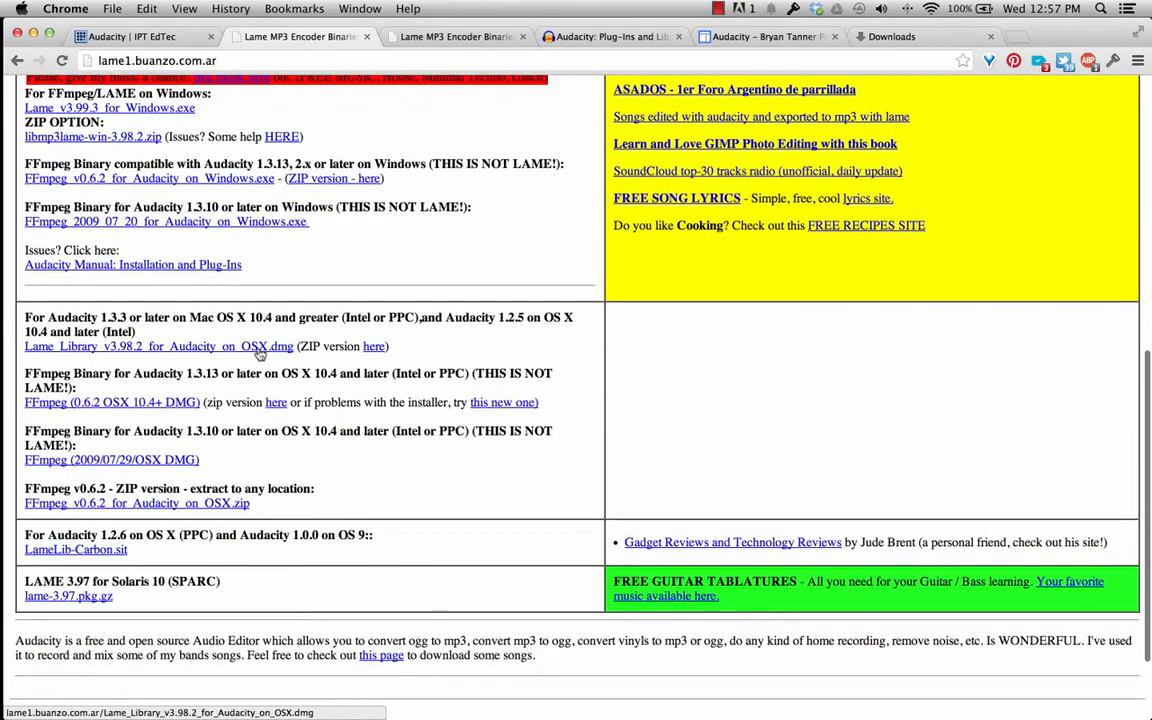
left_click(372, 347)
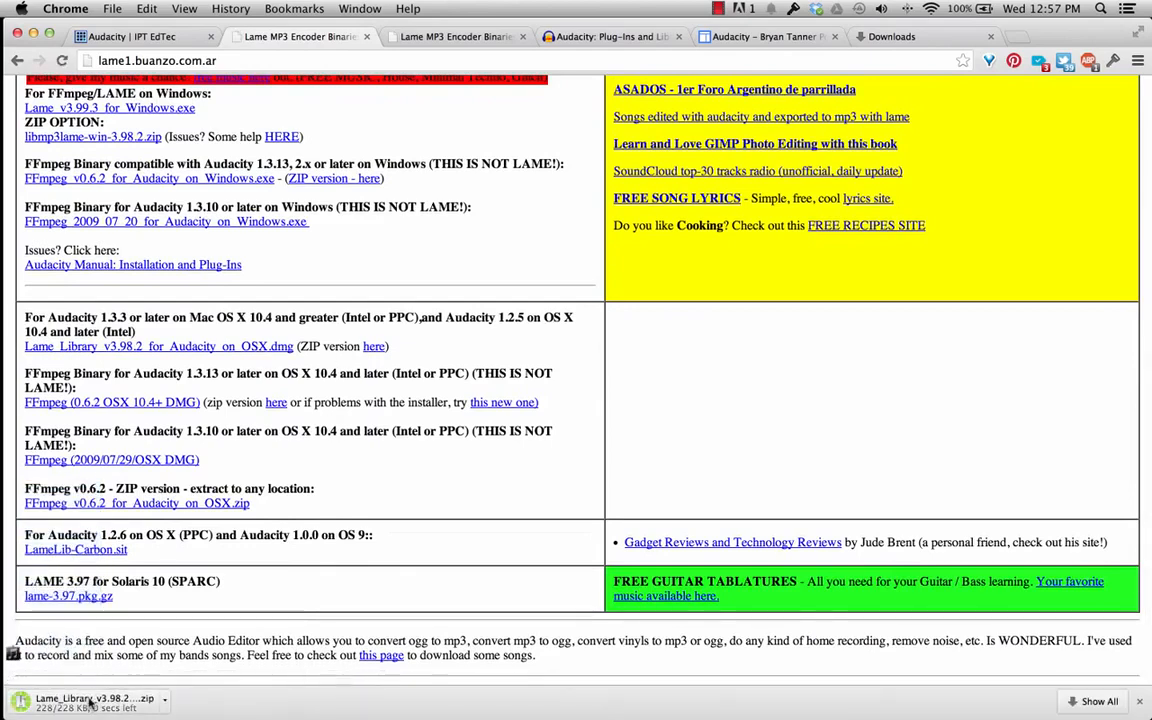
Extract the downloaded LAME library archive, try to open its libmp3lame.dylib file, and quit Terminal
left_click(98, 703)
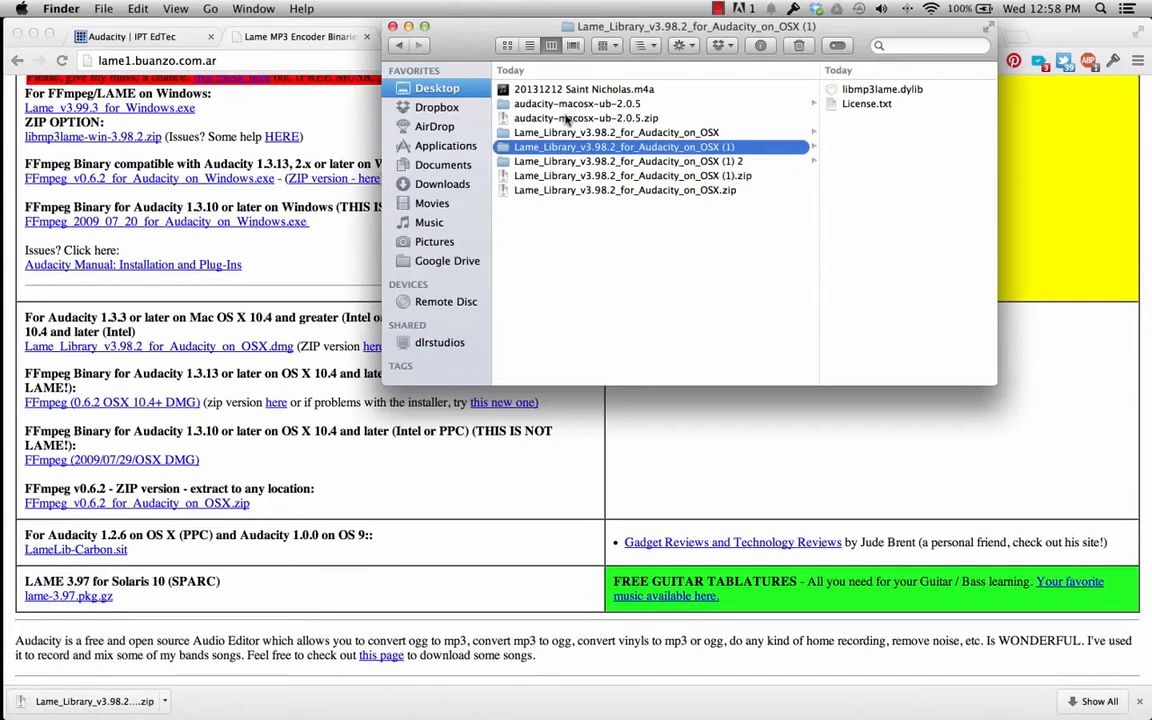
left_click(872, 90)
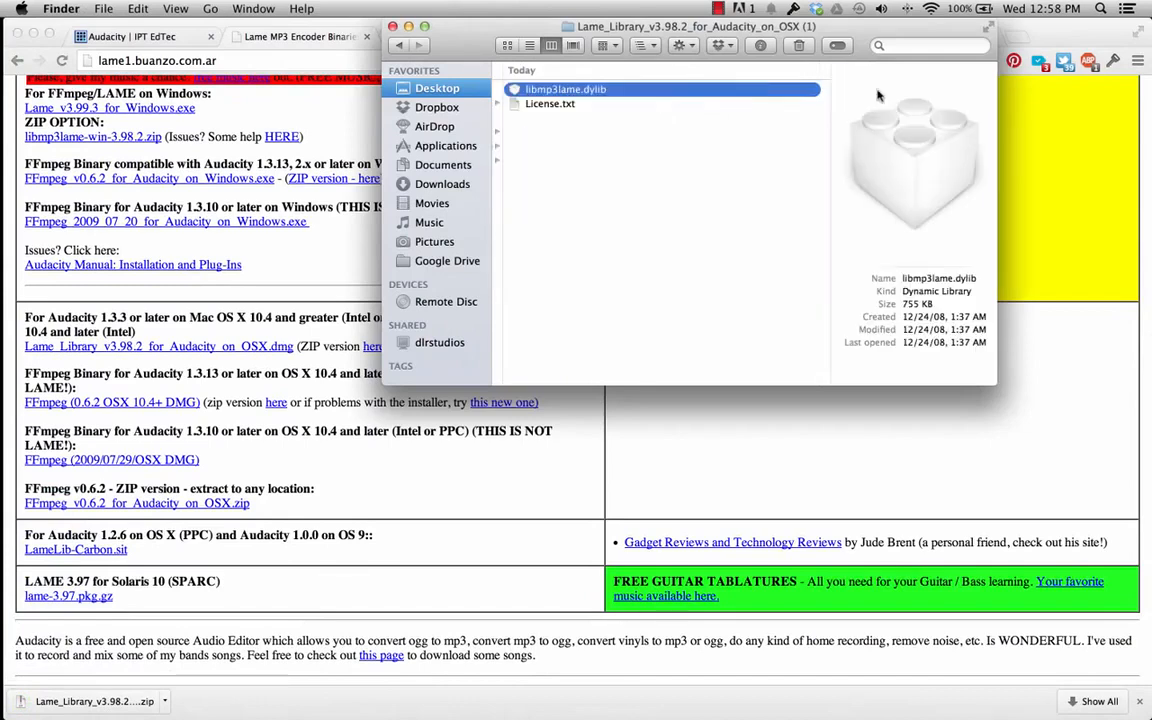
double_click(577, 93)
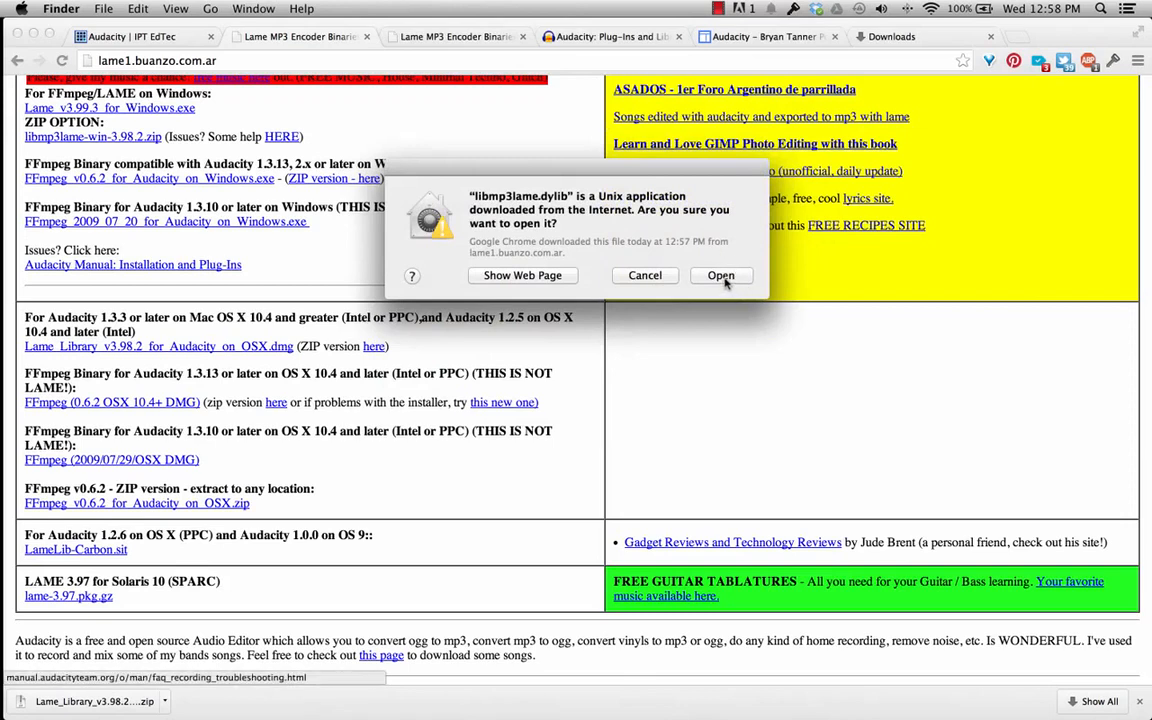
left_click(721, 276)
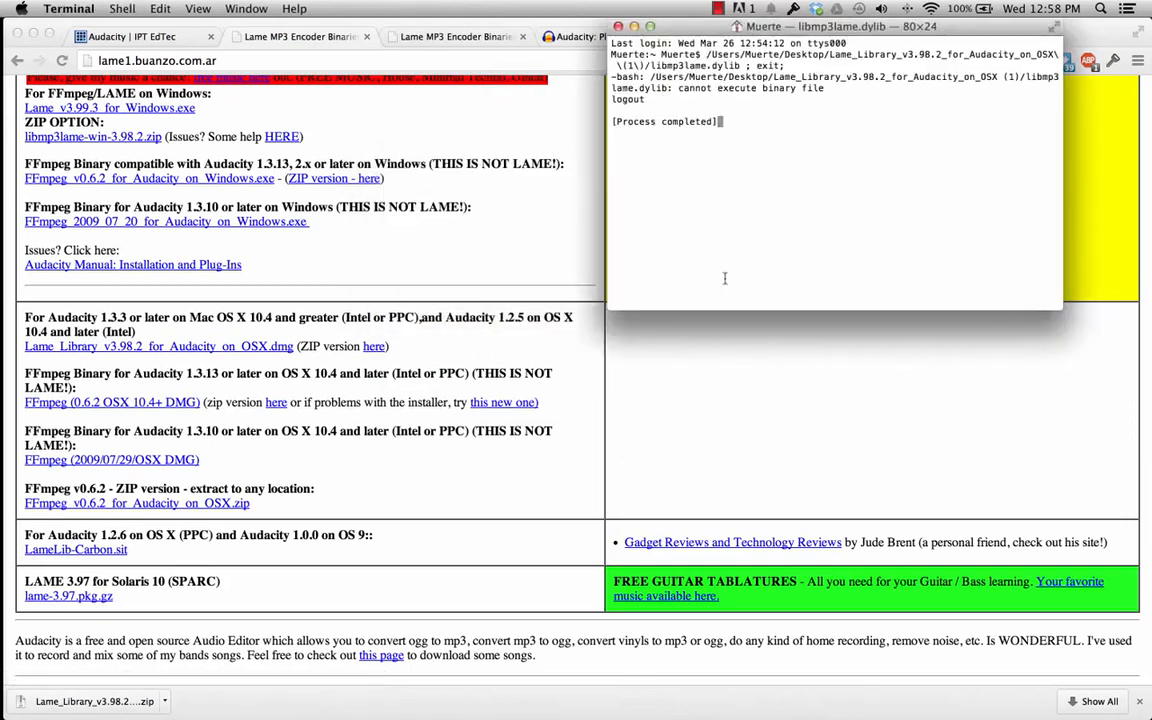
key("super+q")
Switch to Audacity and import 20131212 Saint Nicholas.m4a from the Desktop, dismissing the FFmpeg warning
key("super+Tab")
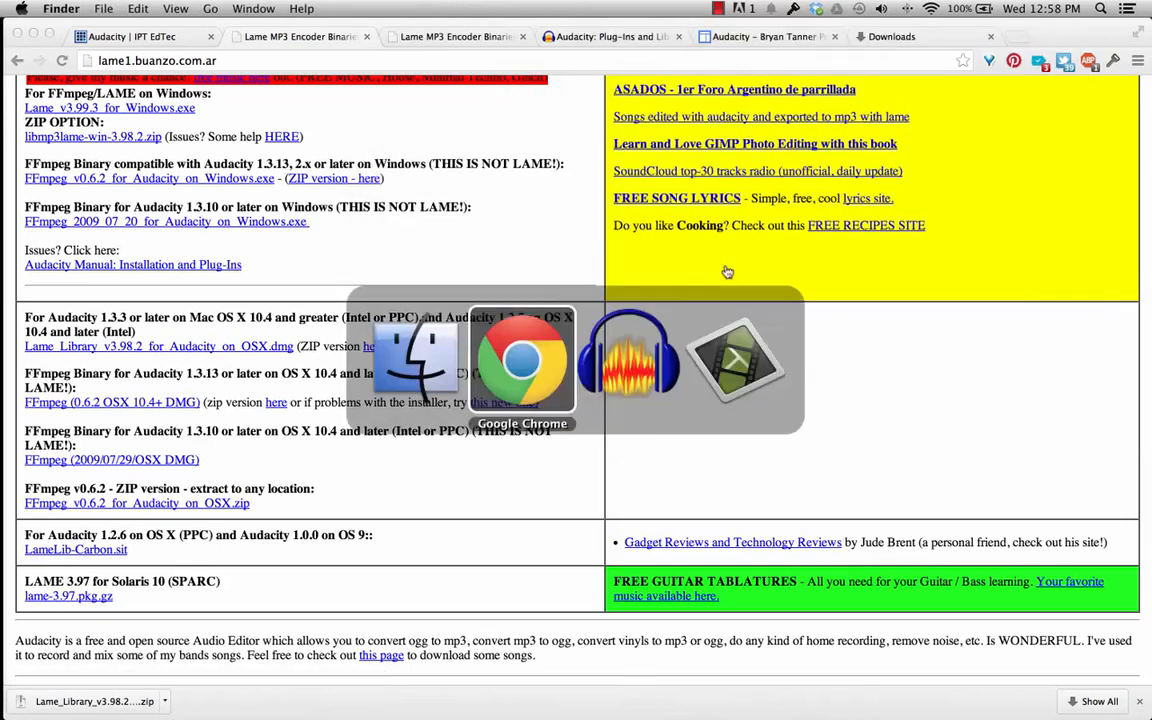
key("super+Tab")
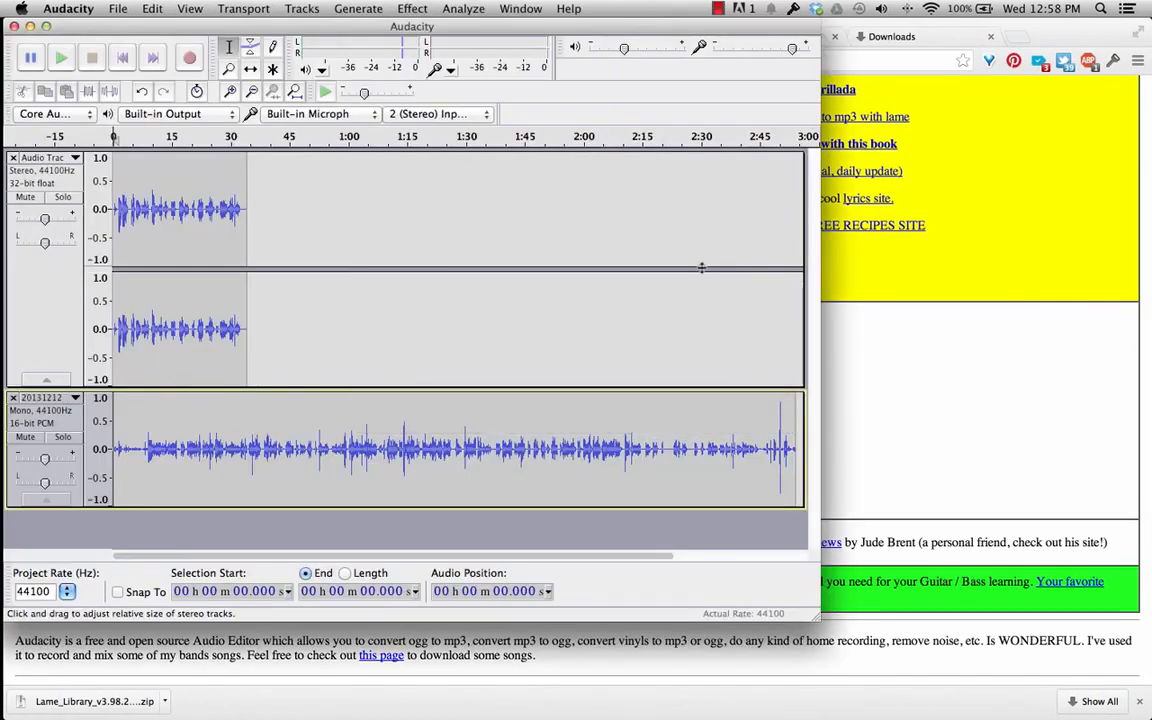
left_click(117, 8)
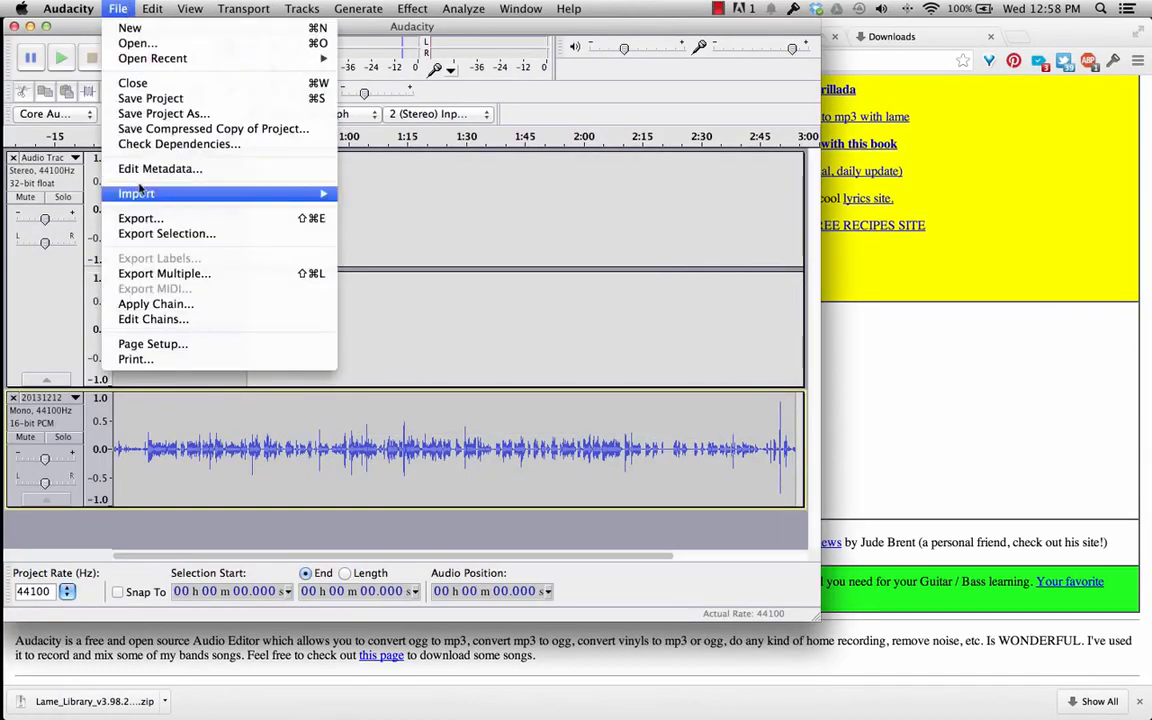
mouse_move(147, 197)
left_click(372, 193)
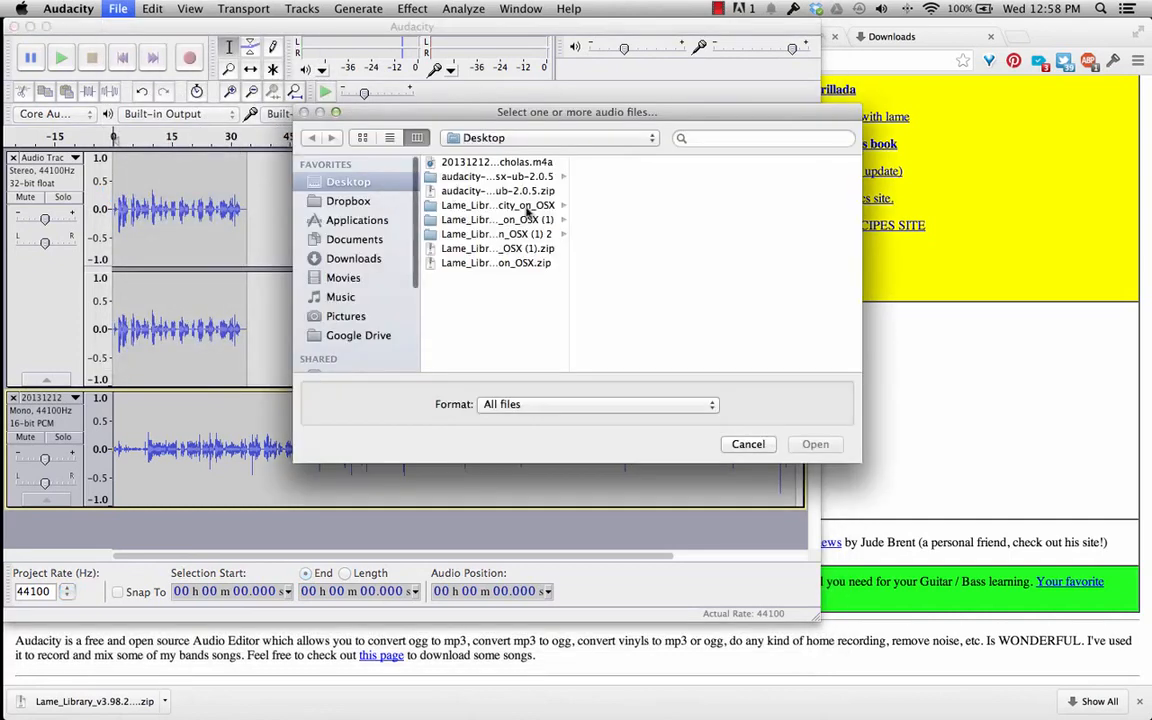
left_click(453, 164)
double_click(453, 165)
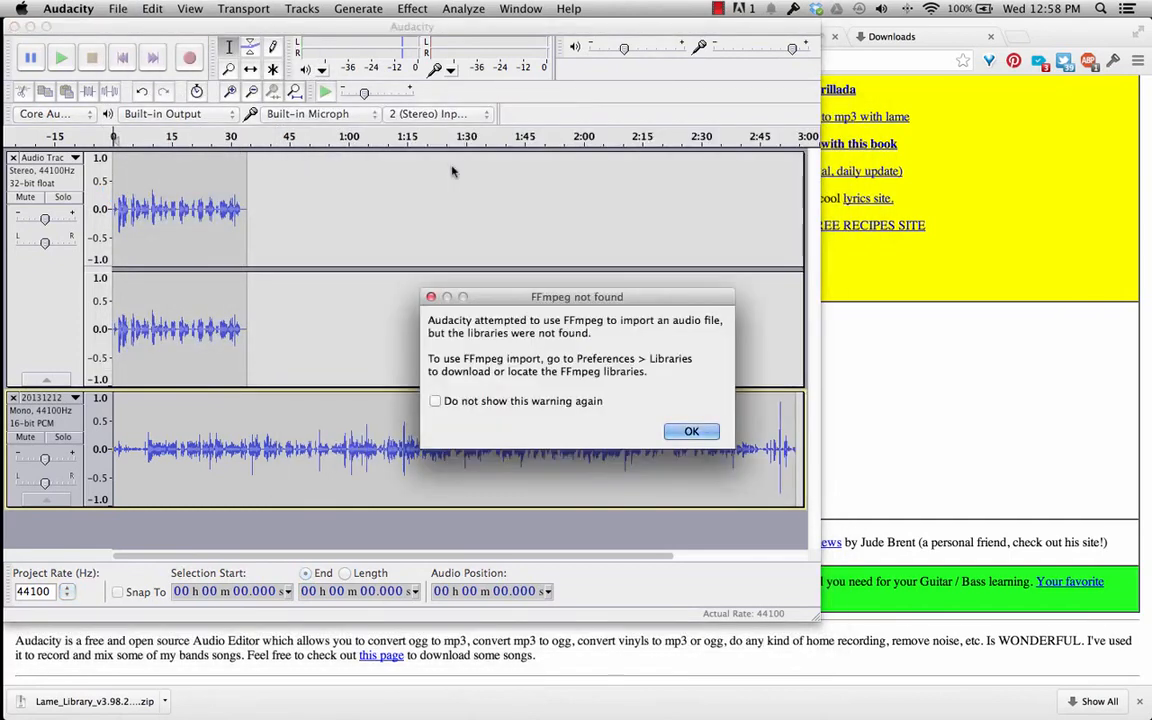
left_click(691, 430)
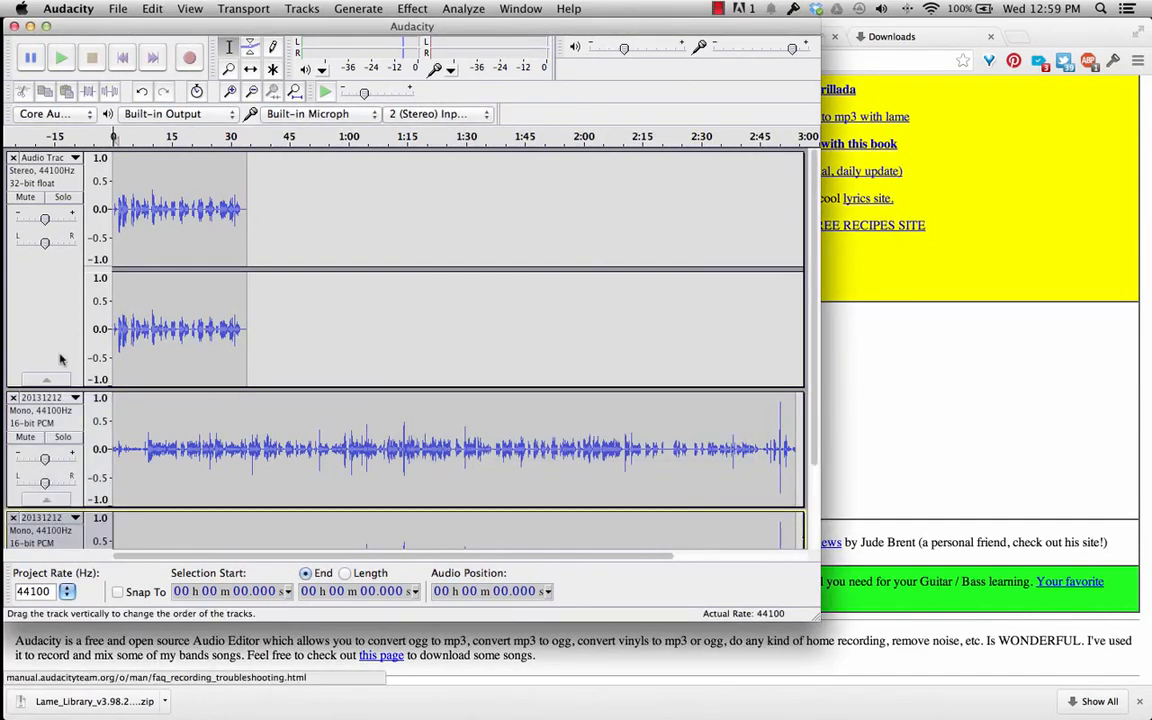
Look over the recorded and imported tracks and play a few seconds of the project from about 12.8 seconds
scroll(60, 358, "down", 3)
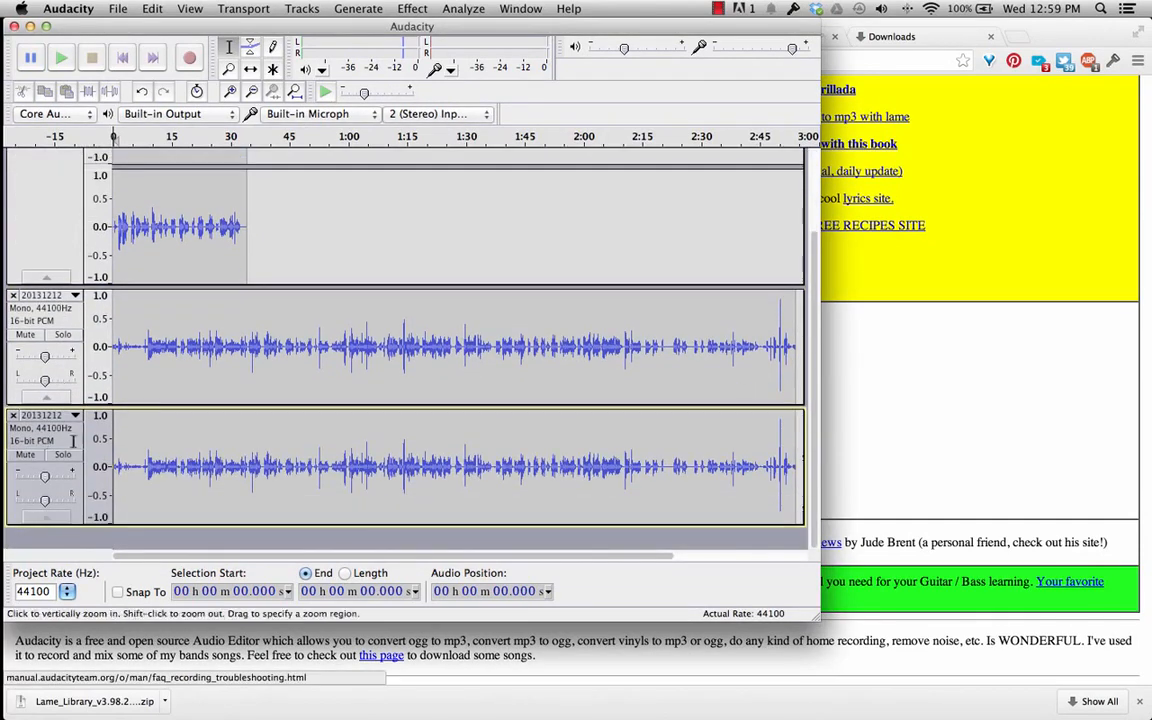
left_click(146, 336)
scroll(150, 335, "up", 2)
left_click(164, 195)
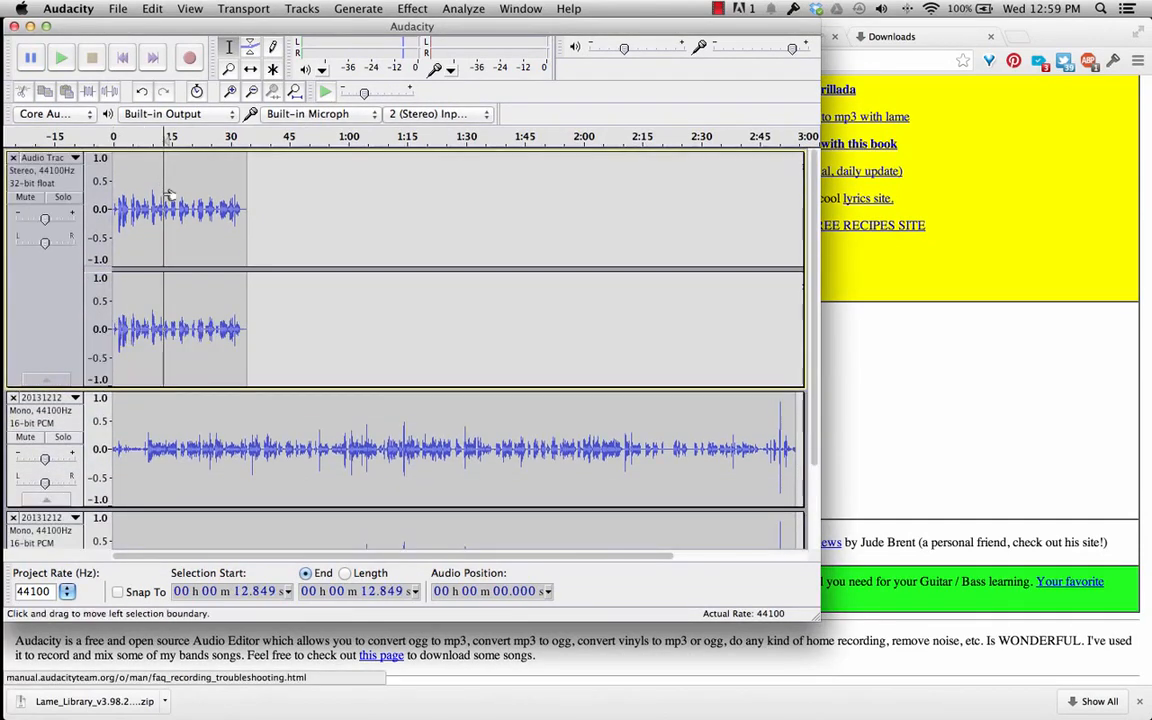
key("space")
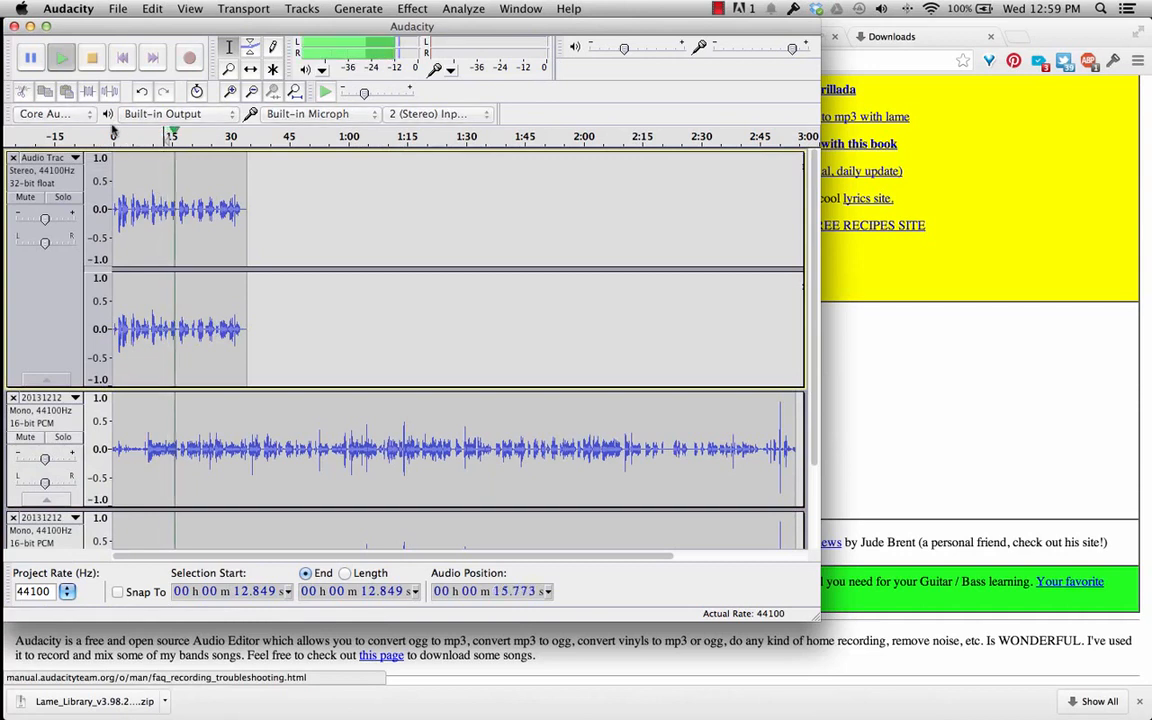
key("space")
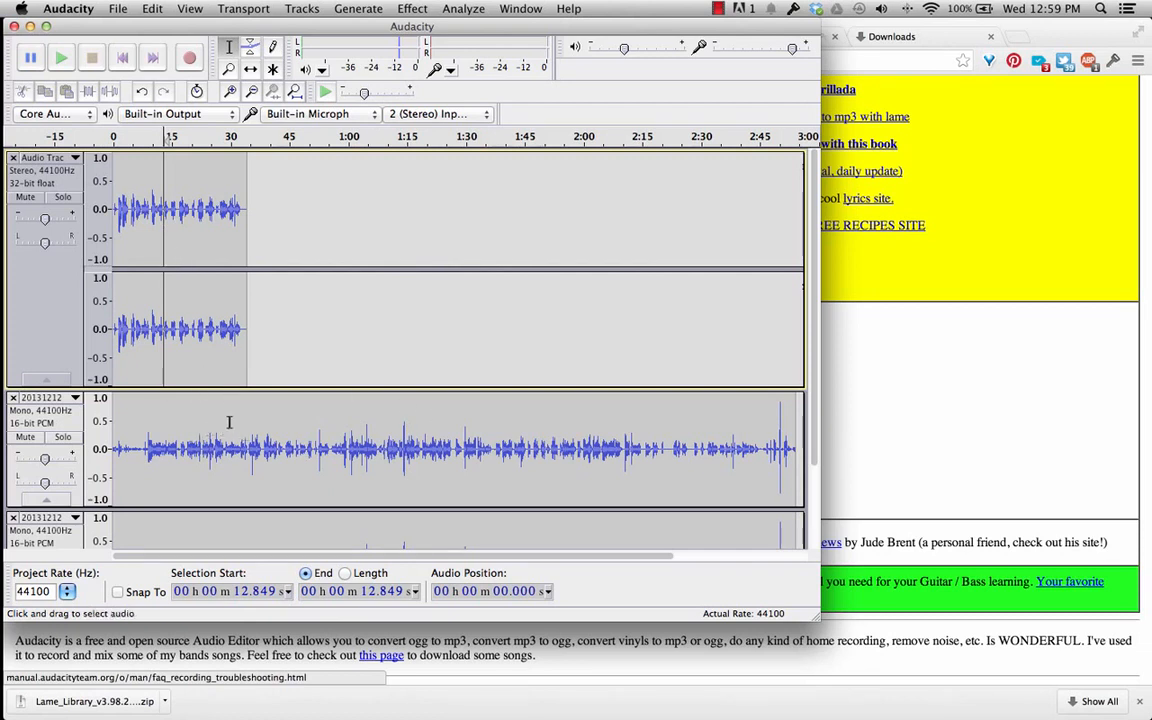
Enlarge the project window and rename the first imported track as Saint Nicholas 20131212
scroll(229, 422, "down", 3)
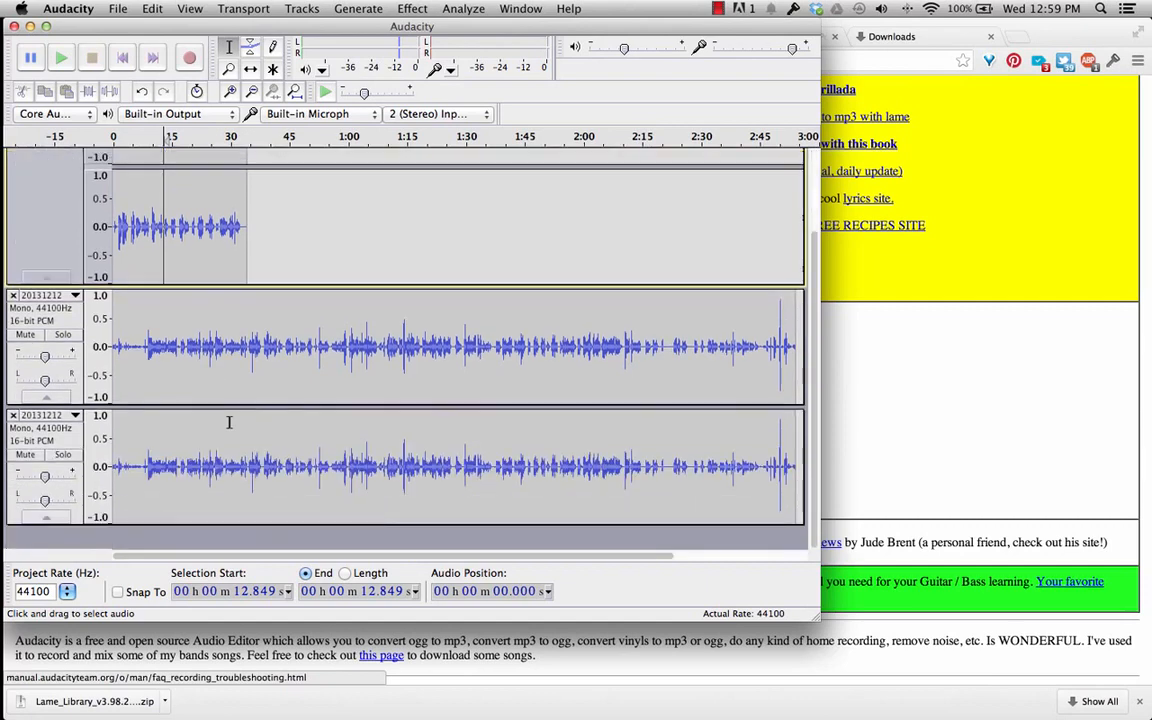
left_click(46, 26)
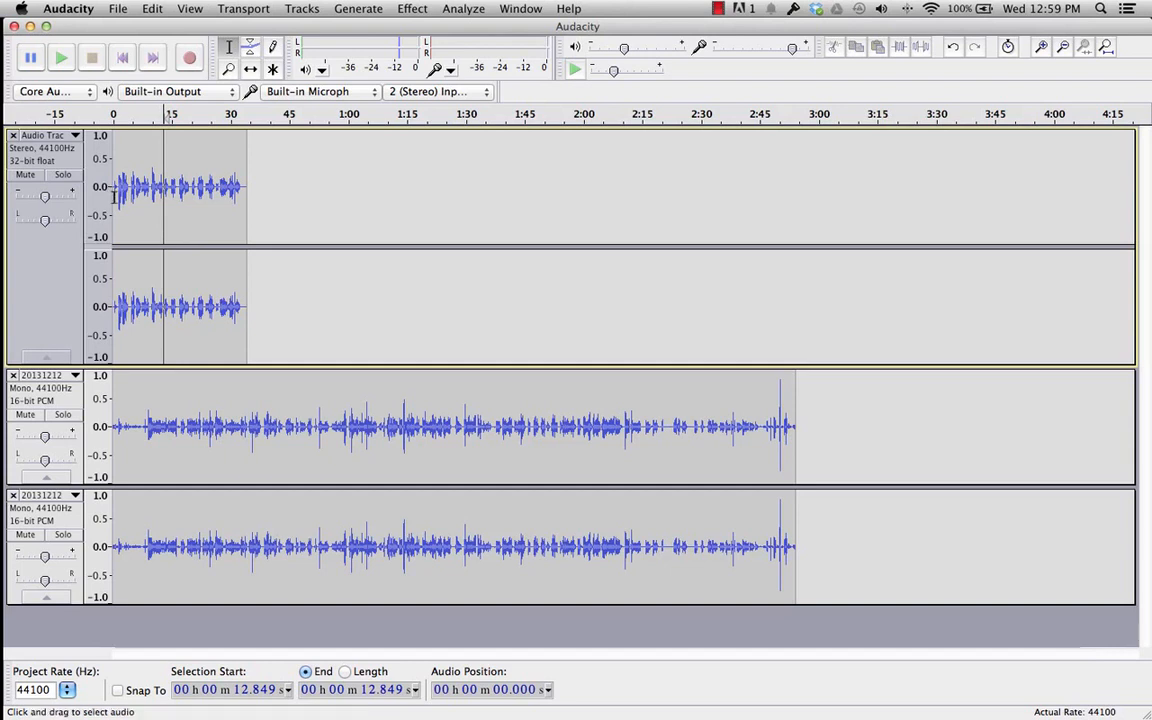
left_click(44, 393)
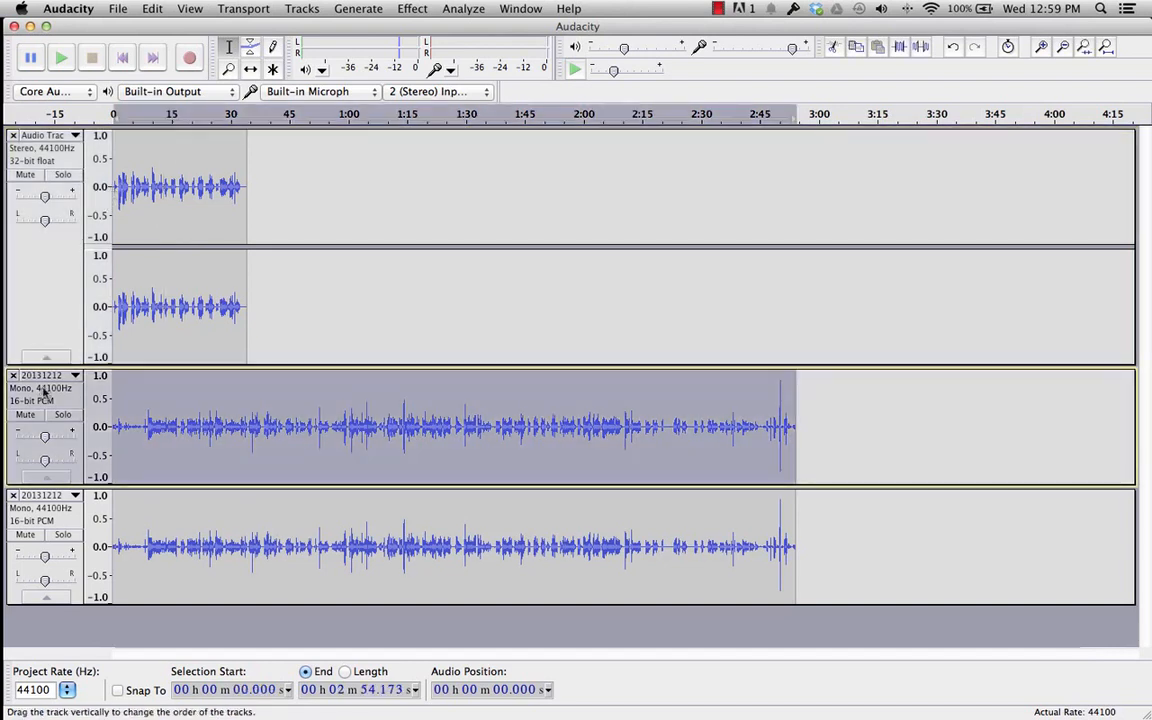
left_click(75, 376)
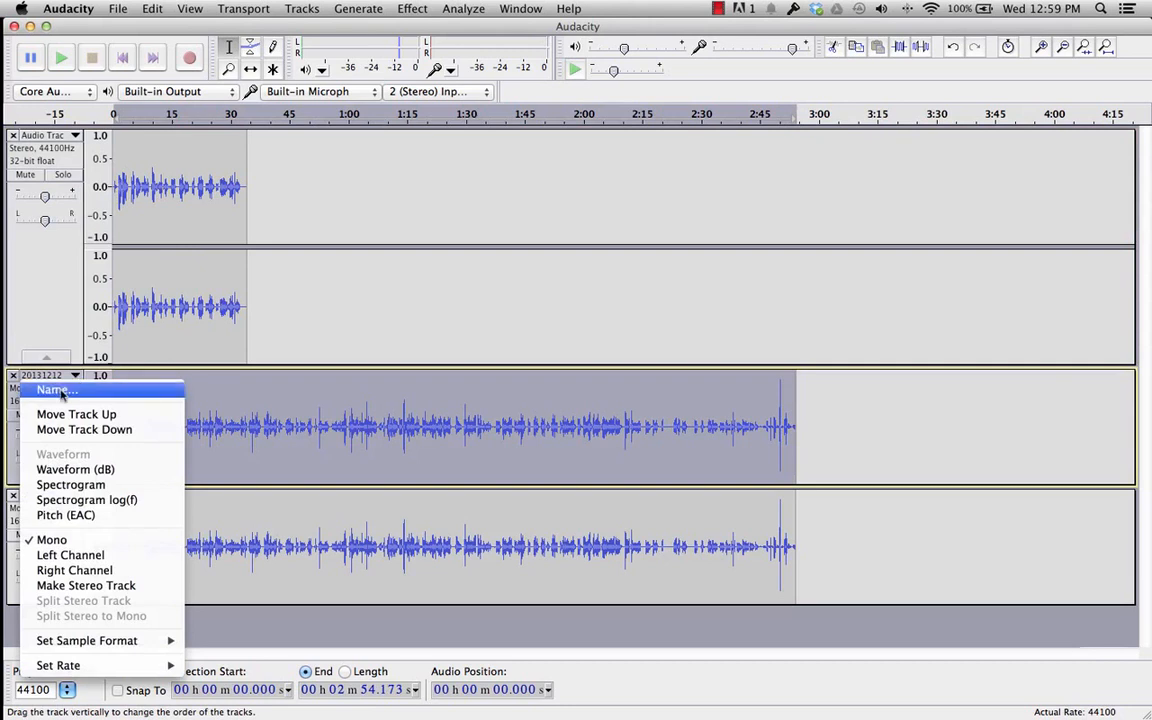
left_click(61, 393)
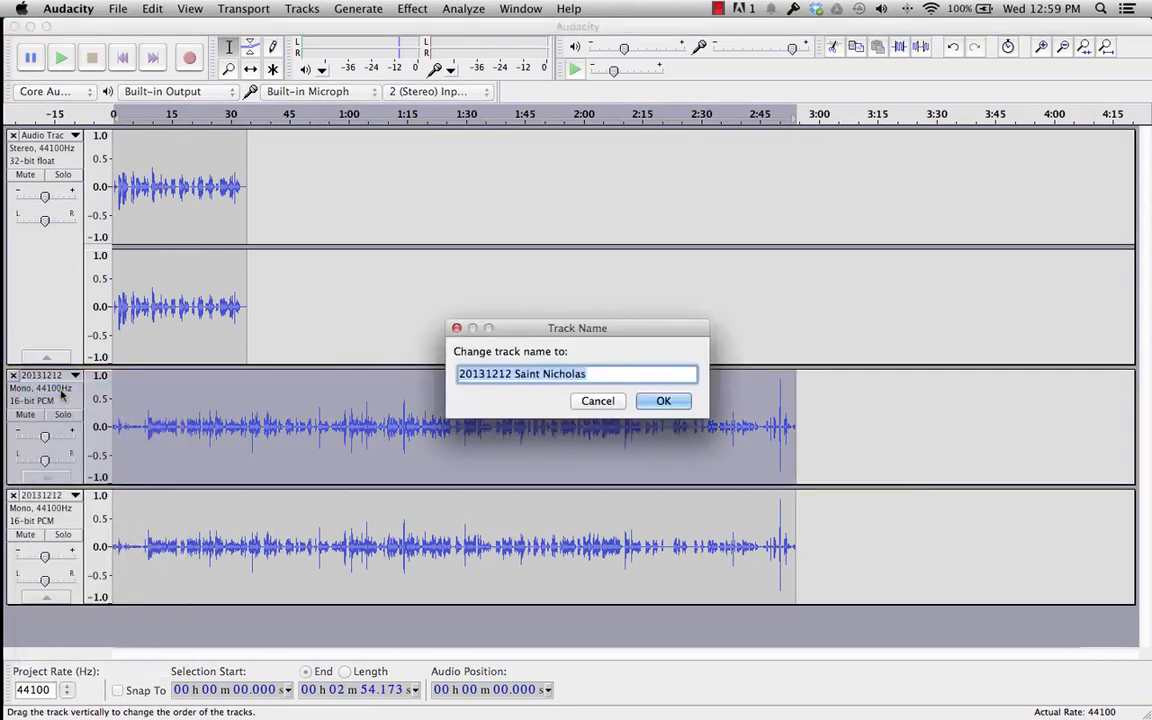
left_click(547, 374)
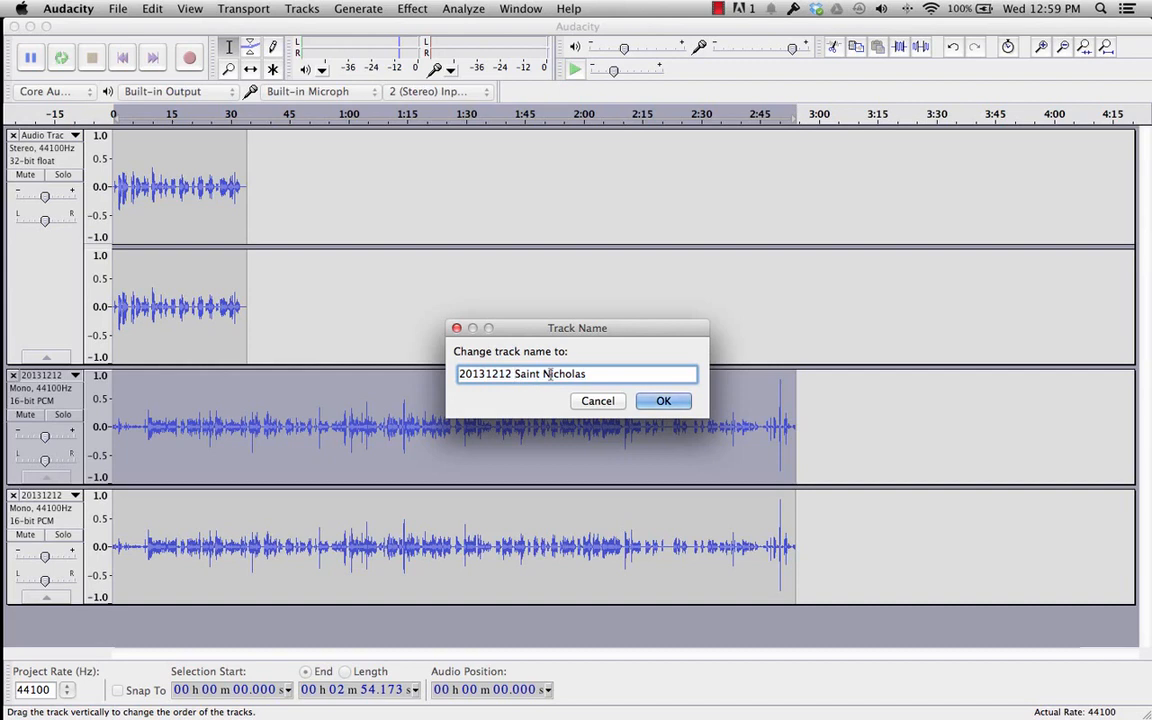
key("shift+super+Left")
key("super+c")
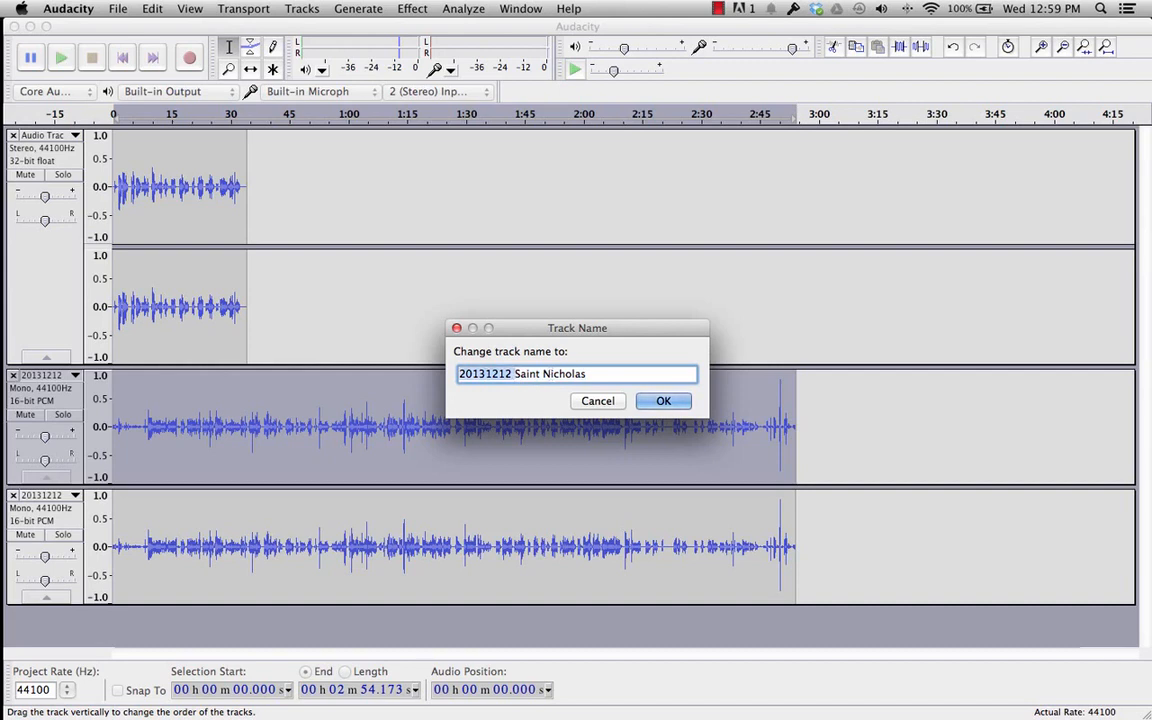
key("BackSpace")
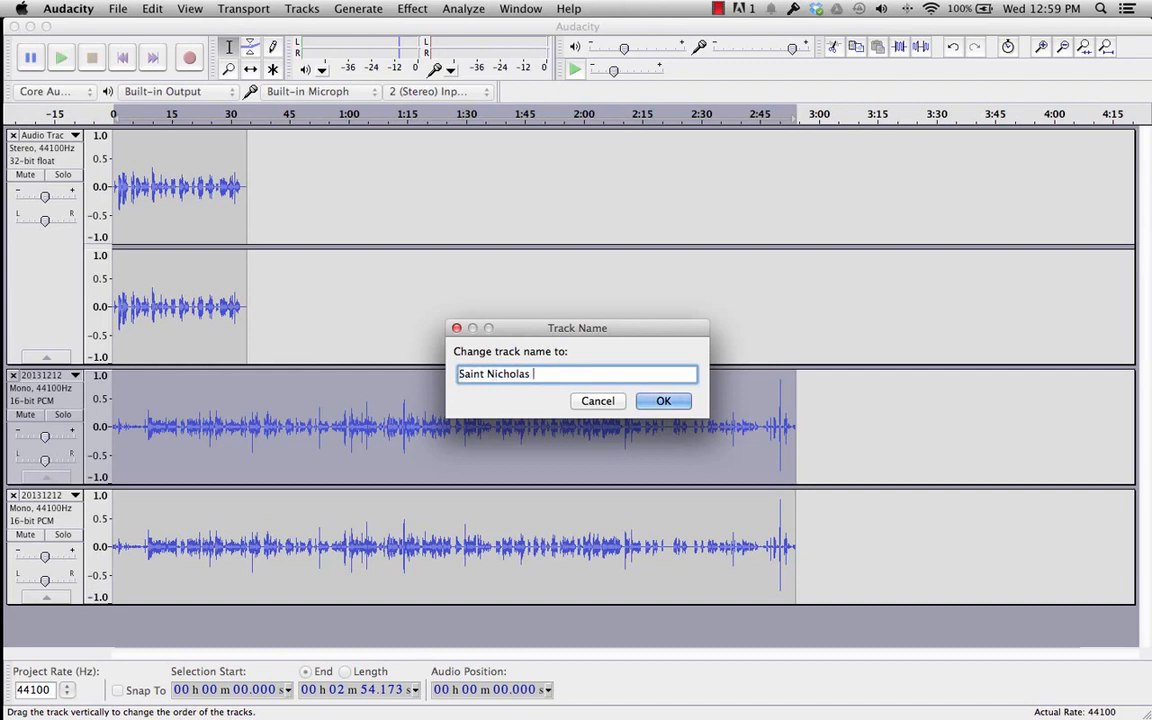
key("super+v")
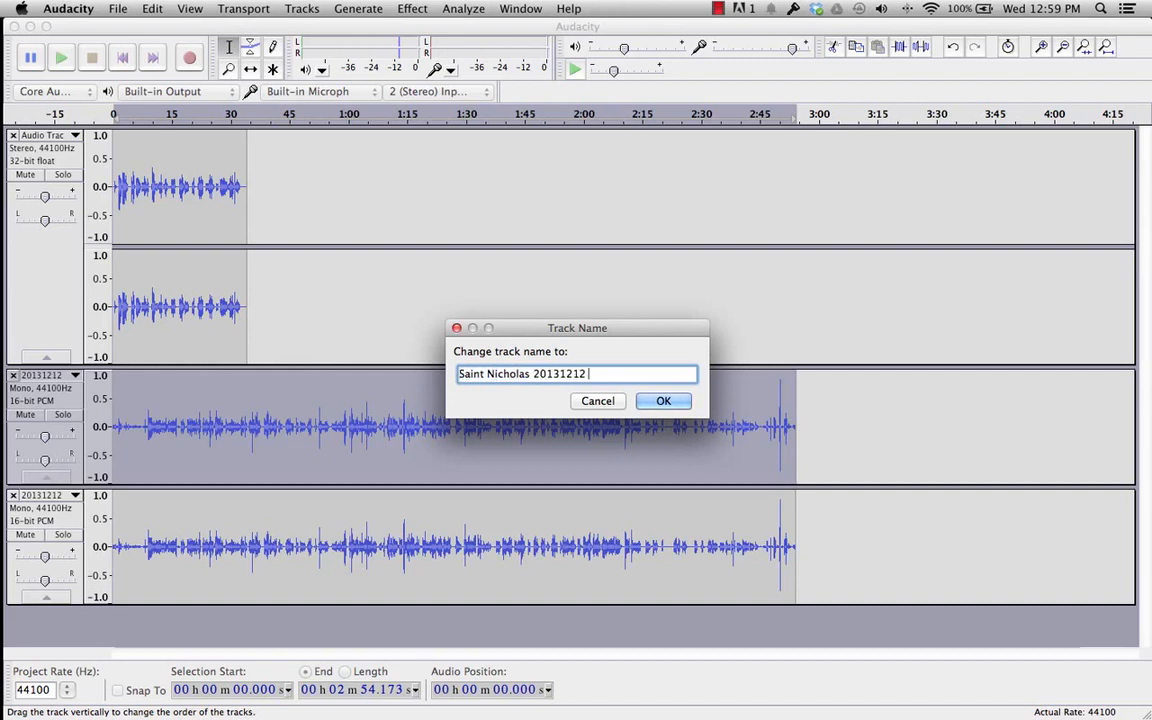
left_click(664, 402)
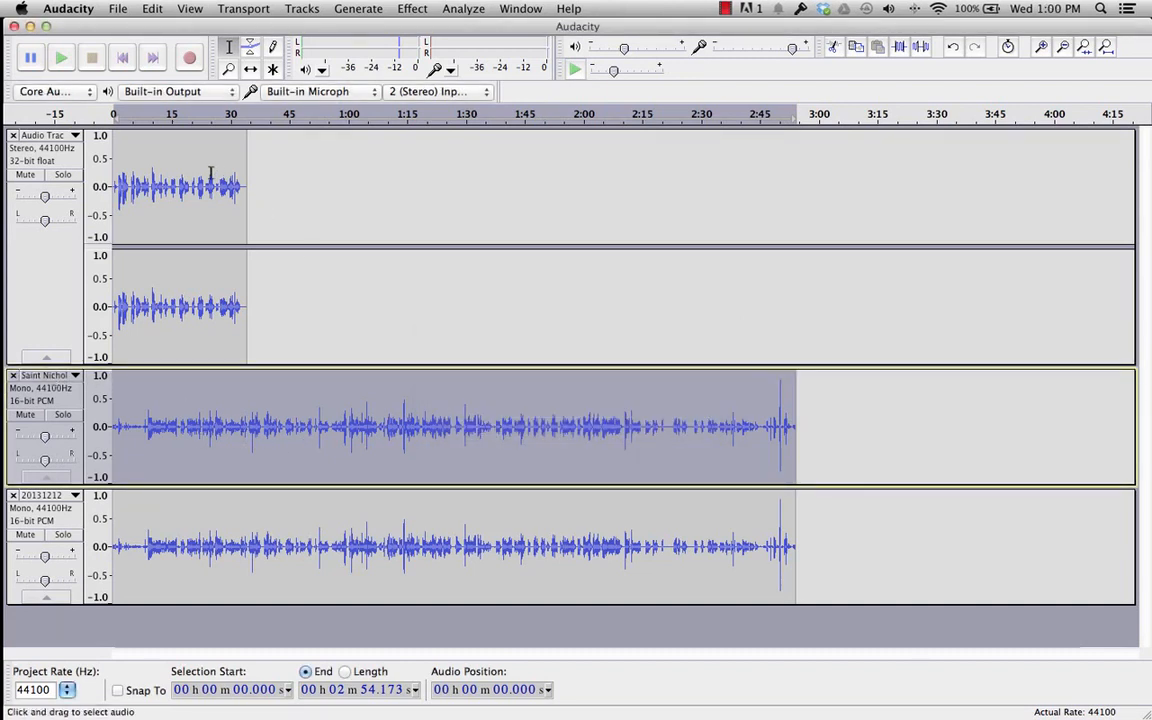
Rename the recorded stereo track as Intro
left_click(53, 136)
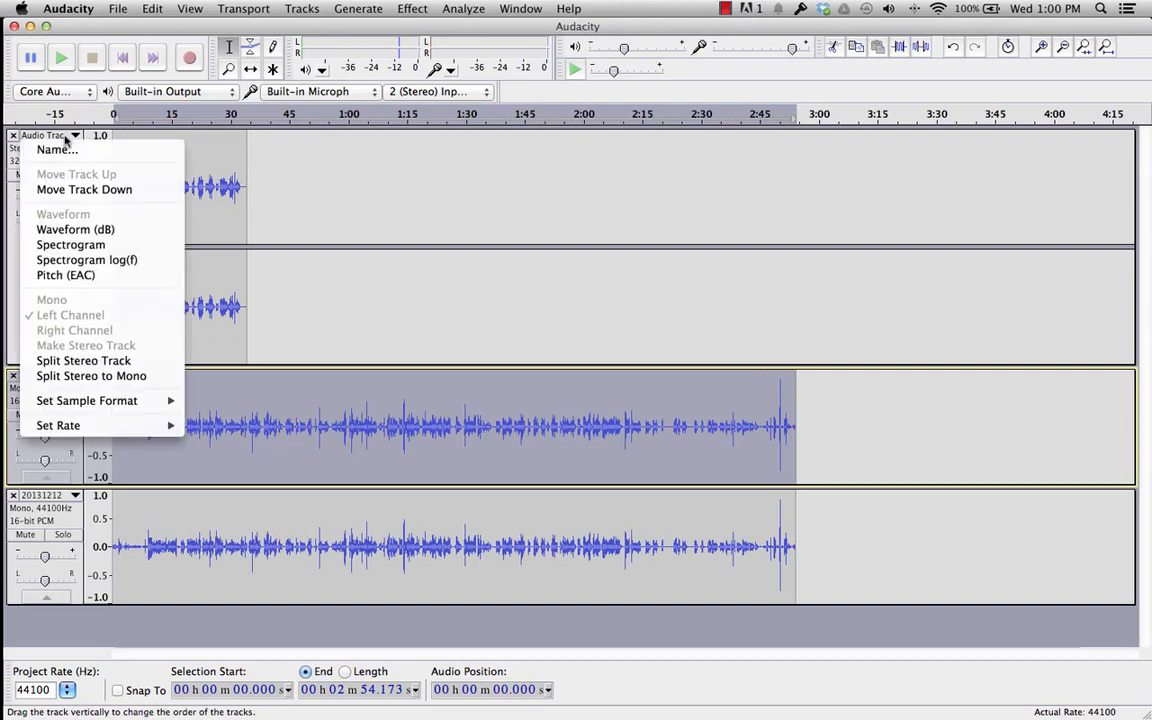
left_click(62, 150)
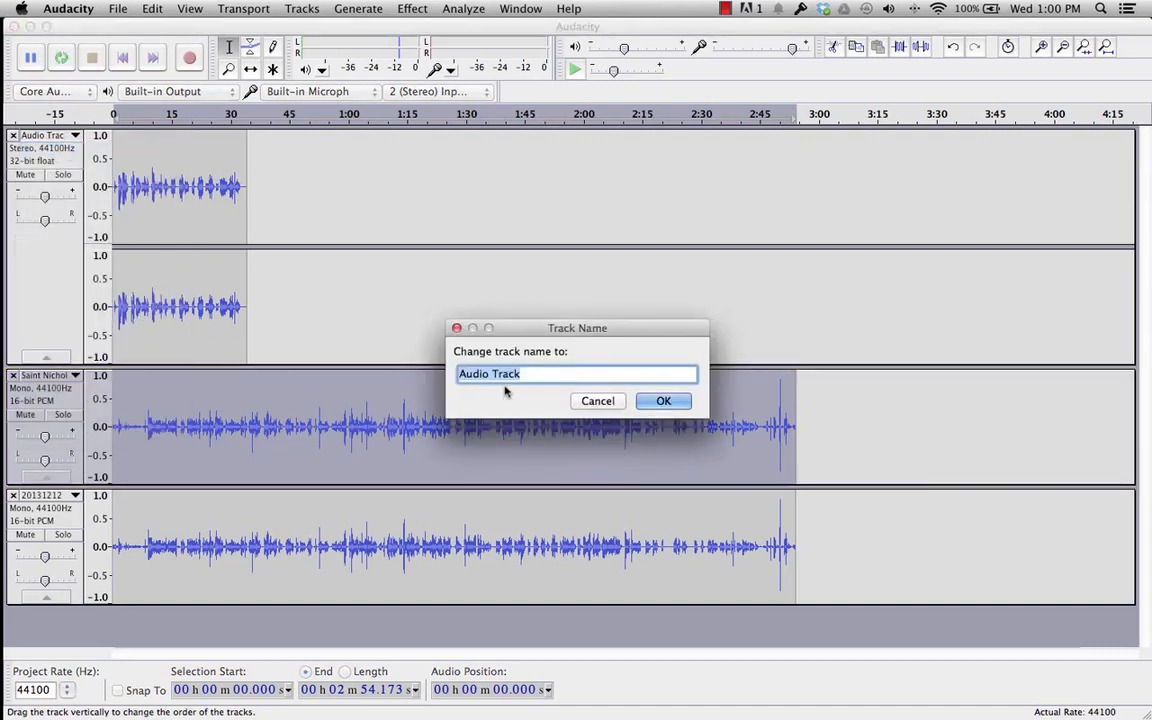
type("Intro")
key("Return")
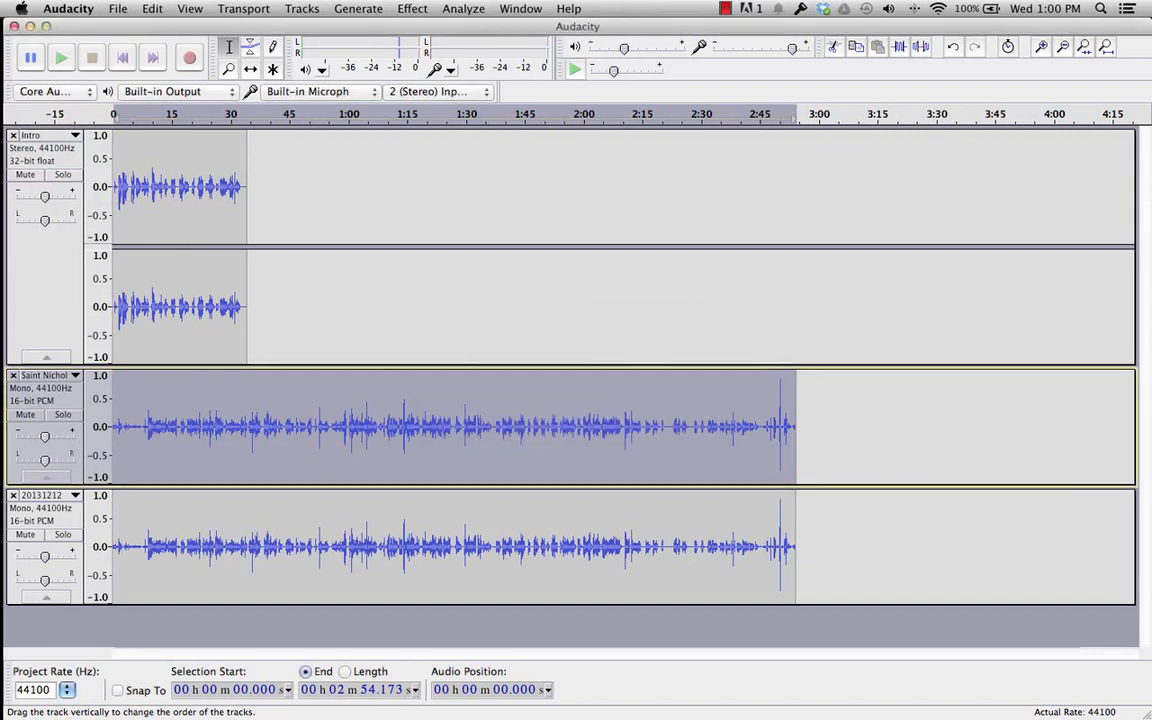
Use the Time Shift Tool to move both imported tracks so they start where the Intro track ends, at about 34 seconds
left_click(136, 388)
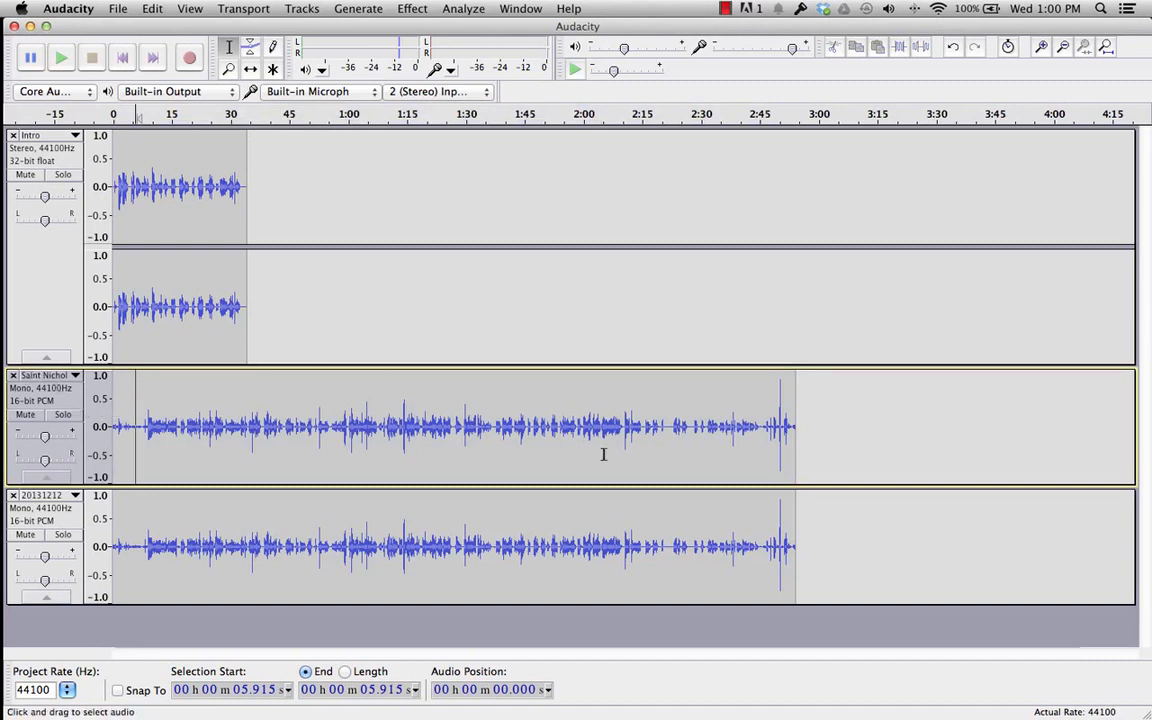
left_click(251, 47)
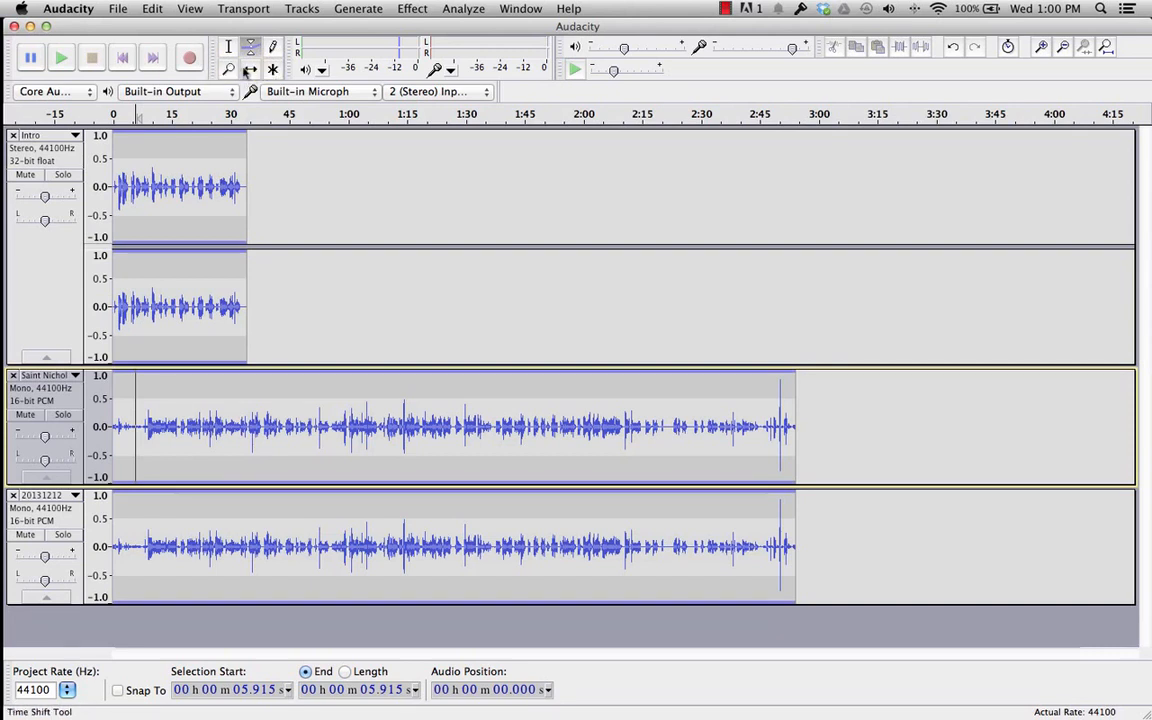
left_click(250, 68)
left_click_drag(231, 386, 369, 374)
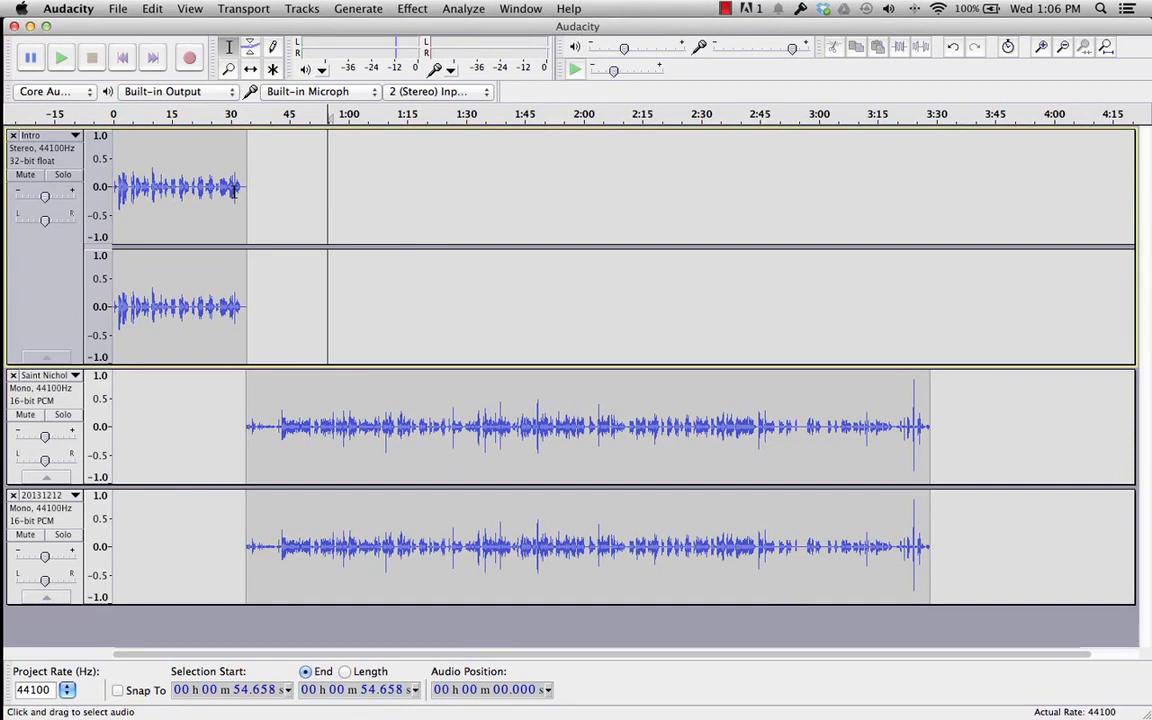
Open the audio import file chooser to list the files on the Desktop
left_click(115, 9)
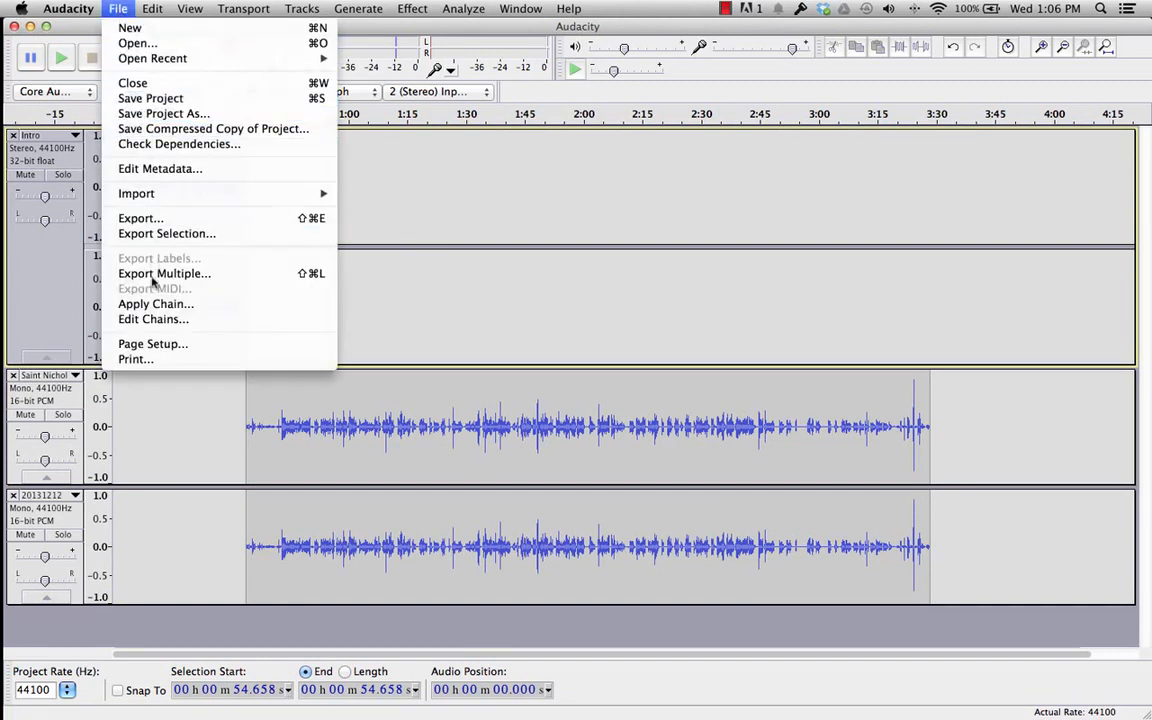
mouse_move(183, 195)
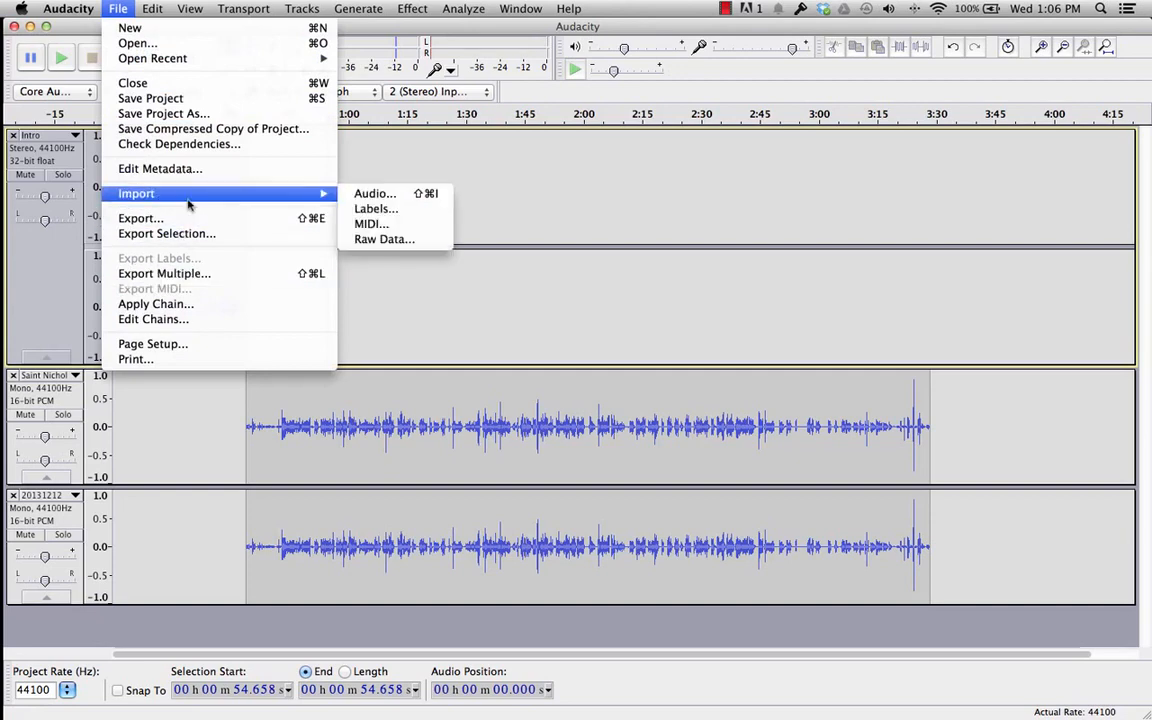
left_click(375, 199)
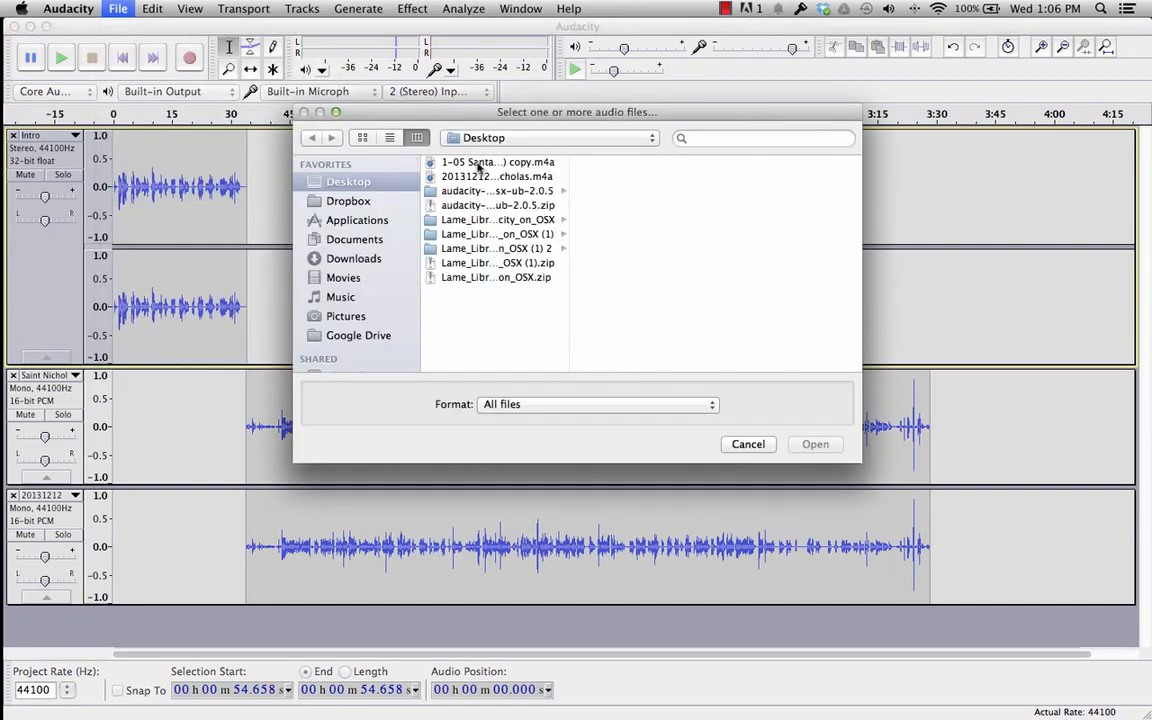
Switch to Finder and rename the 1-05 Santa Claus file on the Desktop as Santa Claus Is Coming To Town (A Tribute To Mariah Carey).m4a
key("super+Tab")
key("super+Tab")
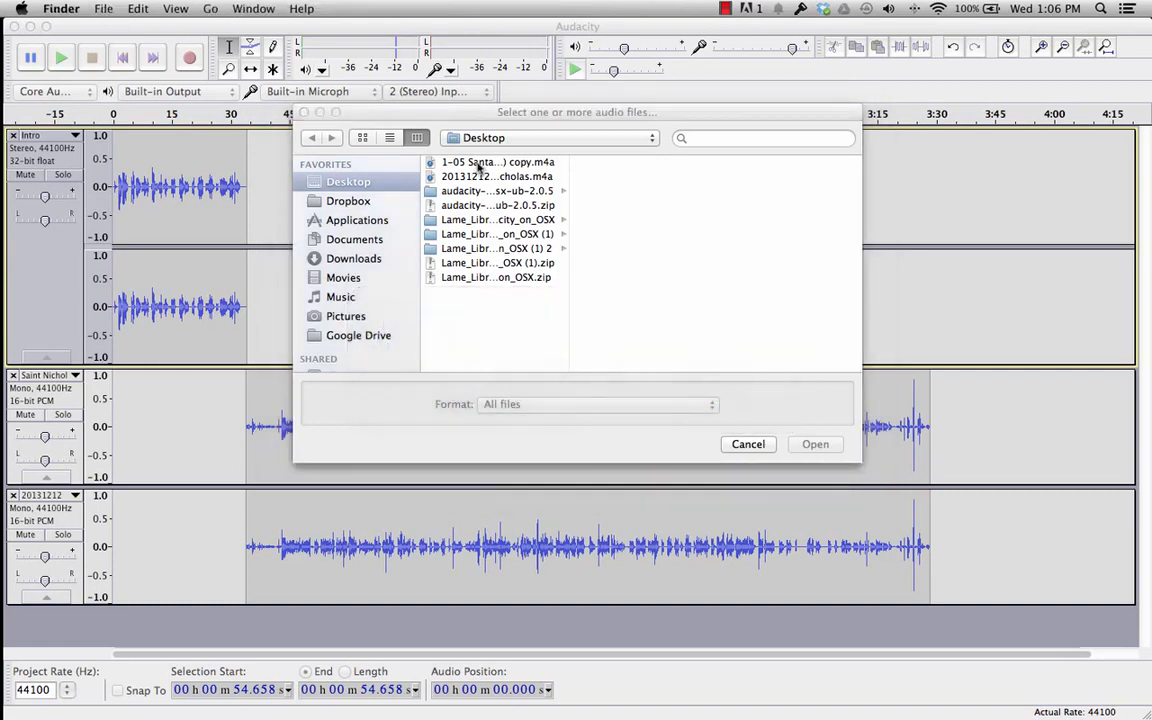
key("super+n")
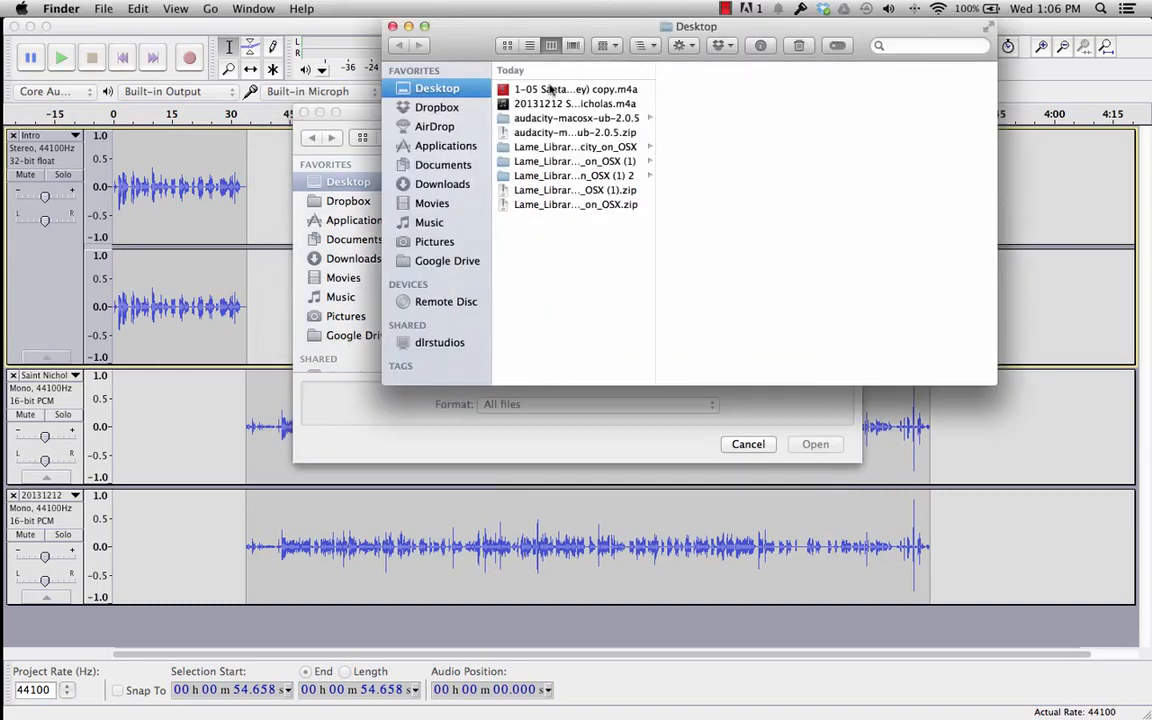
left_click(548, 92)
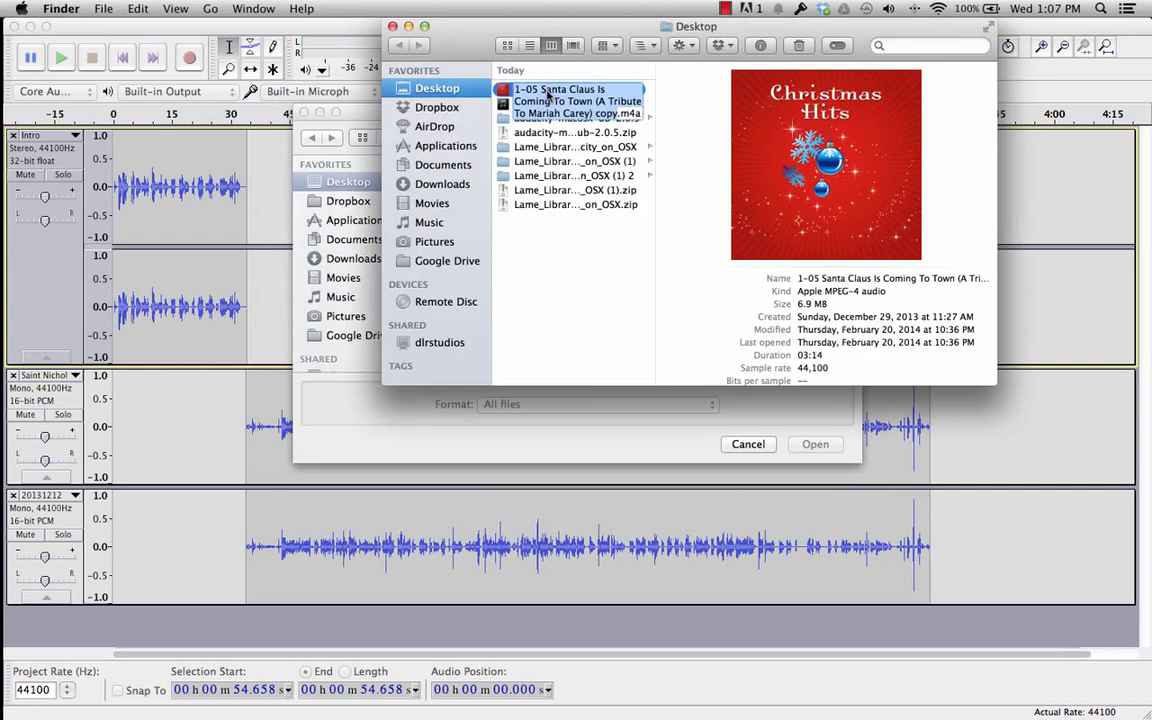
key("Return")
key("BackSpace")
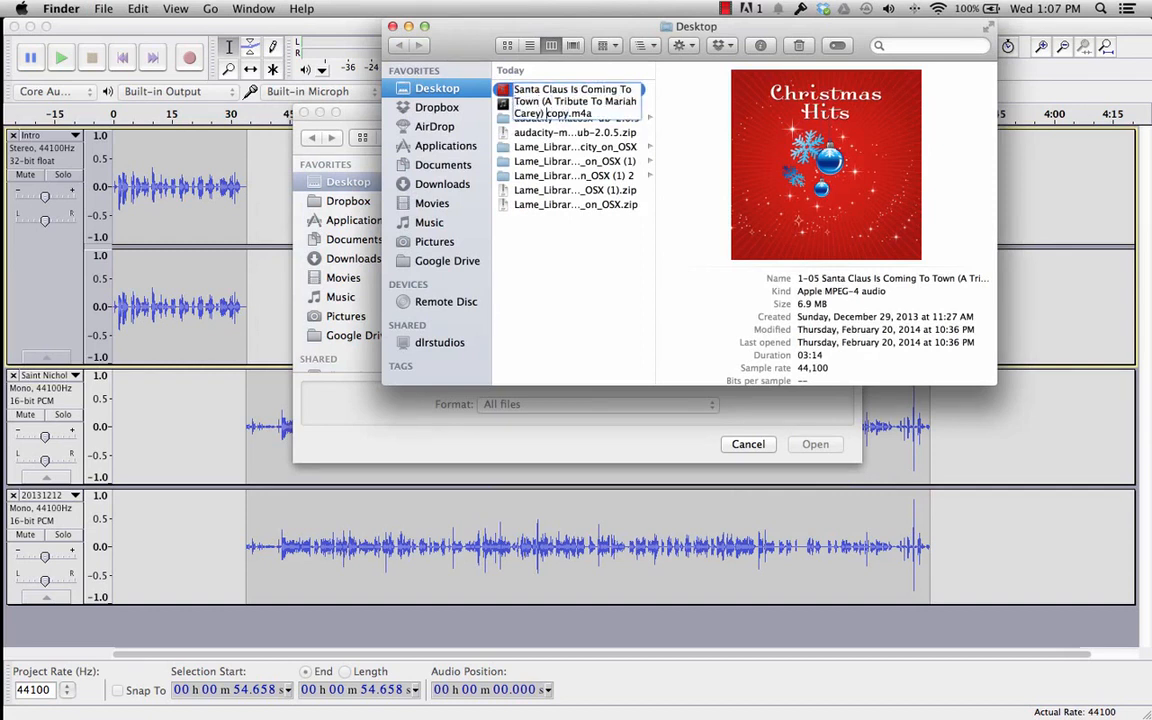
key("alt+shift+Right")
key("shift+Left")
key("shift+Left")
key("shift+Left")
key("shift+Left")
key("BackSpace")
key("BackSpace")
key("Return")
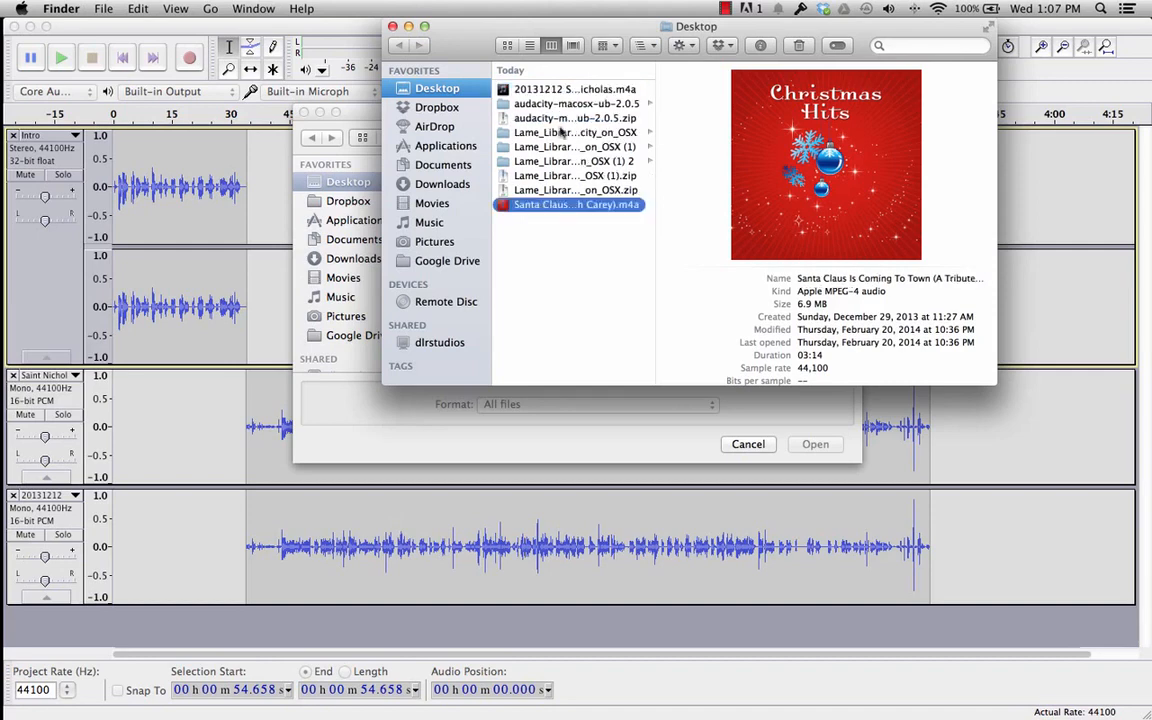
Return to Audacity's import dialog and import Santa Claus Is Coming To Town (A Tribute To Mariah Carey).m4a
left_click(548, 390)
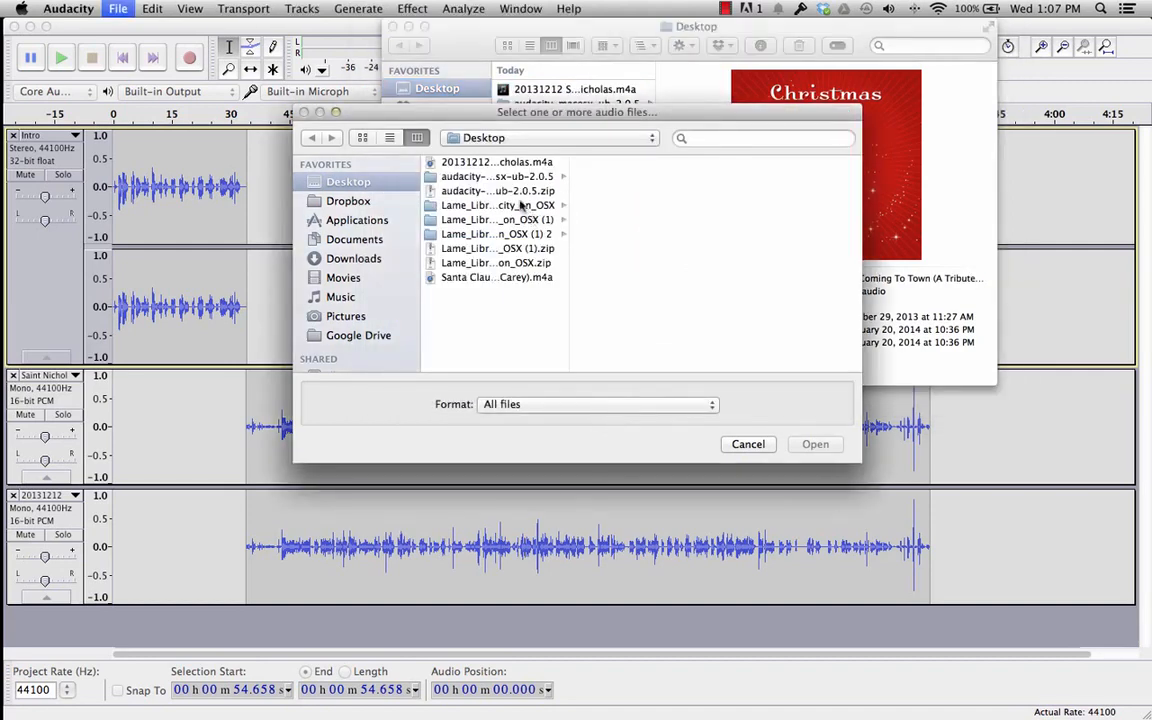
left_click(490, 277)
left_click(815, 444)
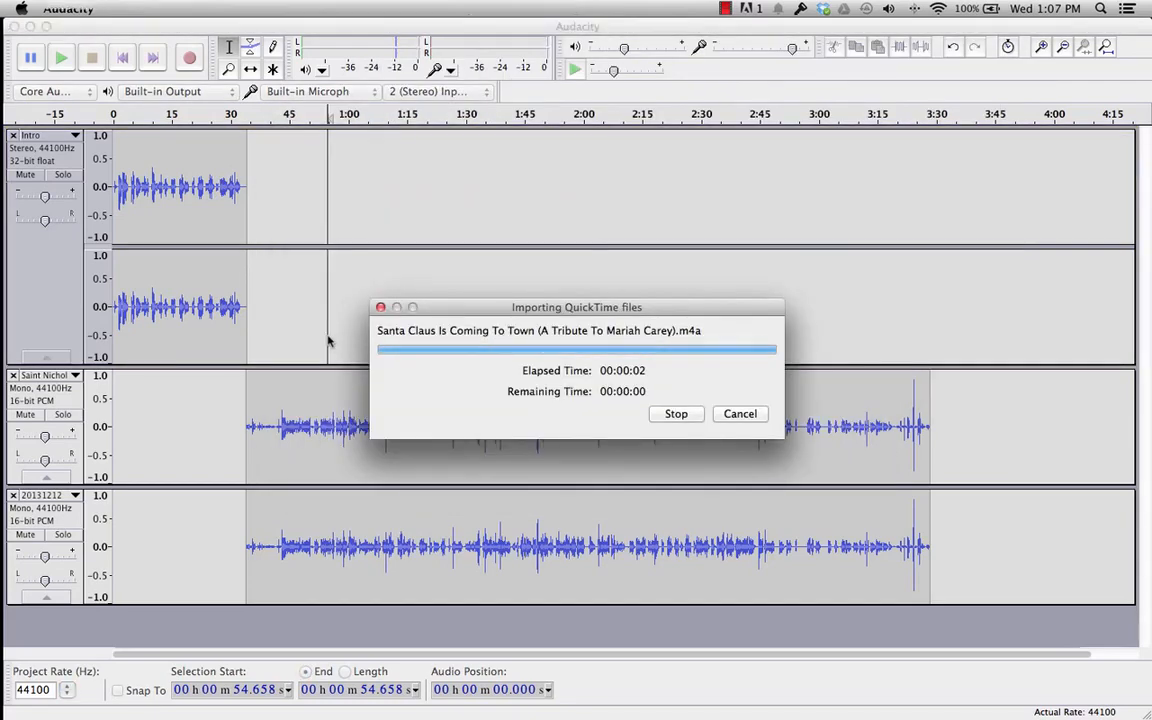
Look over the tracks and play a couple of seconds of the project from about 23.7 seconds
scroll(250, 390, "up", 2)
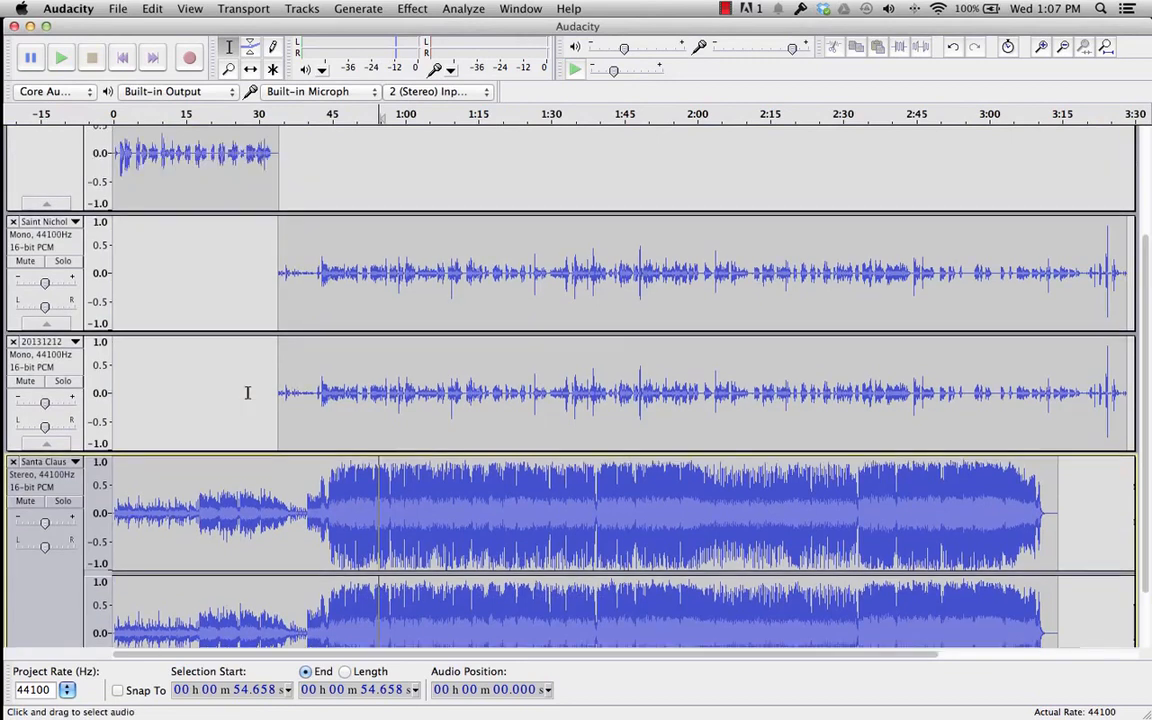
scroll(247, 392, "up", 4)
scroll(247, 392, "down", 6)
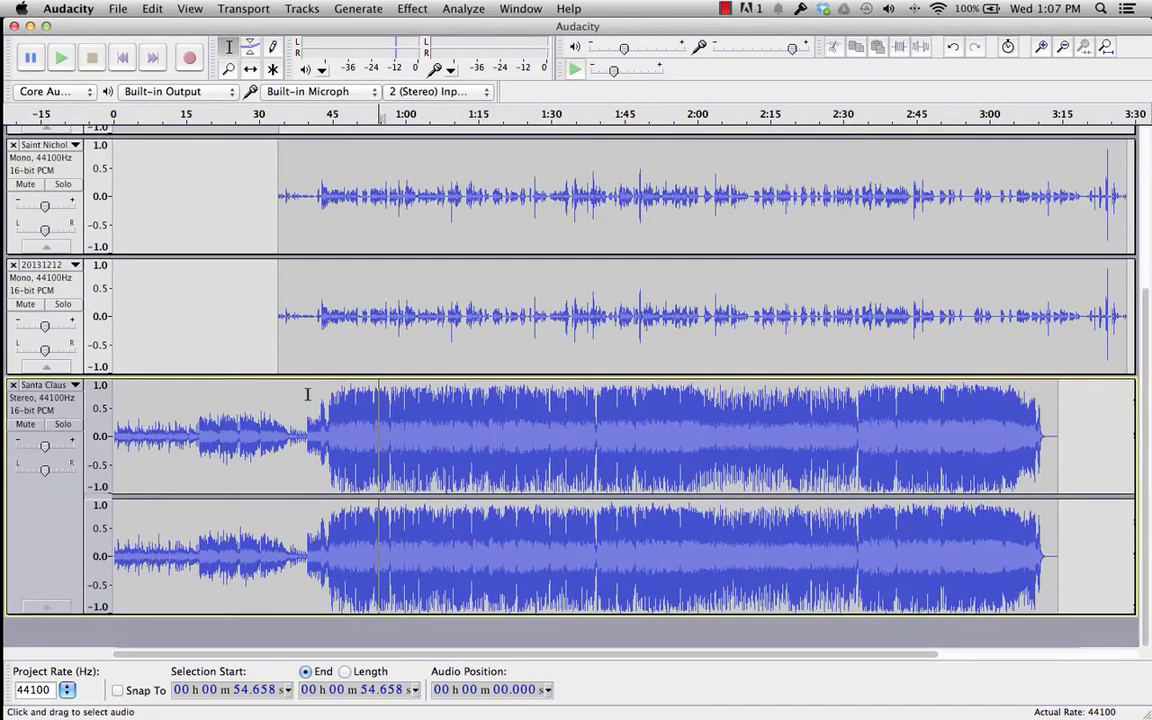
left_click(346, 427)
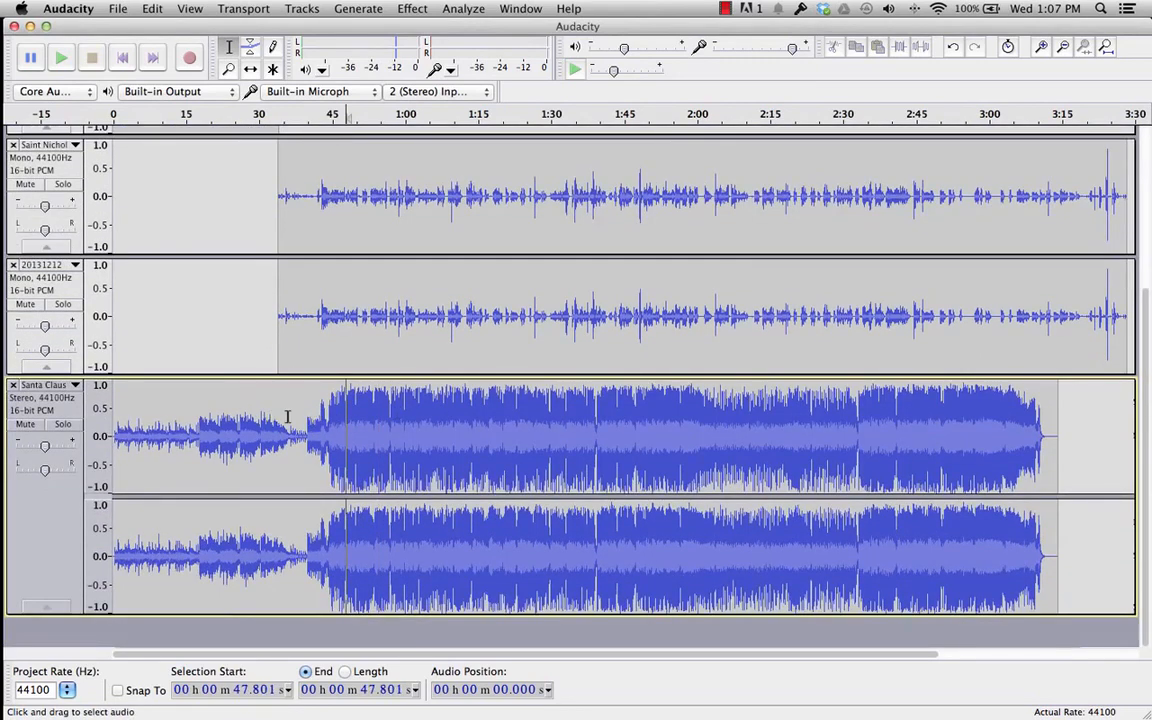
left_click(228, 407)
key("space")
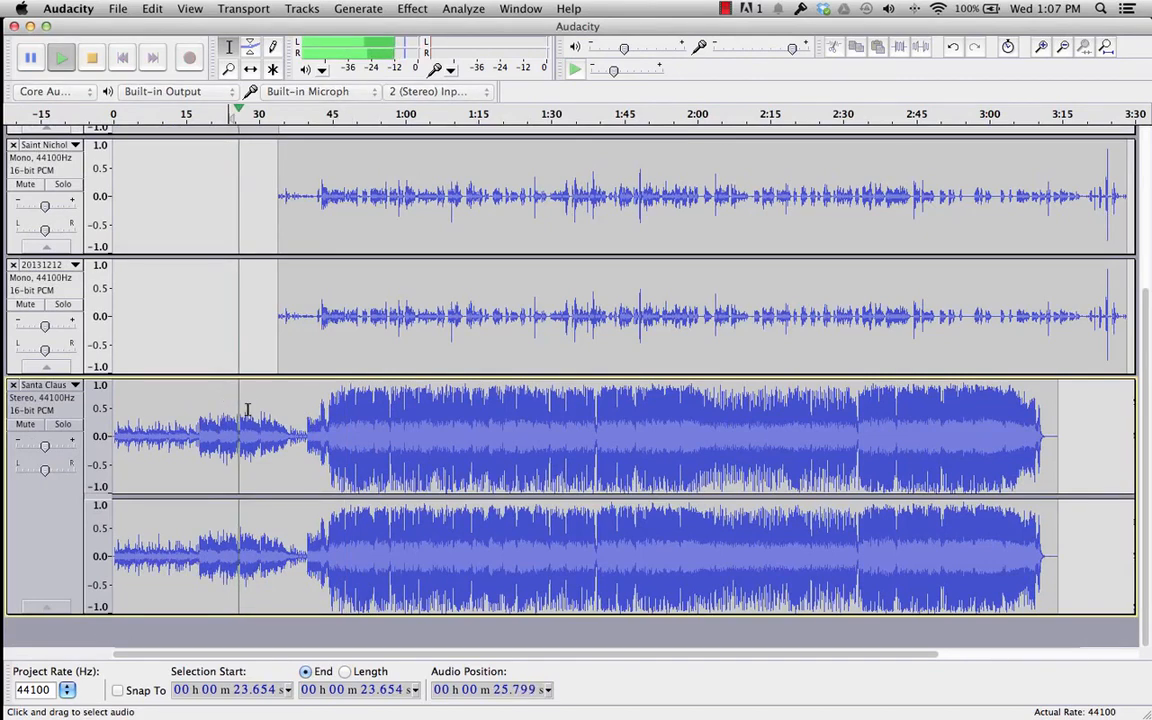
key("space")
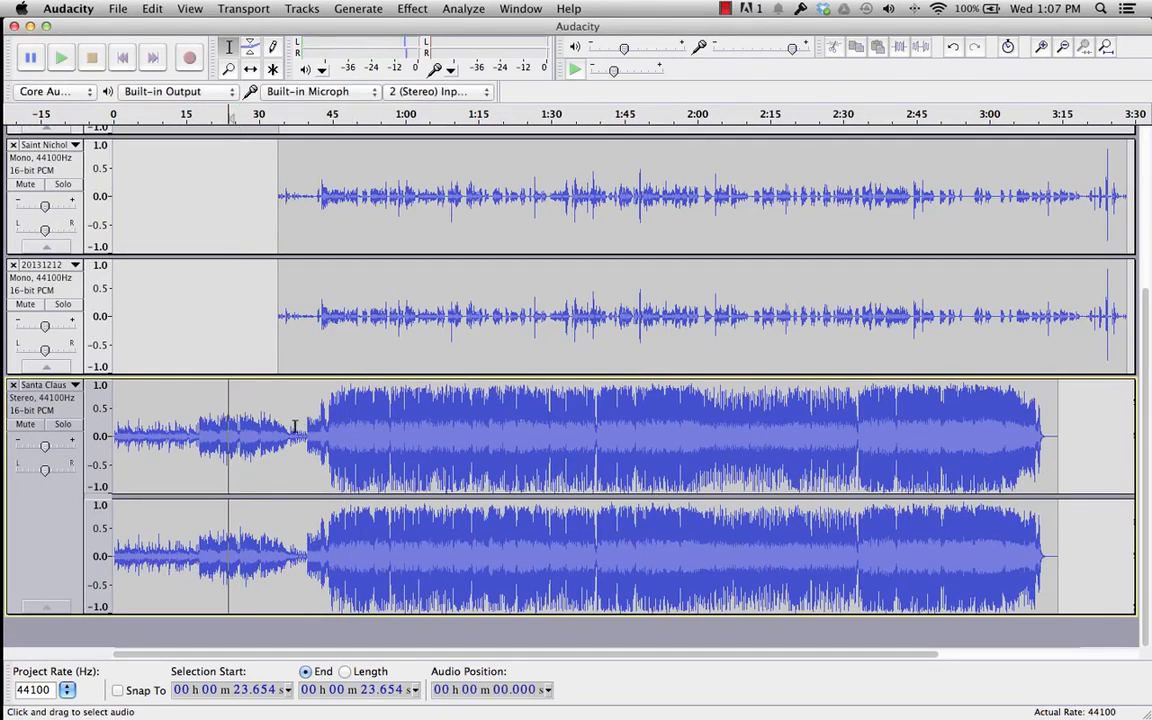
Cut the Santa Claus track from about 37.6 seconds to its end and compare the remaining music with the Intro track
left_click_drag(295, 427, 1057, 470)
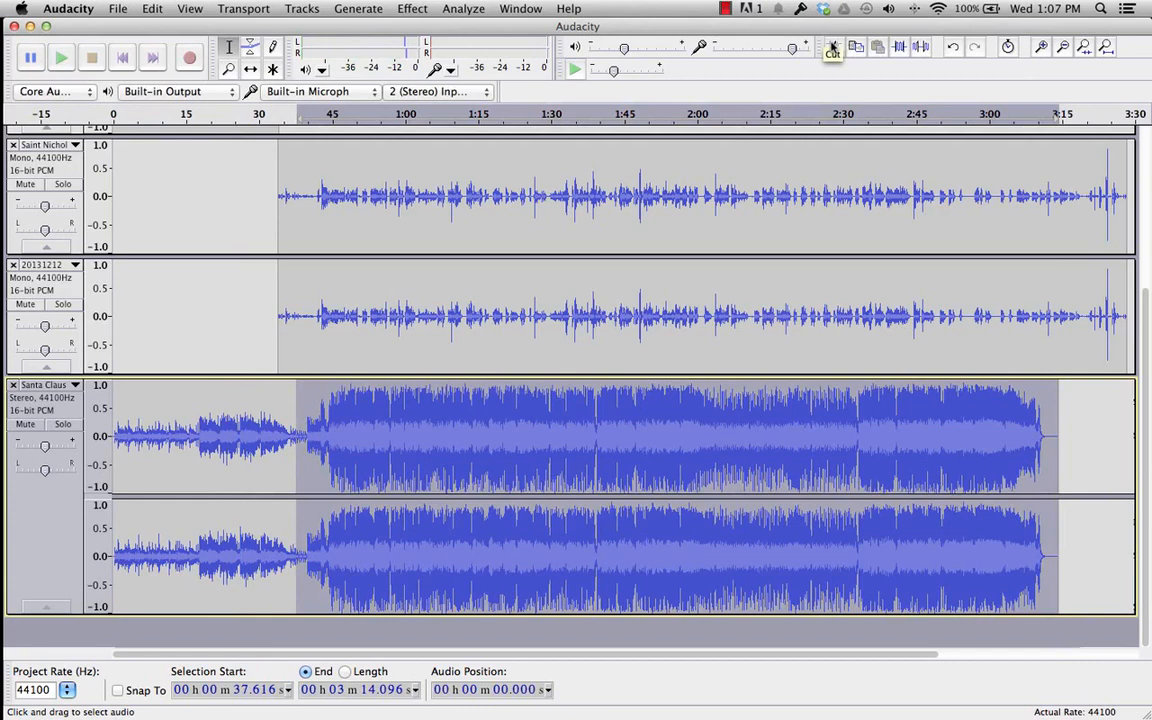
left_click(832, 48)
scroll(292, 525, "up", 1)
double_click(292, 525)
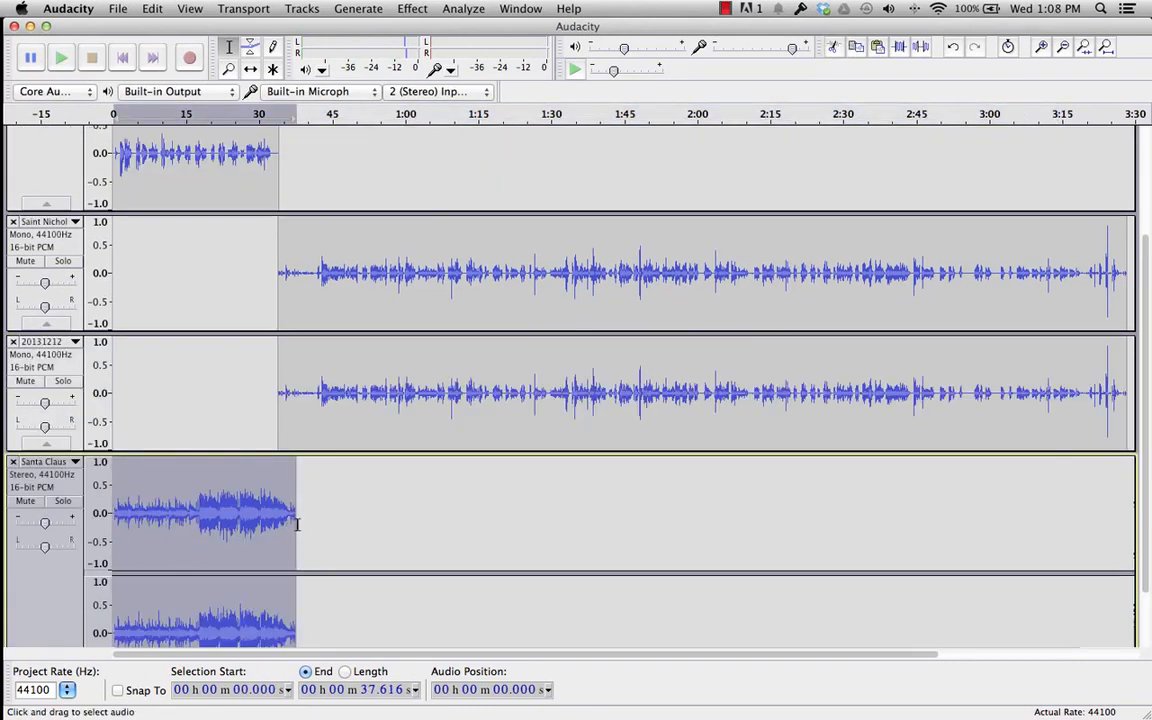
scroll(183, 213, "up", 2)
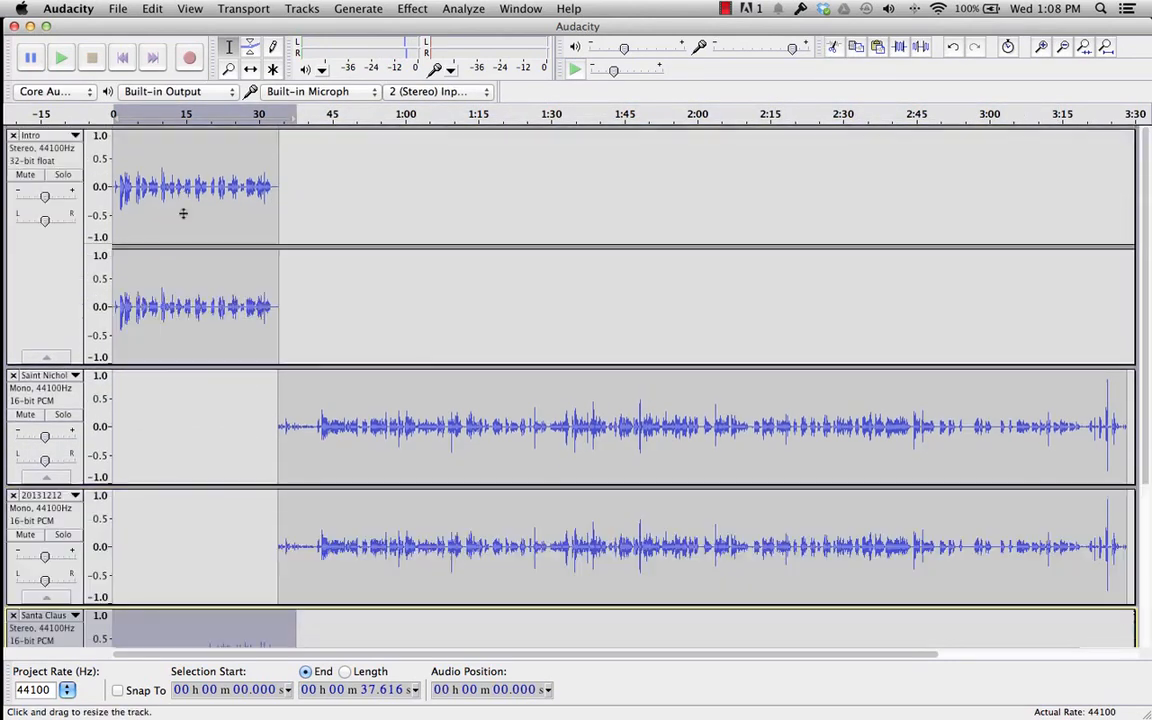
scroll(171, 621, "down", 3)
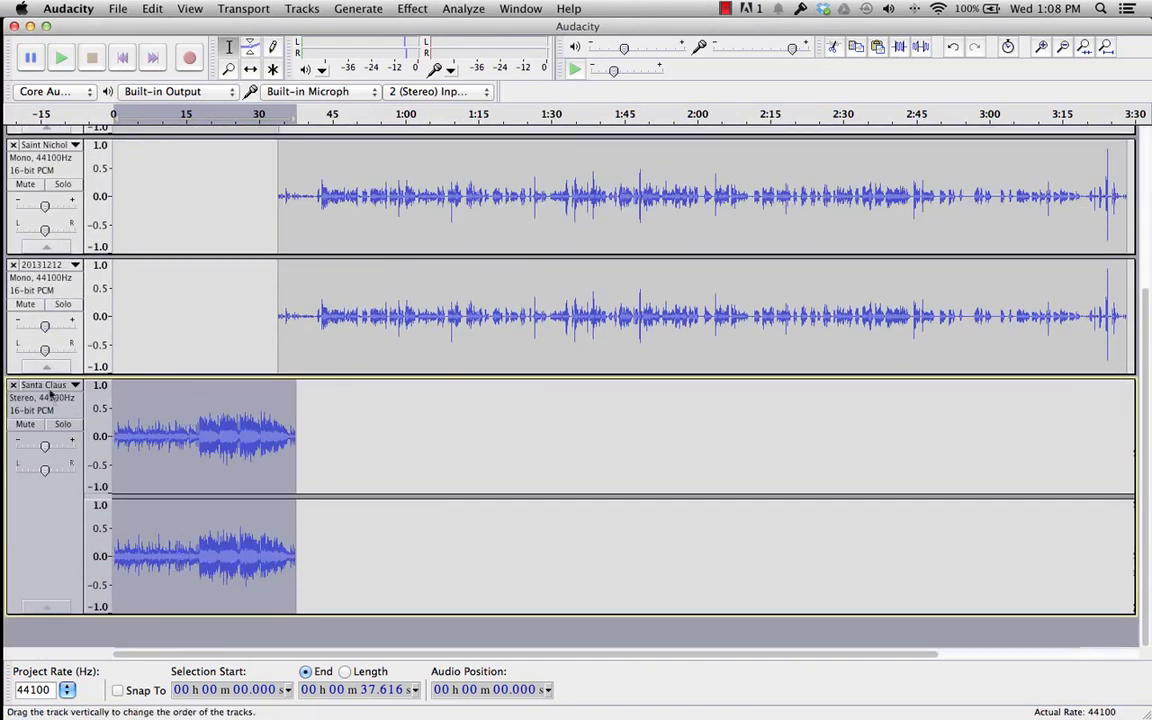
scroll(196, 506, "up", 3)
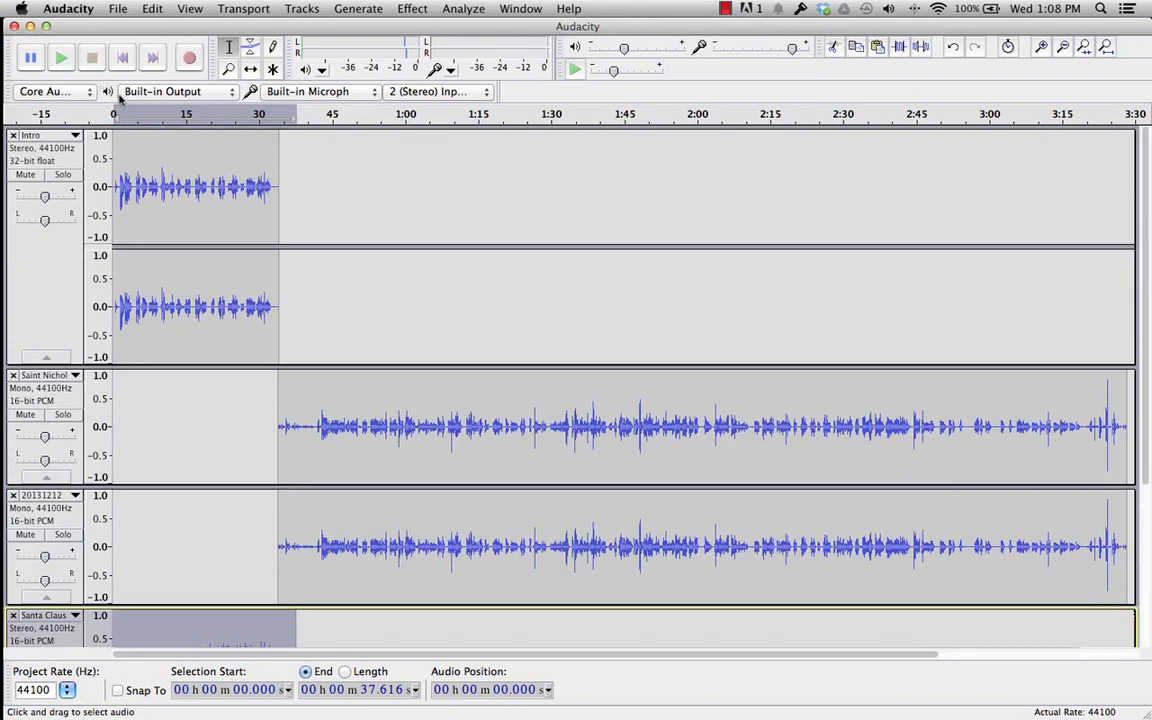
Switch to Chrome to check the Volume requirement in the badge rubric, and return to Audacity
key("super+Tab")
key("super+Tab")
key("super+Tab")
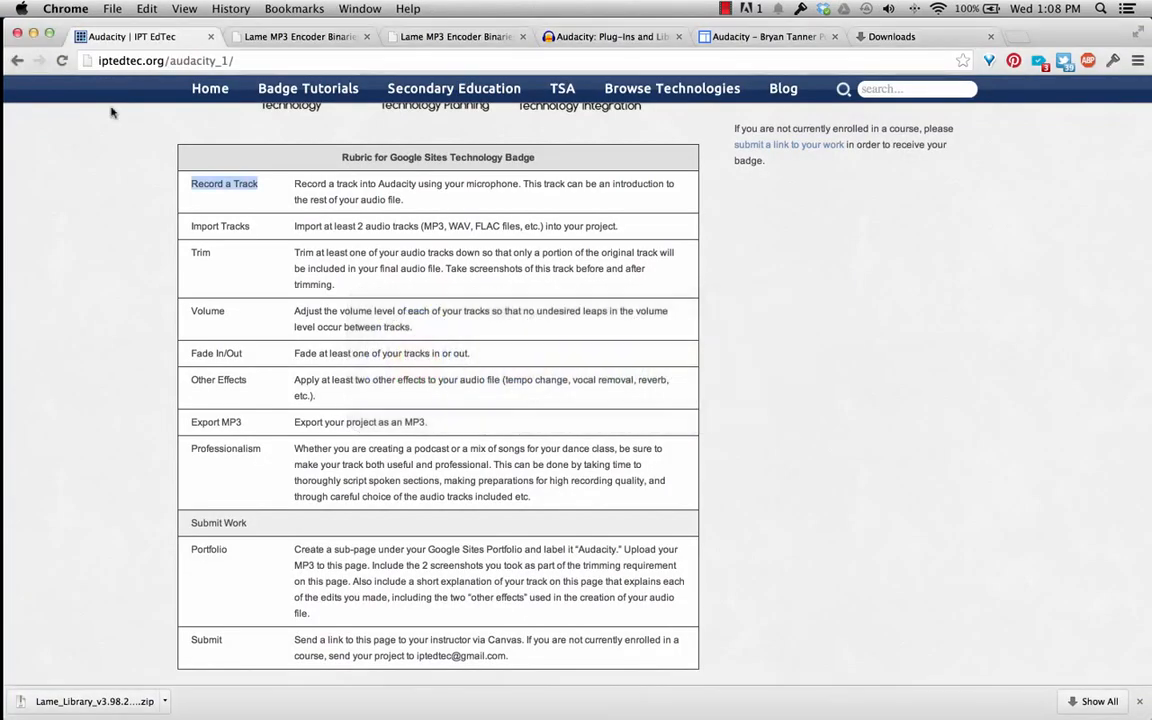
left_click_drag(189, 311, 231, 312)
key("super+Tab")
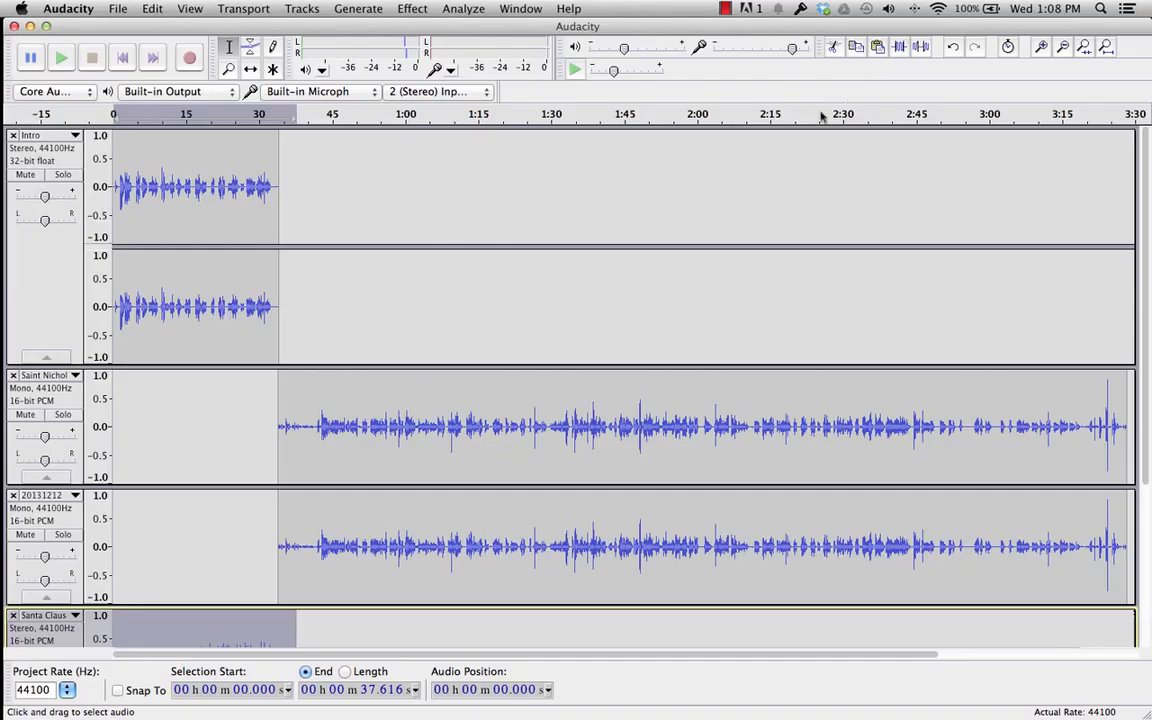
Try trimming the Intro track to the section from about 26.1 to 34.1 seconds, and undo the trim
left_click_drag(240, 220, 279, 221)
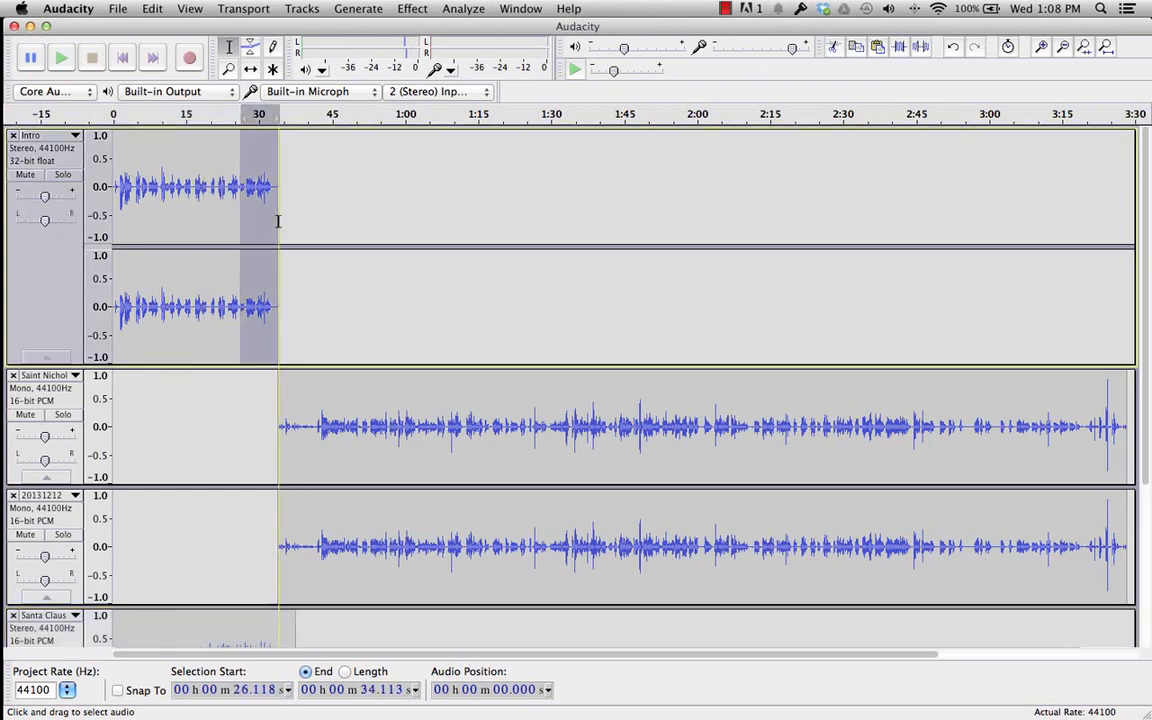
left_click(899, 47)
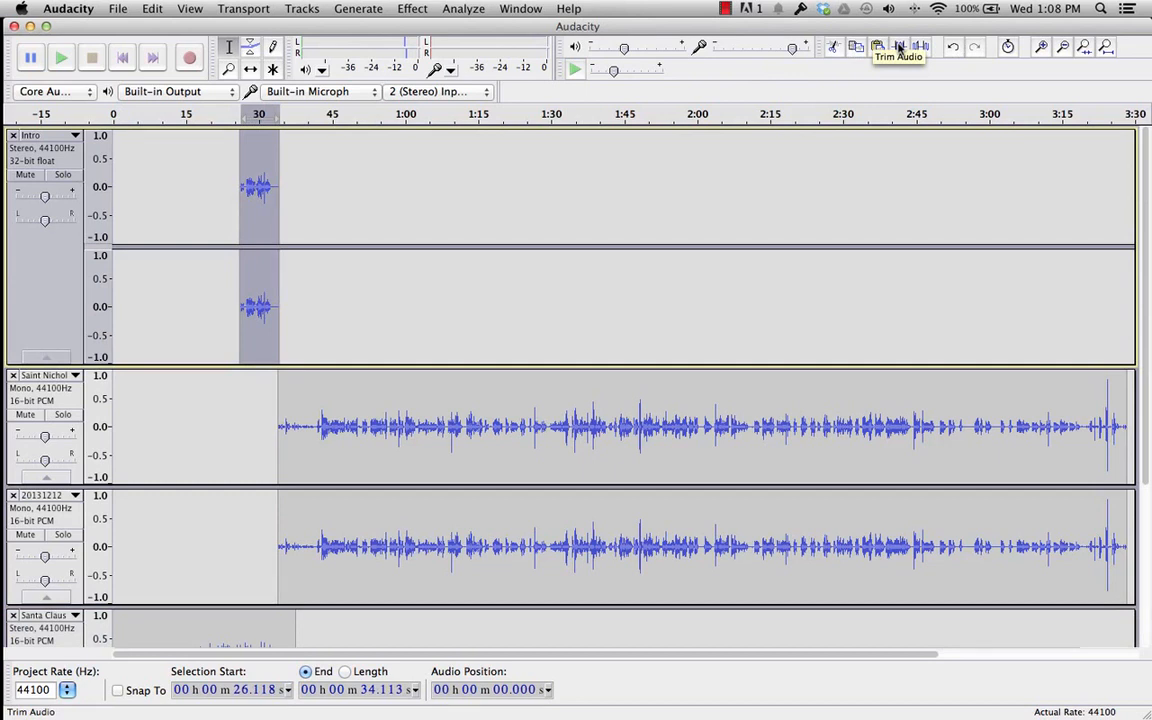
key("super+z")
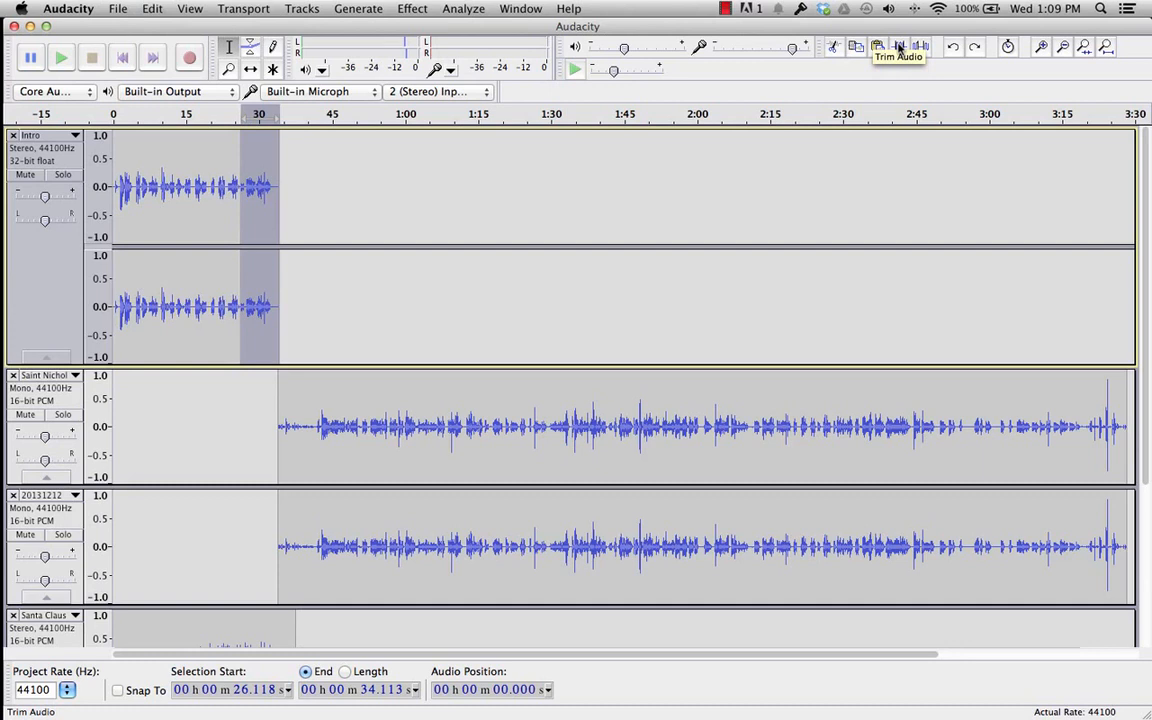
left_click(150, 9)
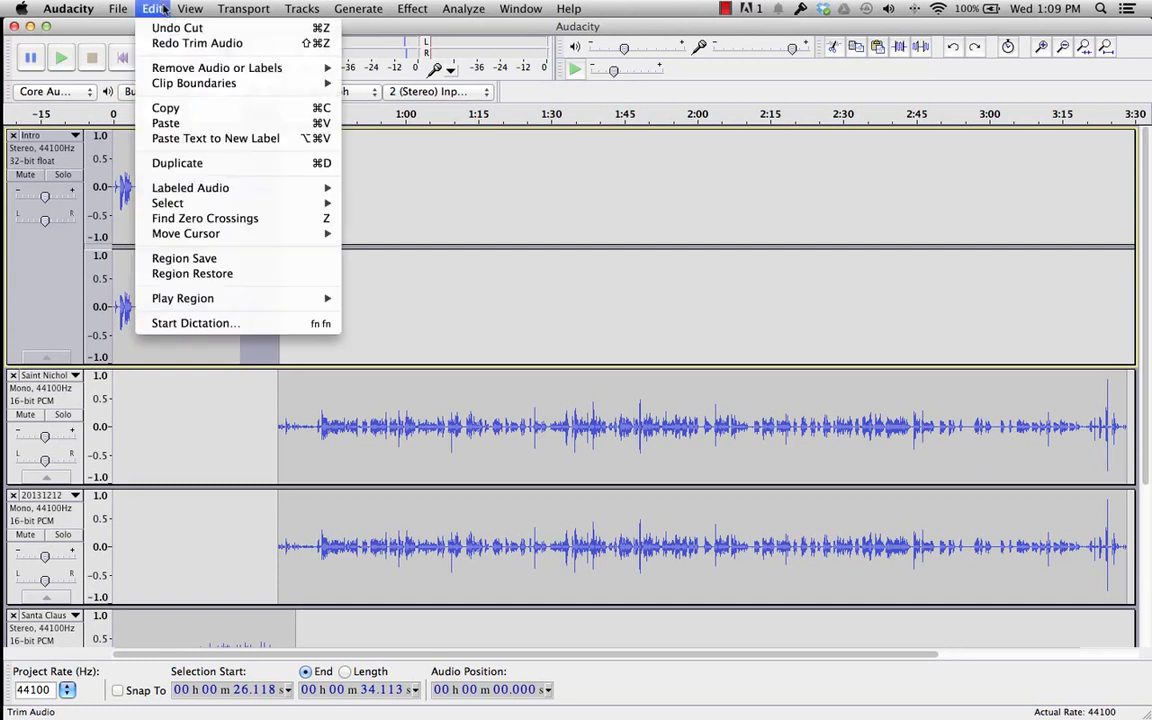
key("super+z")
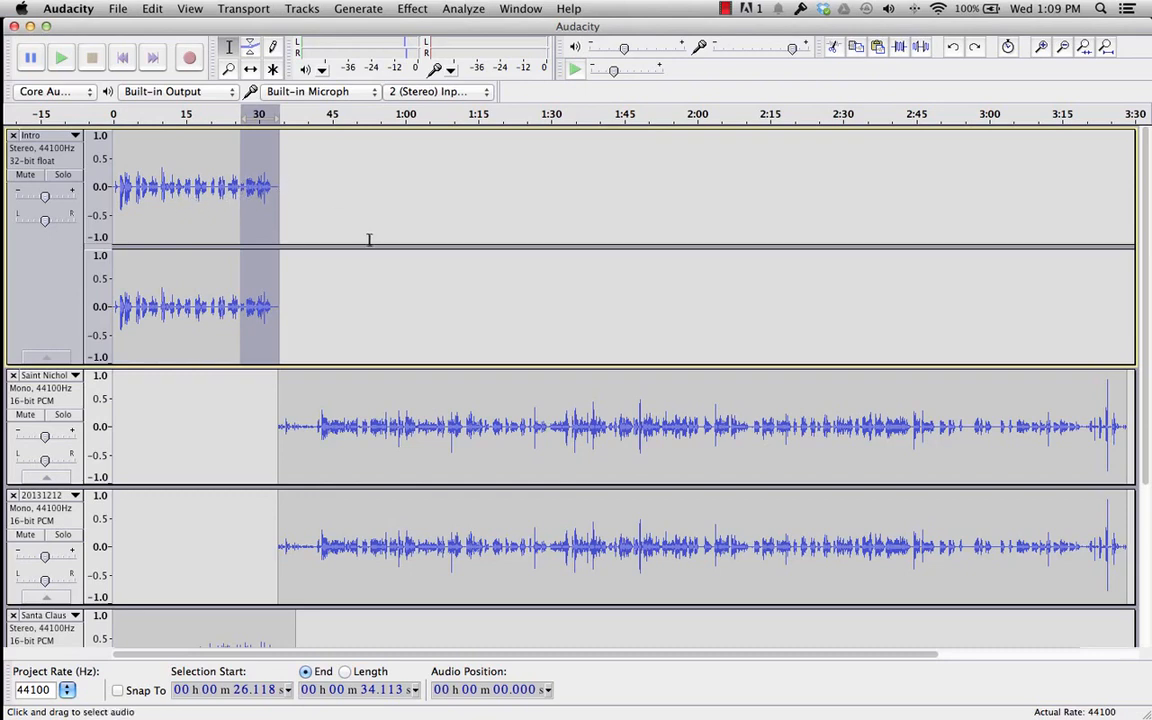
Play several seconds of the project from near the beginning to compare the music's volume with the Intro voice
scroll(368, 239, "down", 5)
scroll(323, 434, "up", 5)
left_click(138, 114)
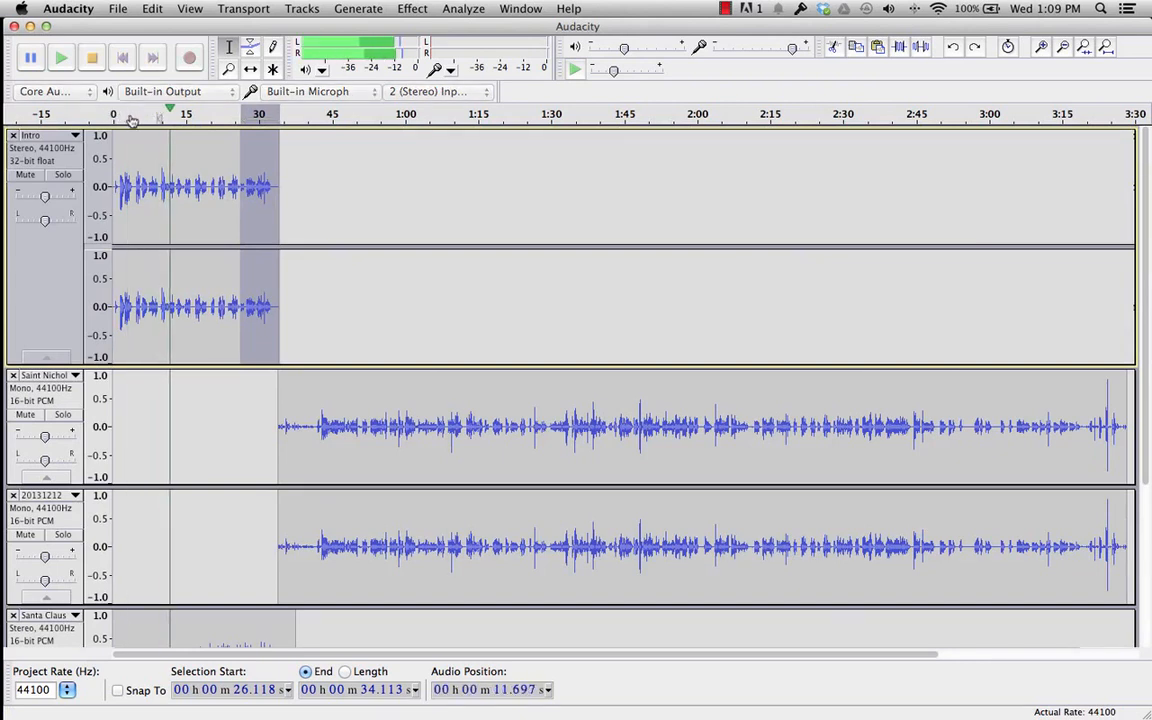
key("space")
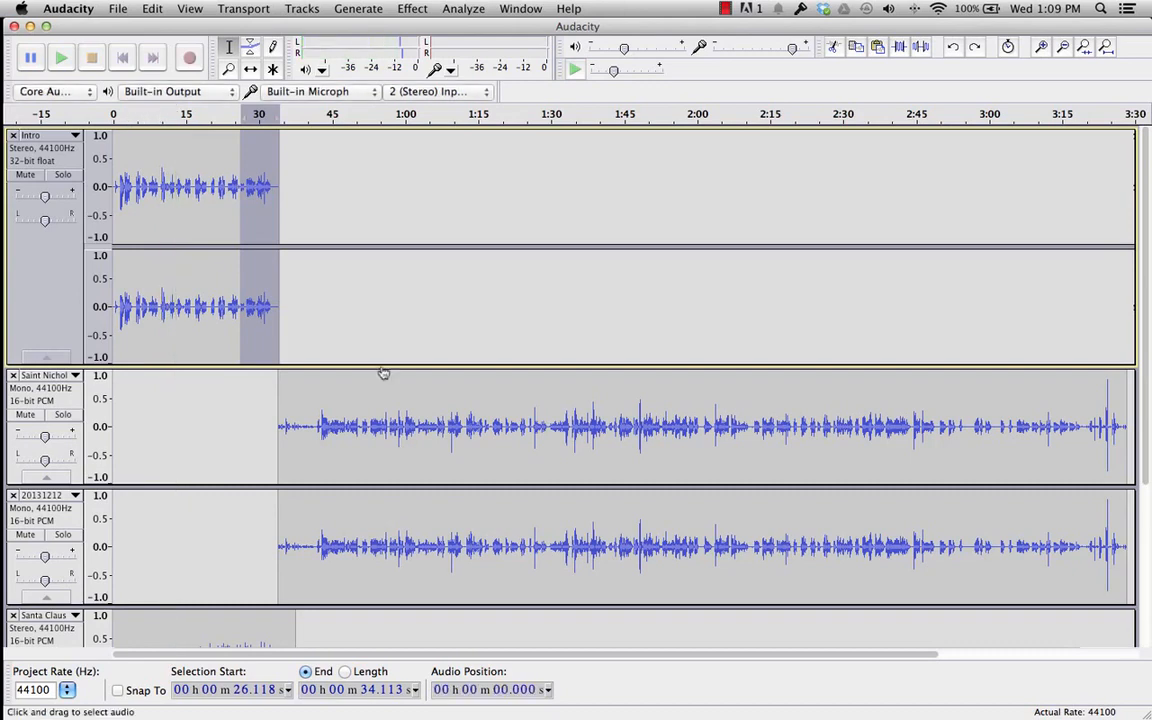
Lower the gain of the Santa Claus music track
scroll(269, 341, "down", 5)
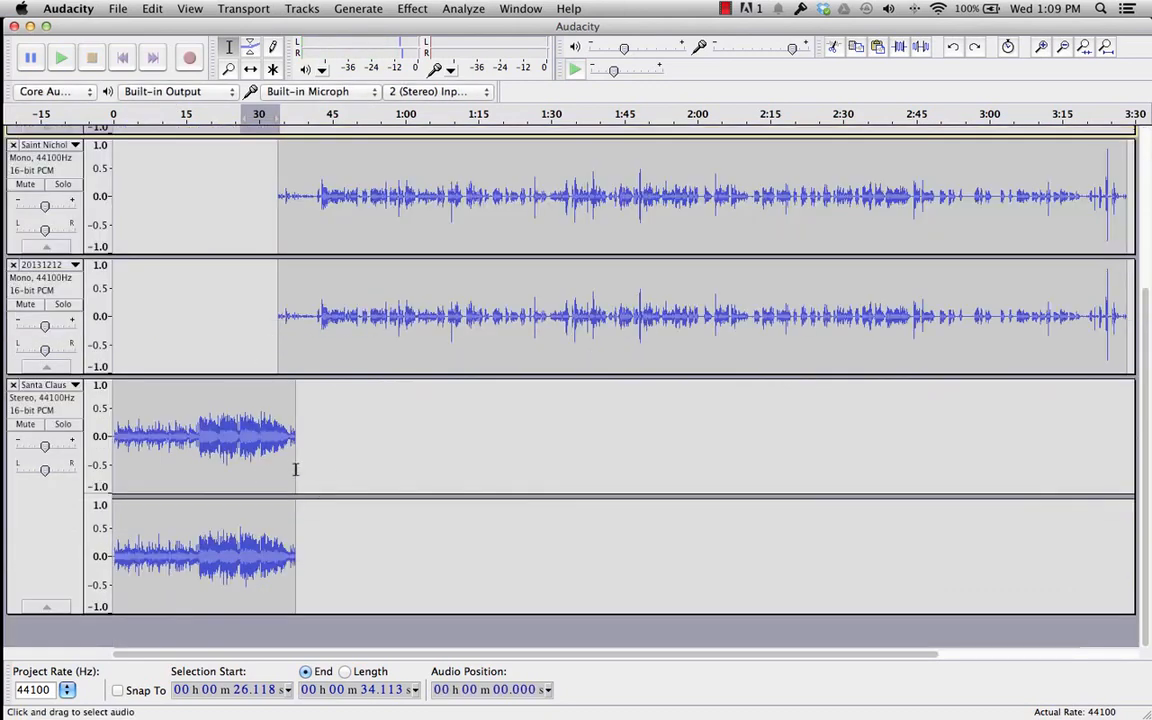
left_click(45, 447)
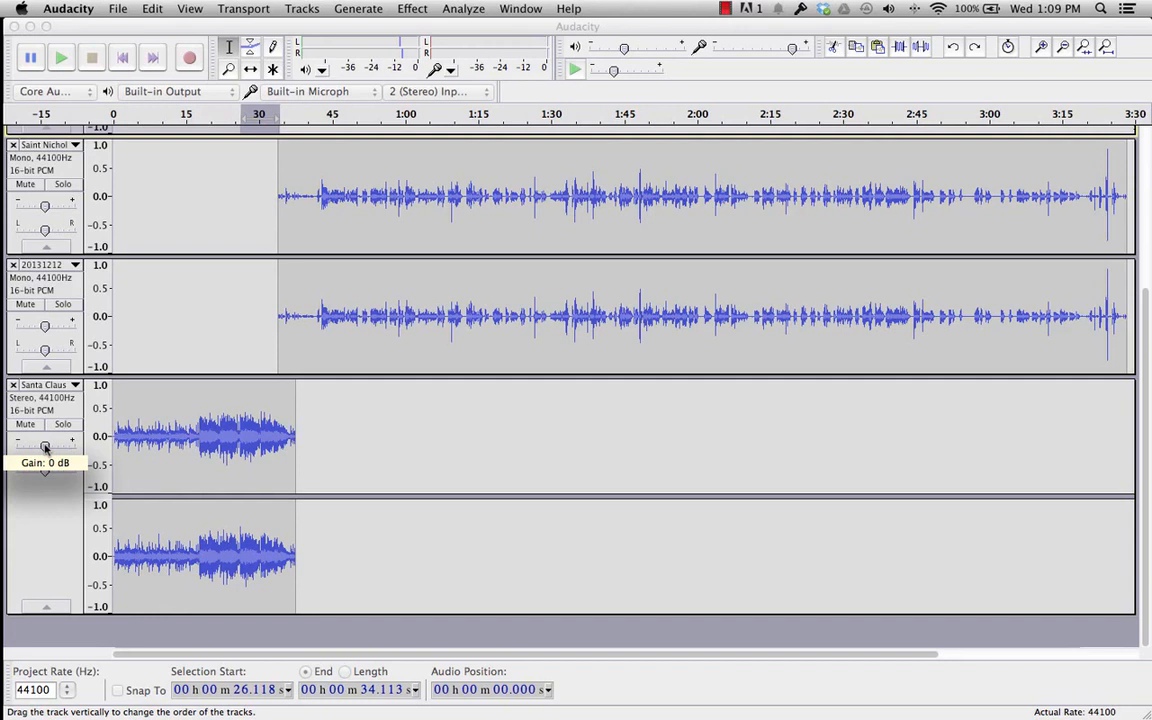
left_click_drag(45, 447, 42, 447)
left_click_drag(41, 447, 32, 449)
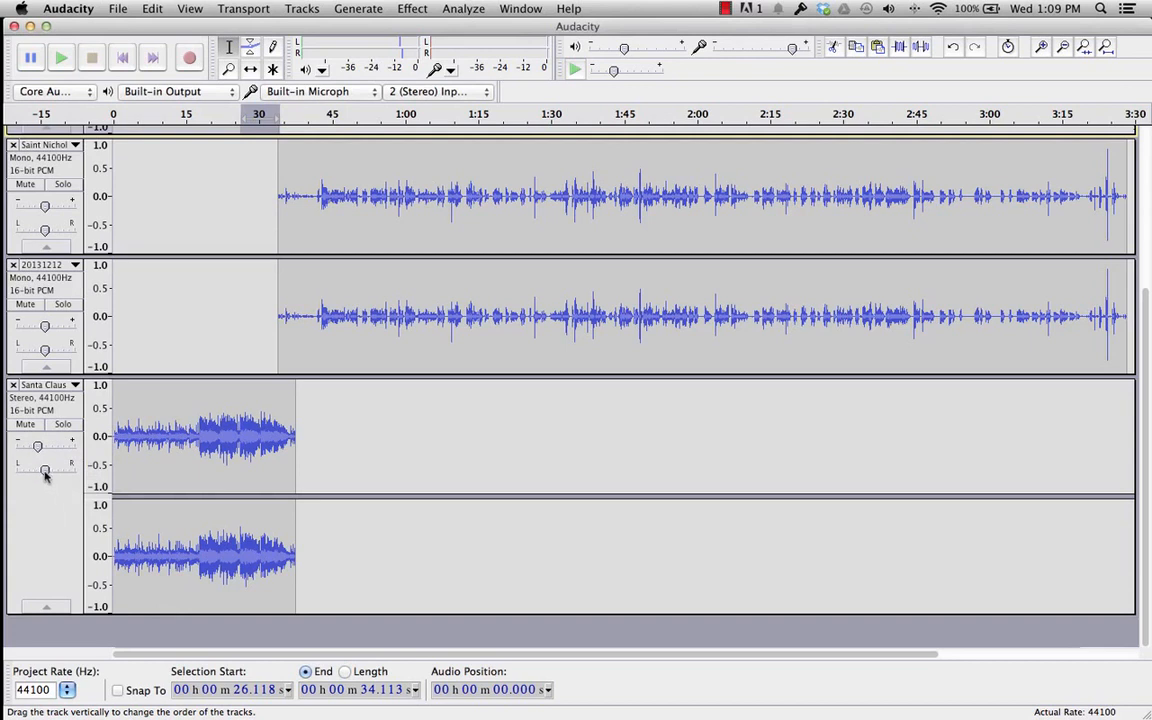
Check the pan setting of the Santa Claus track and select the whole track
left_click(44, 473)
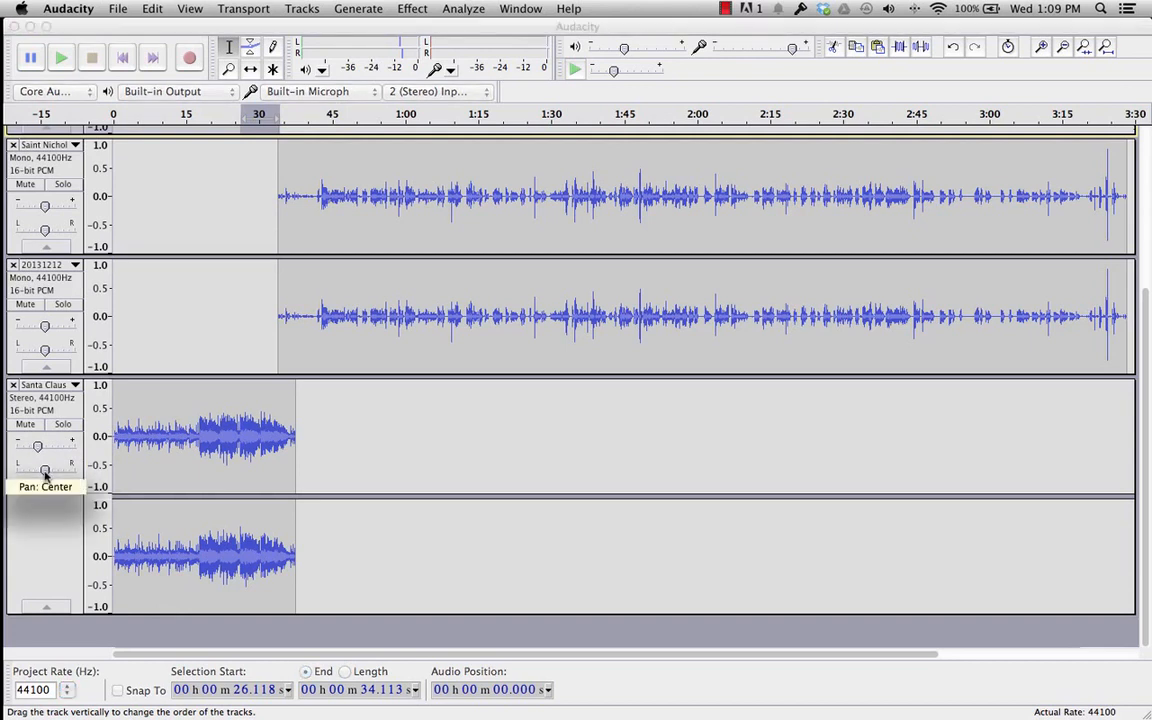
left_click(20, 398)
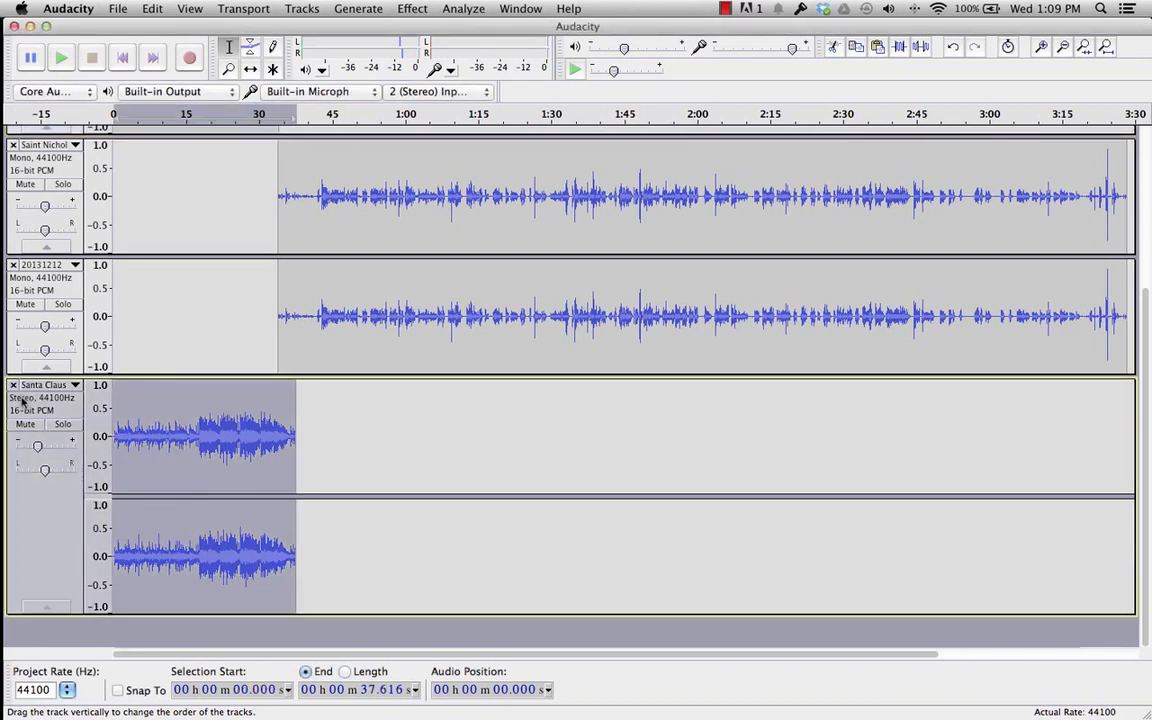
left_click(45, 473)
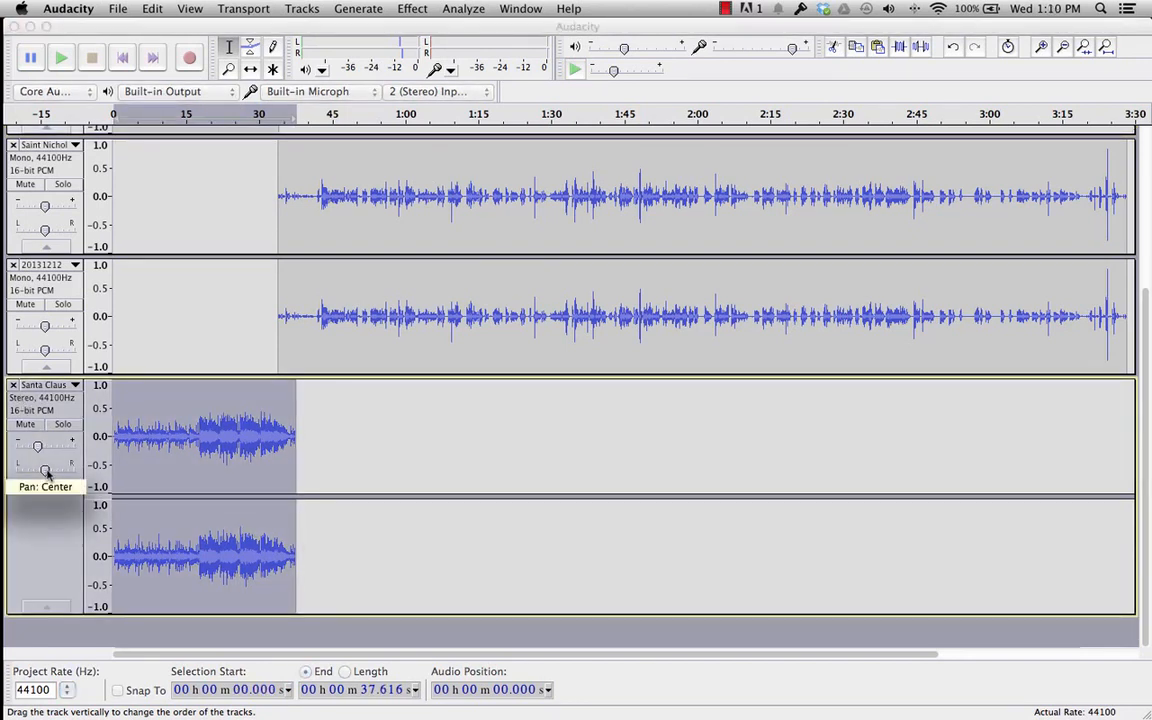
Lower the Santa Claus track's gain further and play the opening seconds to judge the music level
mouse_move(45, 473)
left_mouse_down()
mouse_move(6, 470)
mouse_move(99, 472)
mouse_move(45, 474)
left_mouse_up()
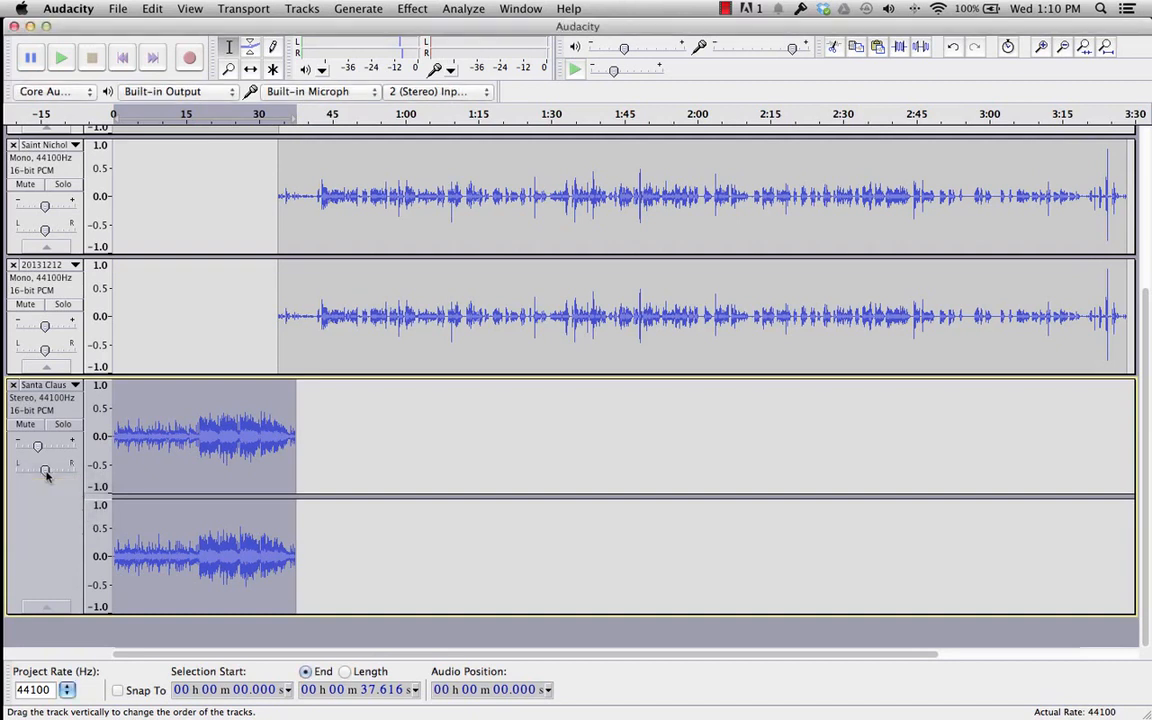
left_click(140, 117)
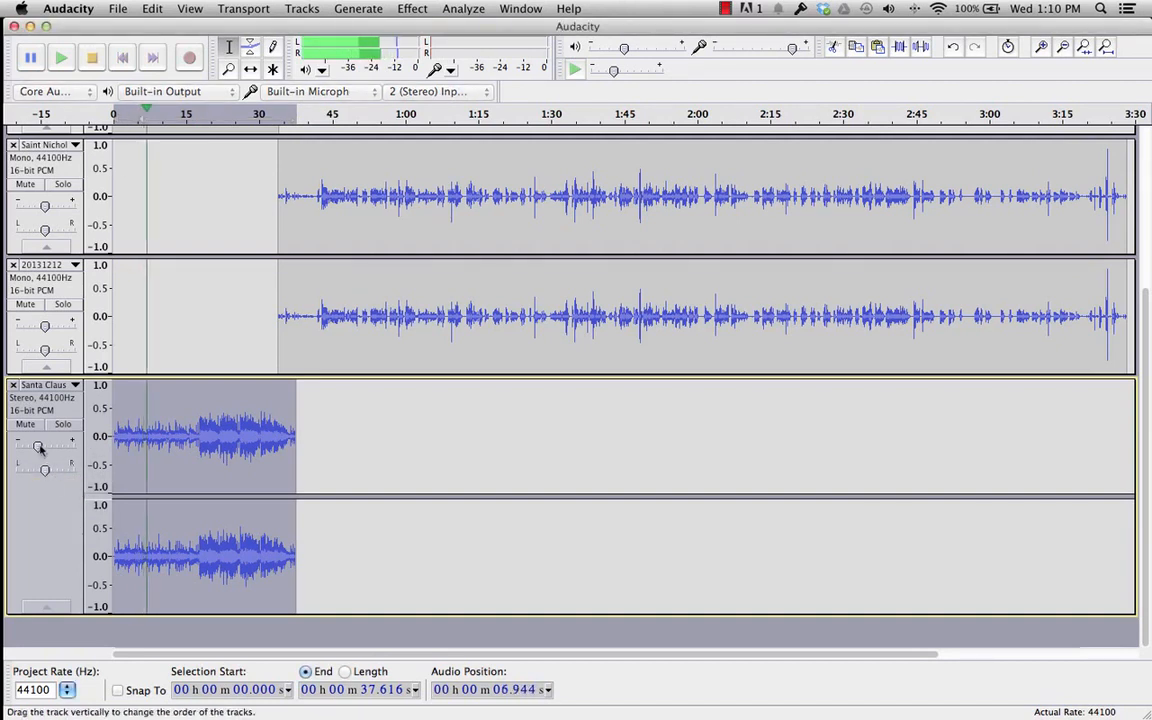
left_click_drag(38, 455, 31, 453)
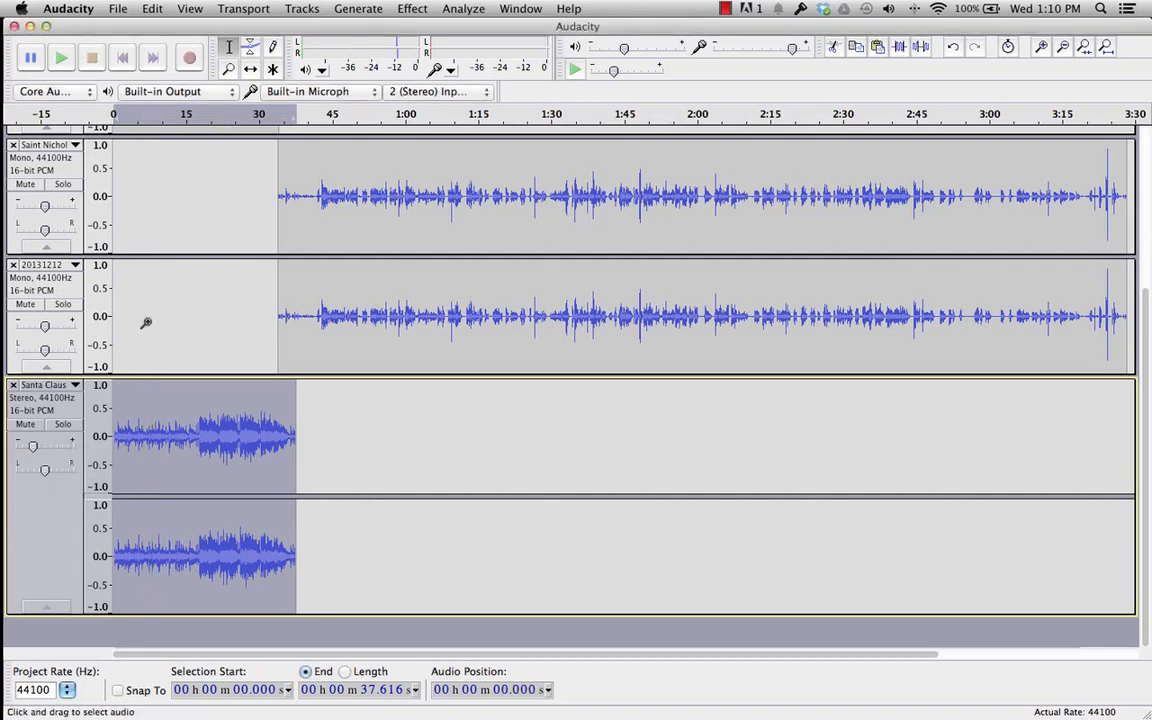
key("space")
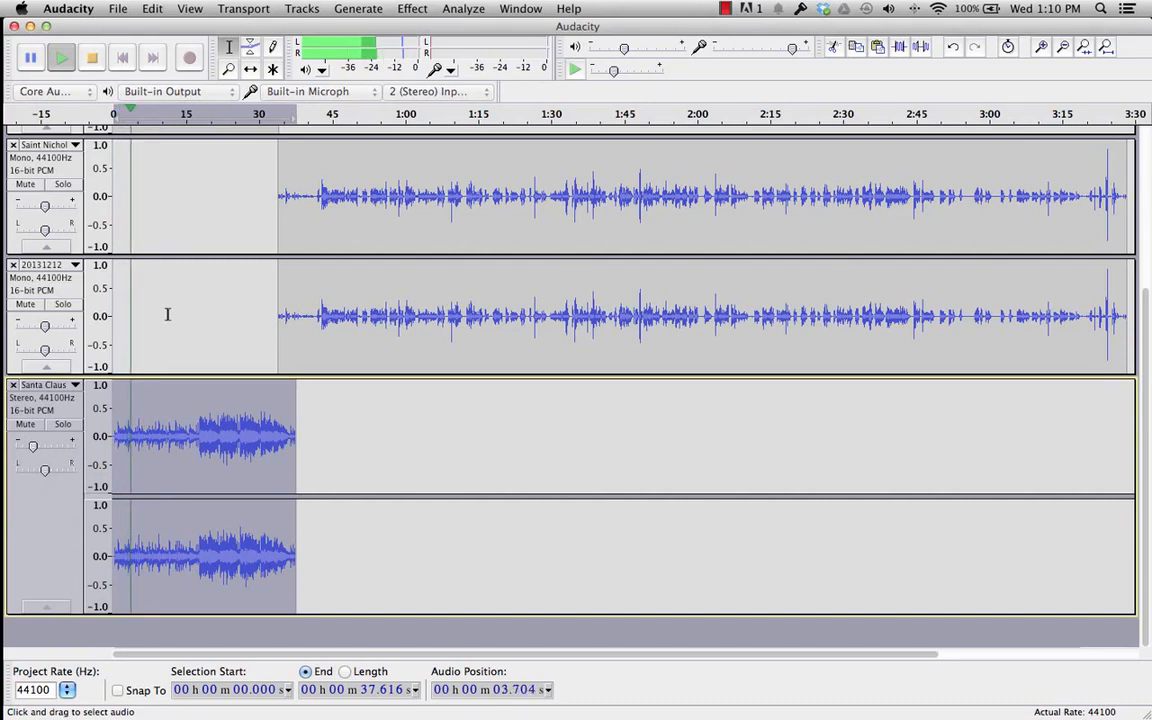
key("space")
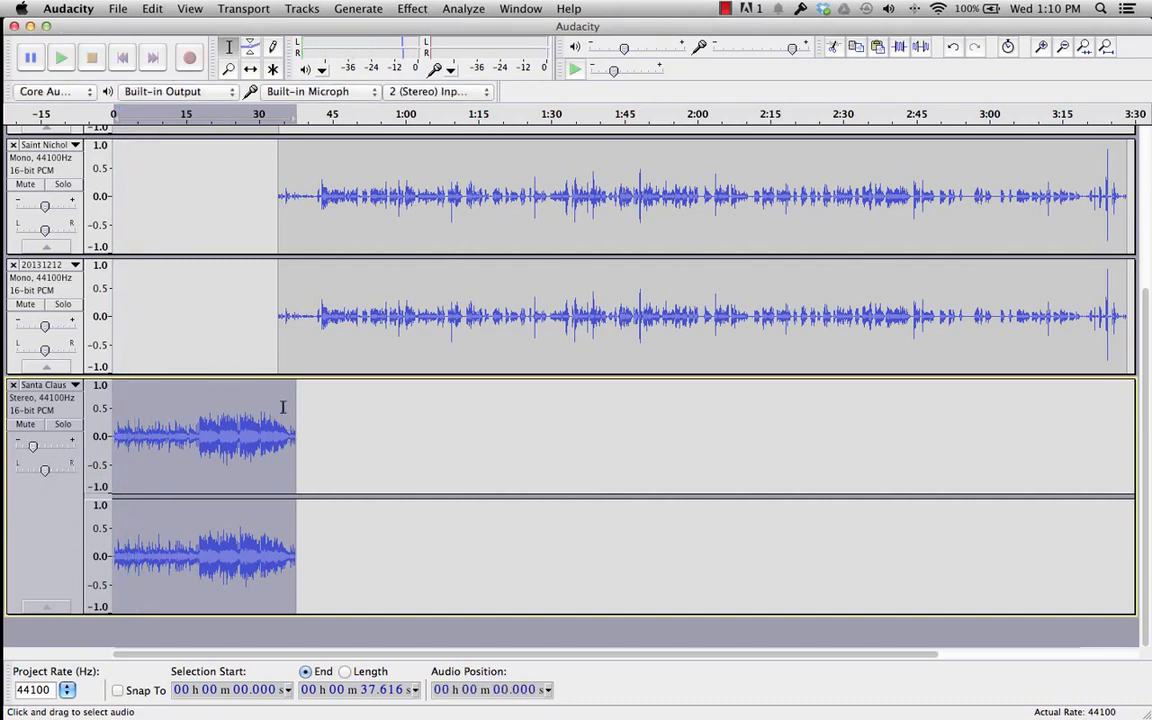
Cut the quiet lead-in from about 34.1 to 42.1 seconds out of both the Saint Nicholas and 20131212 tracks
scroll(283, 407, "up", 5)
scroll(265, 622, "down", 5)
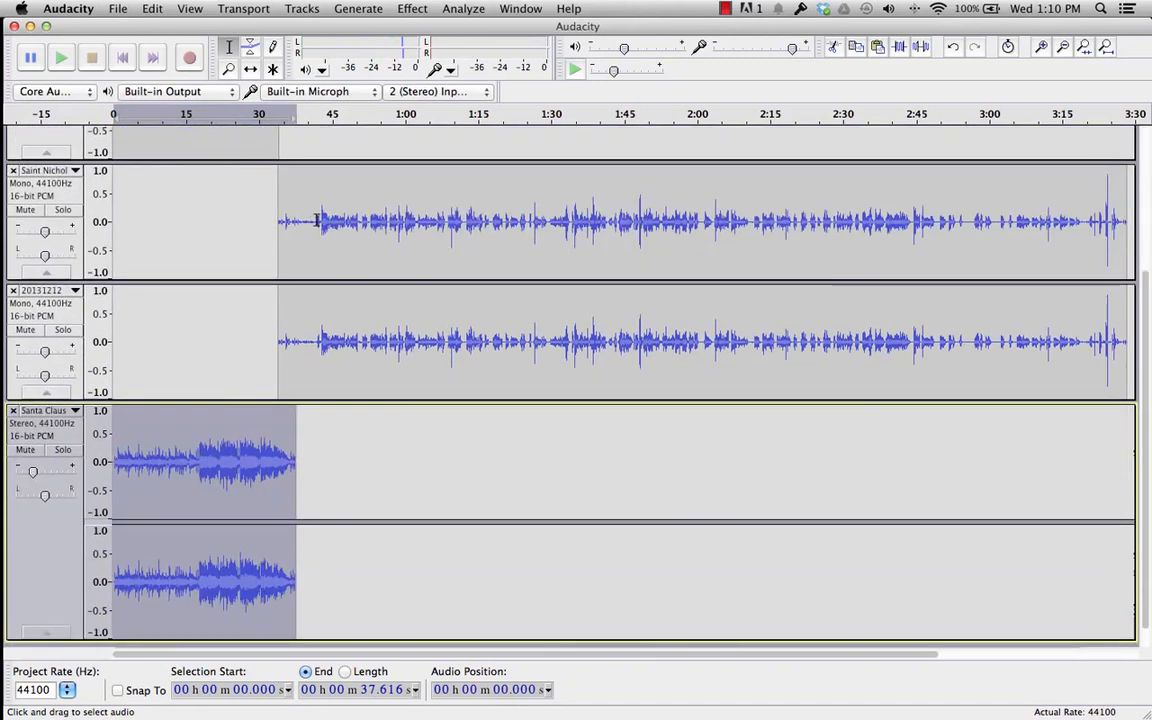
left_click_drag(316, 220, 275, 239)
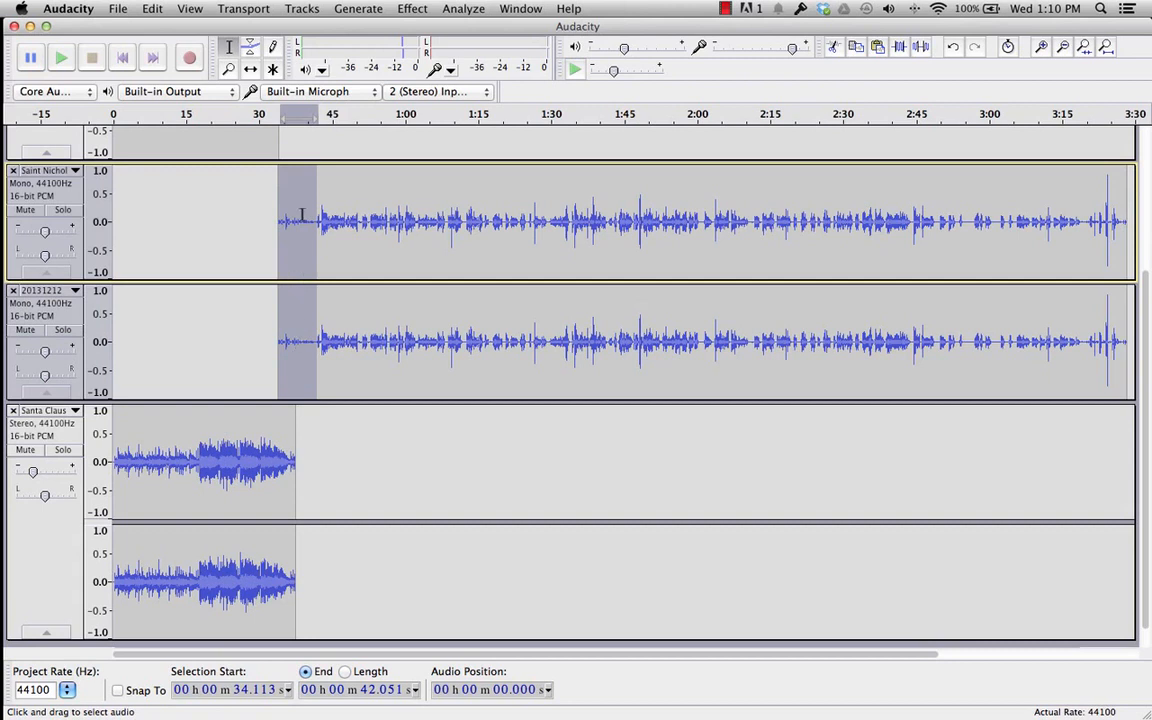
left_click(833, 47)
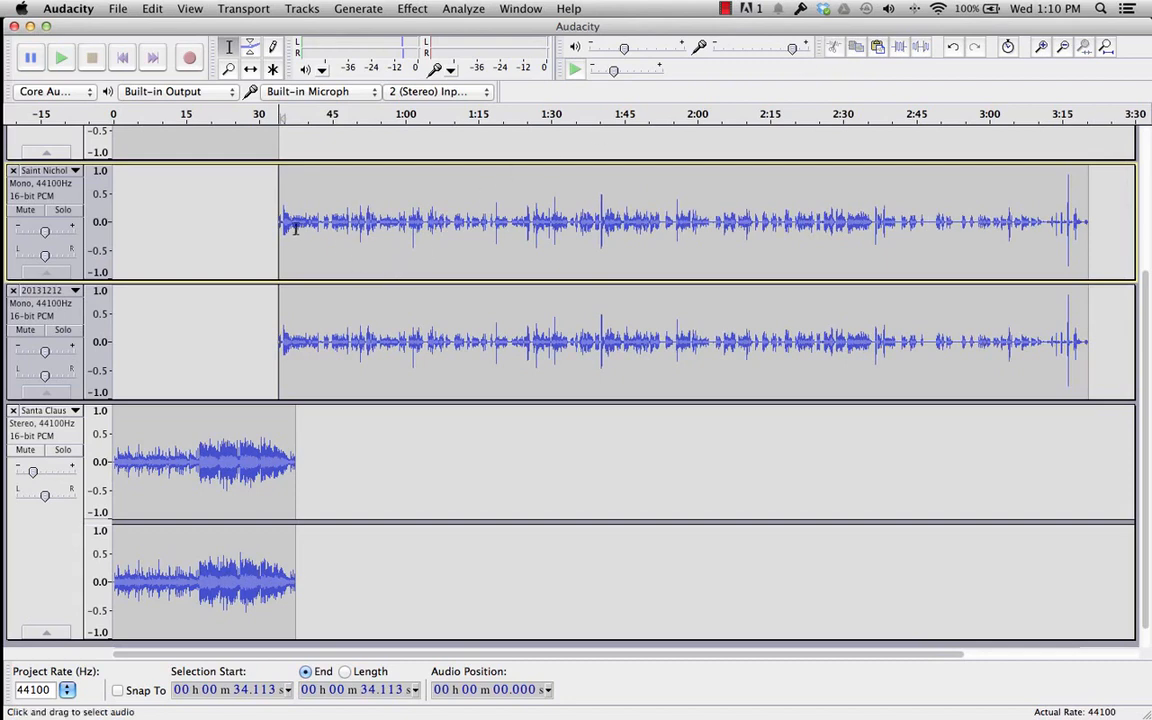
Play the project from about 28 seconds to hear the transition from the Intro into the narration
scroll(235, 173, "up", 4)
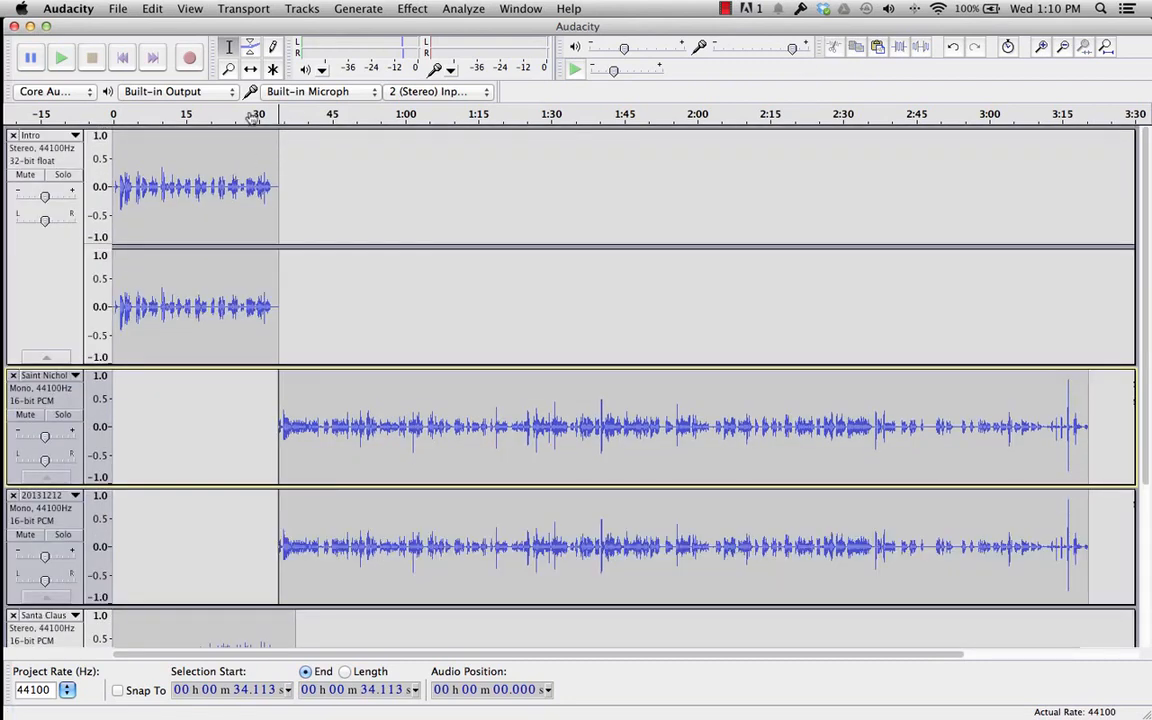
left_click(250, 113)
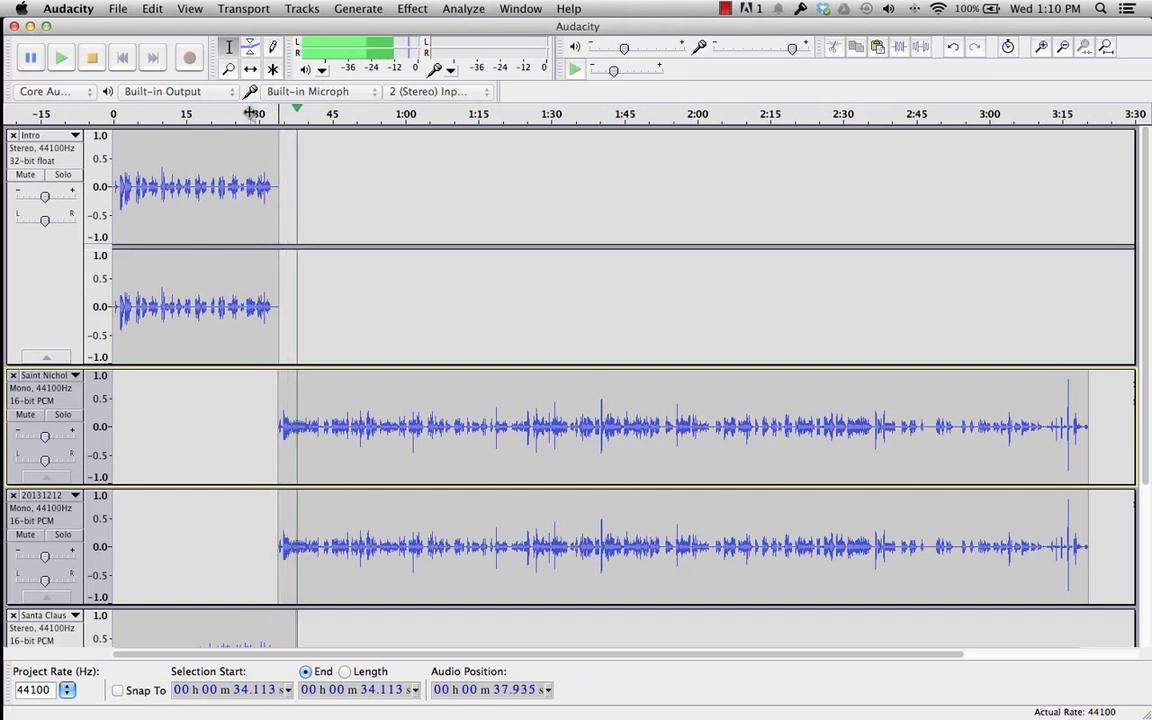
key("space")
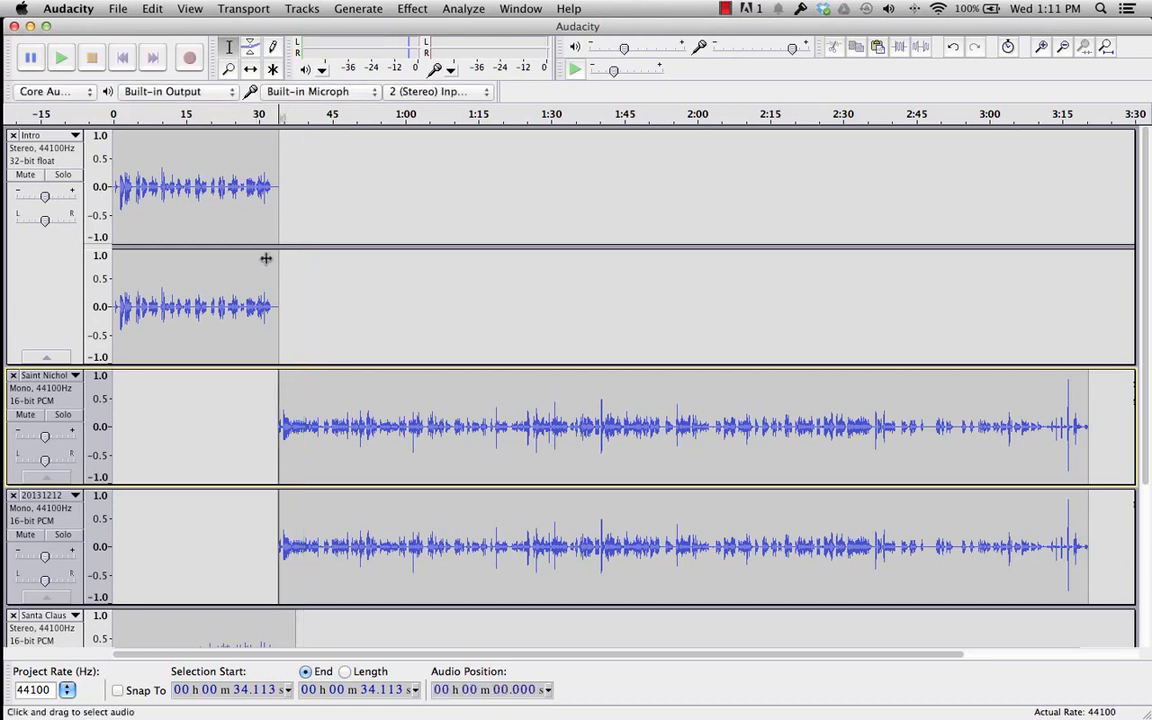
Examine the end of the Santa Claus track up close where it overlaps the start of the narration
scroll(265, 257, "down", 5)
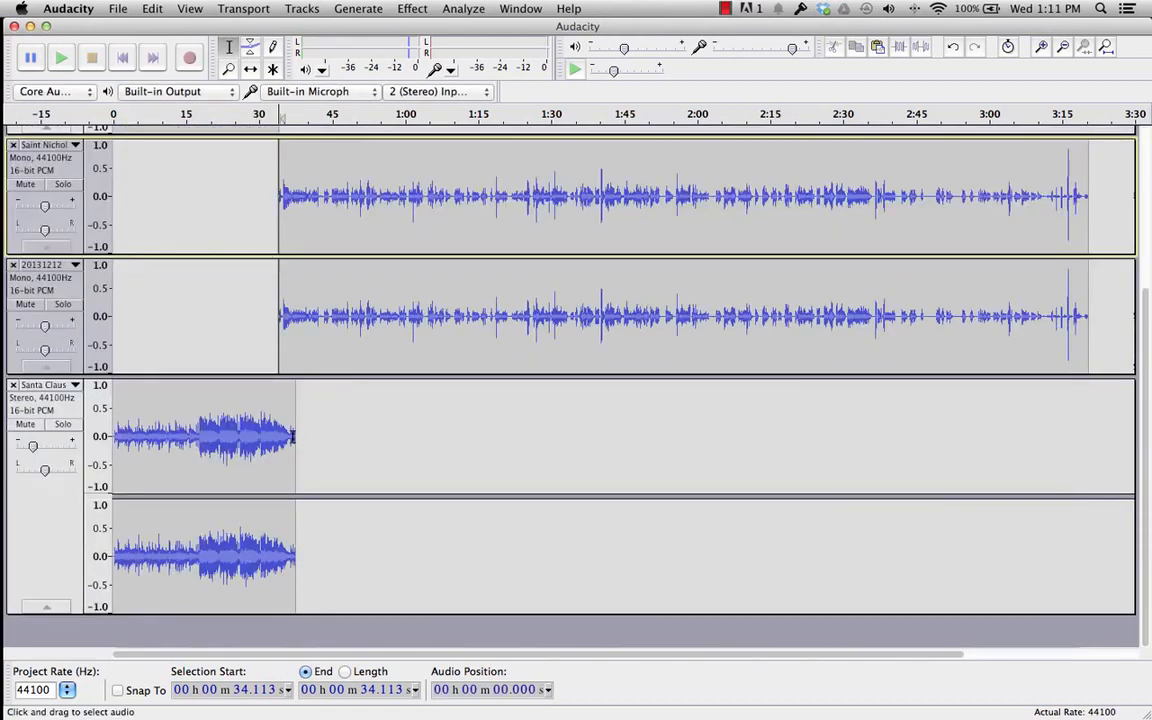
left_click_drag(293, 437, 298, 437)
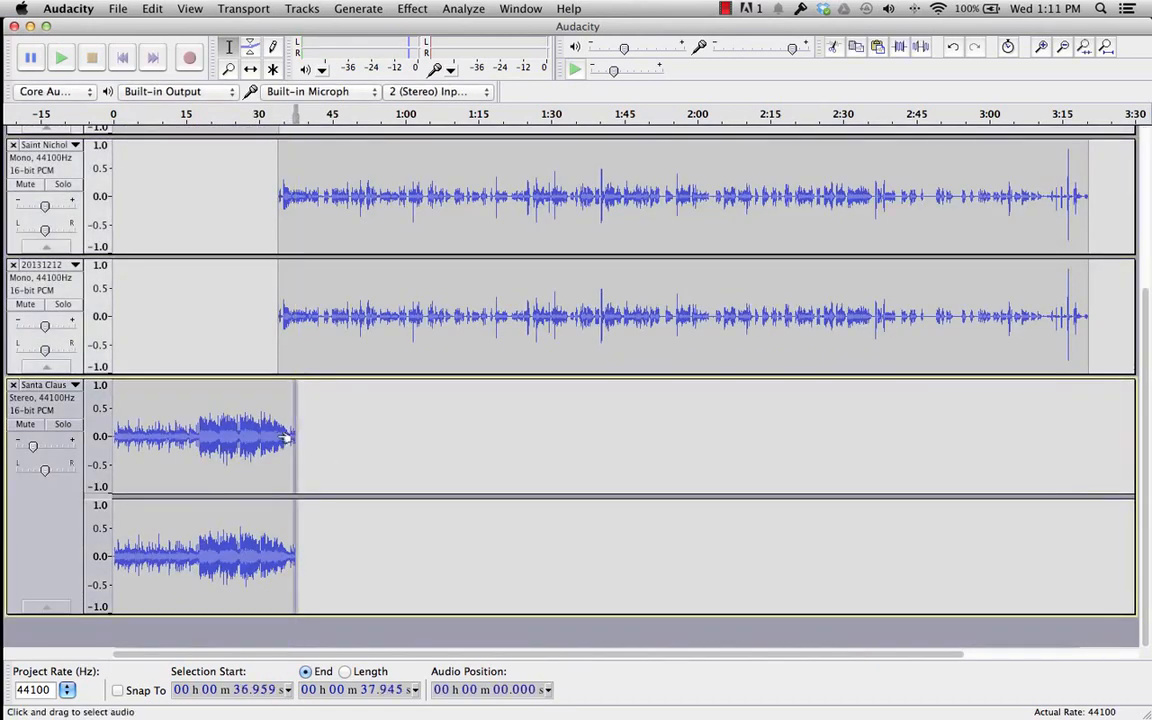
scroll(277, 436, "up", 5)
scroll(277, 434, "up", 10)
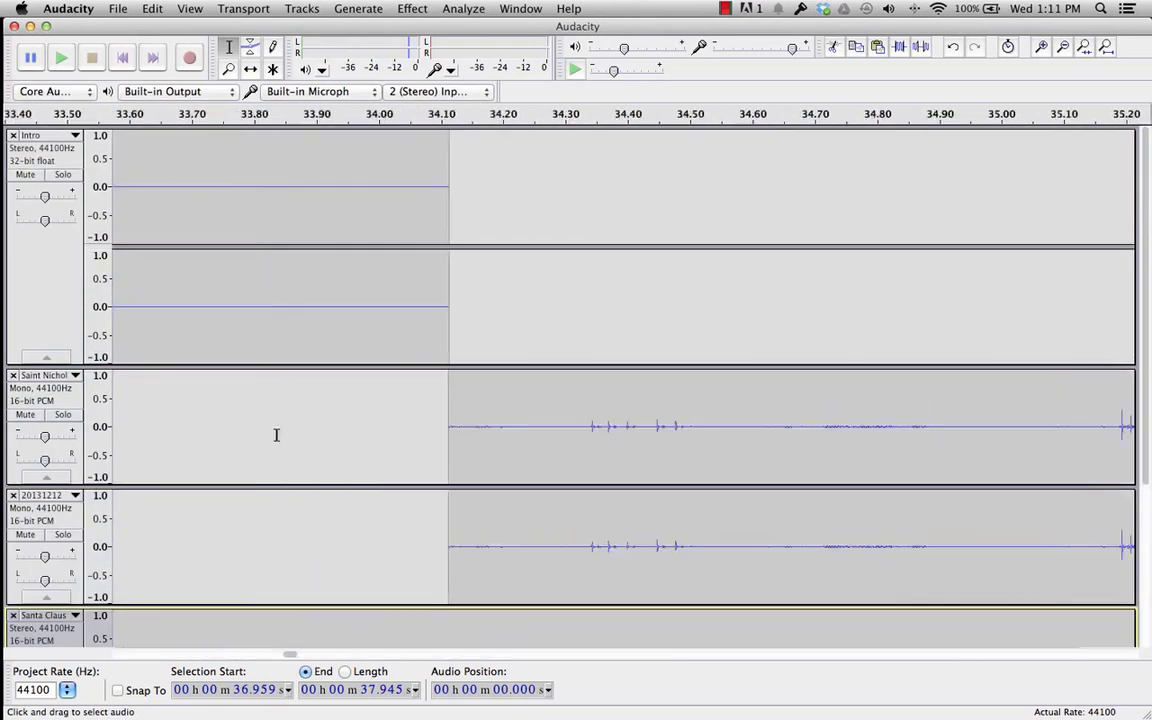
scroll(277, 434, "down", 6)
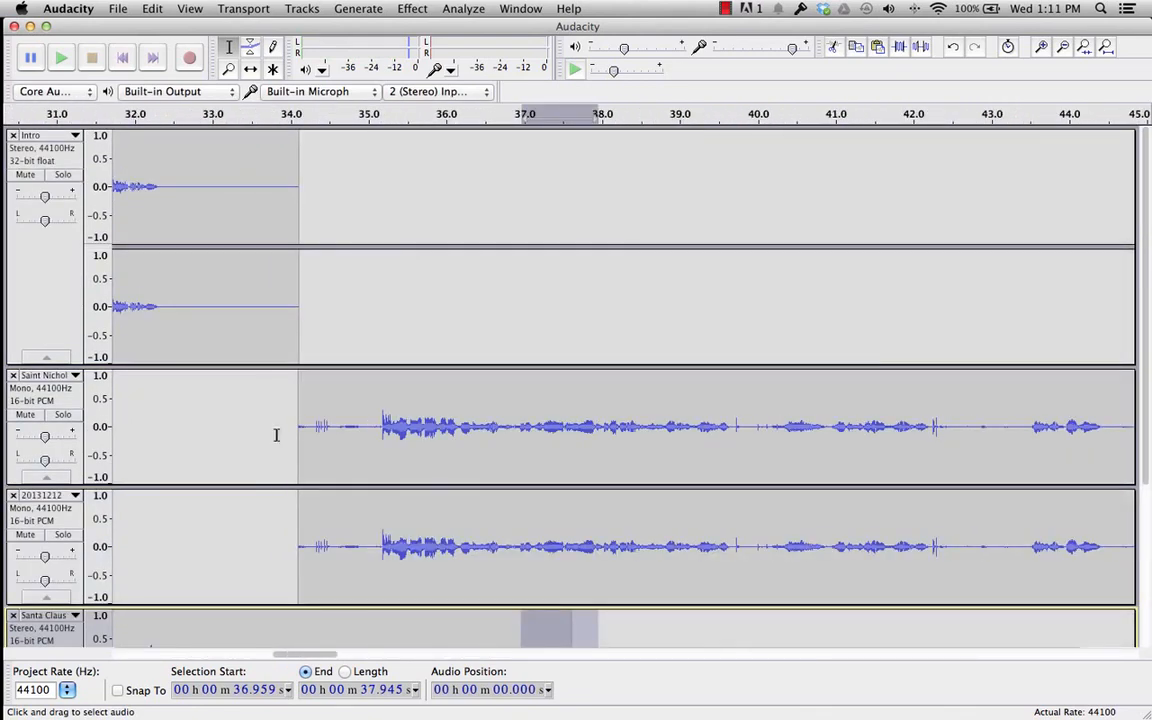
scroll(276, 434, "down", 5)
left_click(629, 470)
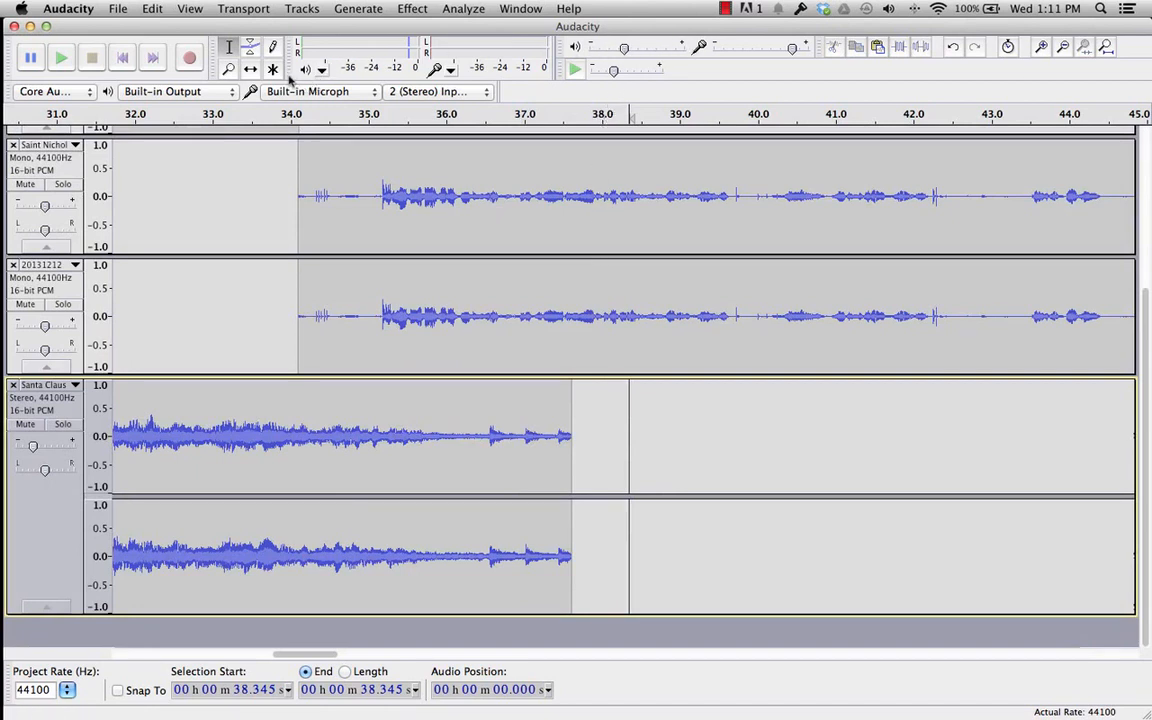
left_click(1060, 48)
left_click(1060, 48)
left_click(1062, 48)
left_click(1062, 48)
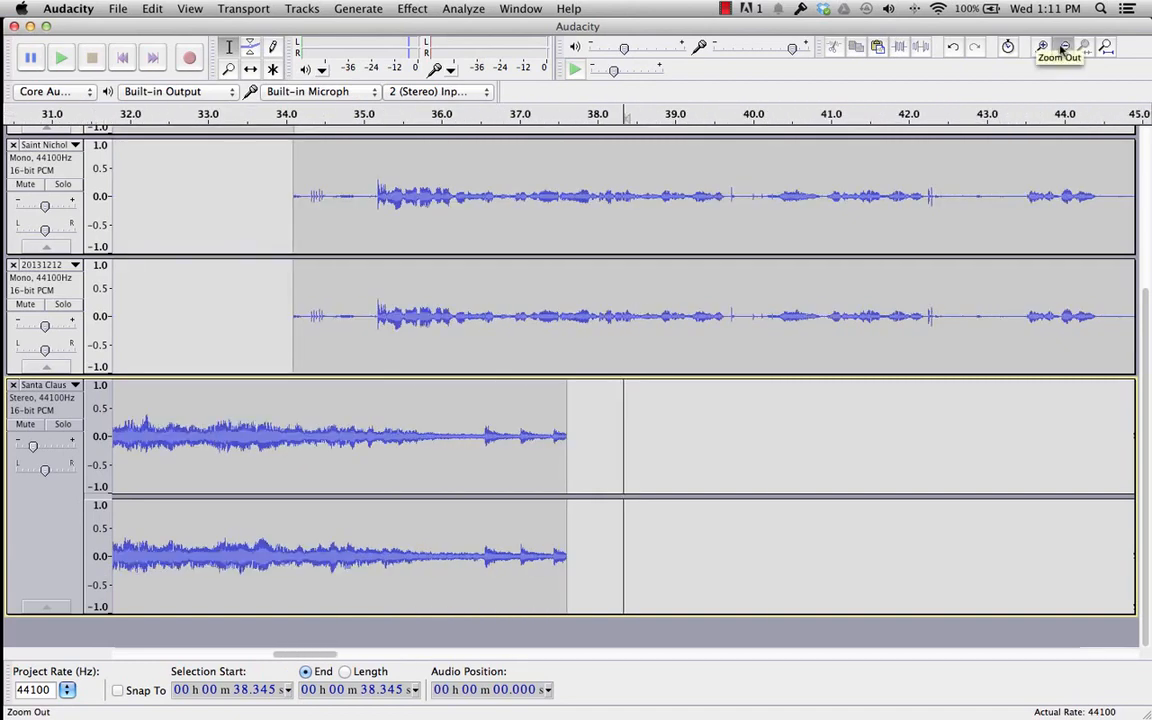
left_click(1062, 48)
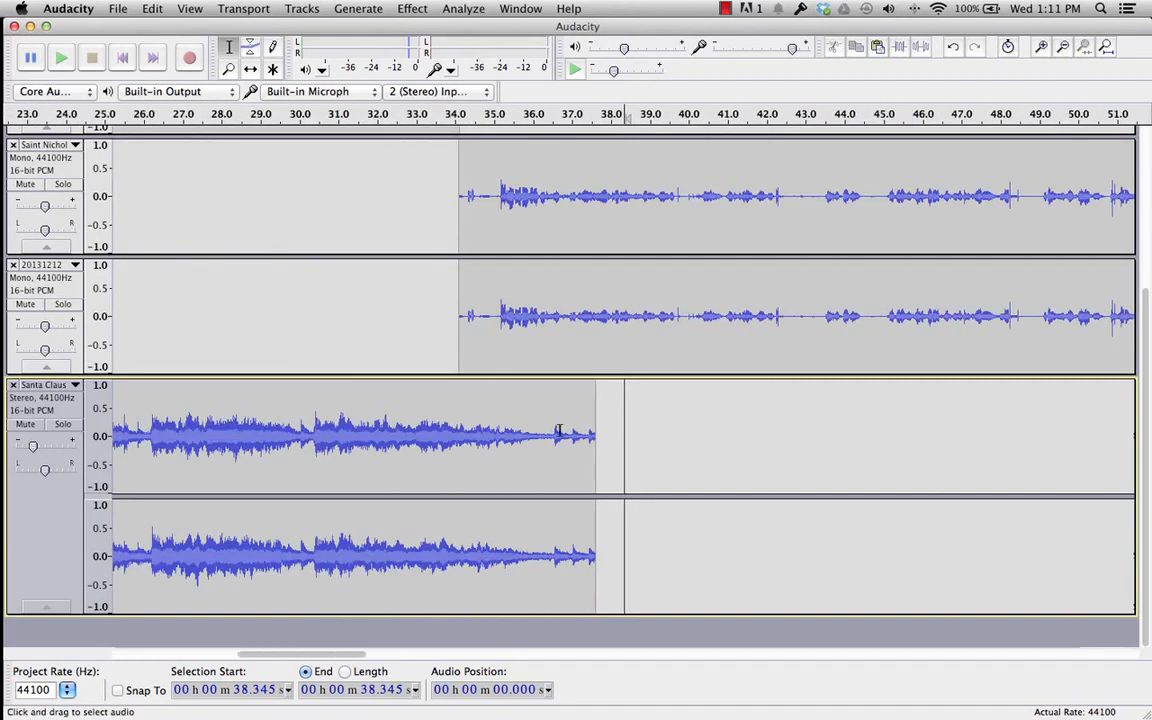
Play the last second of the Santa Claus track and cut its tail from about 36.5 to 37.6 seconds
left_click_drag(571, 428, 593, 430)
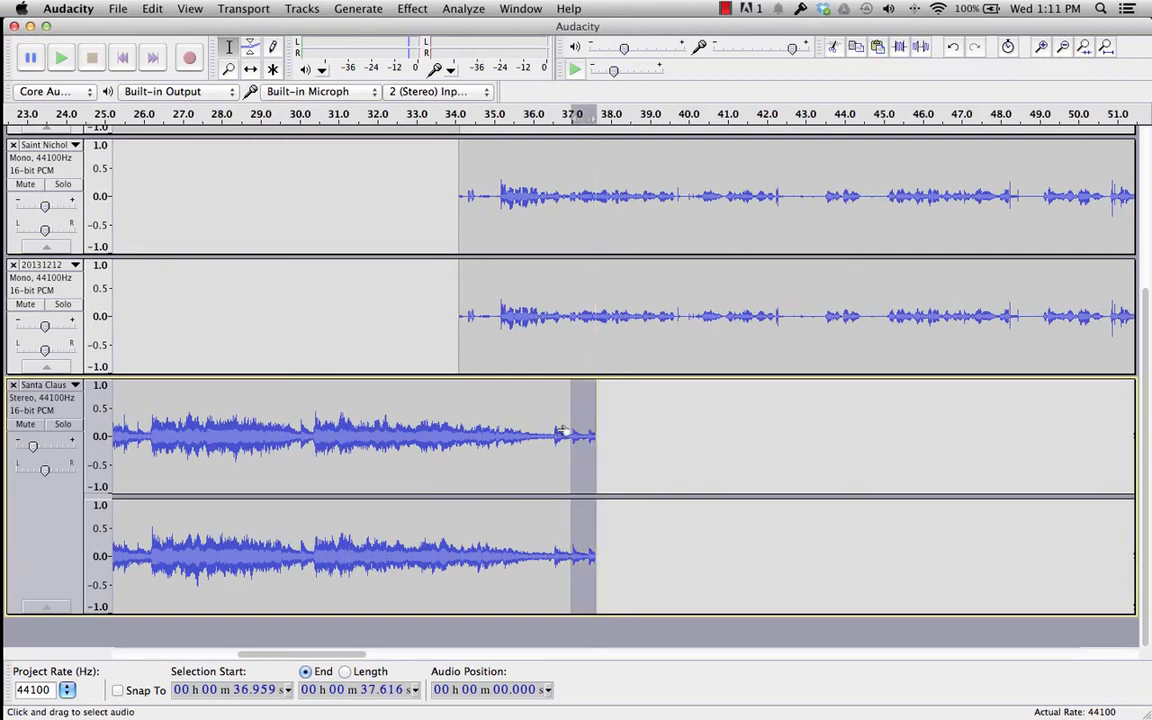
left_click(556, 428)
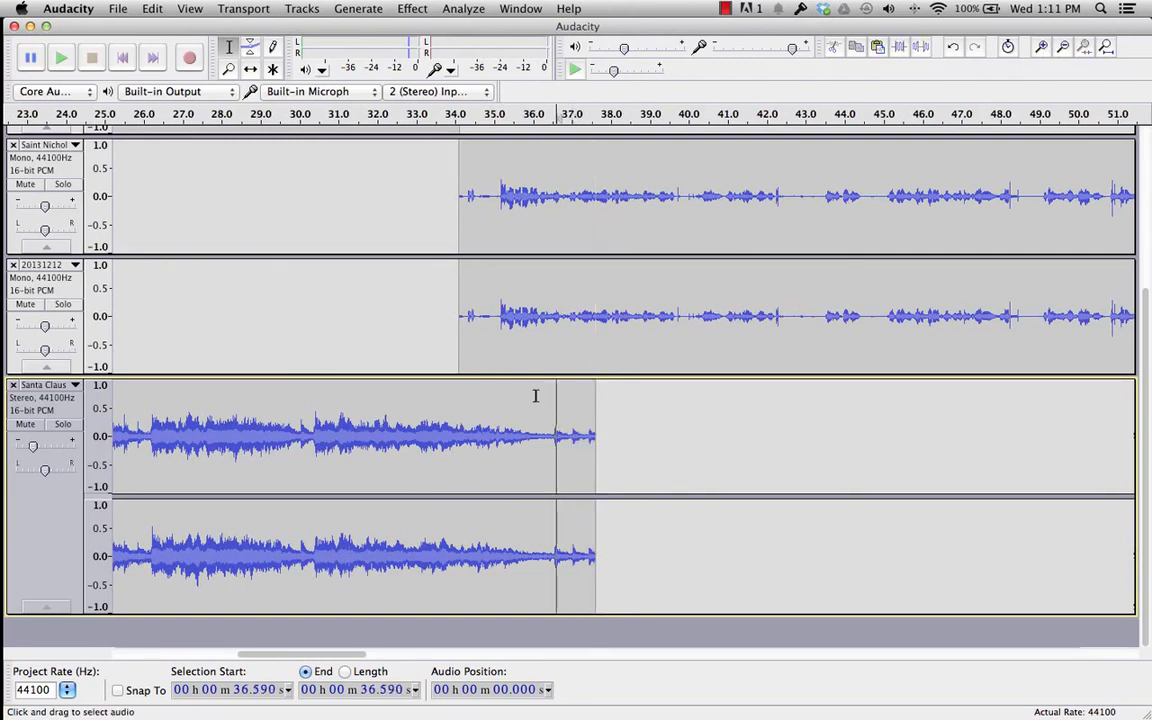
key("space")
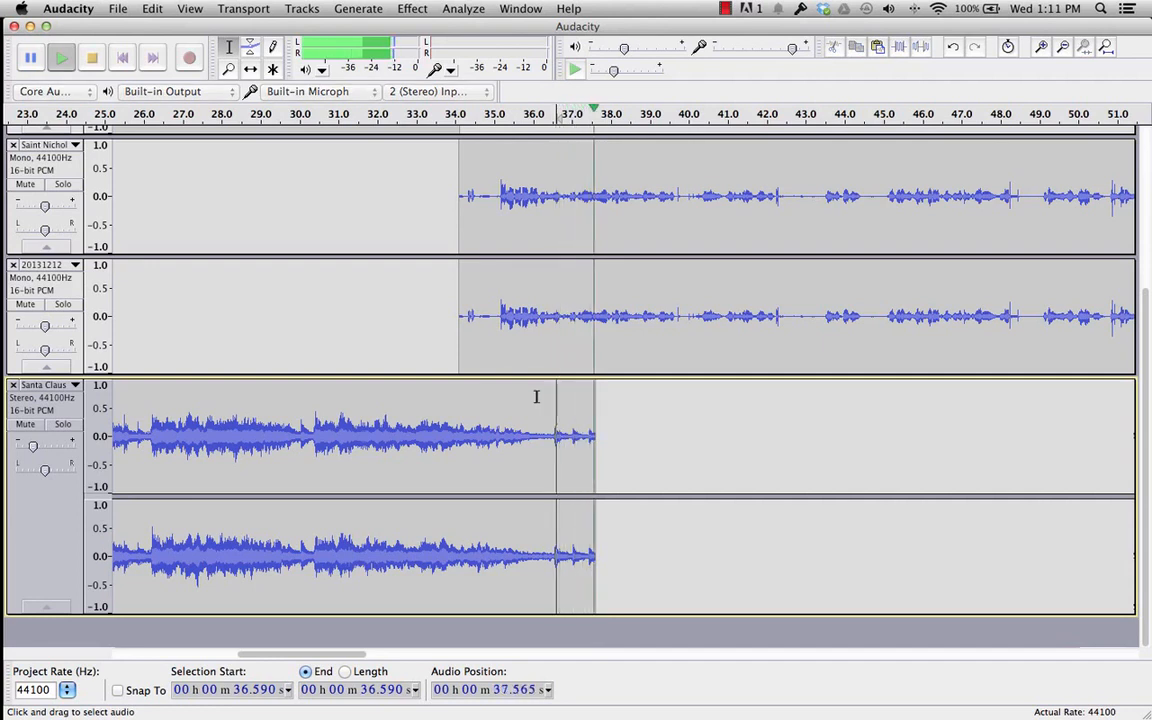
left_click_drag(553, 432, 596, 432)
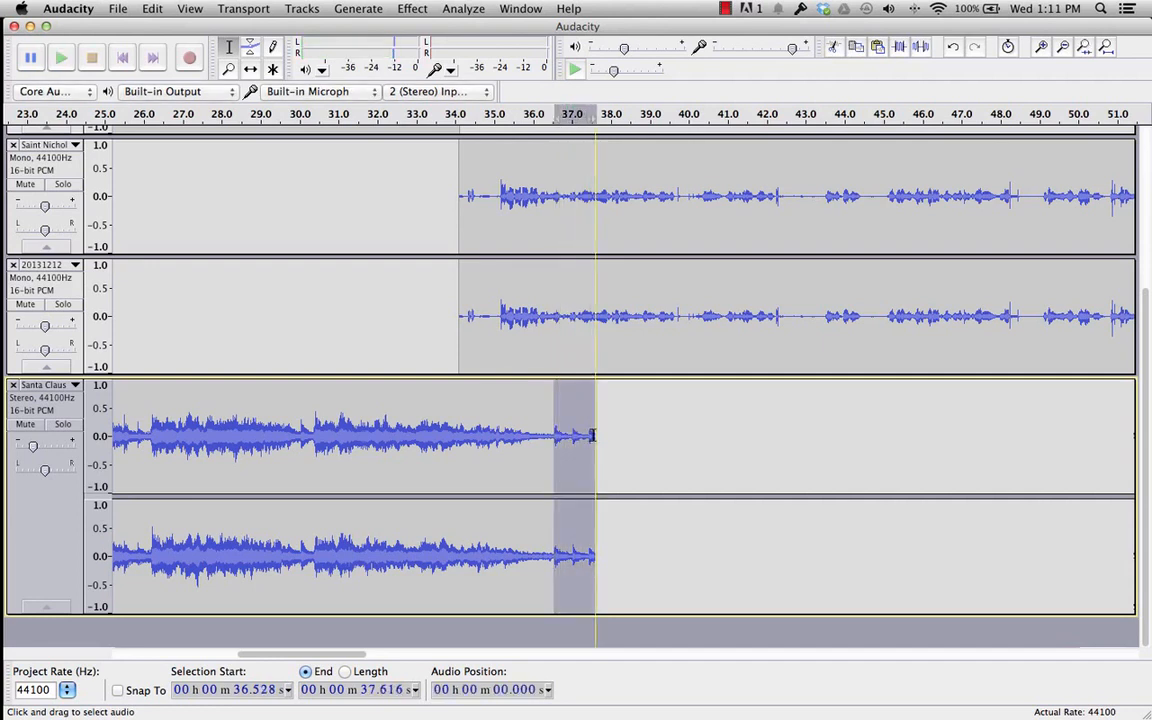
left_click(833, 46)
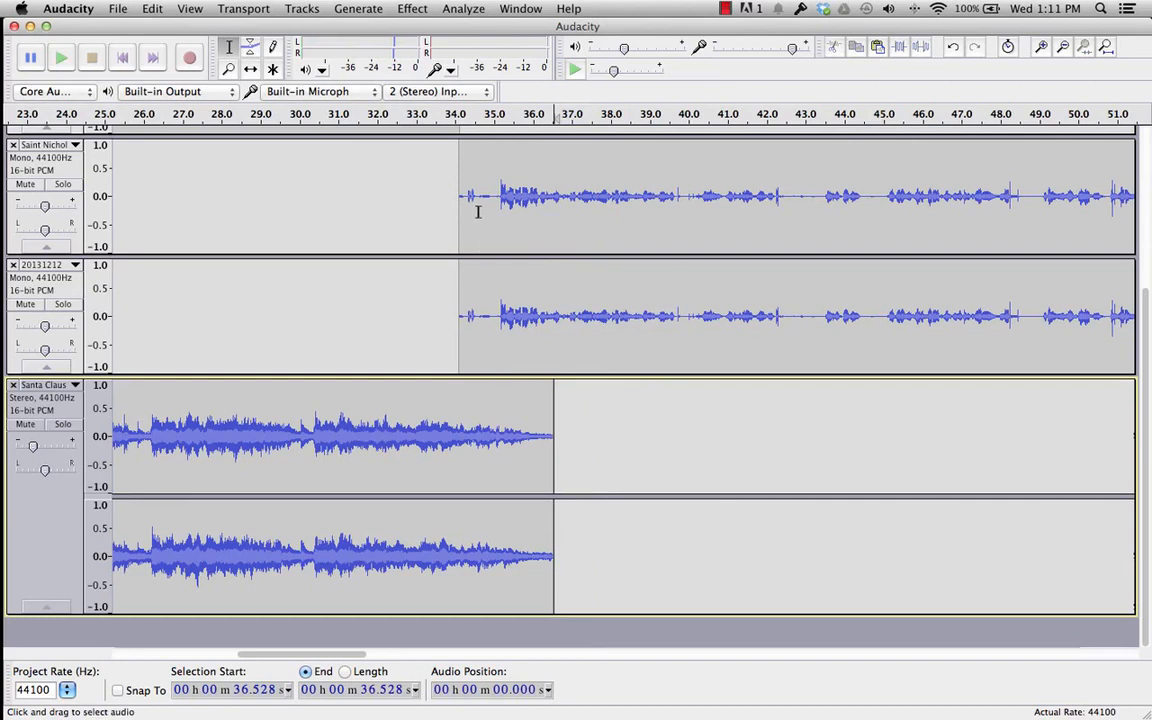
Apply Cross Fade In to both narration tracks and the Santa Claus track from about 34.1 to 36.5 seconds
scroll(478, 212, "up", 5)
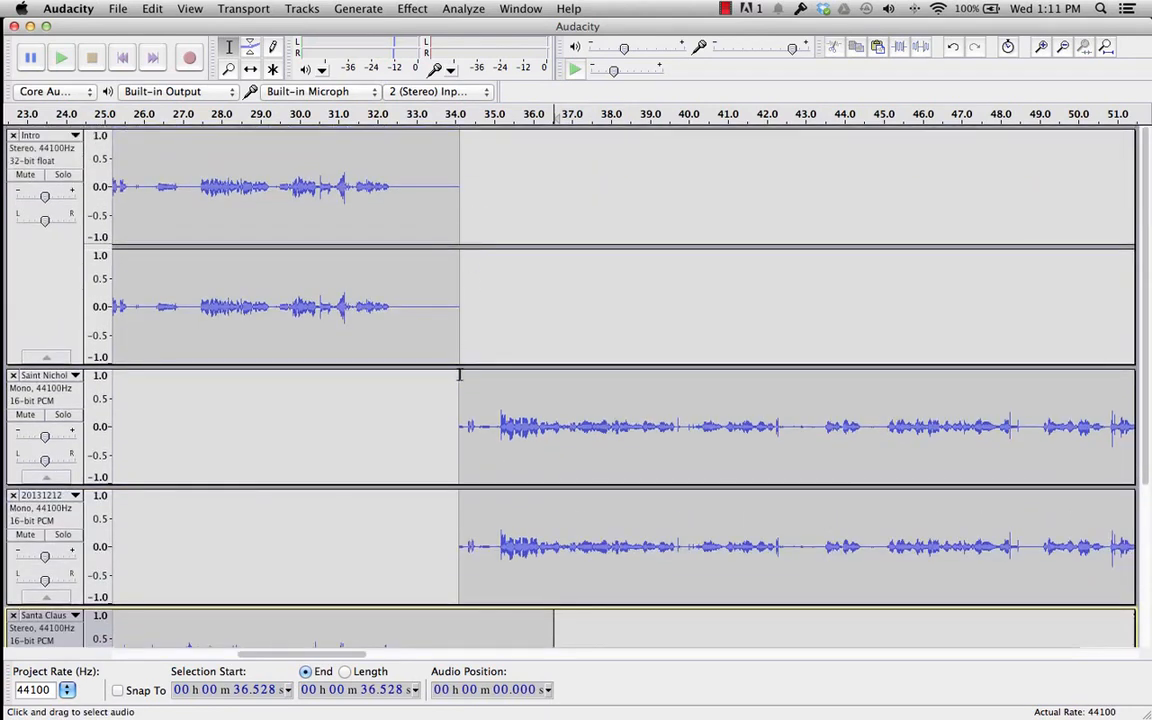
left_click_drag(459, 375, 551, 598)
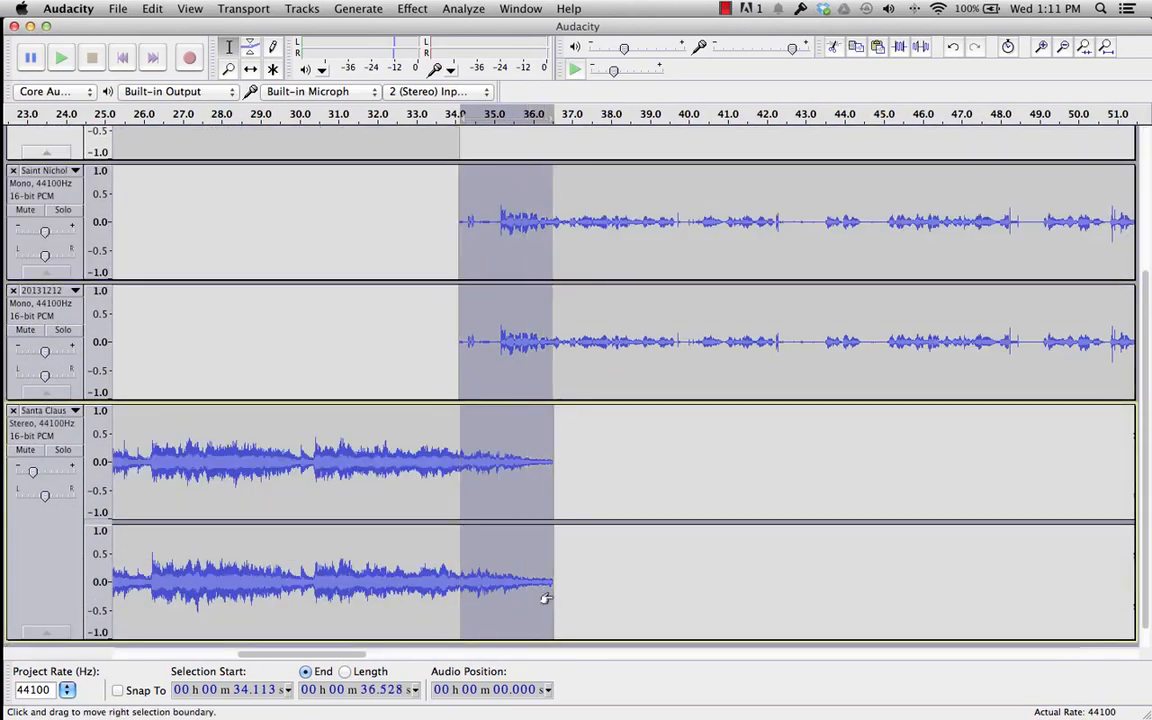
left_click(411, 9)
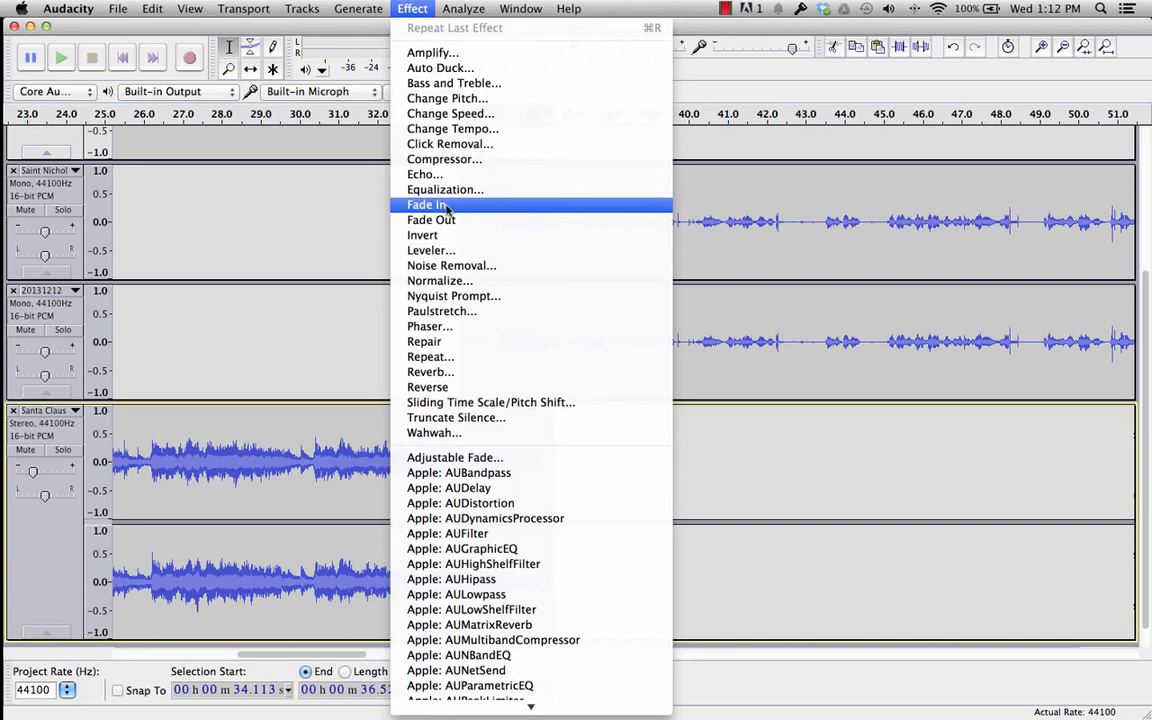
scroll(450, 221, "down", 5)
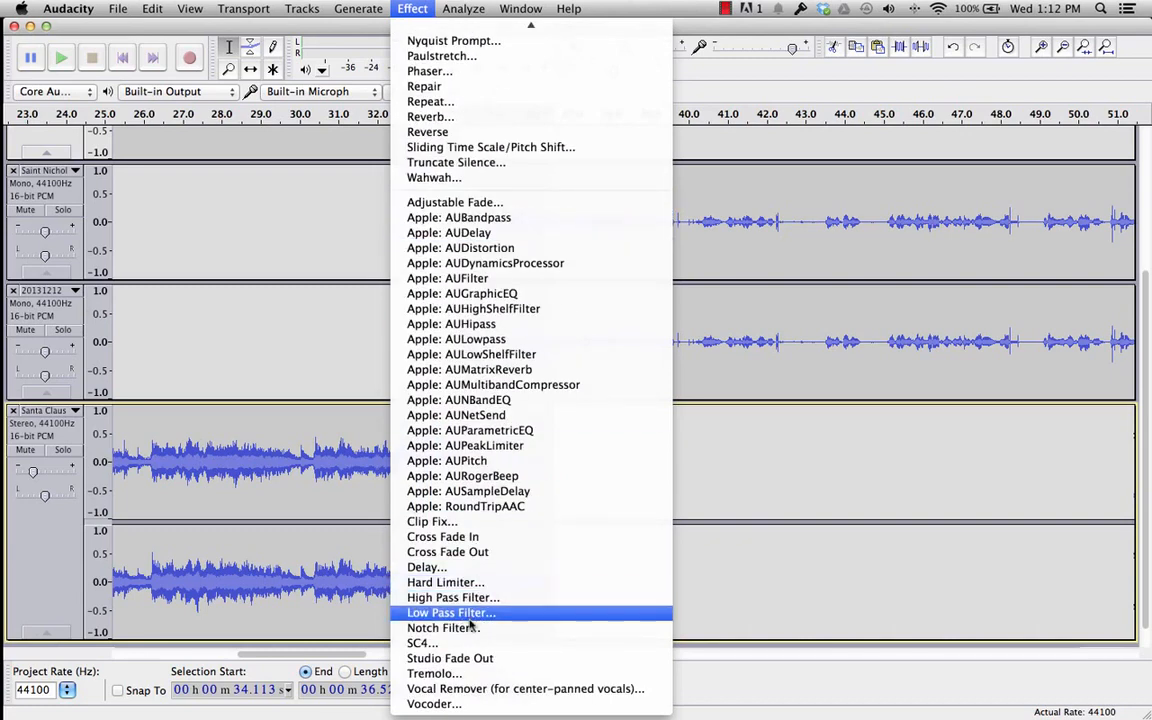
left_click(459, 542)
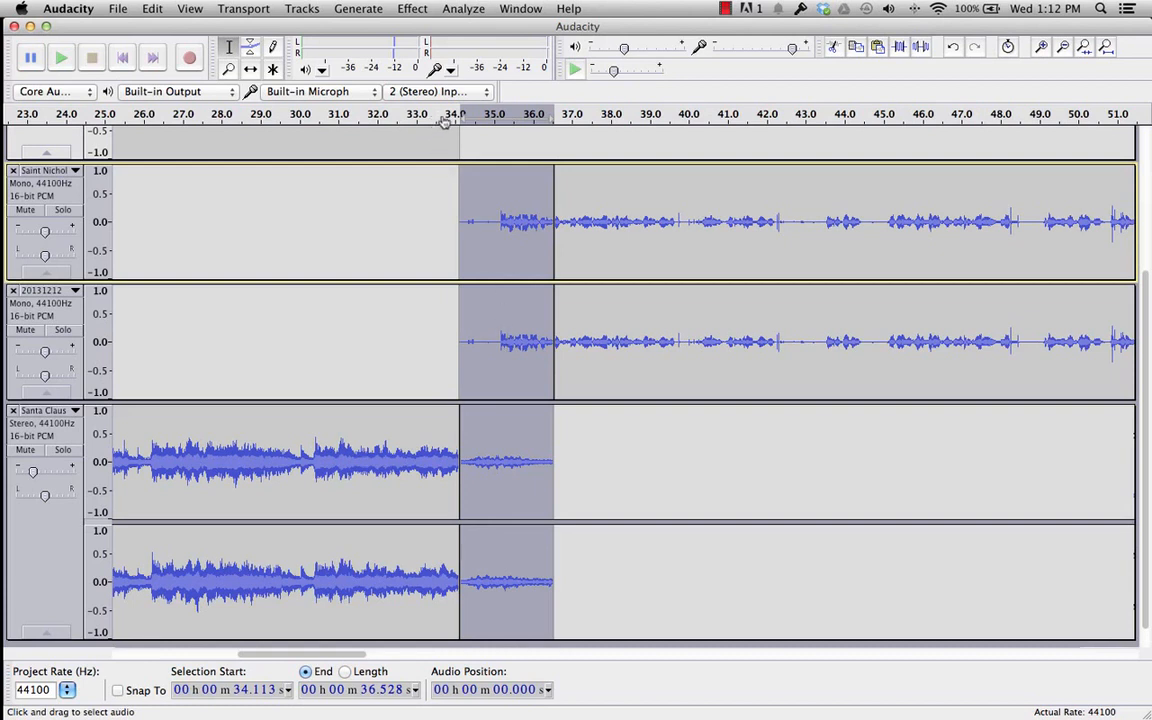
Play the cross-faded section from about 34 seconds to check how the music and narration blend
key("space")
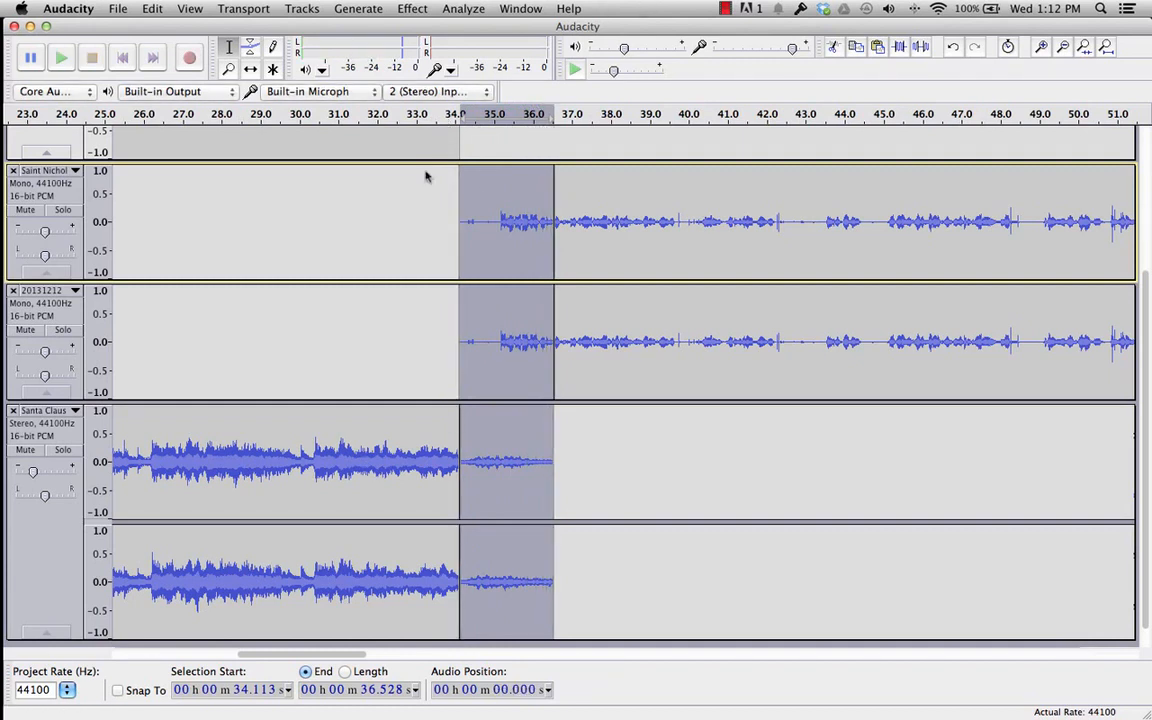
scroll(376, 290, "up", 3)
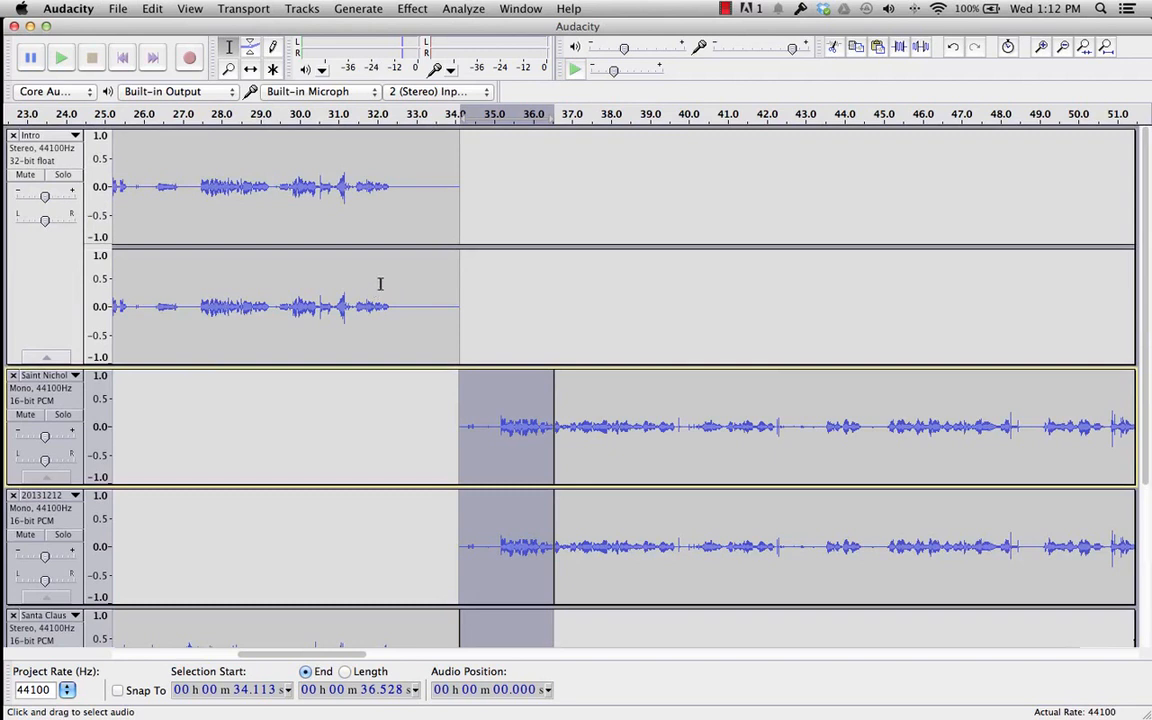
scroll(463, 358, "down", 1)
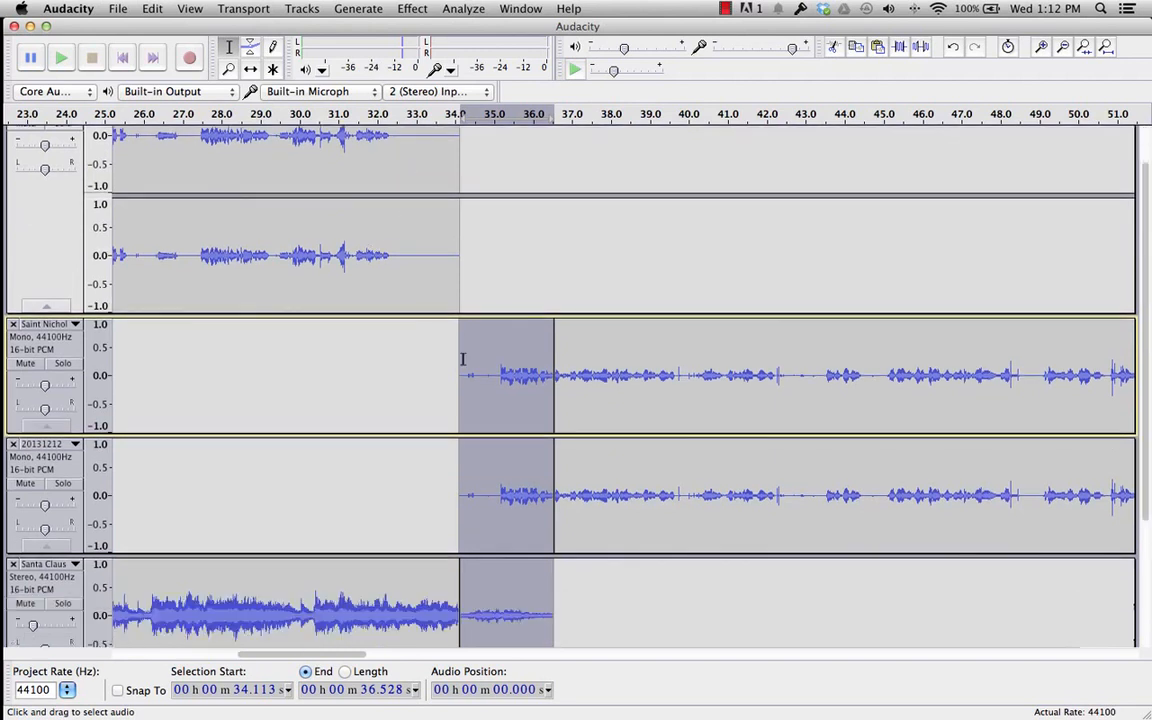
left_click(480, 375)
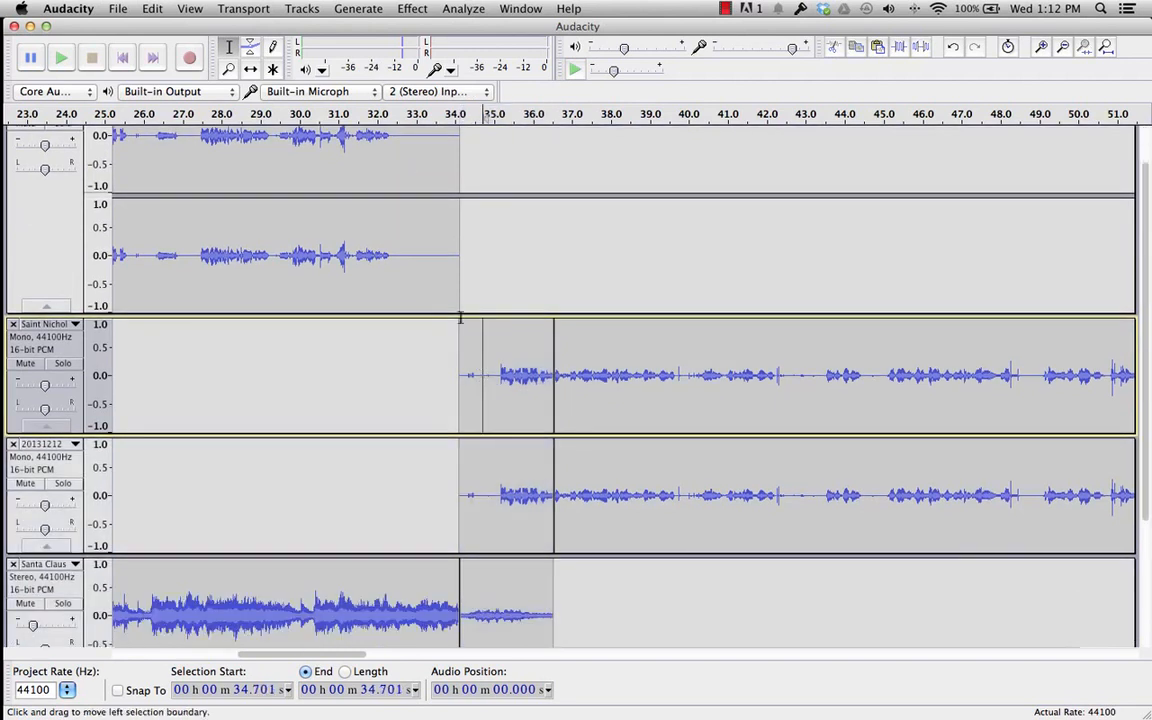
left_click(463, 113)
key("space")
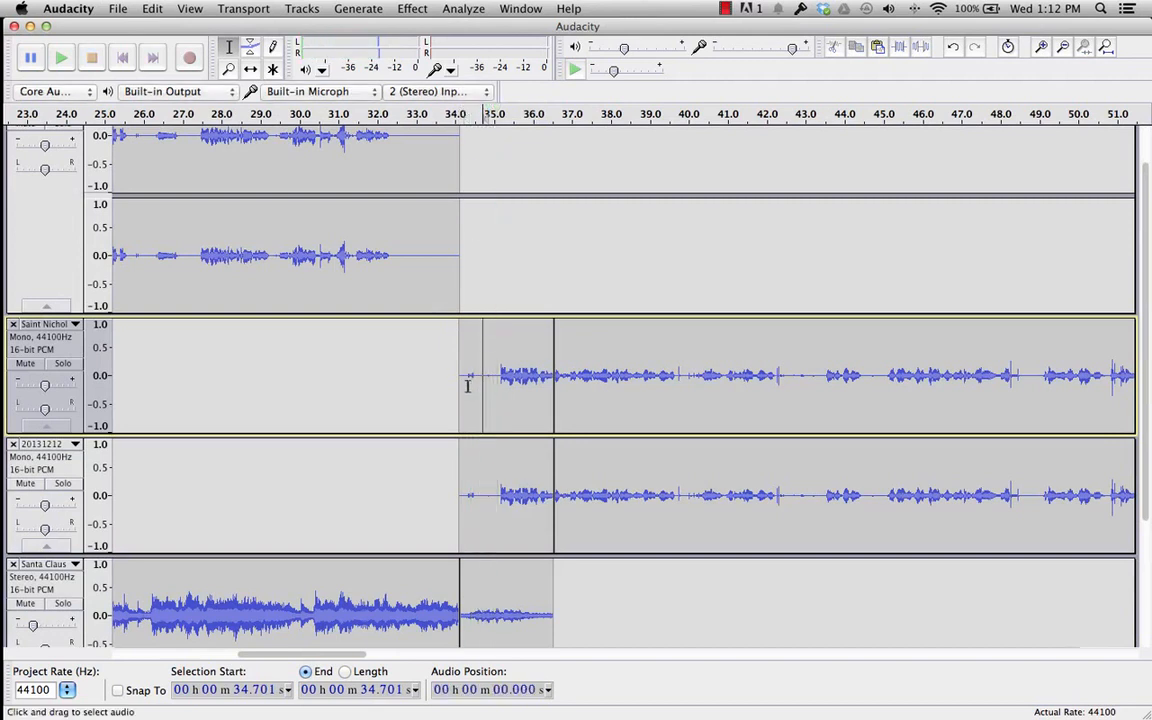
Select the cross-faded section from about 34.1 to 36.5 seconds across both narration tracks and the Santa Claus track
left_click_drag(465, 376, 480, 377)
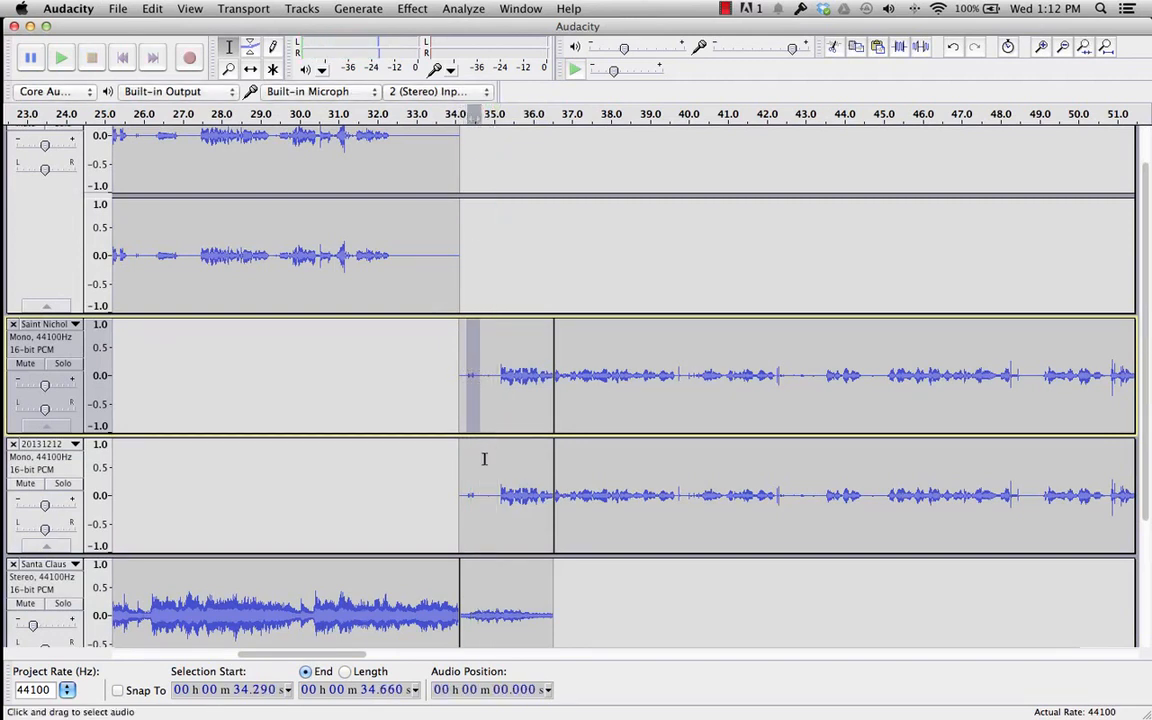
left_click_drag(484, 507, 460, 364)
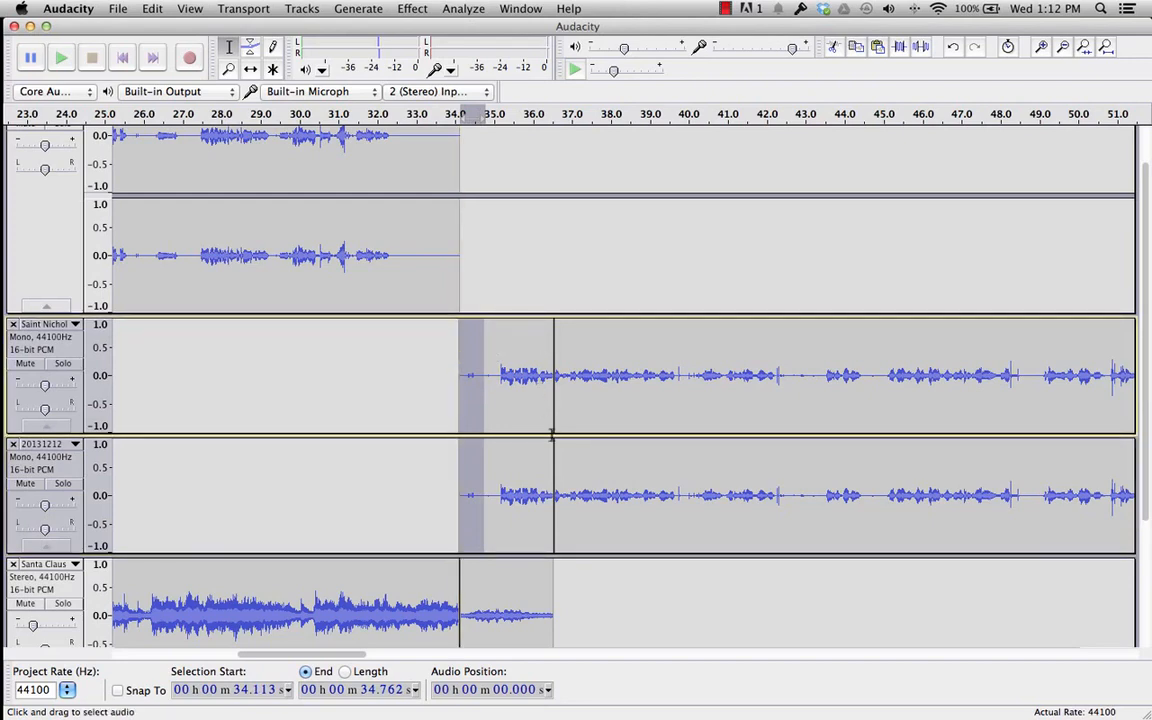
scroll(552, 432, "down", 5)
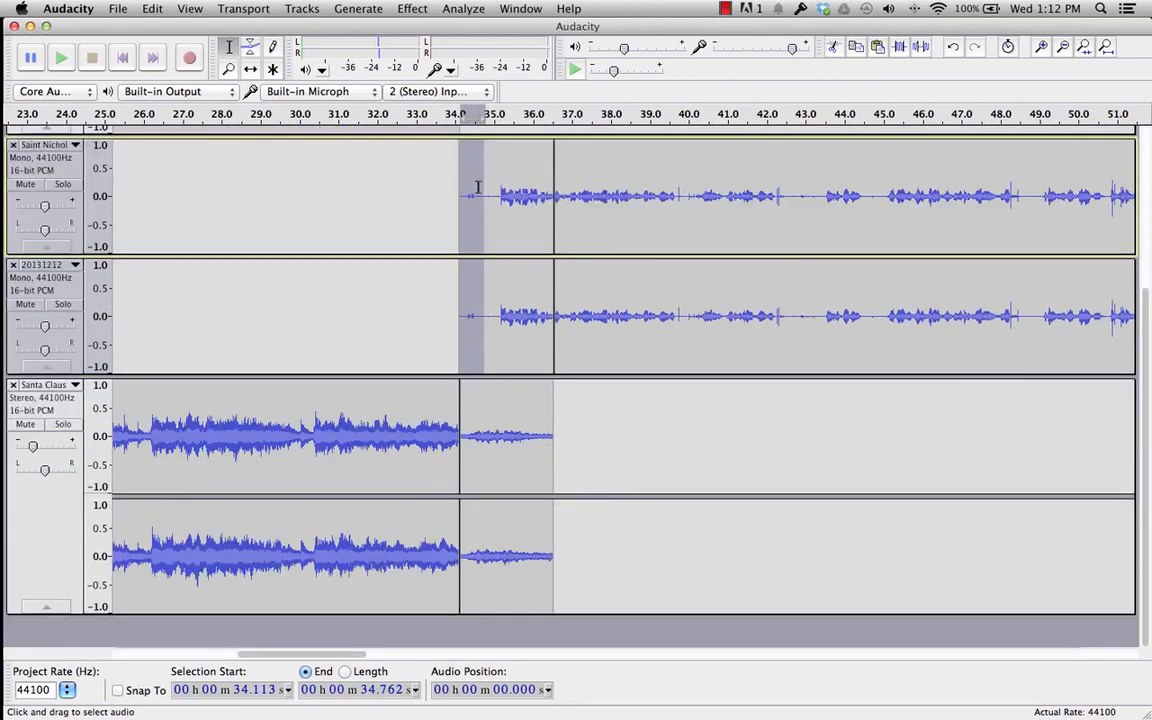
left_click(477, 187)
left_click_drag(462, 180, 546, 474)
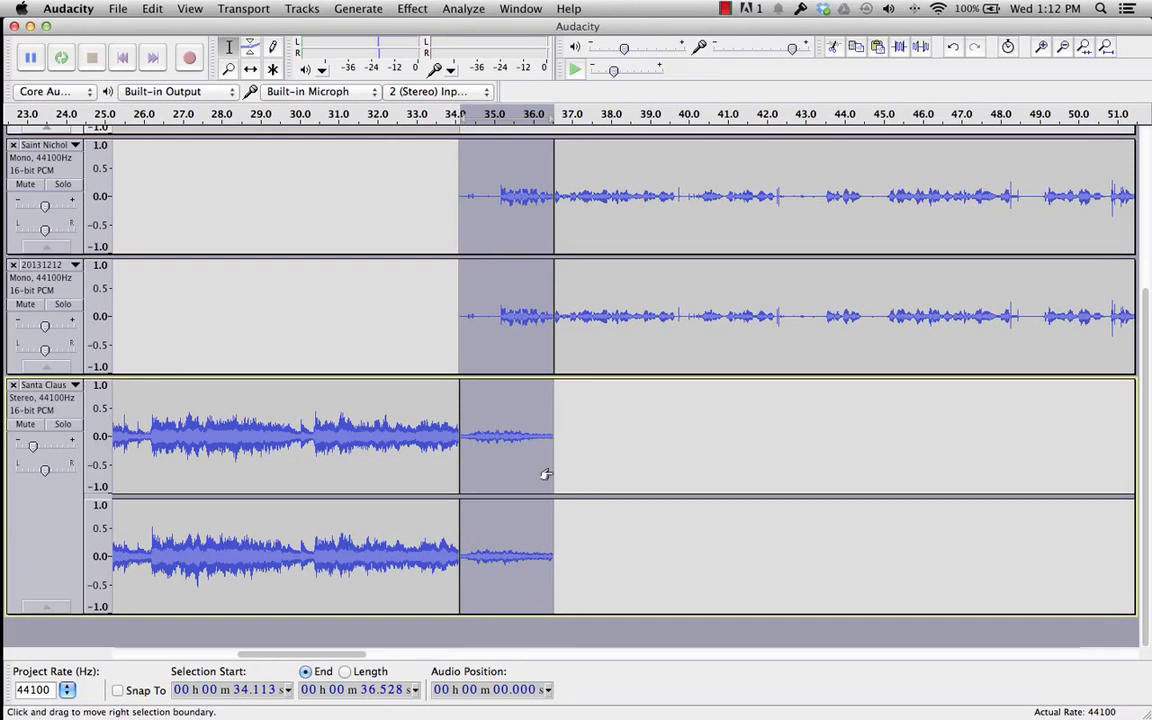
key("super+shift+4")
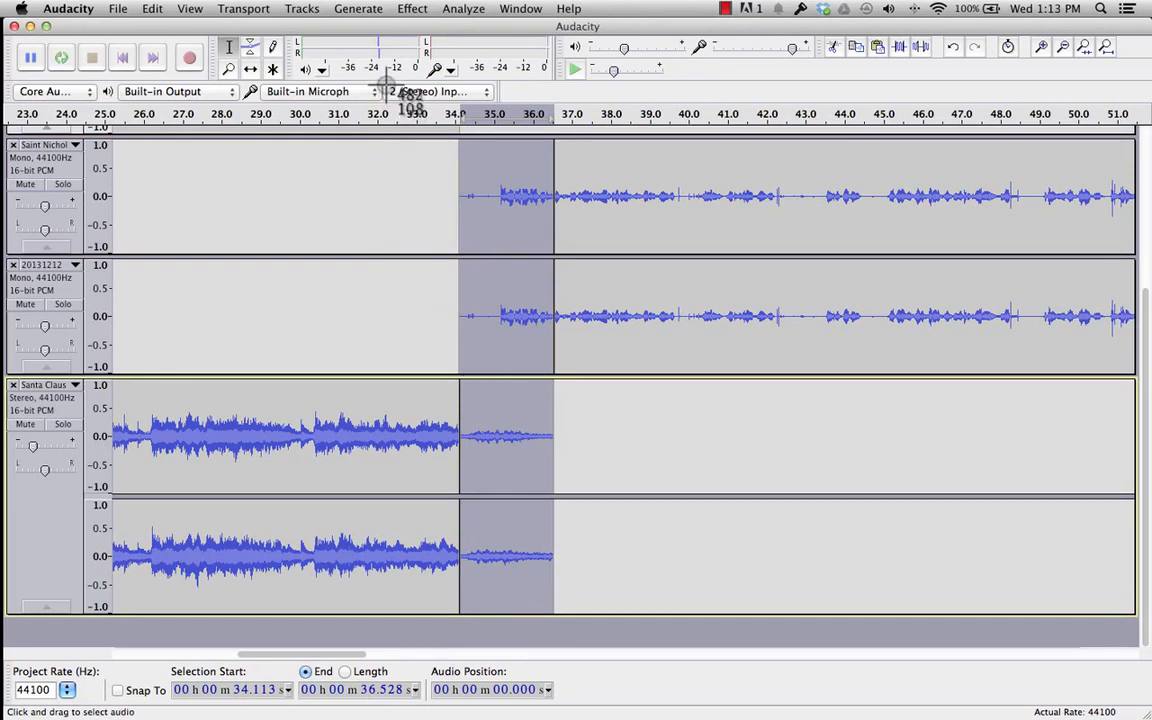
left_click_drag(383, 66, 643, 660)
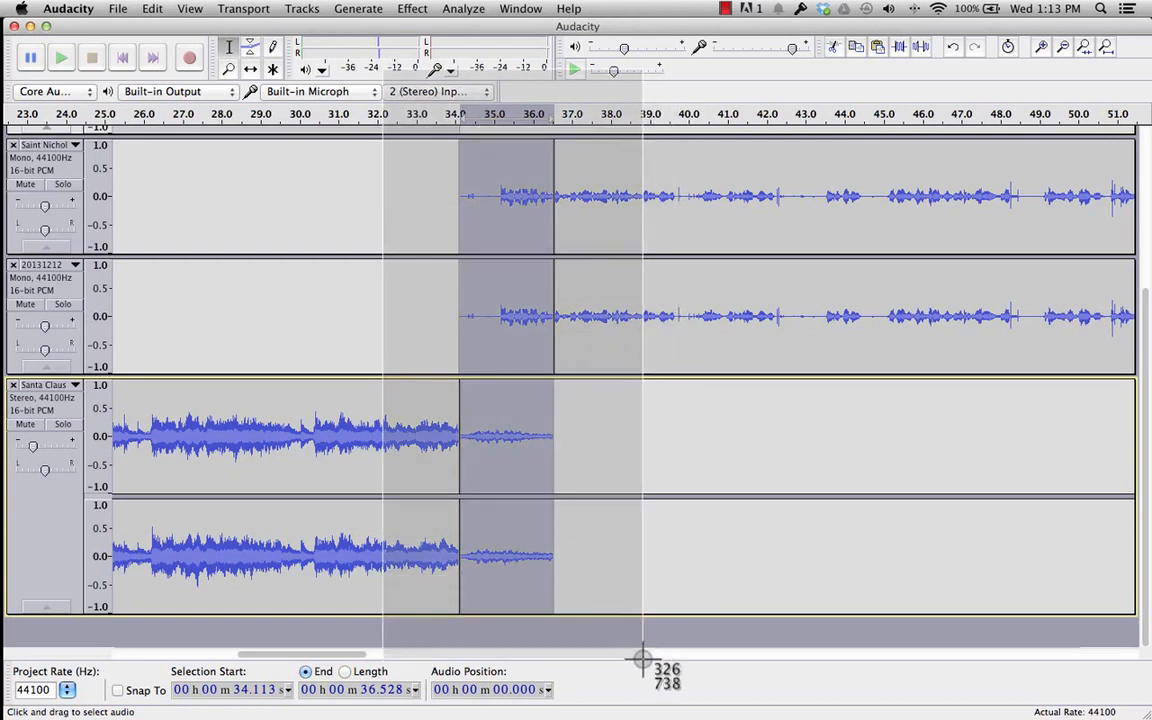
left_click_drag(643, 660, 641, 660)
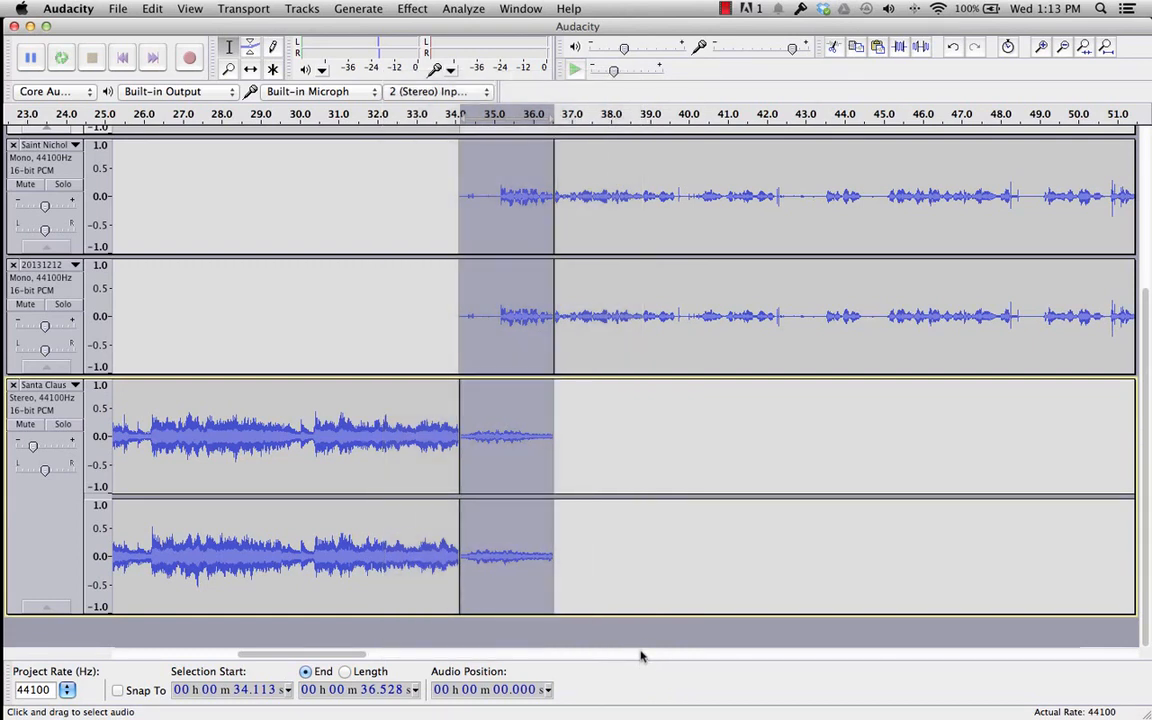
Capture a screenshot of the whole Audacity window with the cross-faded section selected
key("super+shift+4")
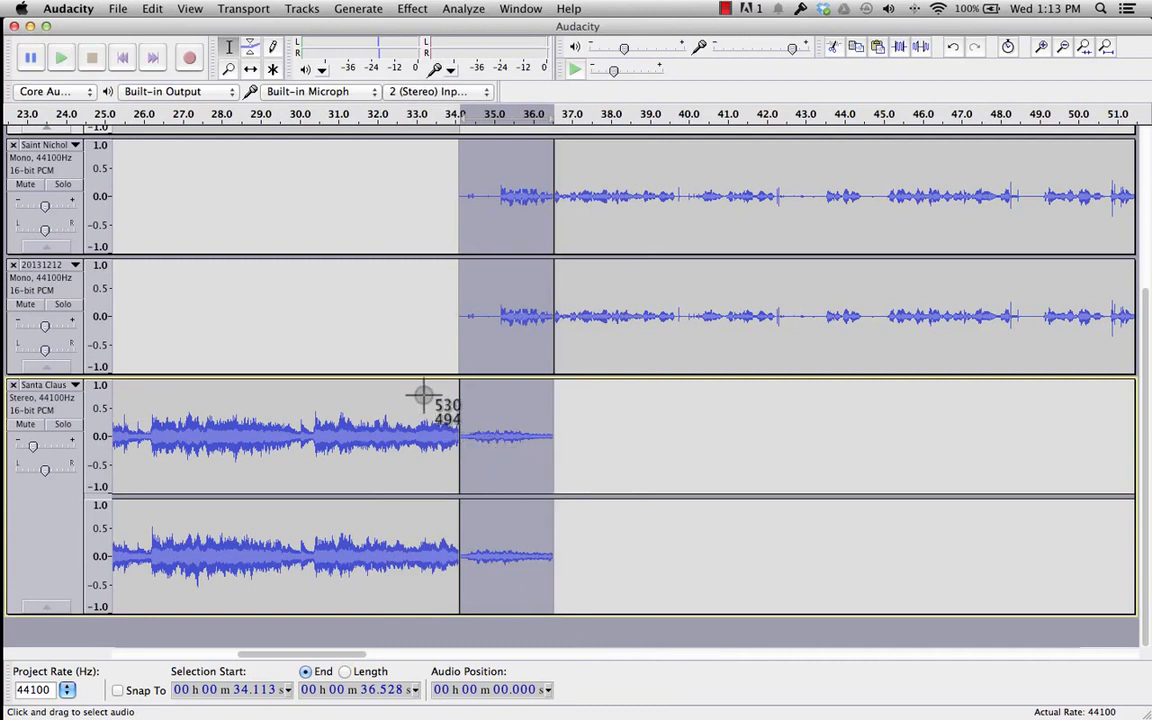
key("space")
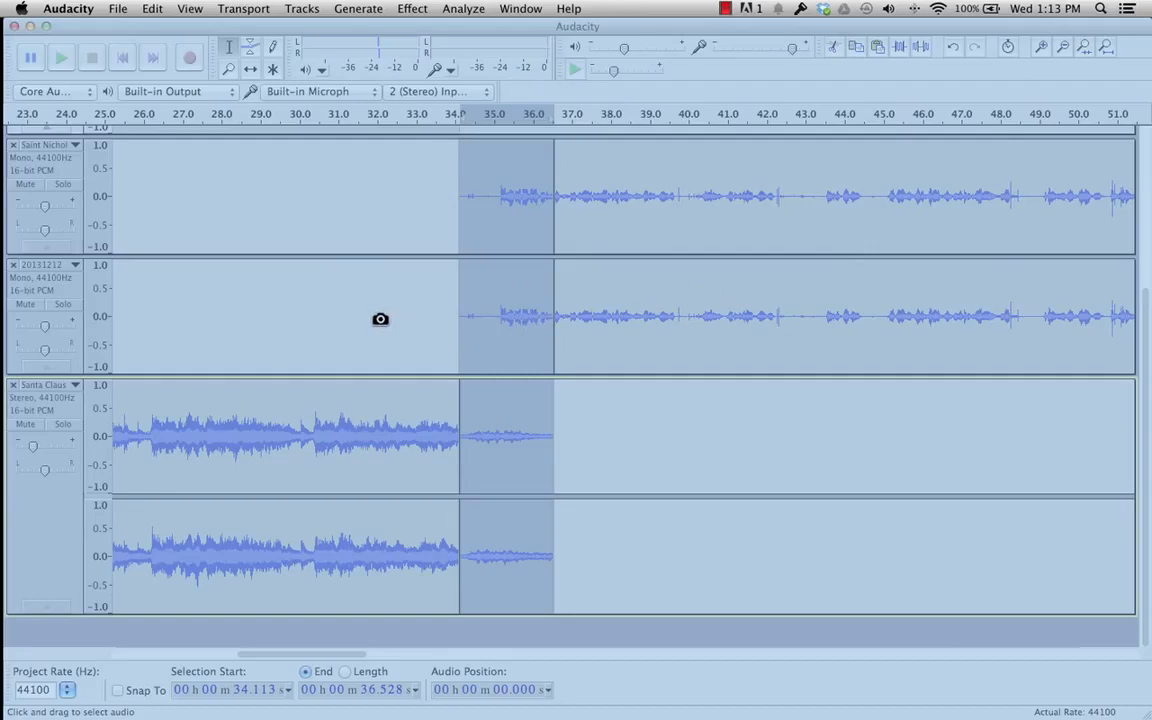
left_click(311, 309)
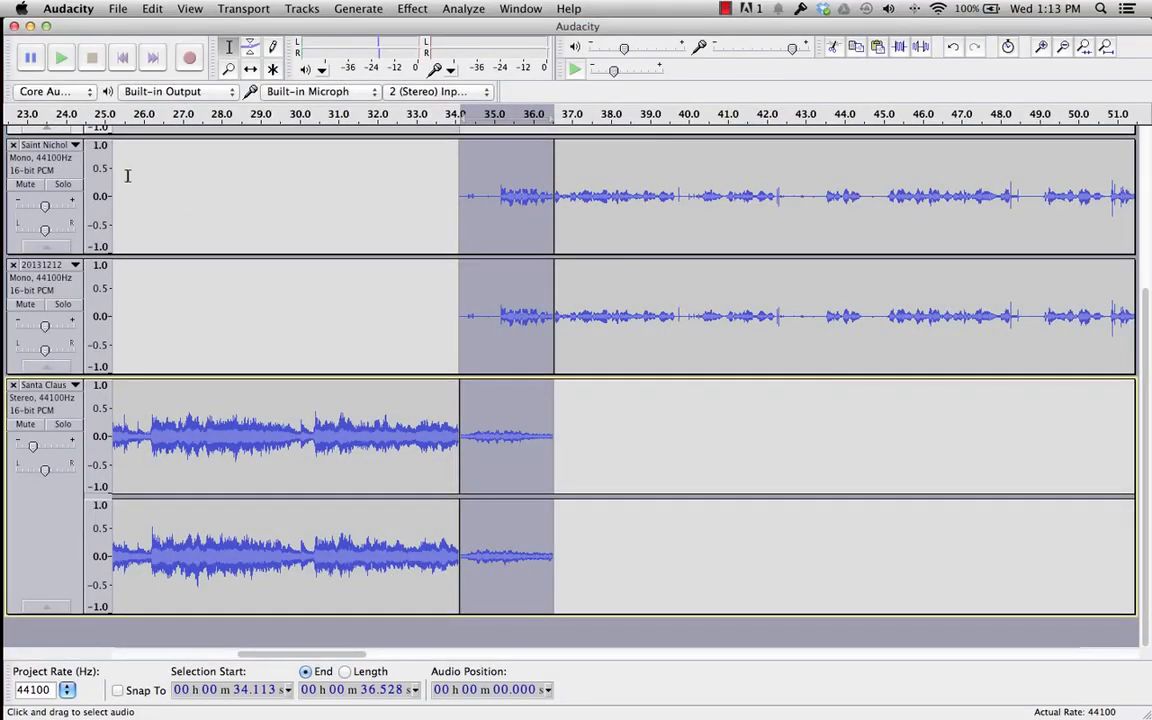
Switch to Finder, compare the two new desktop screenshots and delete the full-screen one taken at 1.12.58 PM
key("super+Tab")
key("super+Tab")
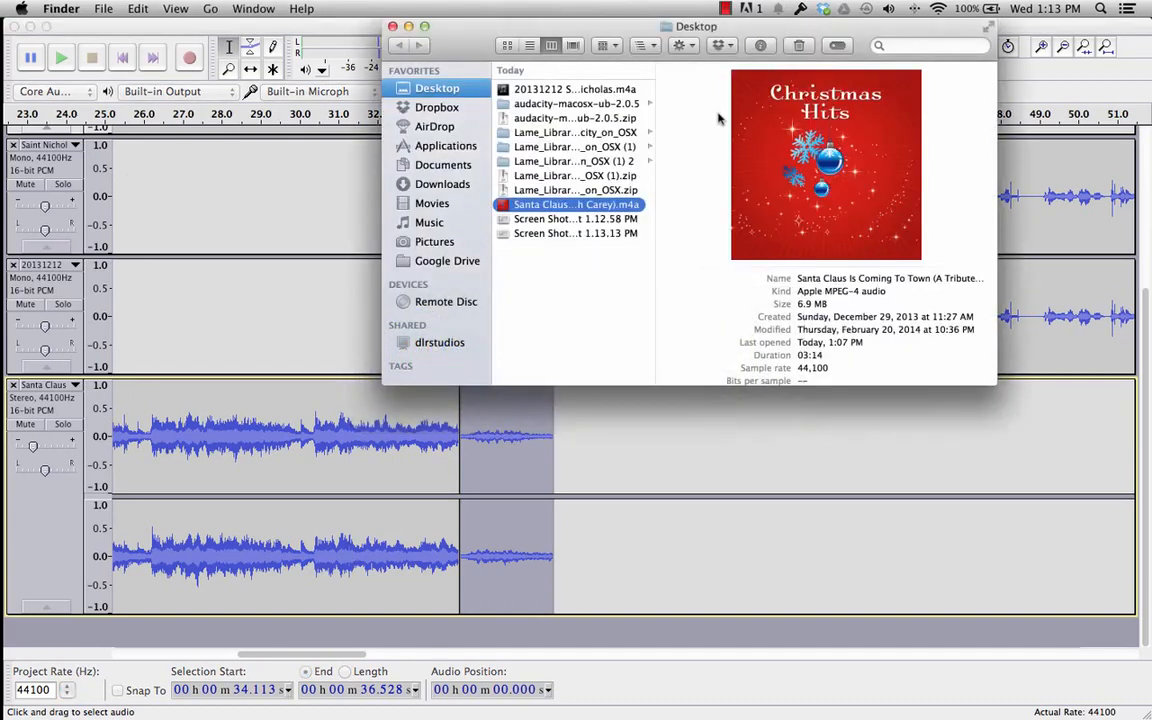
left_click(545, 234)
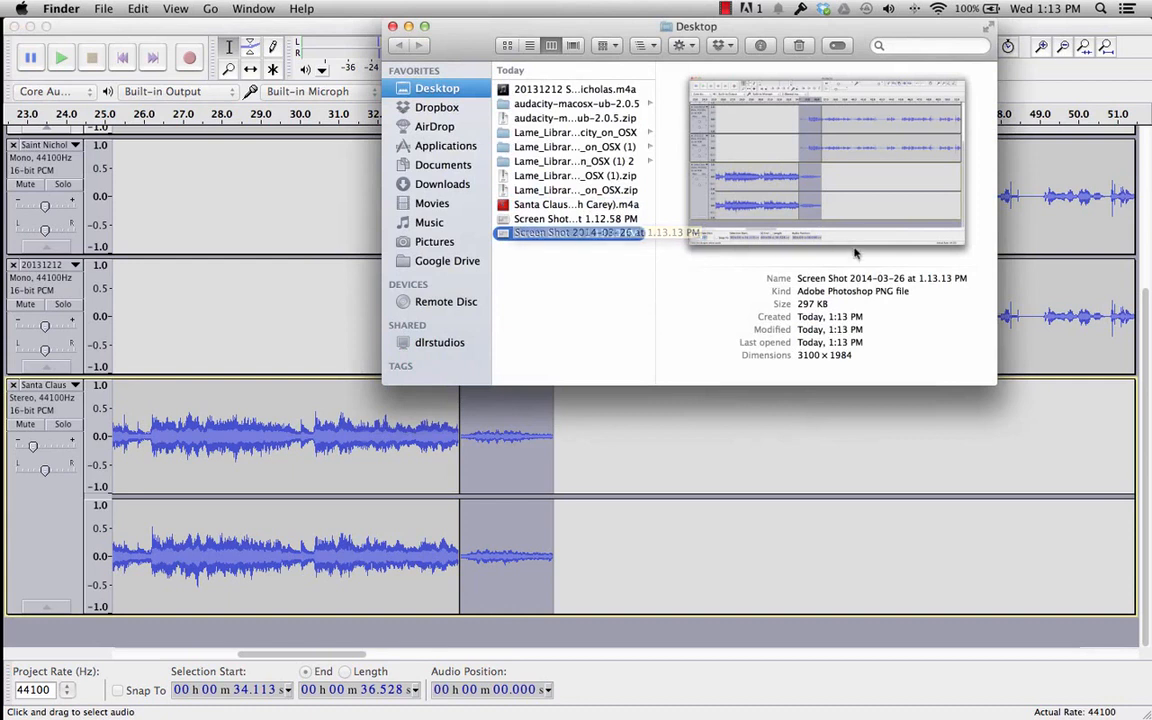
key("Up")
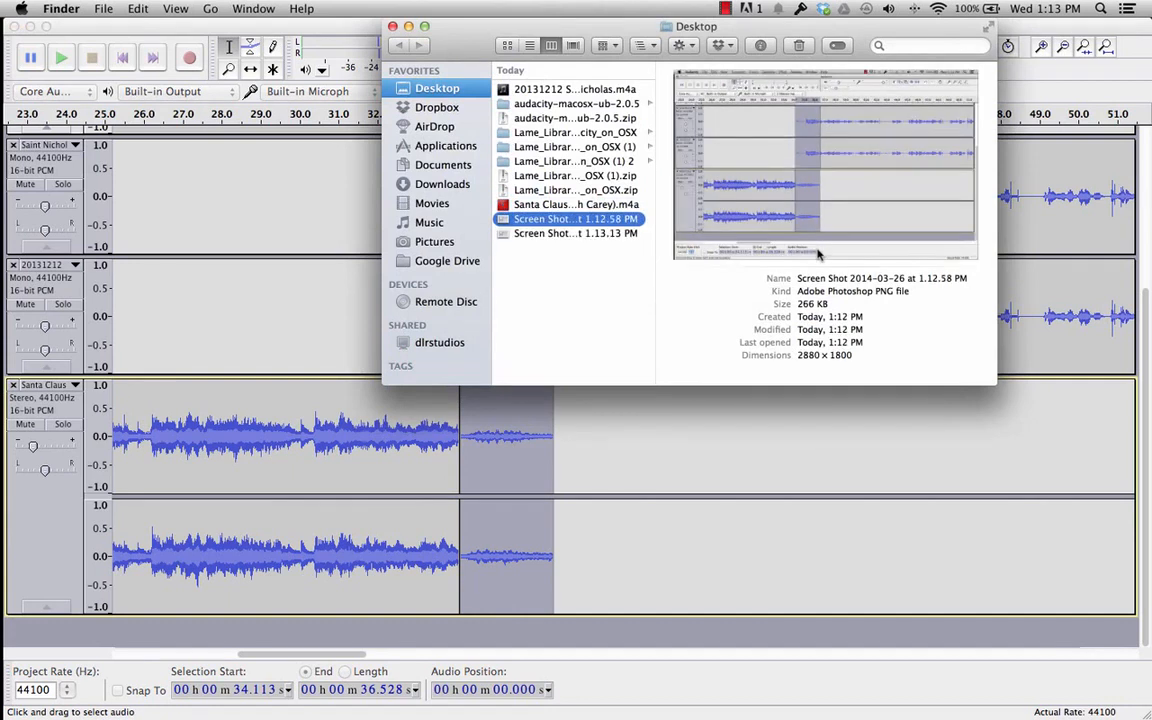
key("super+BackSpace")
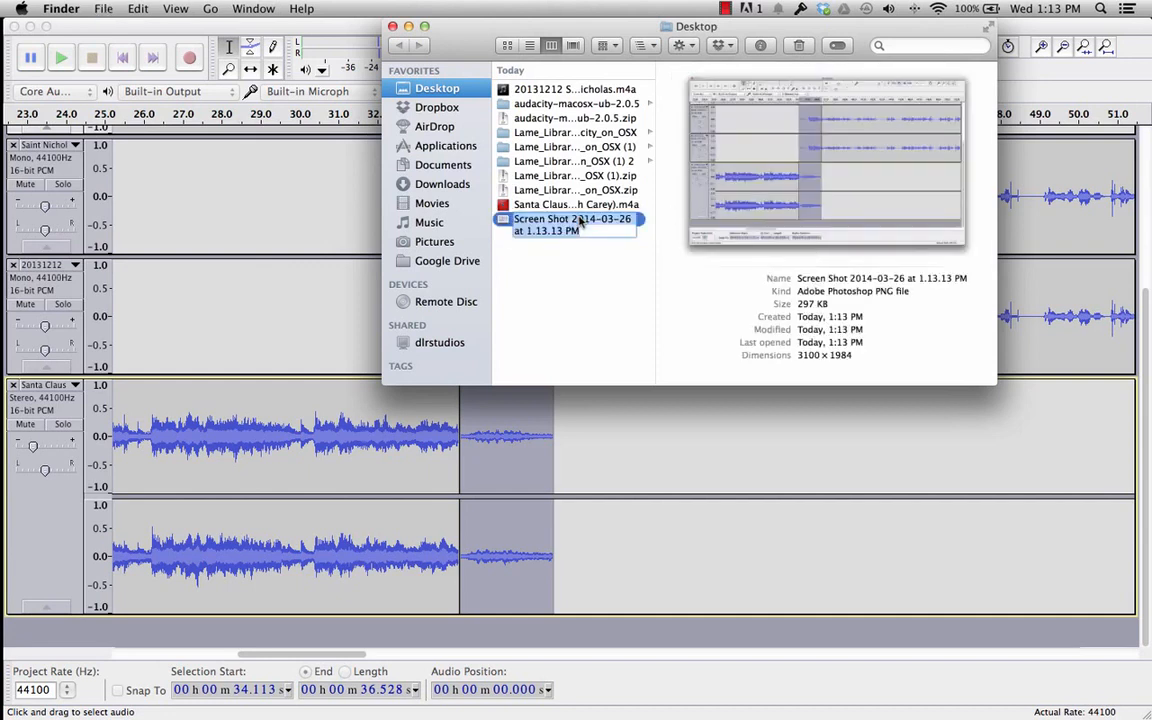
Rename the remaining desktop screenshot as Cross-fade
key("Return")
type("Cross")
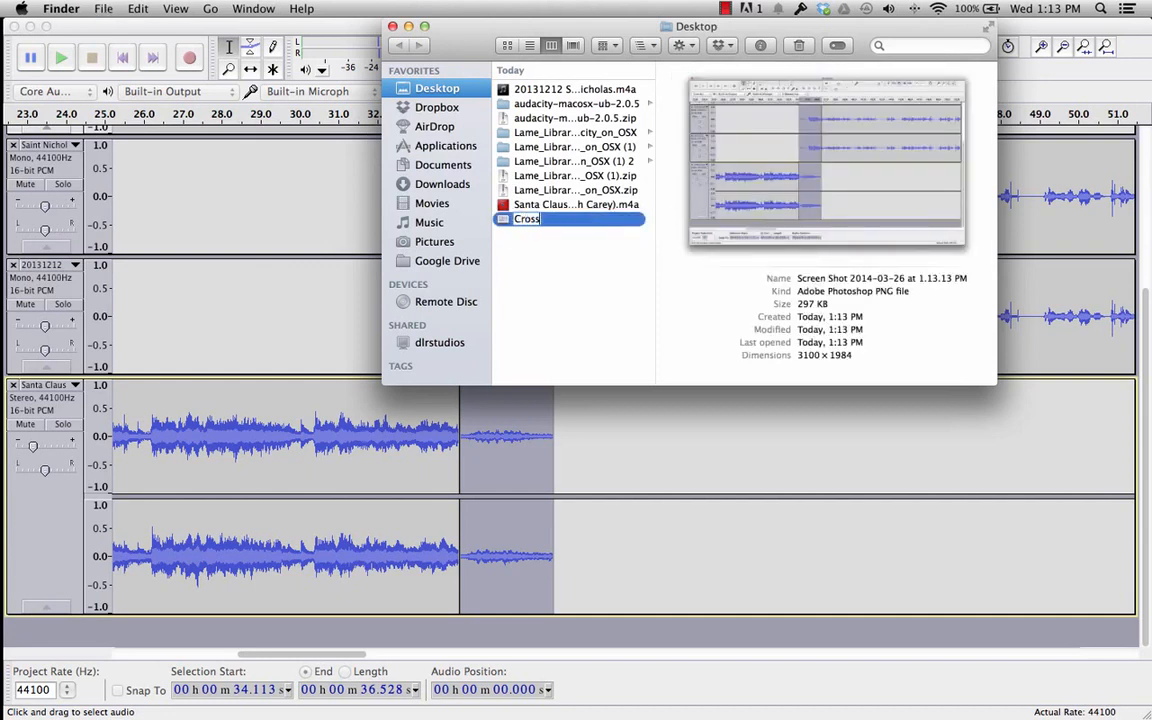
type("-fade")
key("Return")
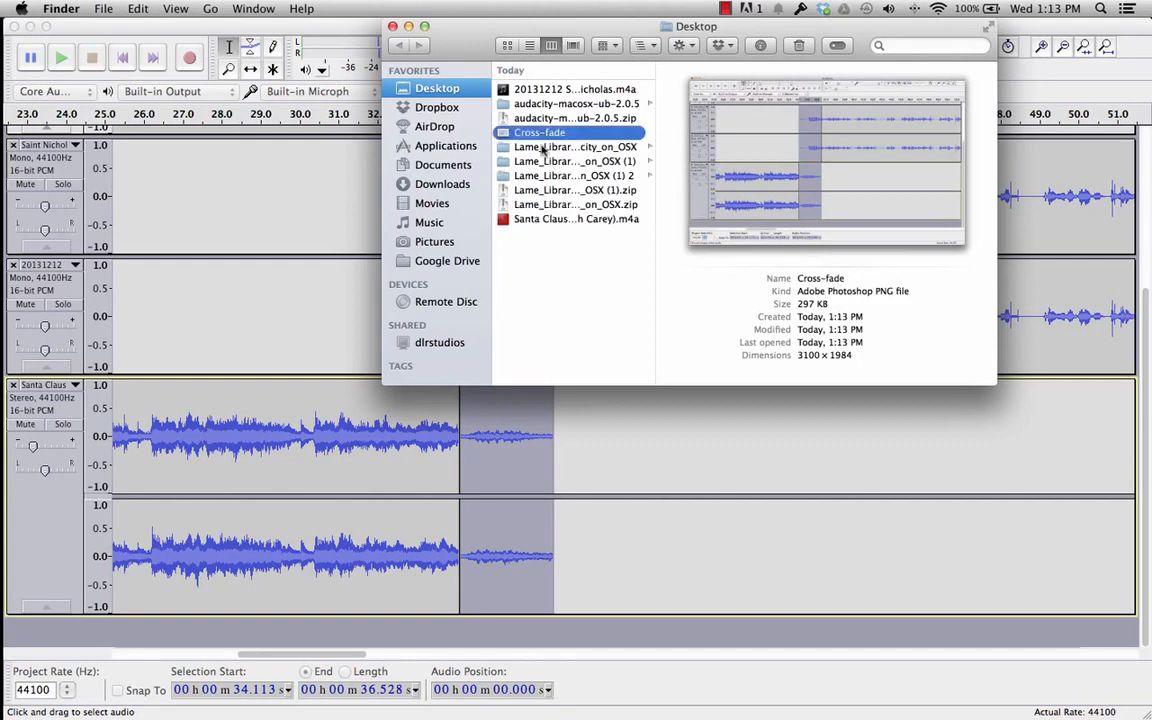
Switch to Chrome and bring up the portfolio's Audacity page that is open for editing in Google Sites
key("super+Tab")
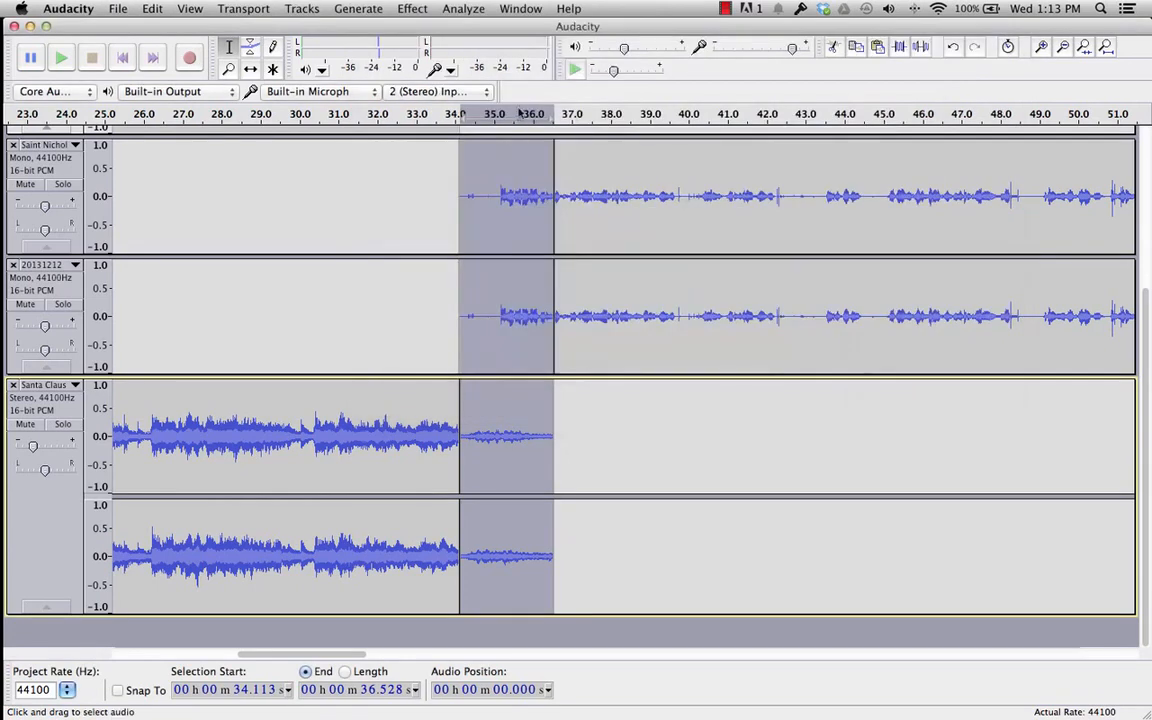
key("super+Tab")
key("super+Tab")
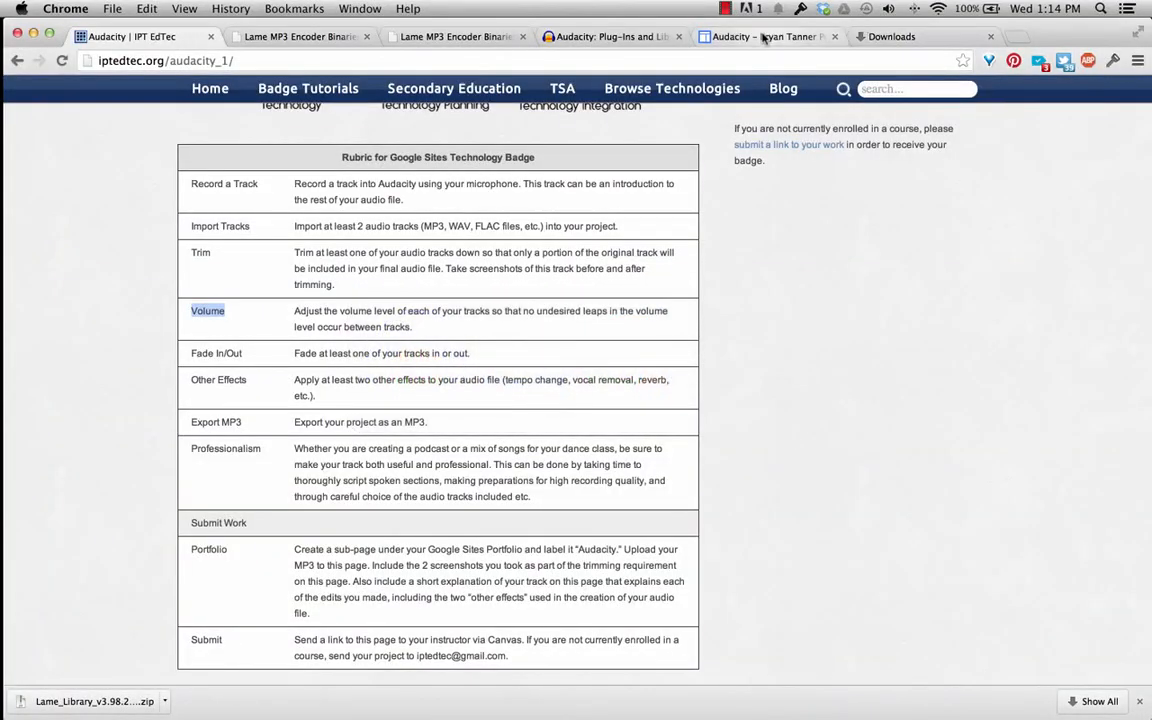
left_click(760, 37)
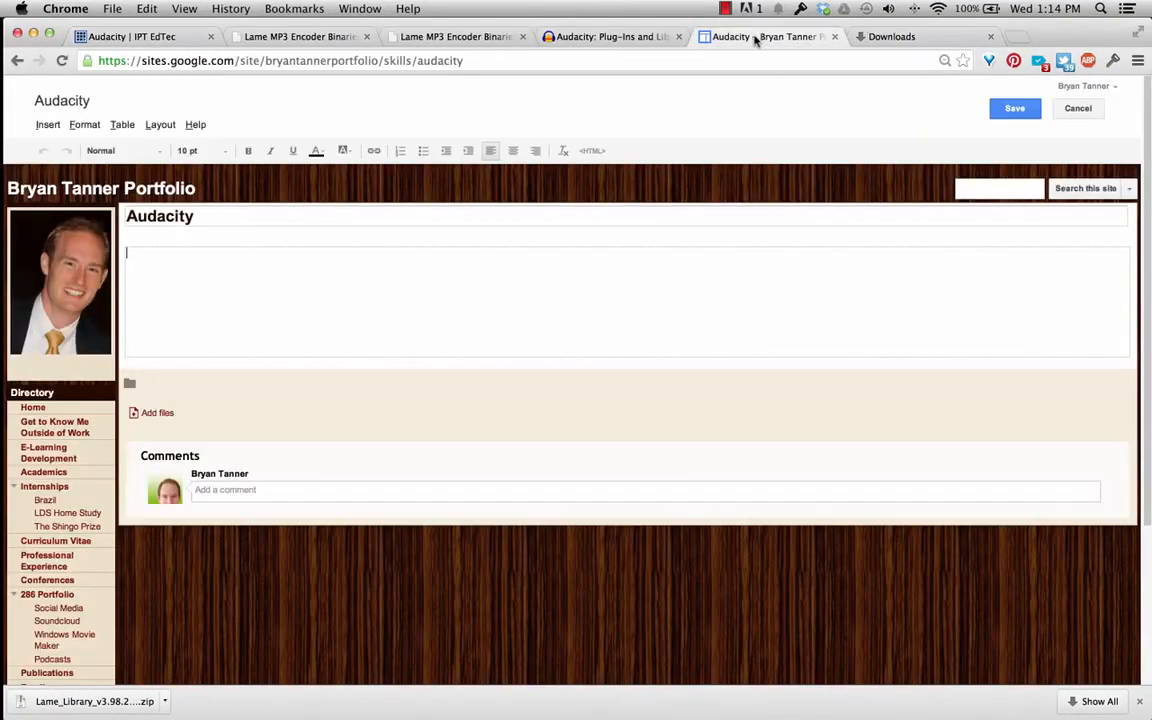
Upload the Cross-fade screenshot from the Desktop and insert it as an image on the Audacity page
left_click(41, 125)
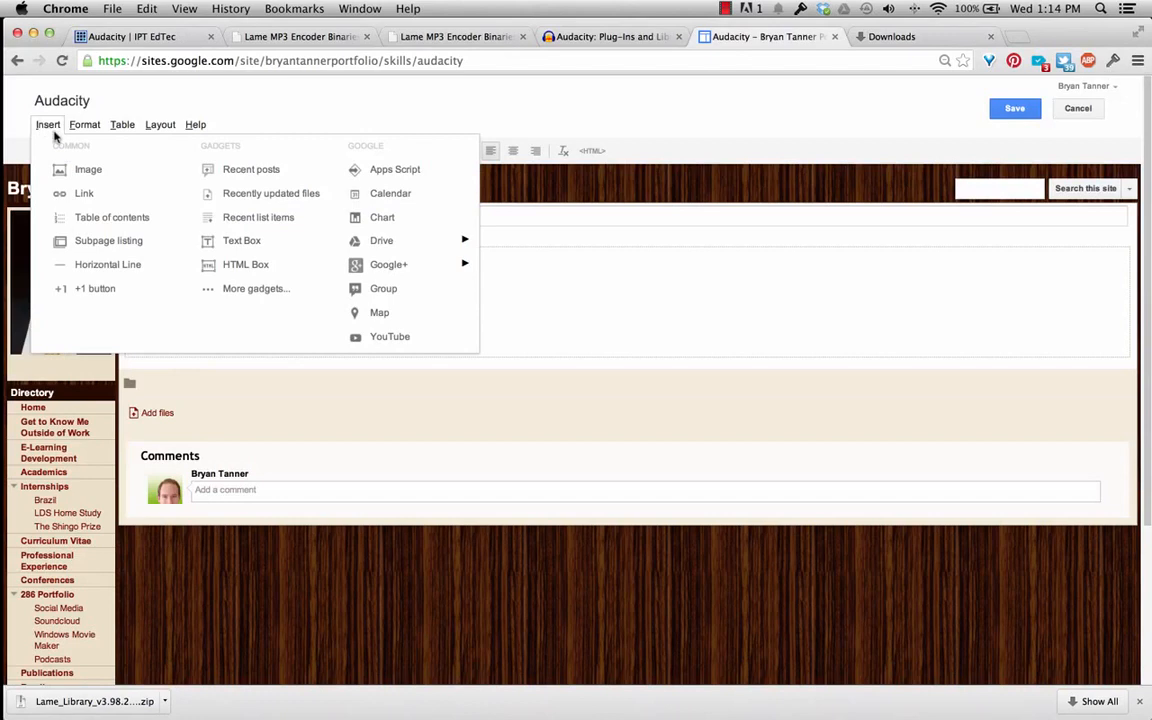
mouse_move(424, 234)
left_click(92, 172)
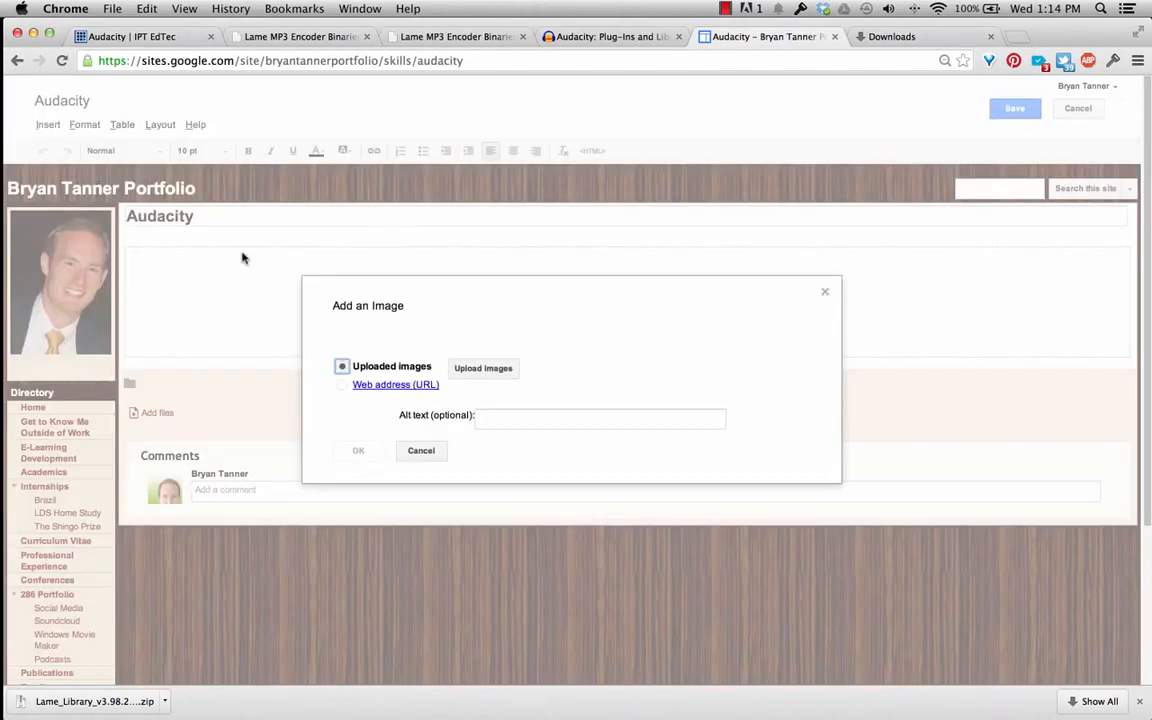
left_click(476, 368)
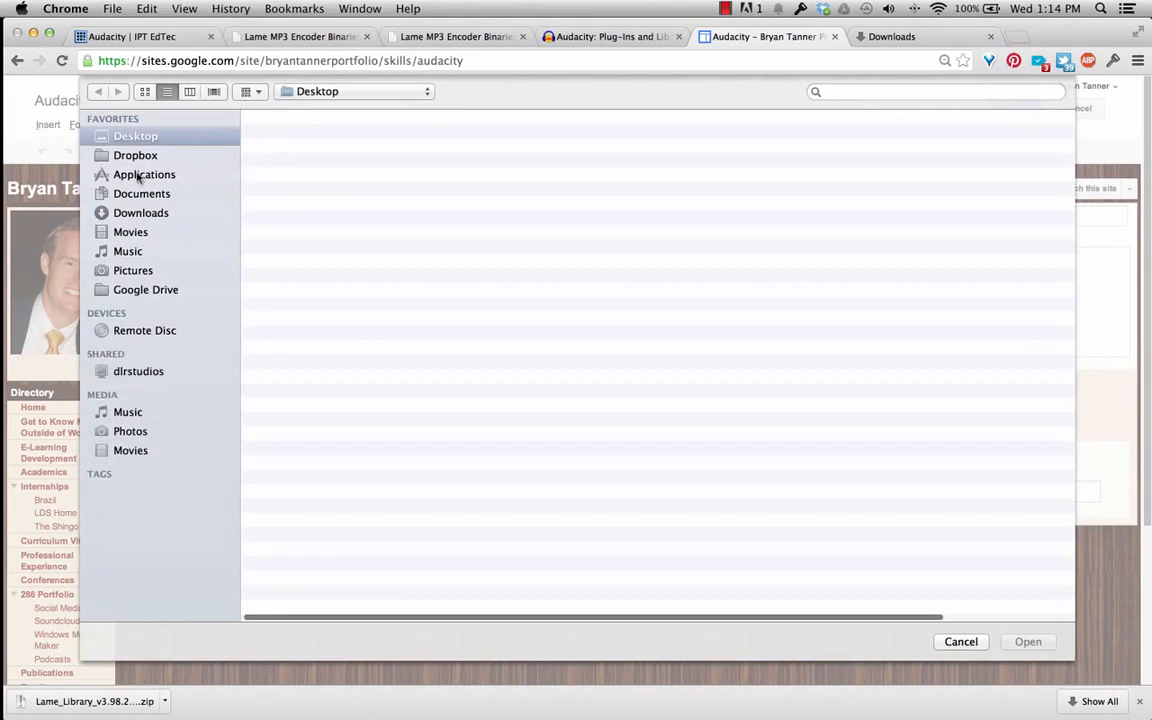
left_click(304, 239)
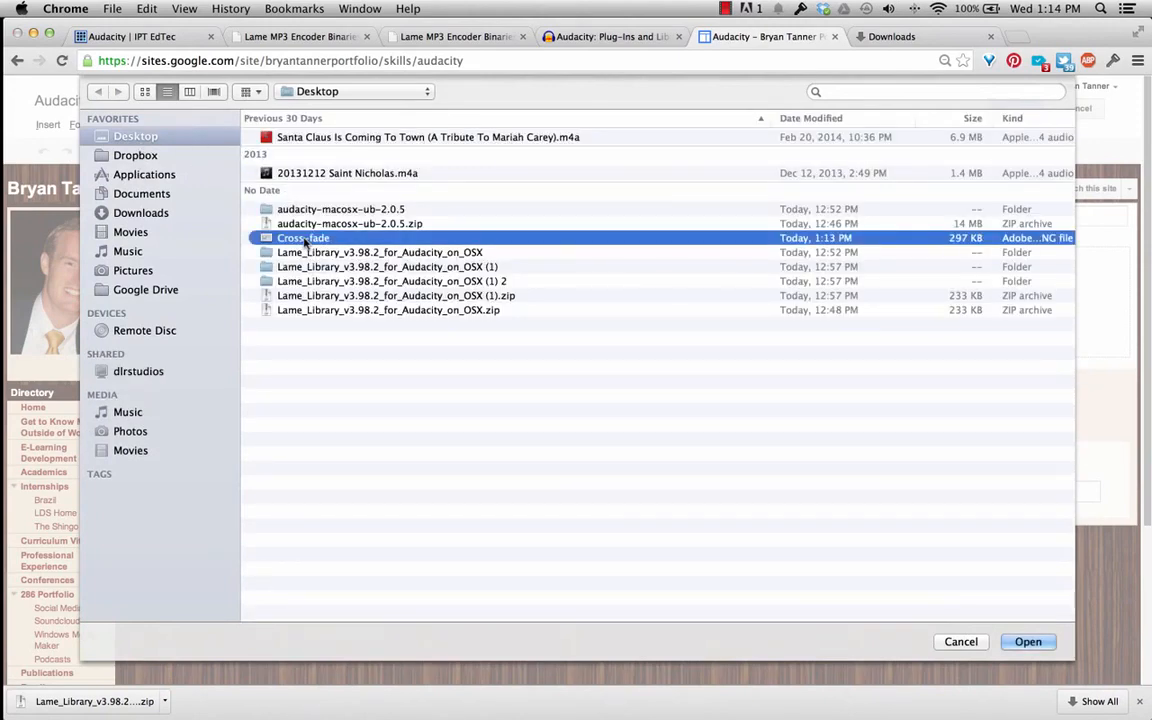
double_click(305, 242)
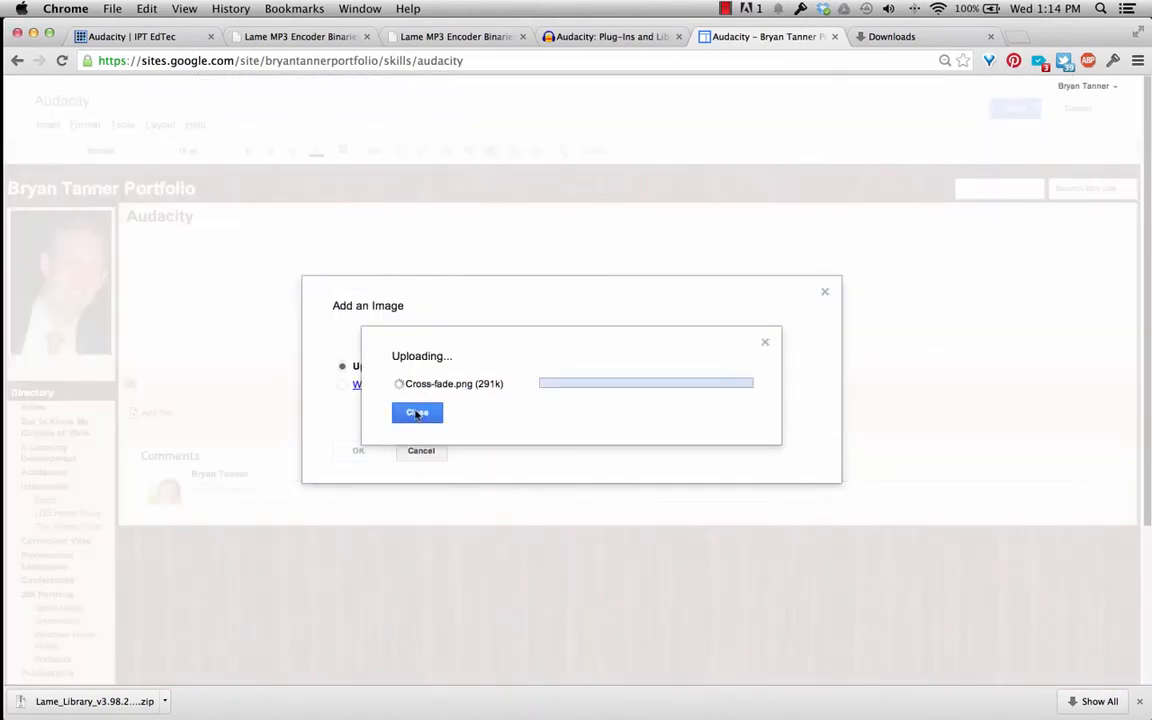
left_click(417, 412)
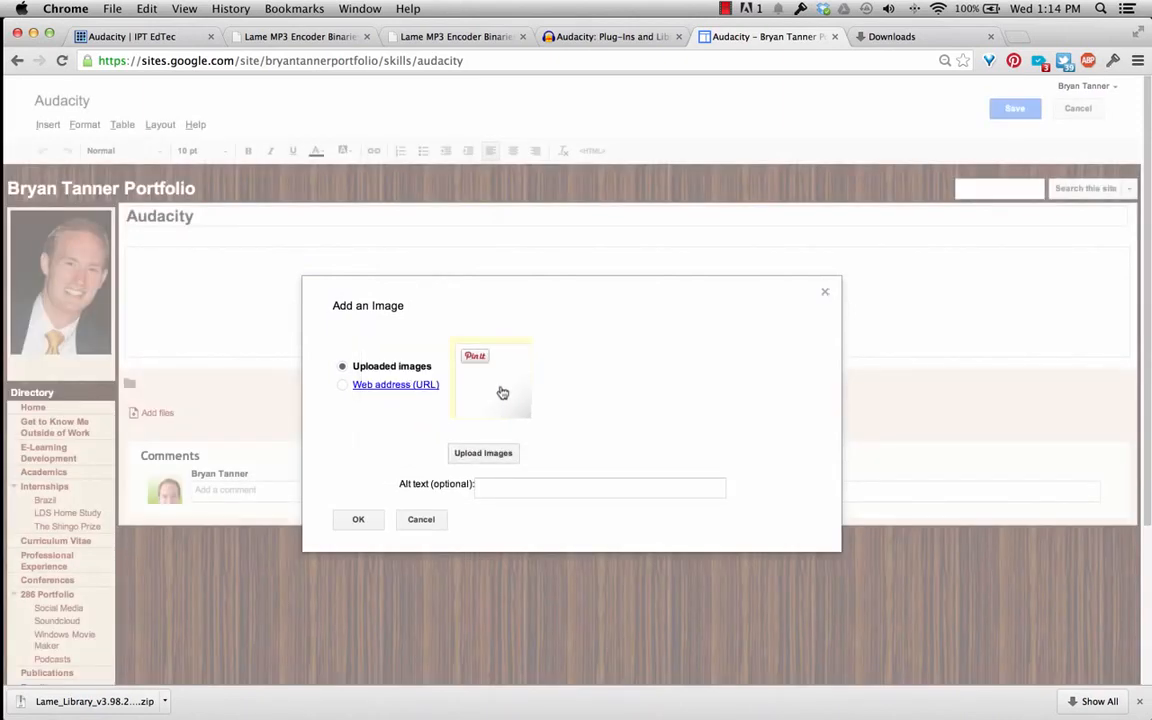
left_click(359, 520)
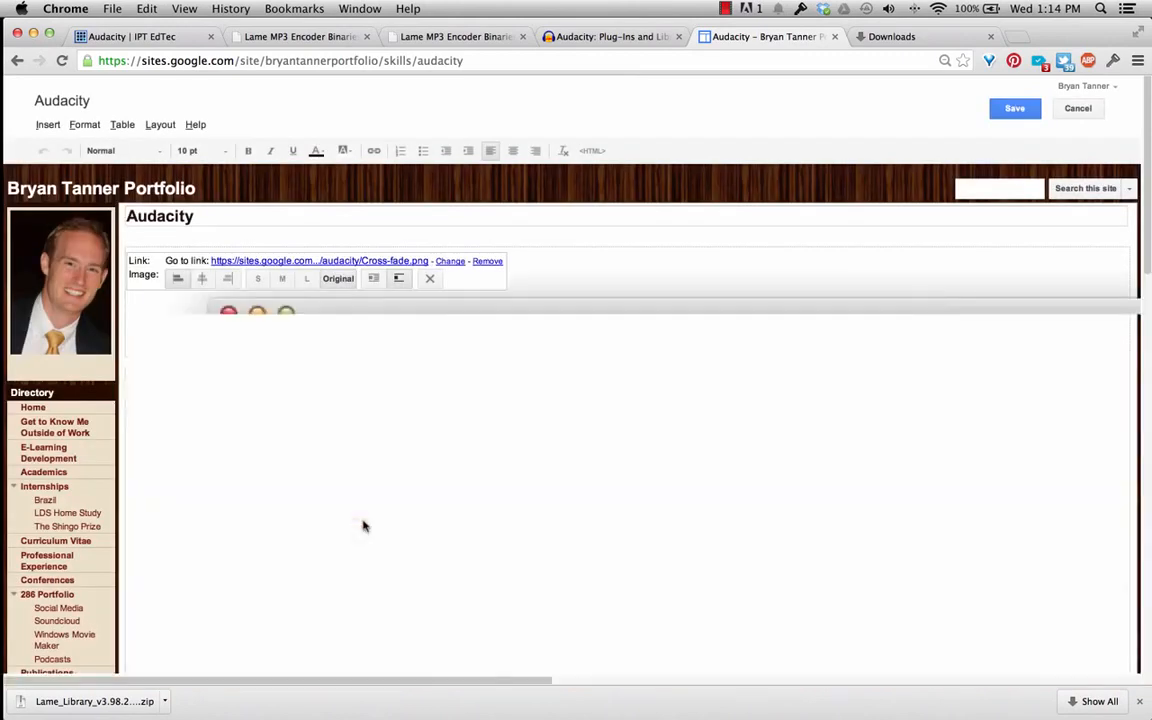
Try the small and medium sizes for the inserted screenshot and set it to large (L)
left_click(257, 278)
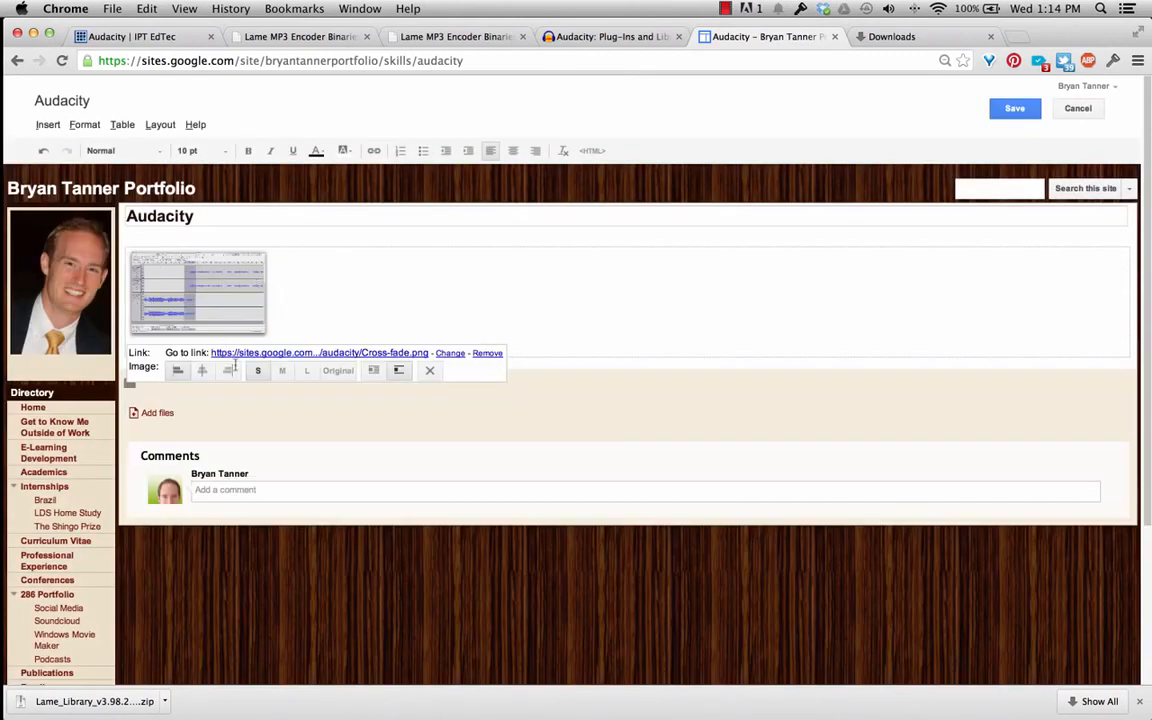
left_click(282, 370)
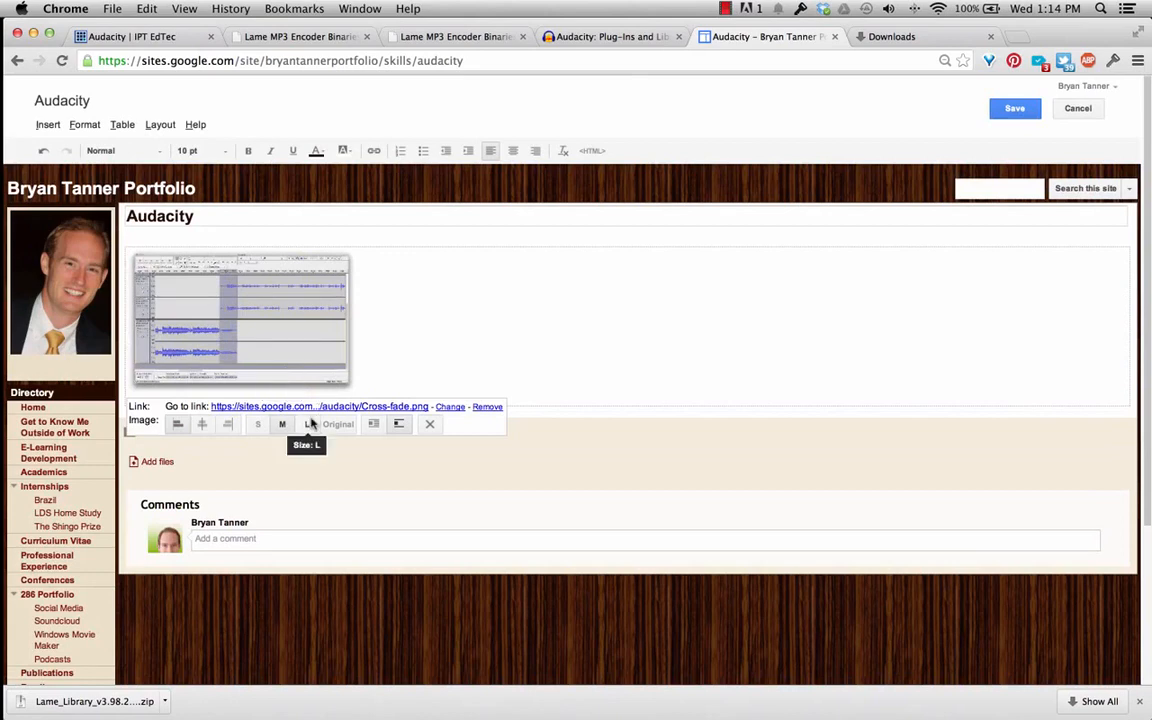
left_click(311, 424)
scroll(473, 314, "down", 1)
left_click(457, 328)
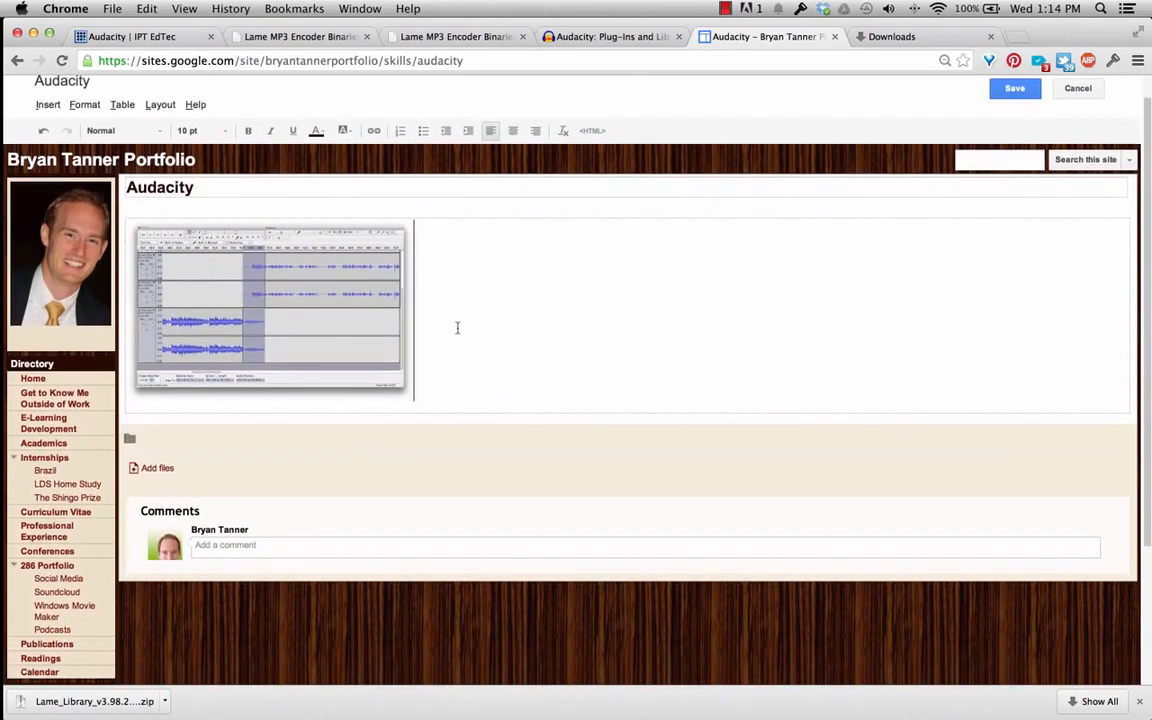
Add a caption line below the screenshot describing the cross-fade between the intro music and the named narrator speaking
left_click(324, 352)
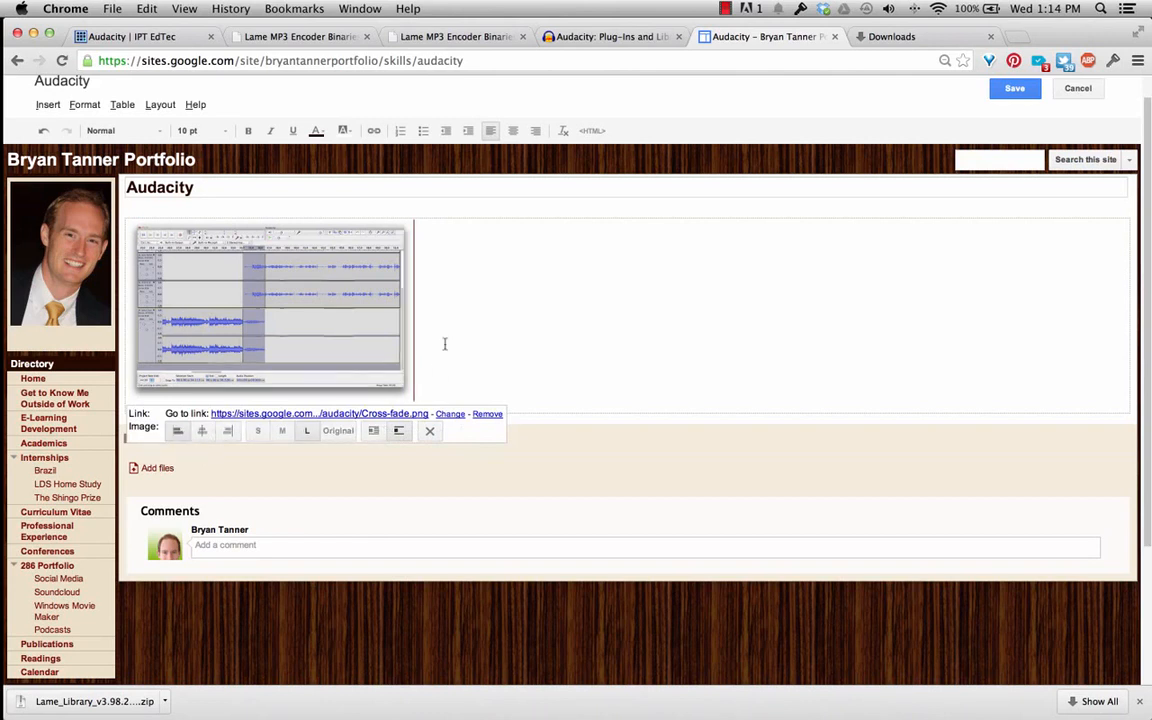
left_click(427, 386)
key("Return")
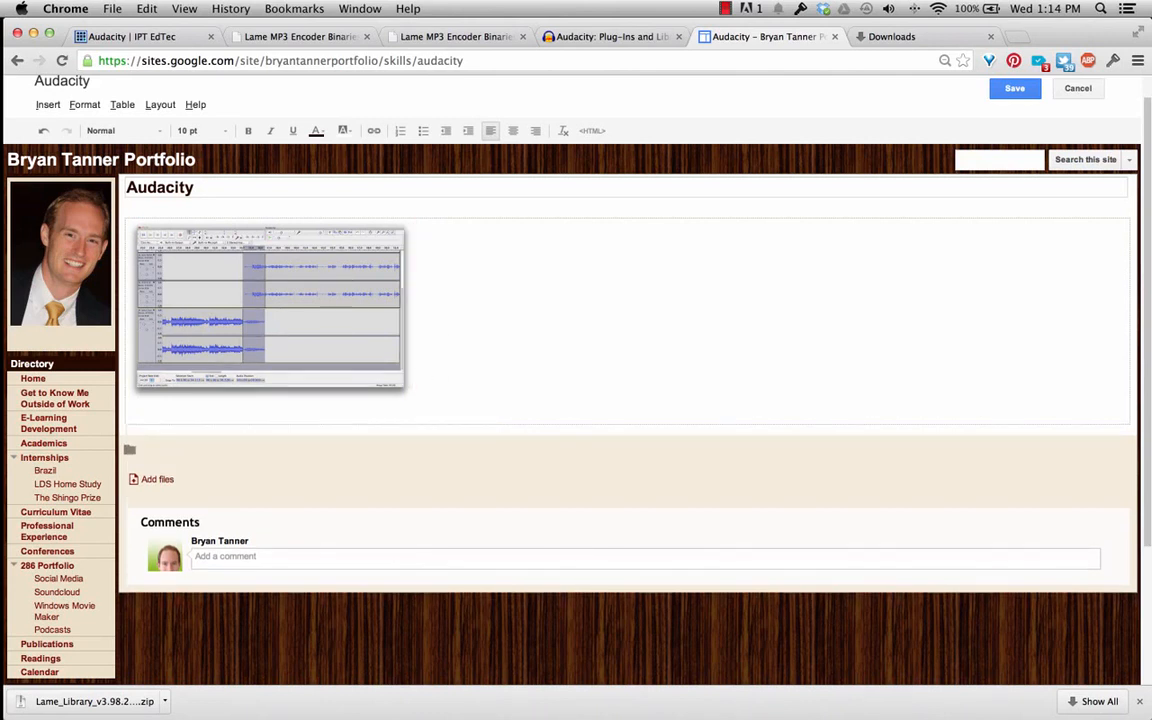
type("Cross-")
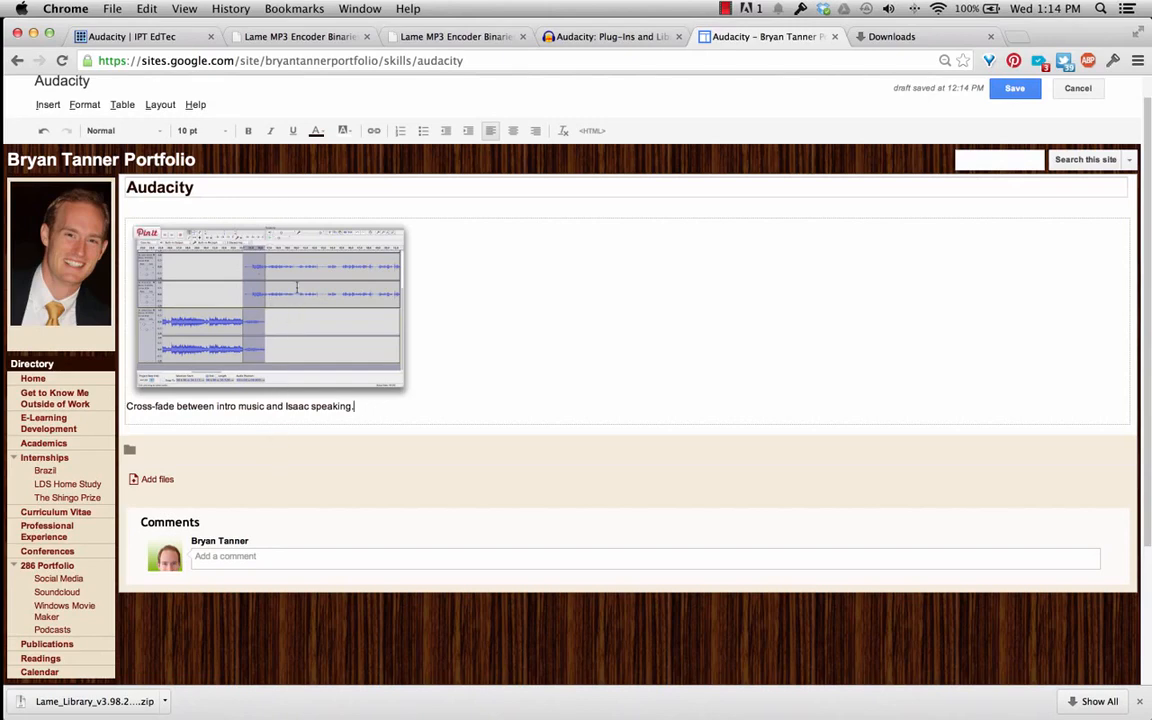
Look through the open plug-in, LAME encoder and badge rubric pages, and switch back to the Audacity project
left_click(573, 38)
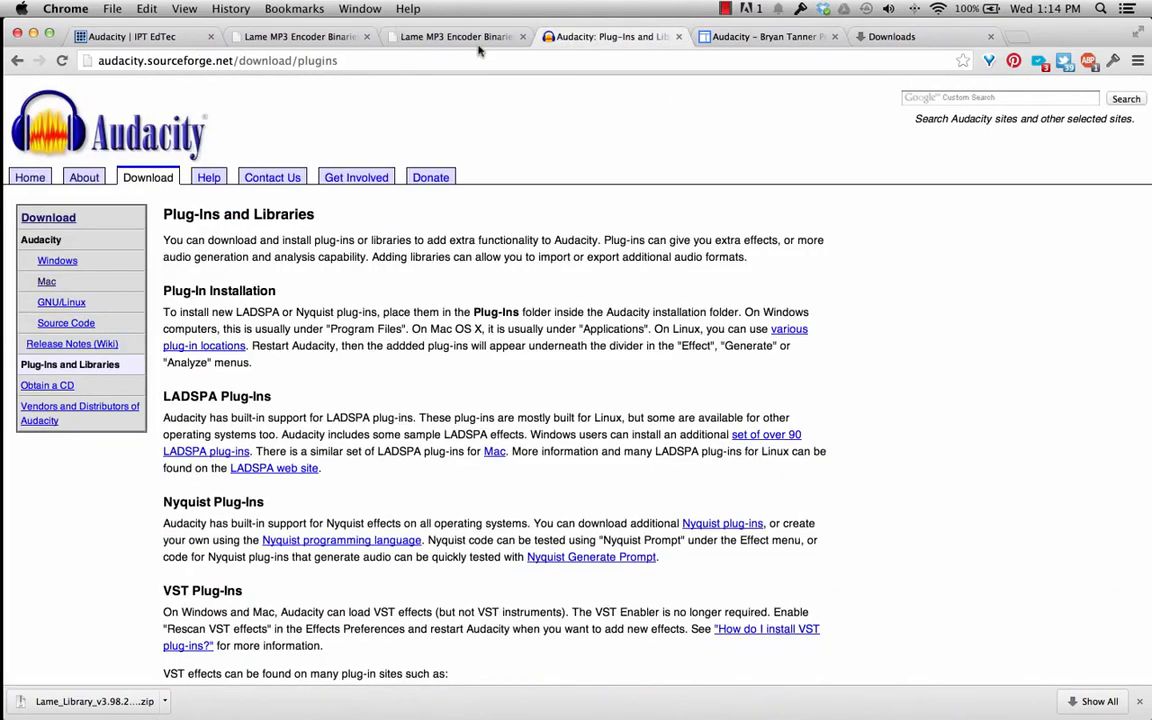
left_click(433, 38)
left_click(298, 38)
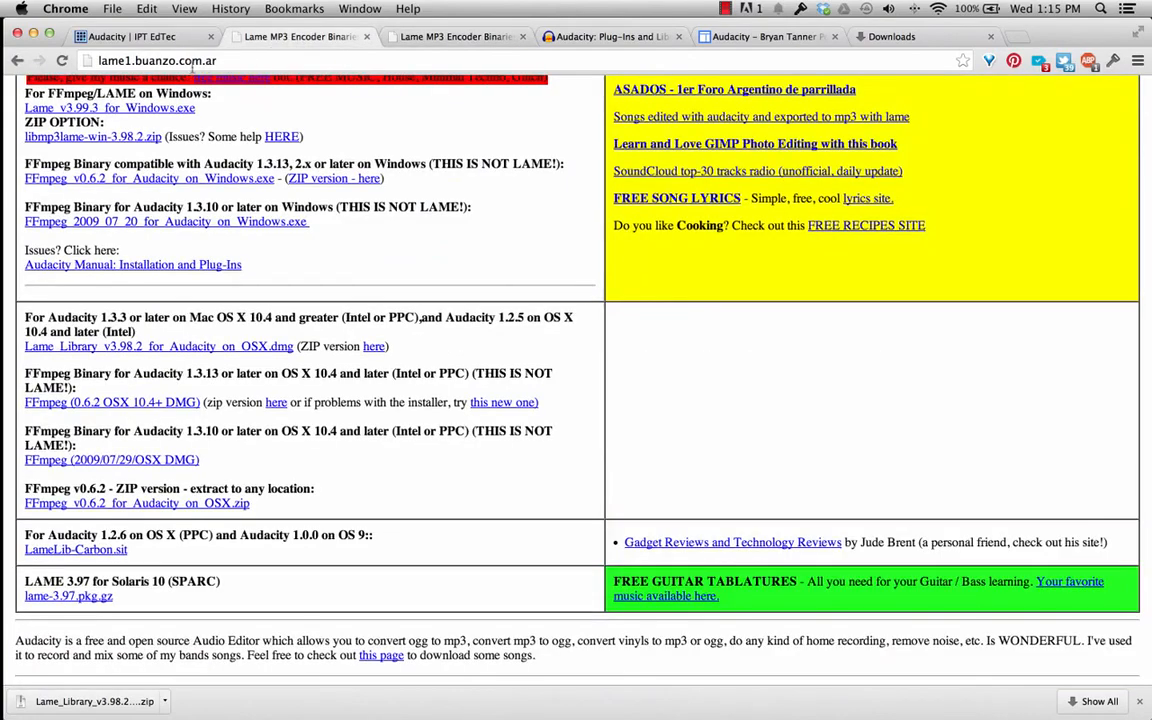
left_click(163, 38)
key("super+Tab")
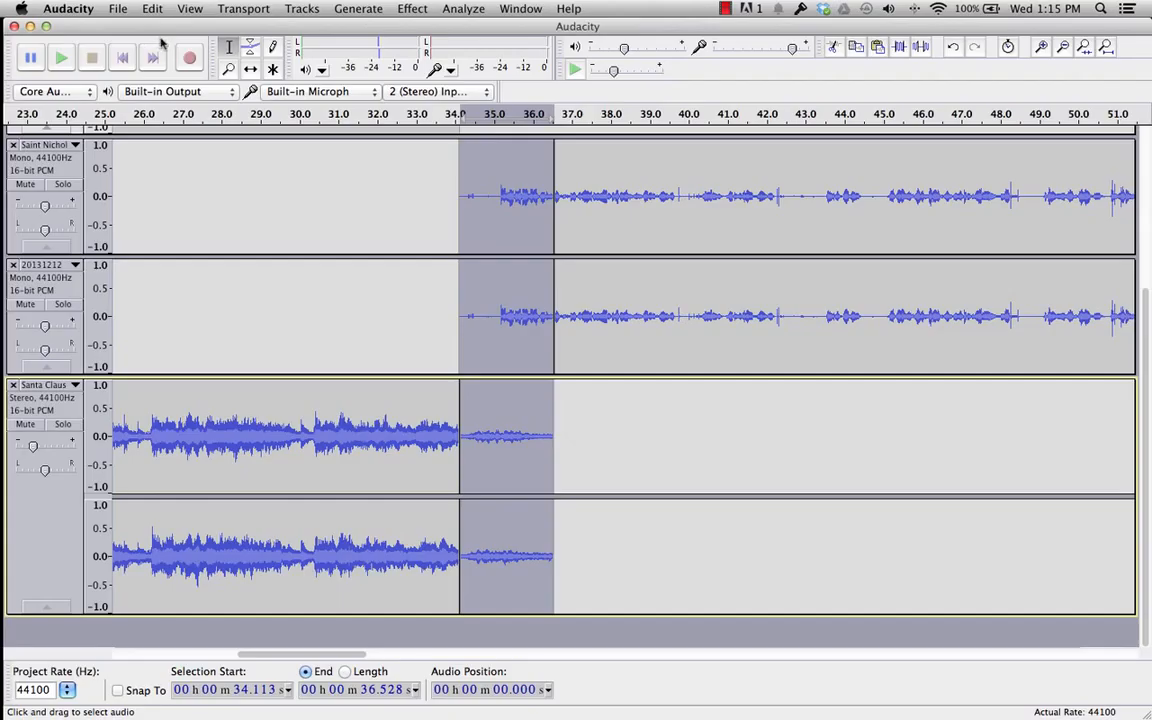
Capture a noise profile from the opening 34.113 to 34.639 s of the Saint Nicholas and 20131212 narration tracks
scroll(512, 413, "up", 5)
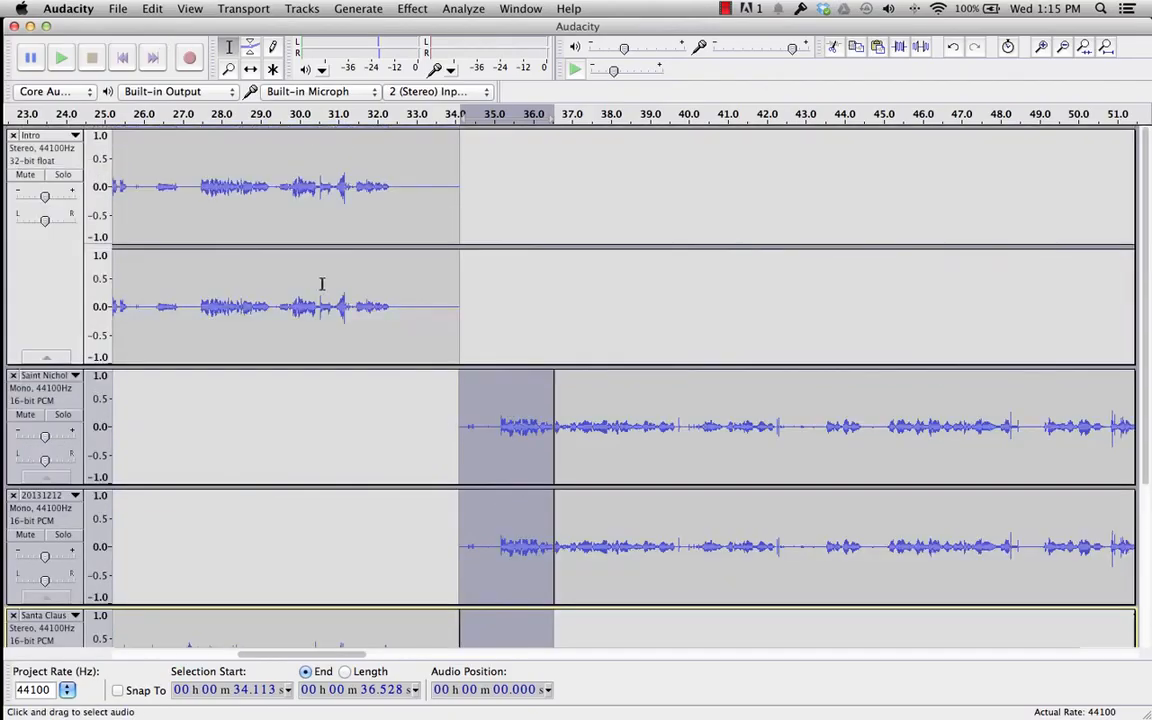
left_click(467, 434)
left_click_drag(480, 428, 461, 567)
left_click(412, 8)
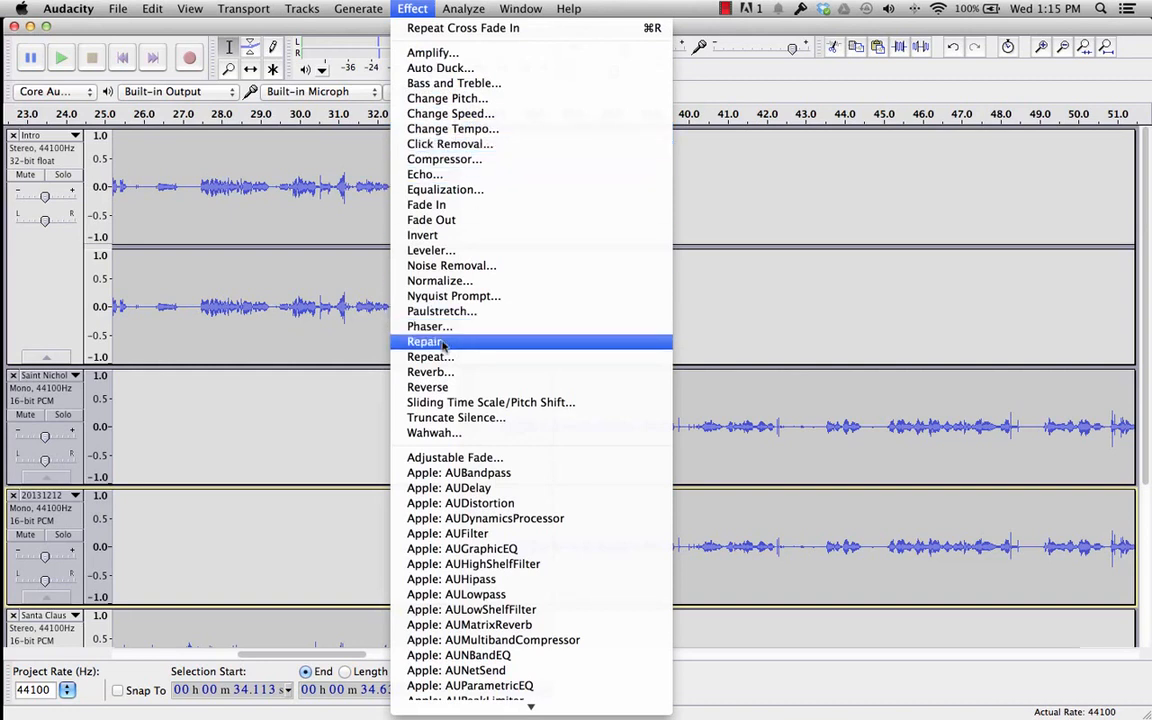
left_click(458, 267)
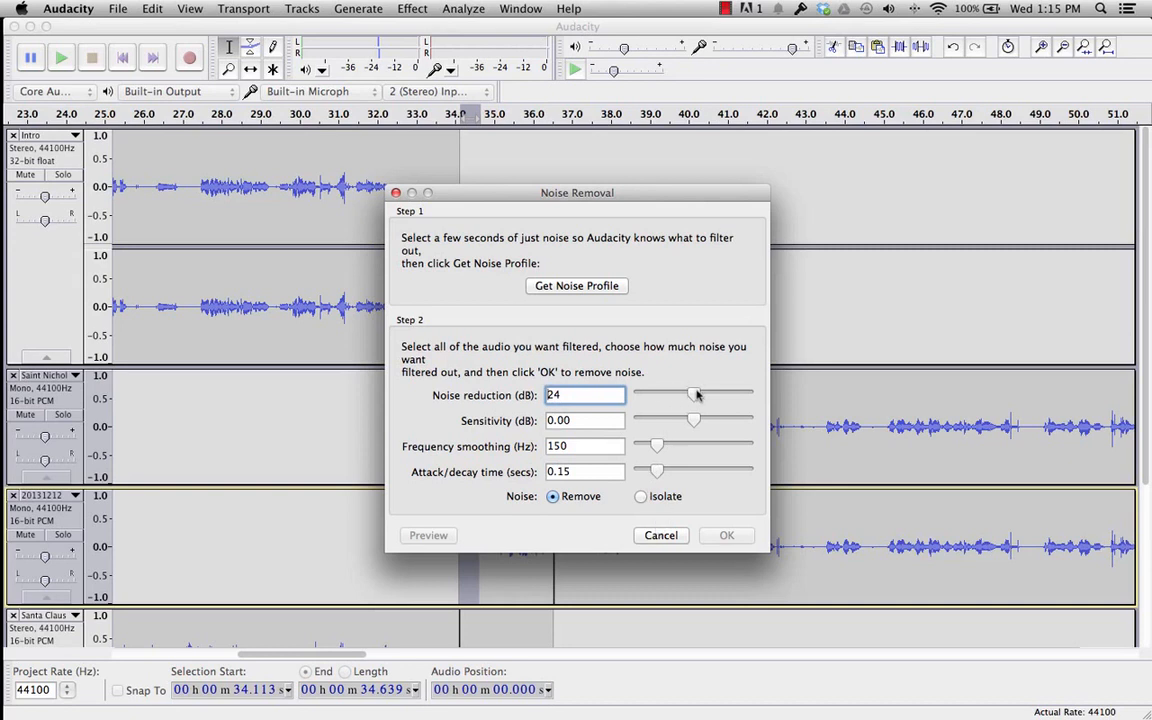
left_click(566, 287)
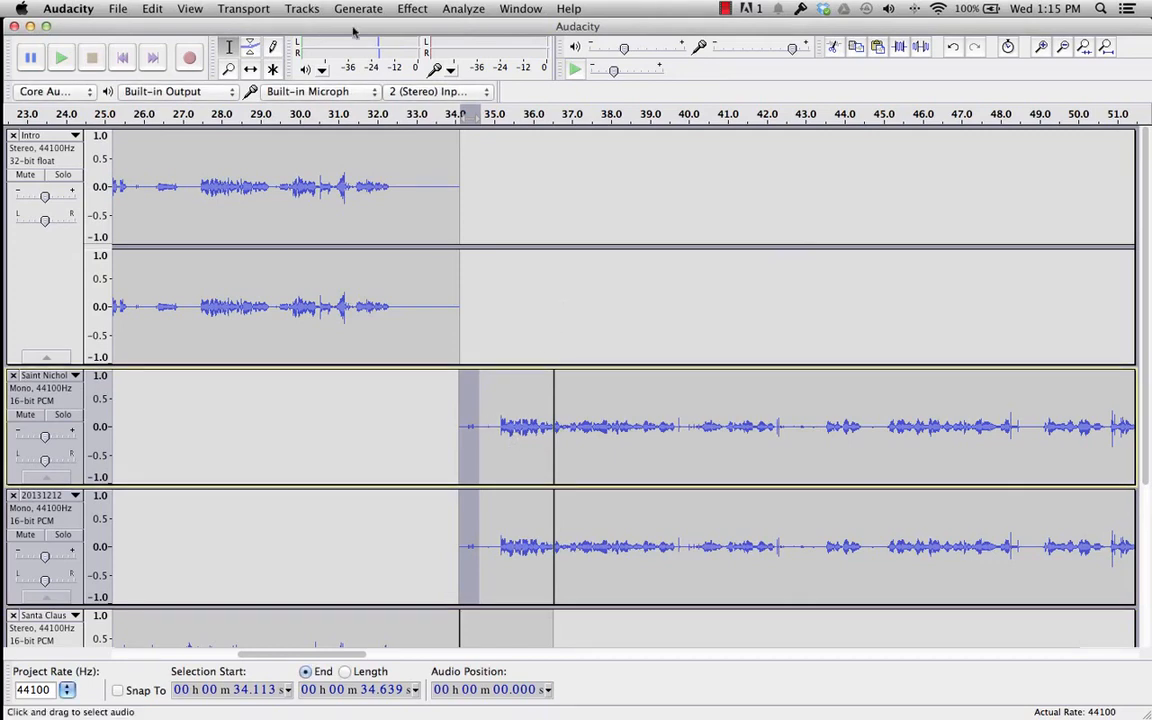
Apply Noise Removal with 24 dB noise reduction to the selected opening of both narration tracks
left_click(455, 9)
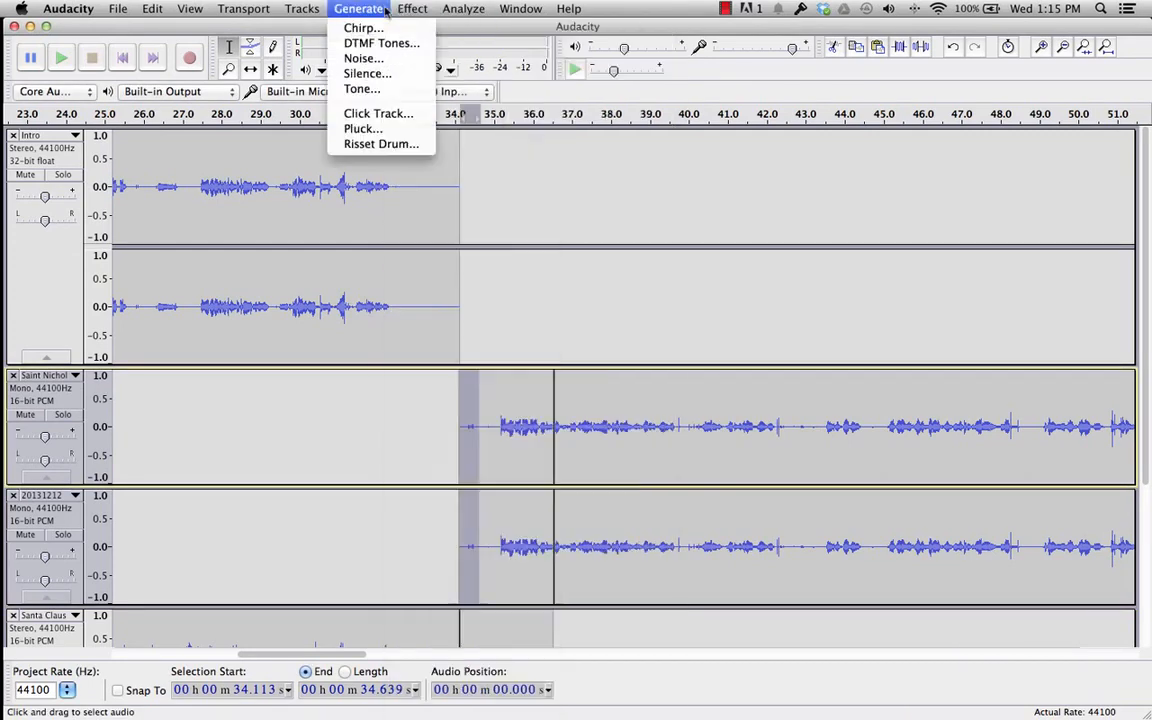
mouse_move(412, 9)
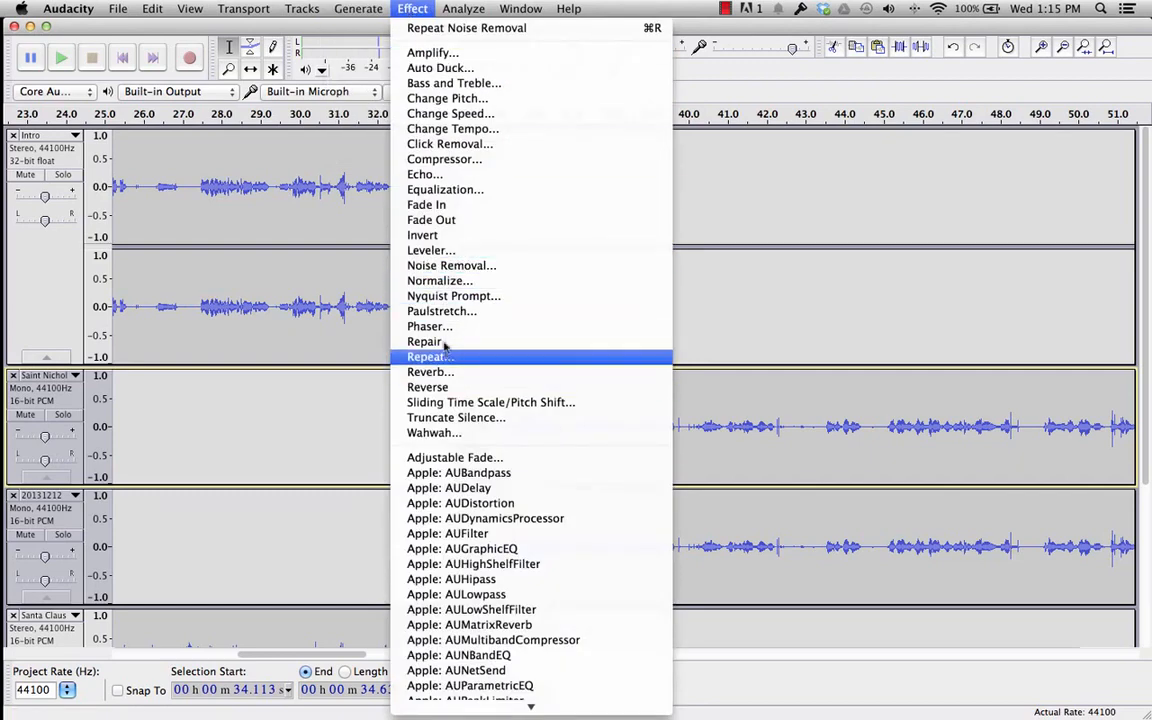
left_click(445, 277)
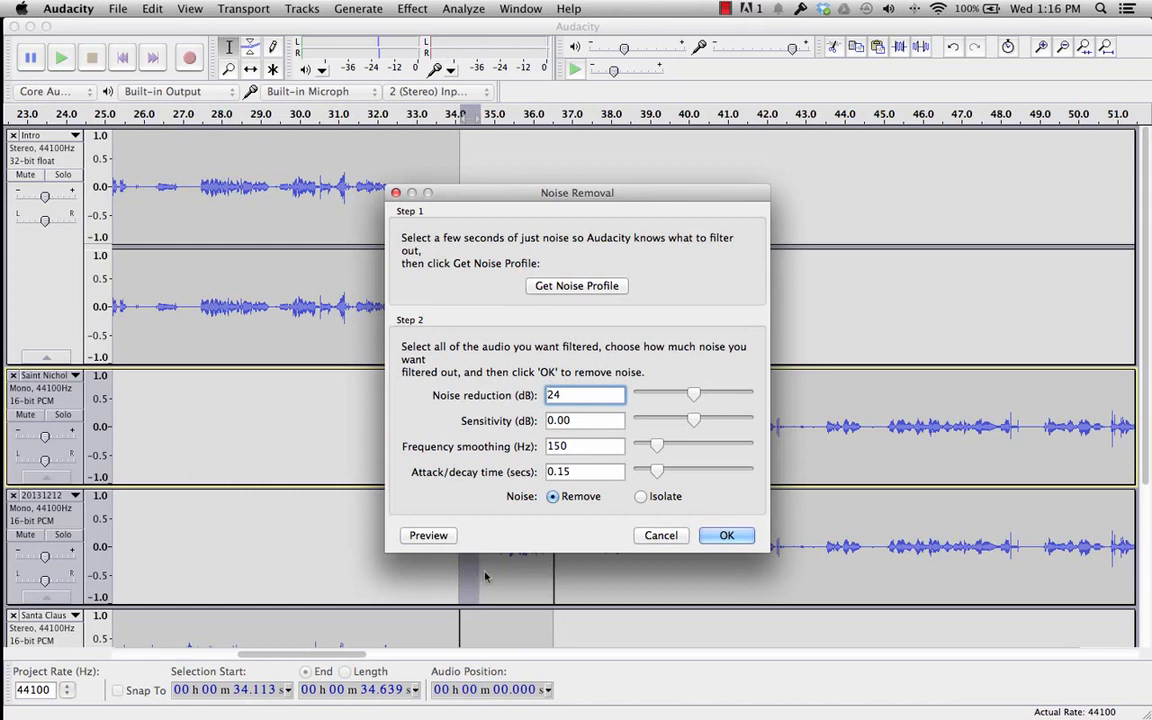
left_click(727, 536)
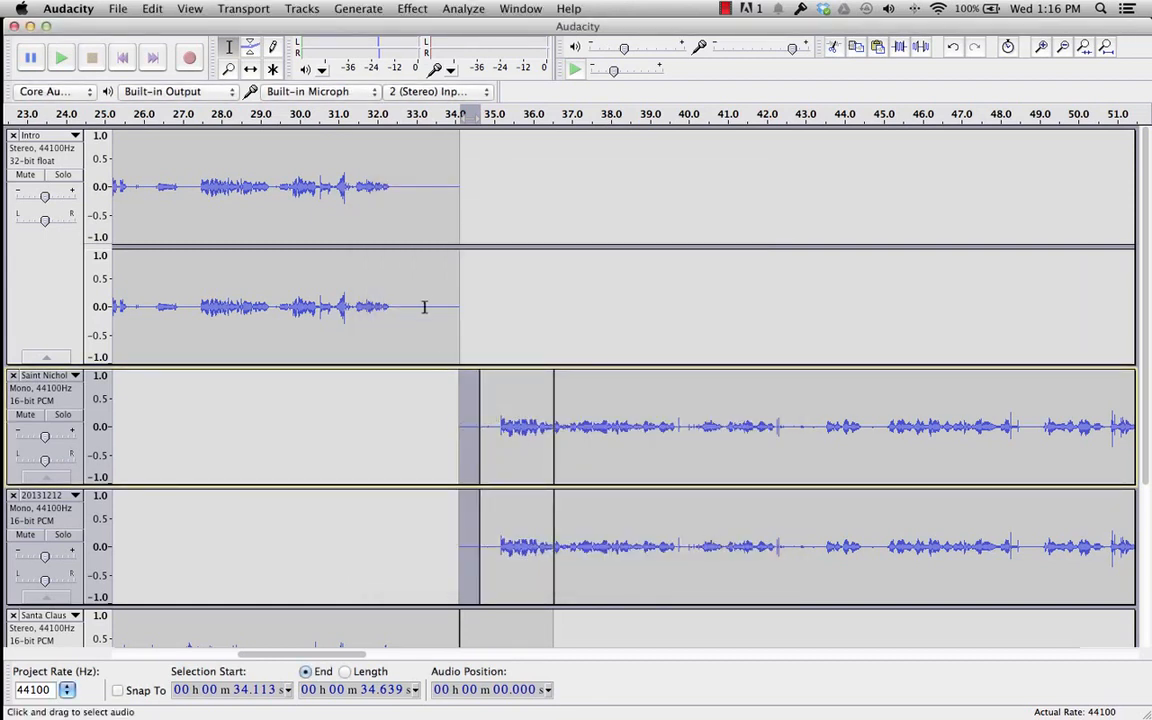
Play the transition from the intro into the narration from about 33.96 s and inspect the tracks around it
left_click(454, 141)
key("space")
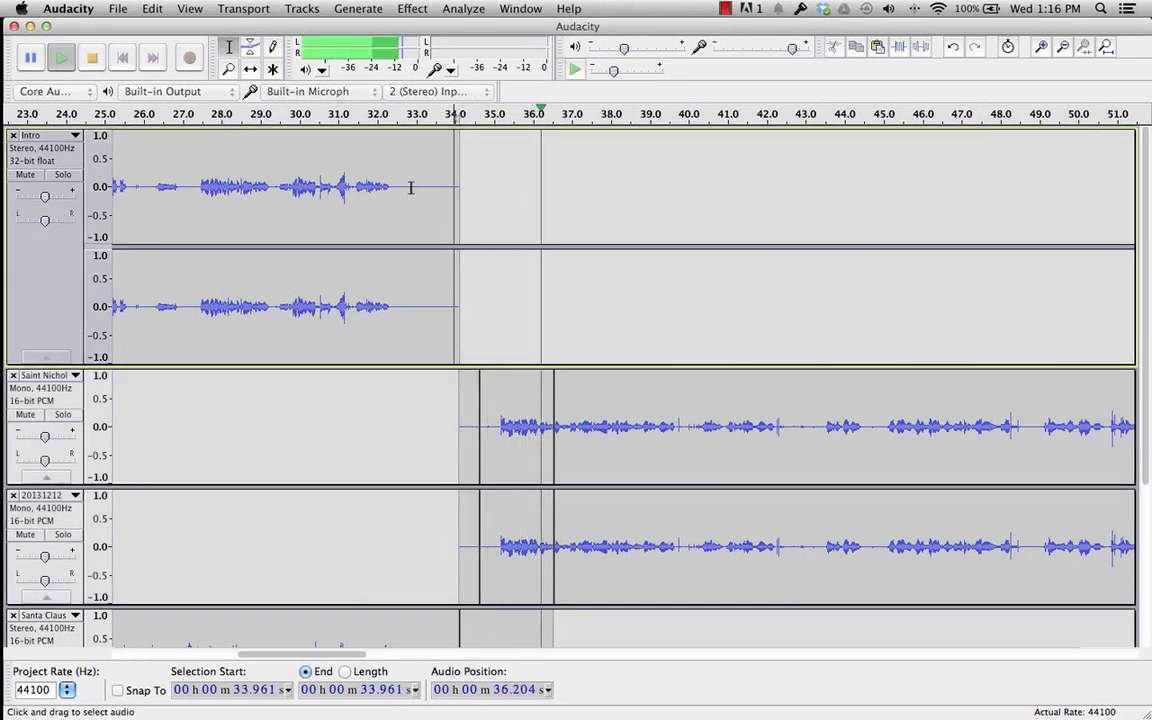
key("space")
left_click(398, 117)
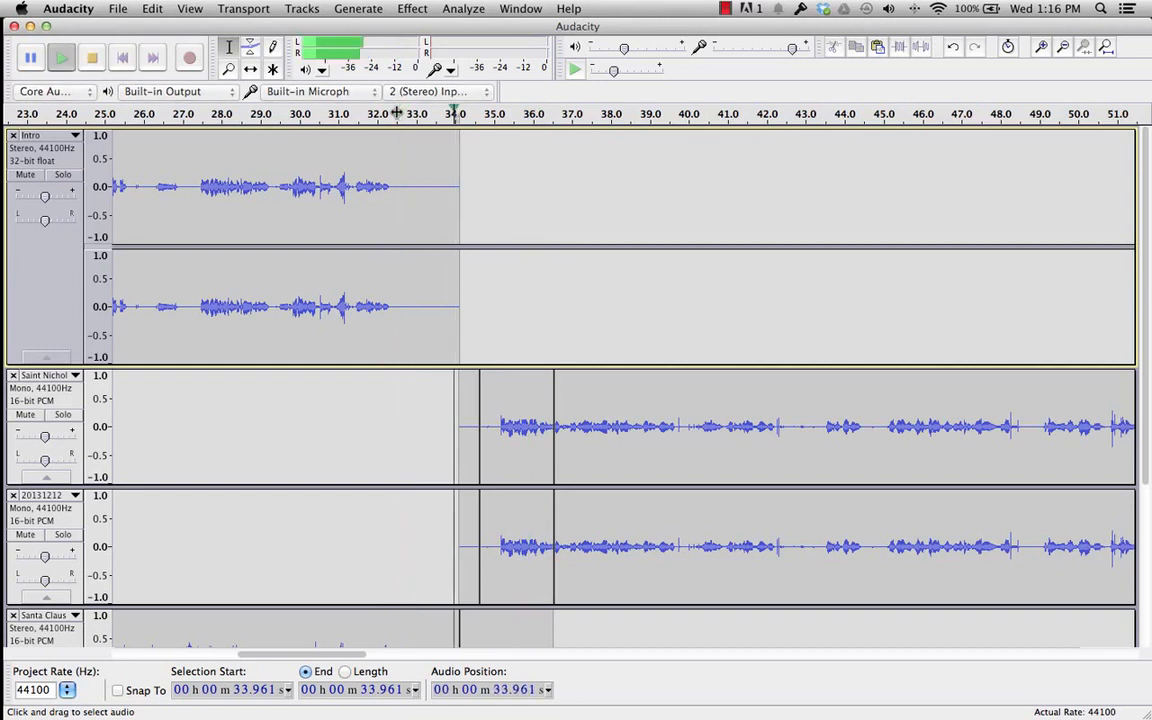
left_click(398, 117)
left_click(398, 117)
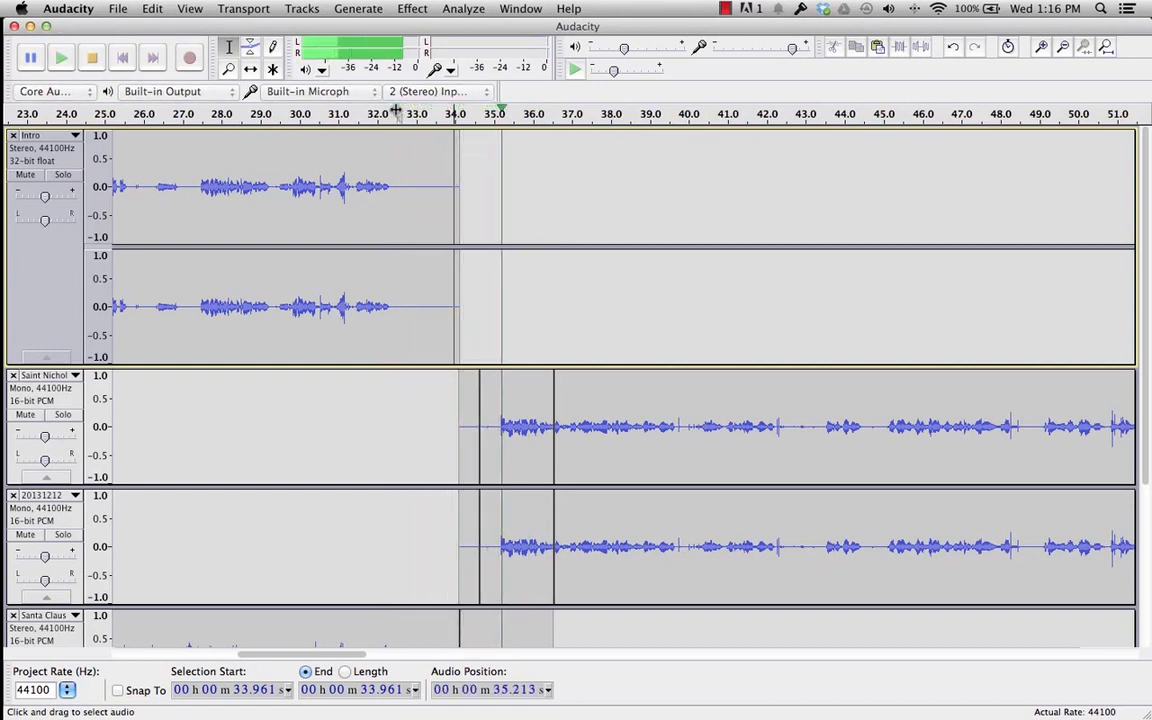
key("space")
scroll(505, 393, "down", 5)
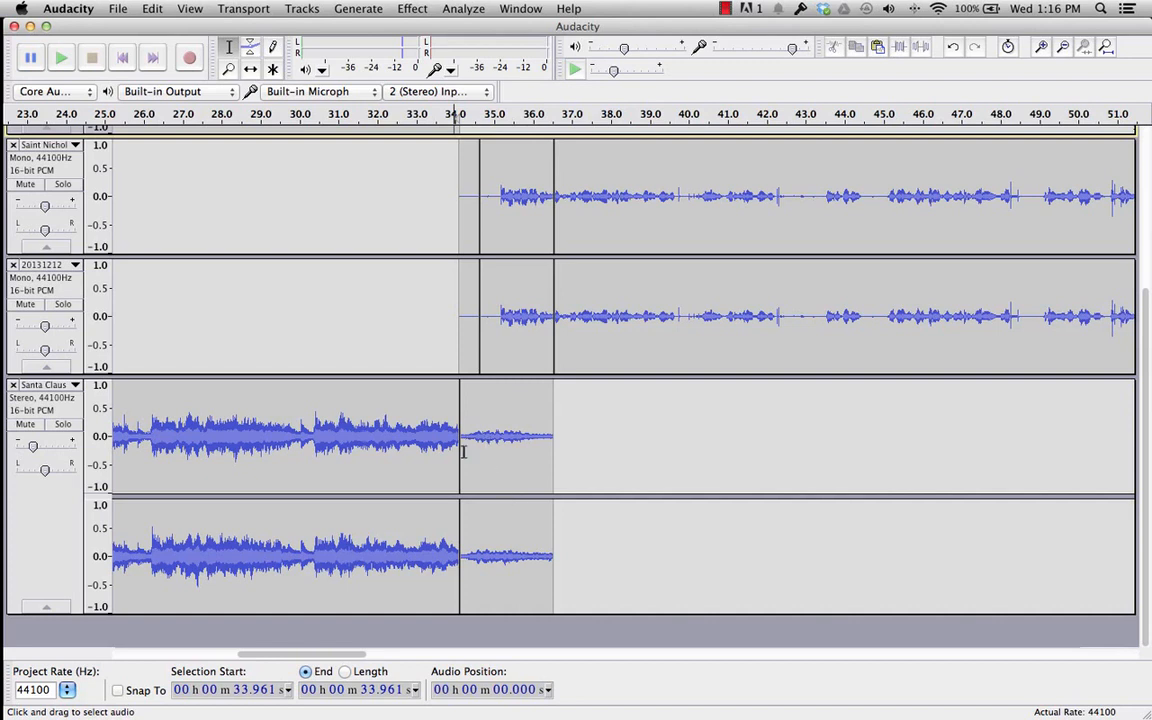
scroll(463, 451, "up", 3)
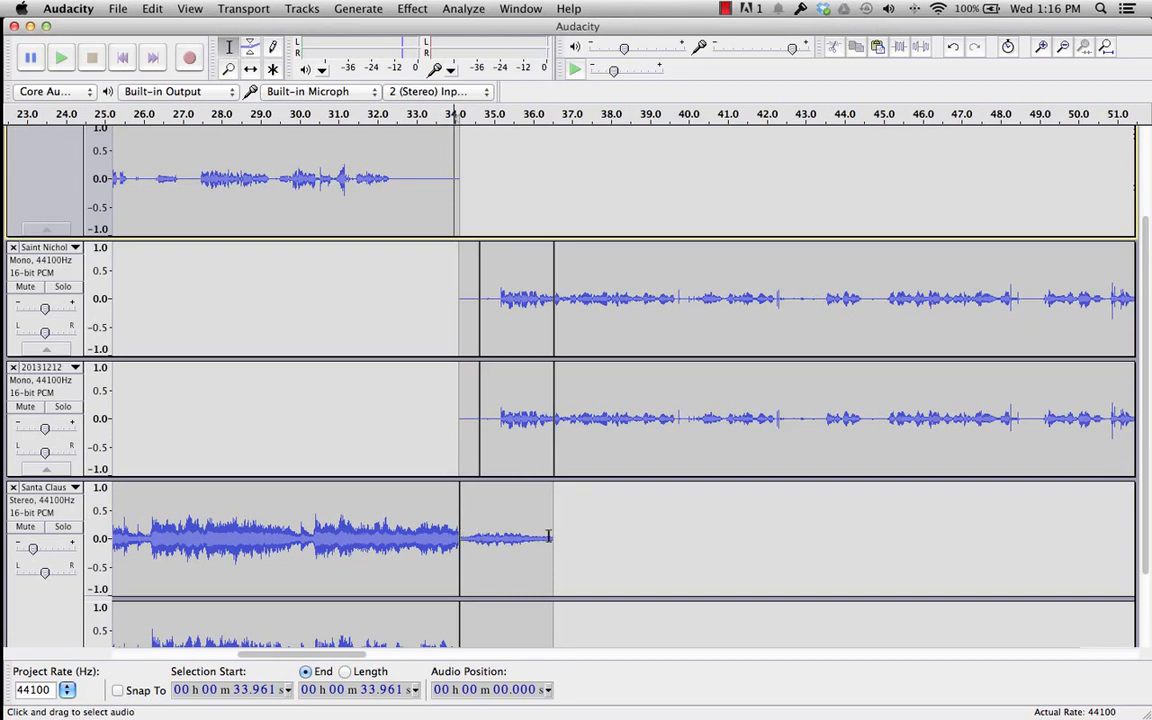
Undo the noise removal and the earlier cross-fades on the narration and Santa Claus tracks
left_click(118, 9)
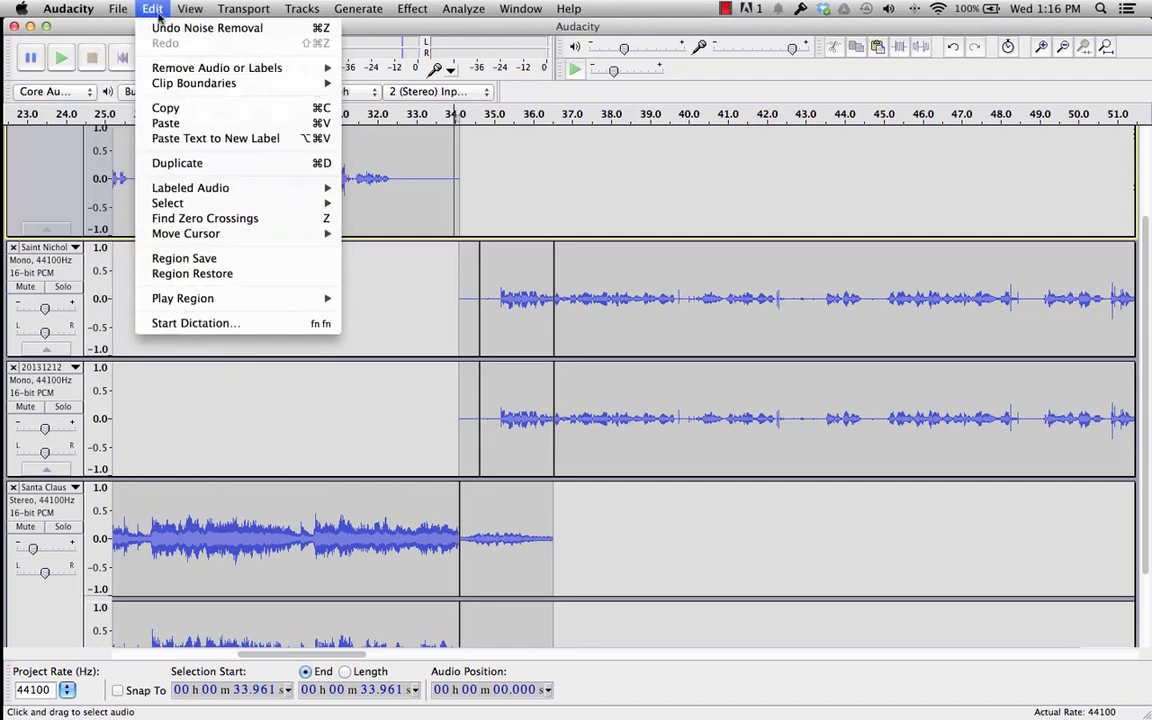
left_click(158, 29)
key("super+z")
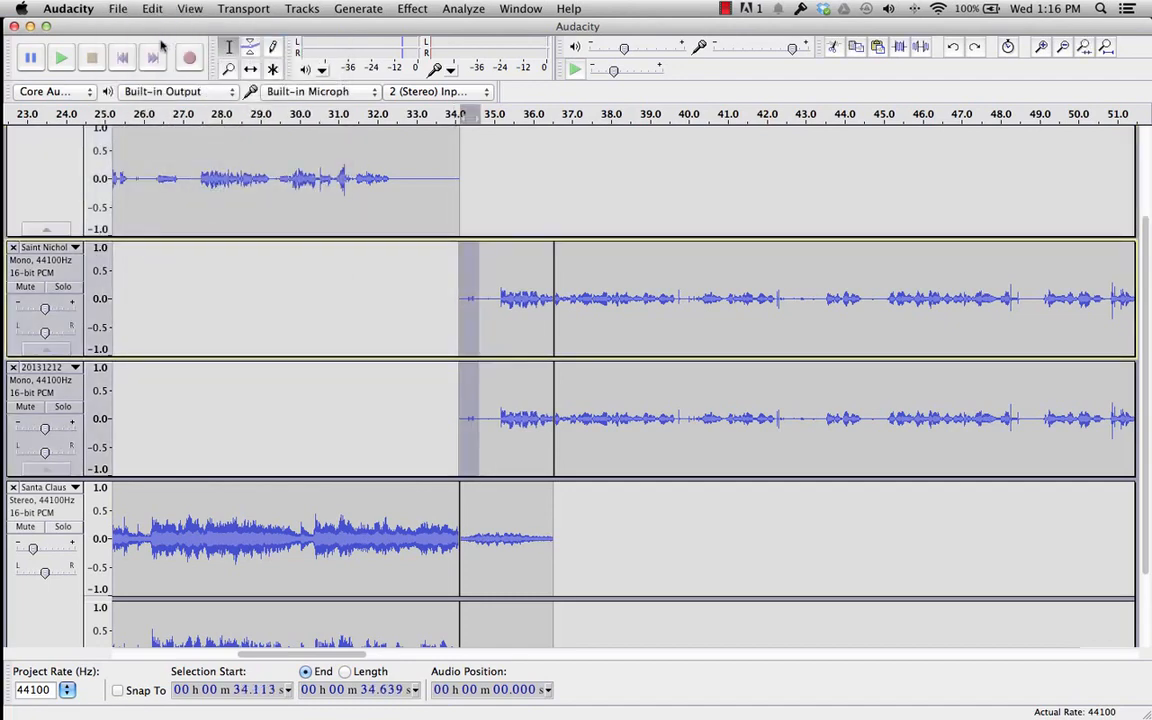
left_click(469, 398)
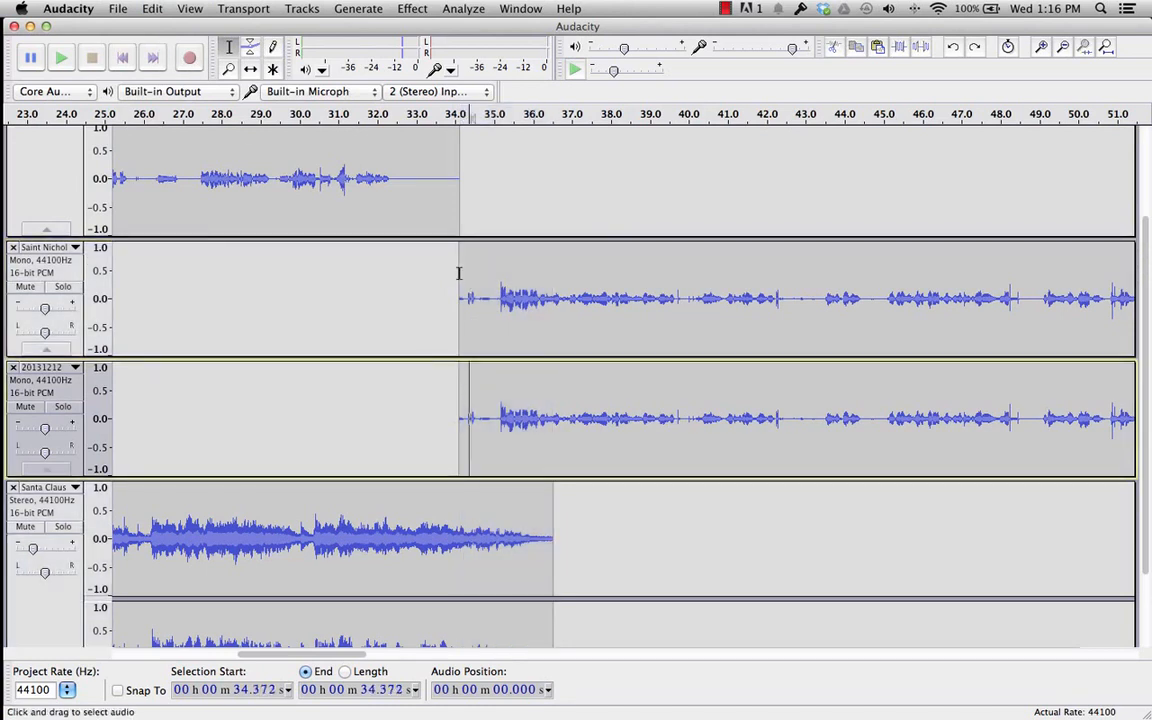
Apply Fade In to the start of both narration tracks, from 34.113 to about 36.24 s
left_click_drag(457, 273, 541, 430)
left_click(422, 9)
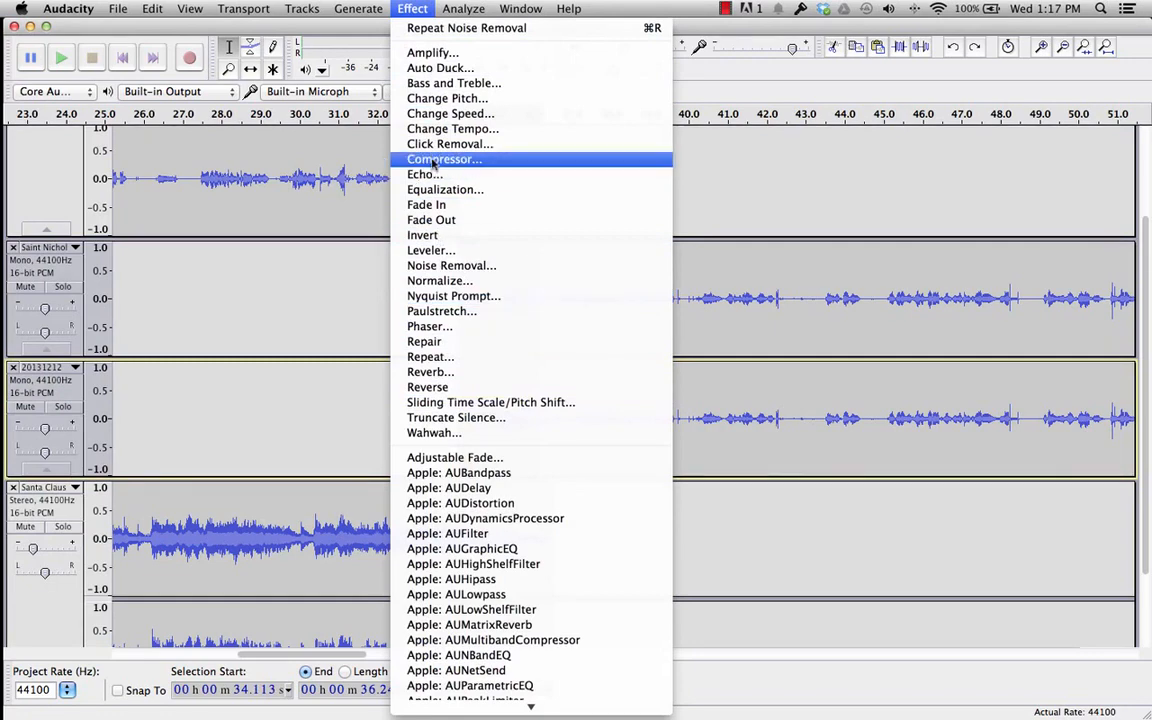
left_click(438, 205)
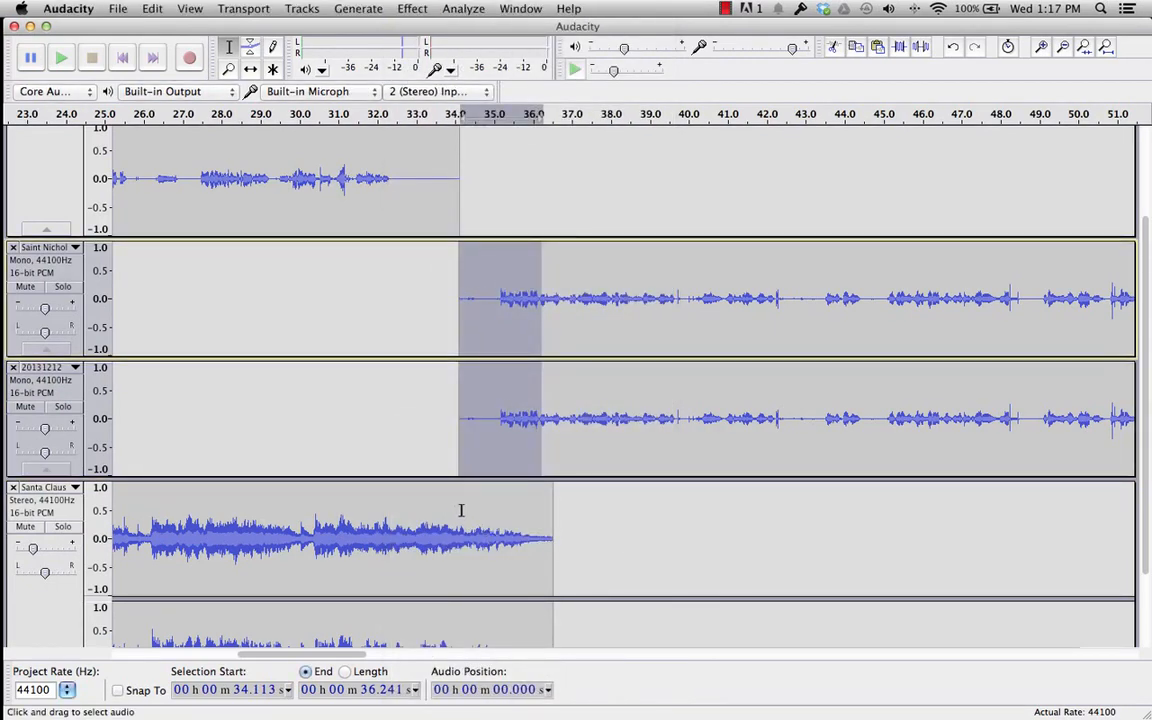
Apply Fade Out to the end of the Santa Claus music track, from about 34.6 to 36.528 s
left_click_drag(478, 506, 557, 598)
scroll(550, 596, "down", 3)
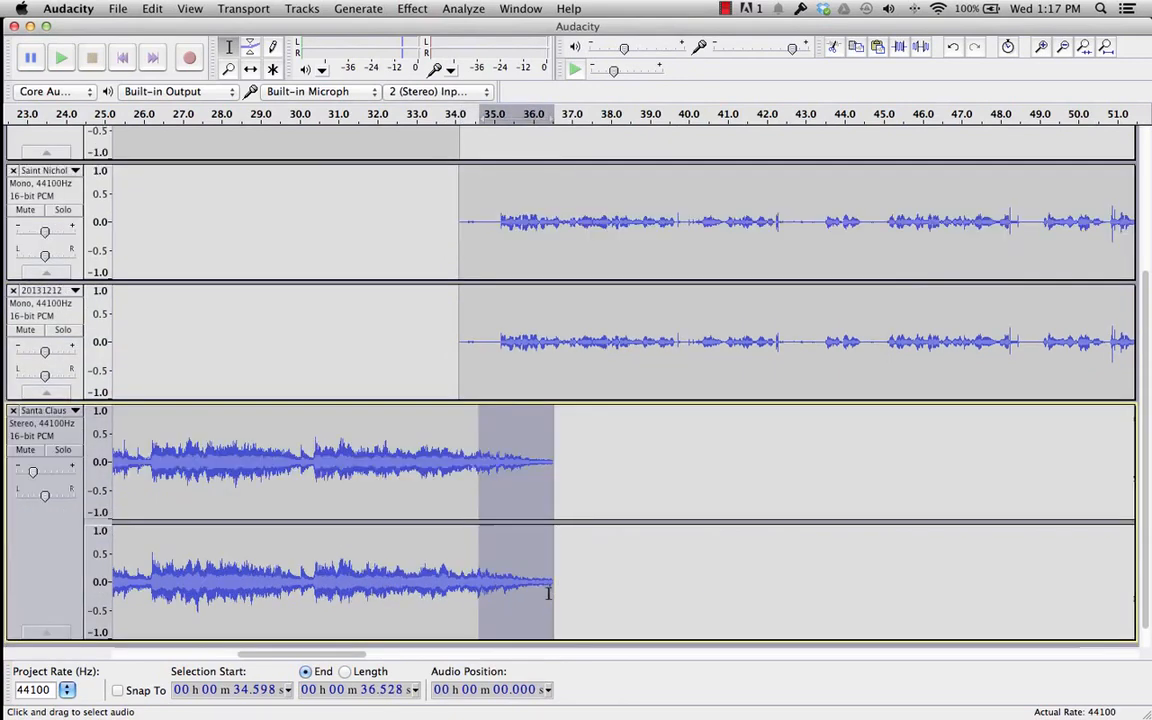
left_click(420, 8)
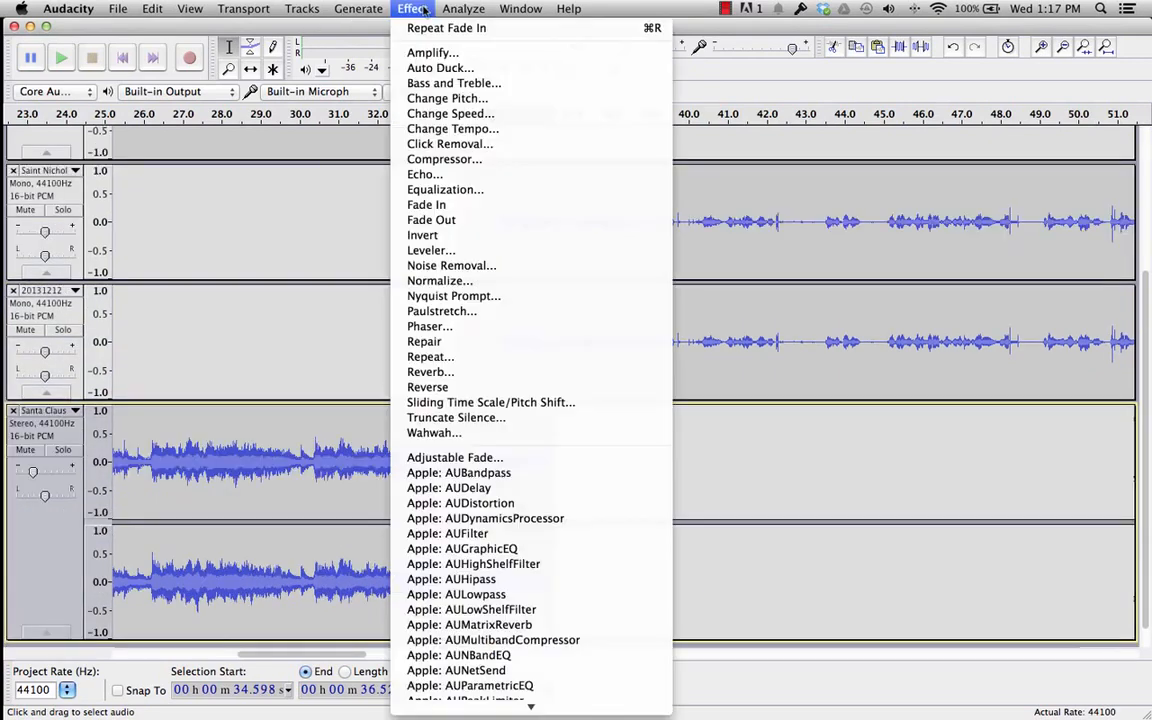
left_click(455, 220)
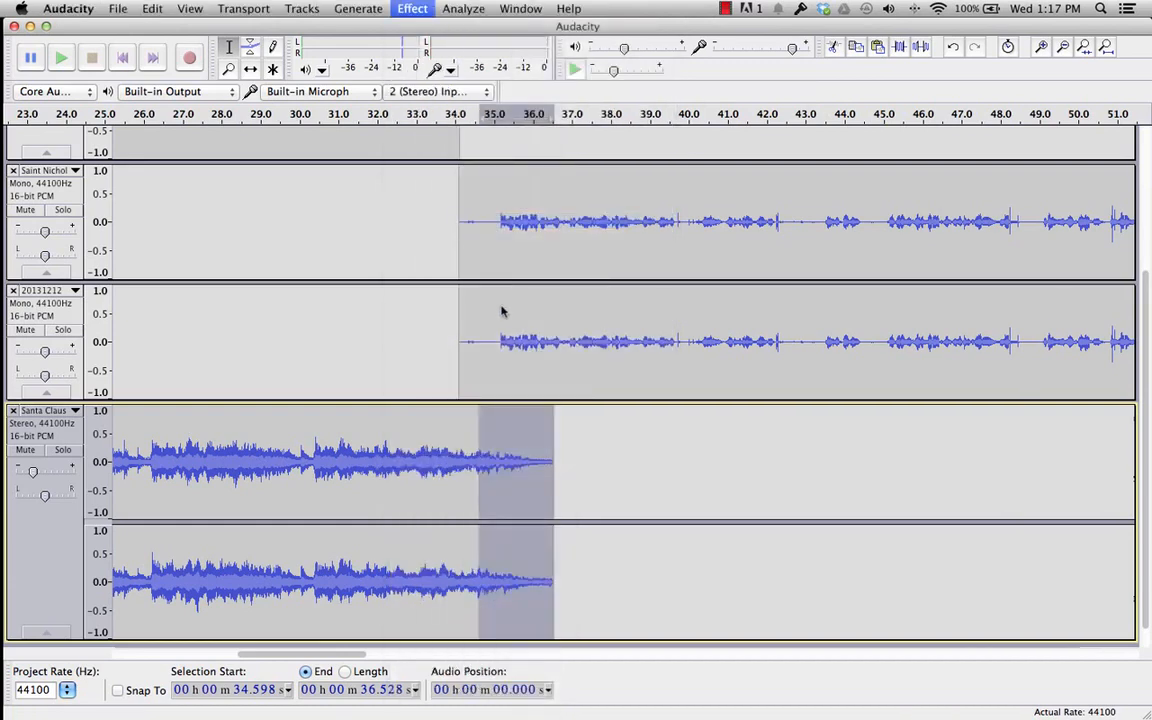
Apply Noise Removal with 24 dB noise reduction to both narration tracks from 34.113 to about 34.66 s
scroll(411, 243, "up", 8)
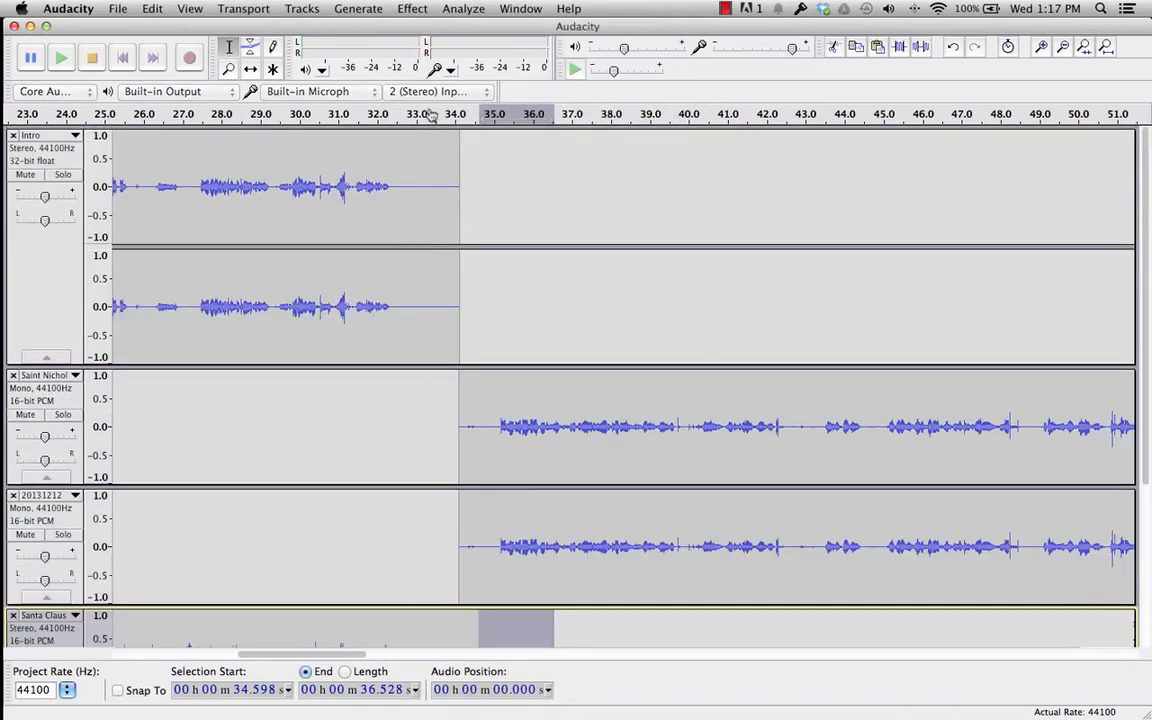
left_click(392, 113)
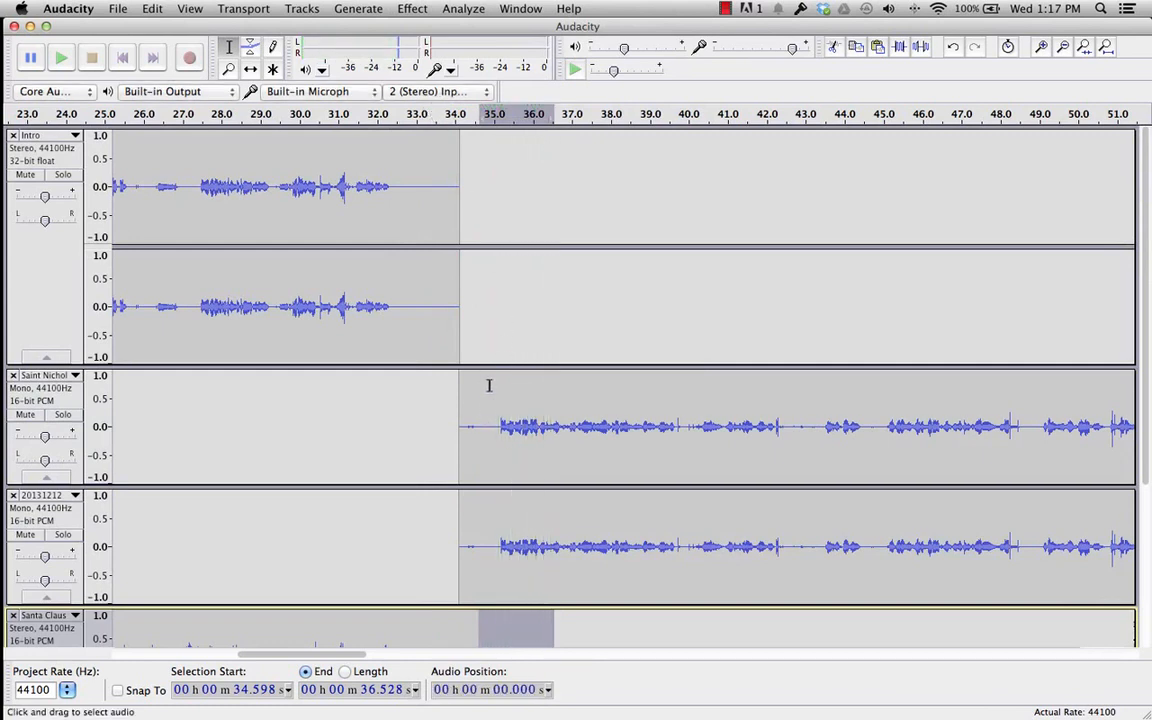
left_click_drag(481, 400, 456, 551)
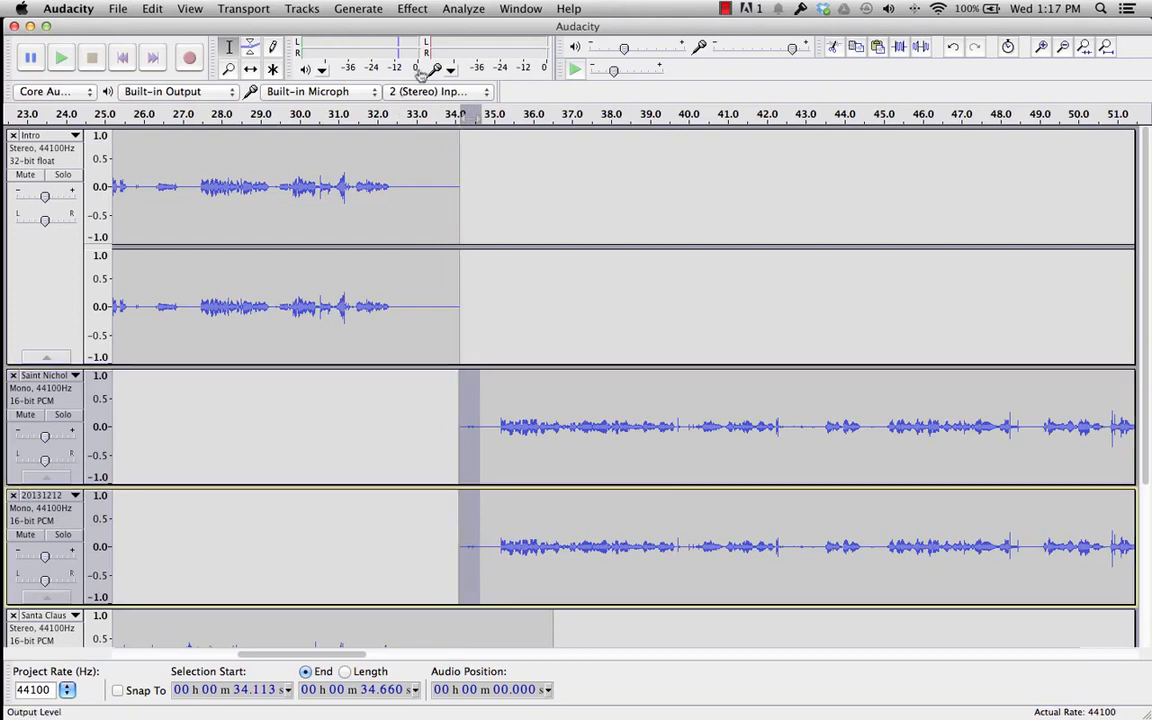
left_click(463, 8)
mouse_move(412, 9)
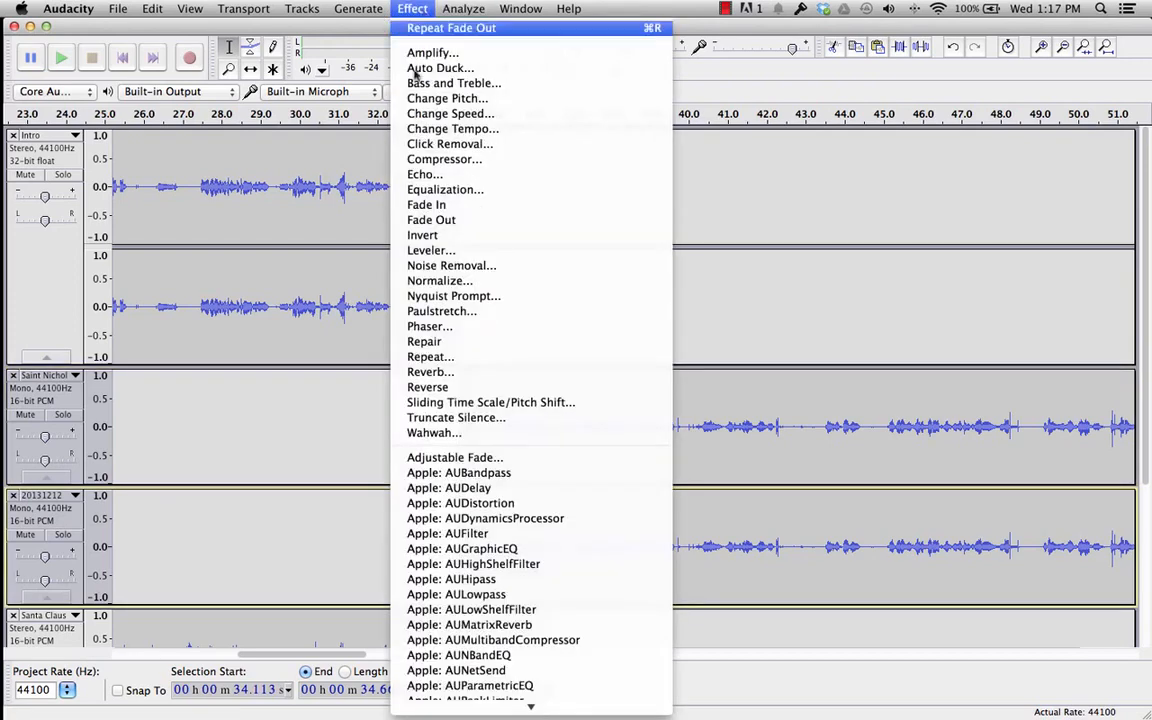
left_click(451, 265)
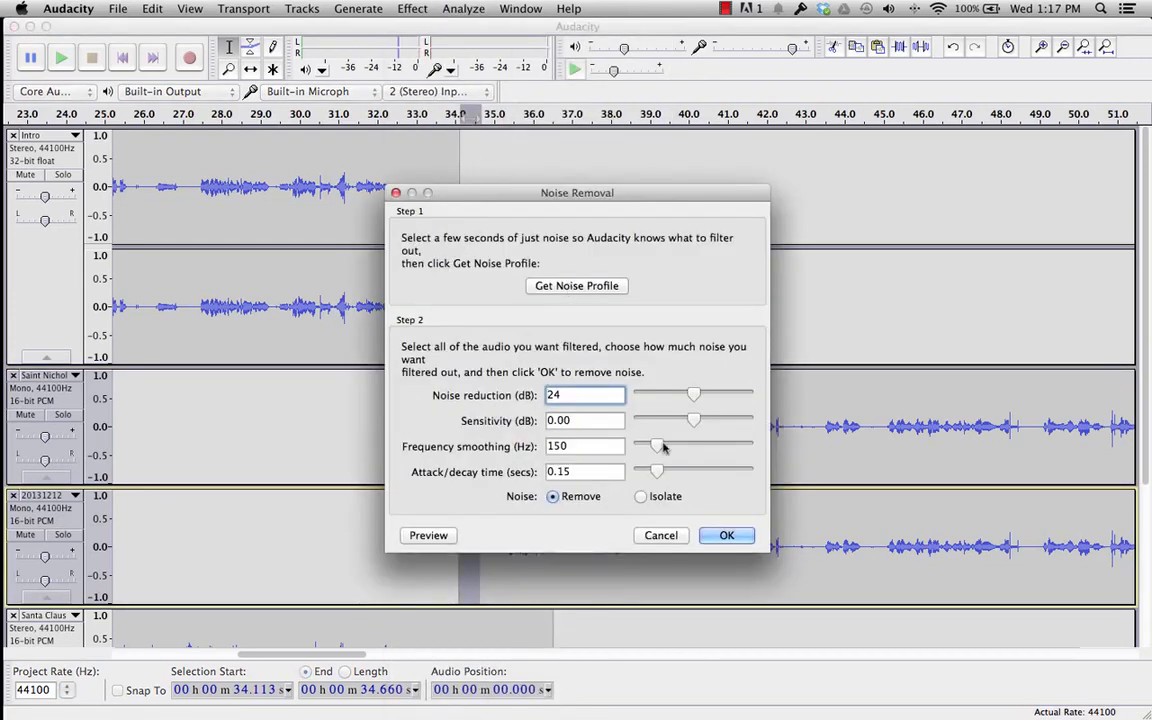
left_click(727, 536)
Play the intro-to-narration transition from about 32.5 s and examine the faded tracks around it
scroll(730, 535, "down", 3)
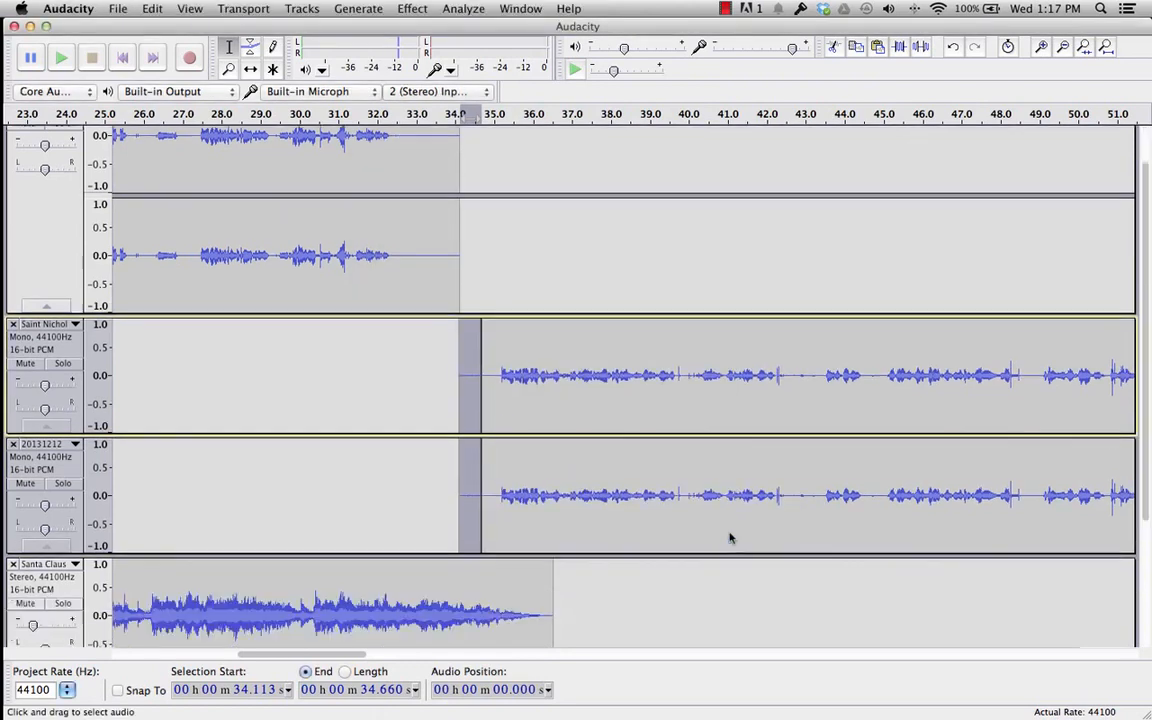
left_click(452, 250)
scroll(455, 250, "up", 2)
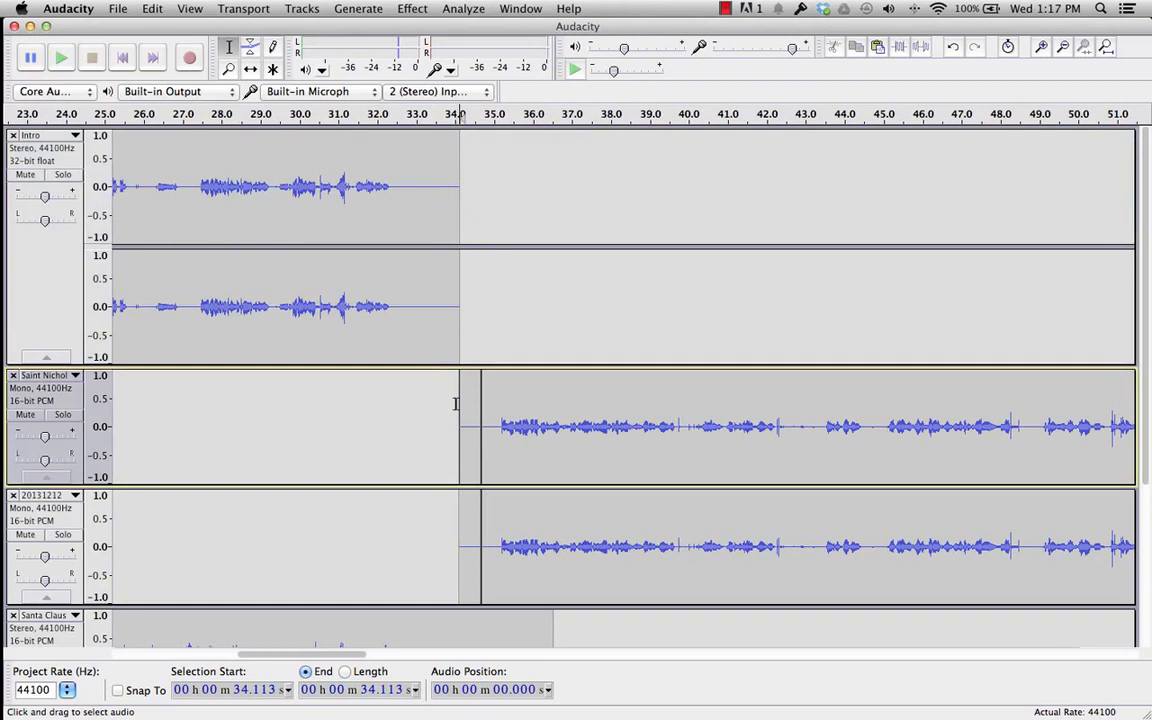
left_click(429, 237)
left_click(398, 235)
key("space")
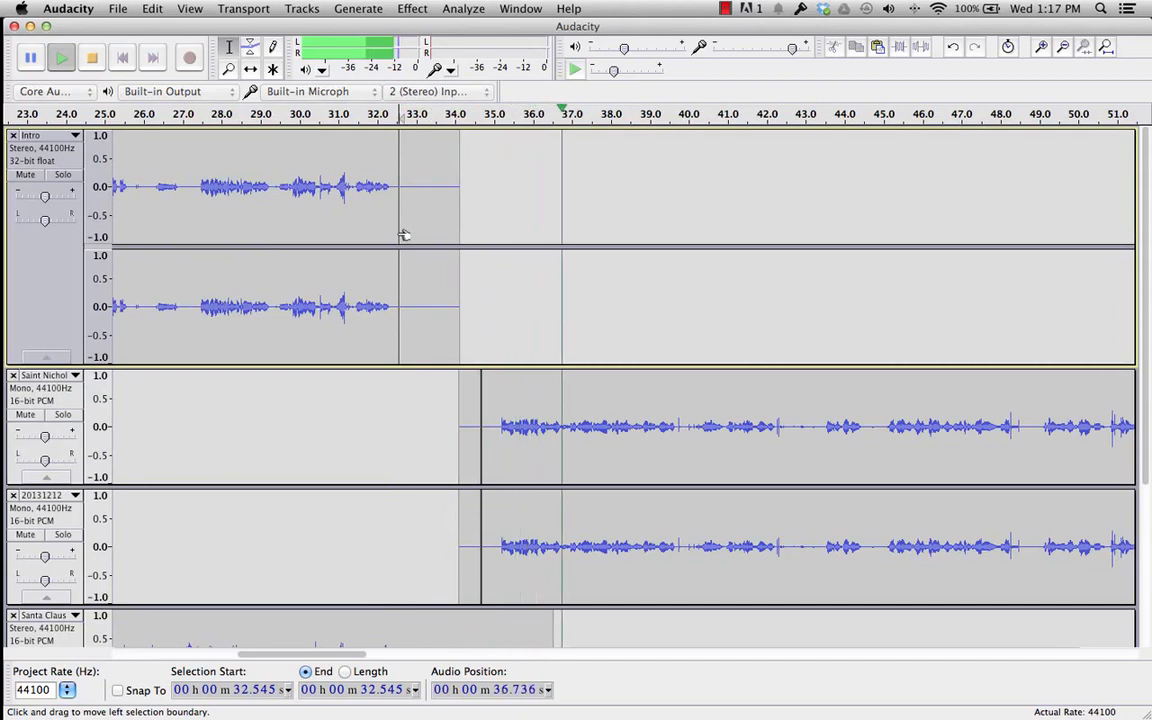
key("space")
scroll(519, 200, "down", 5)
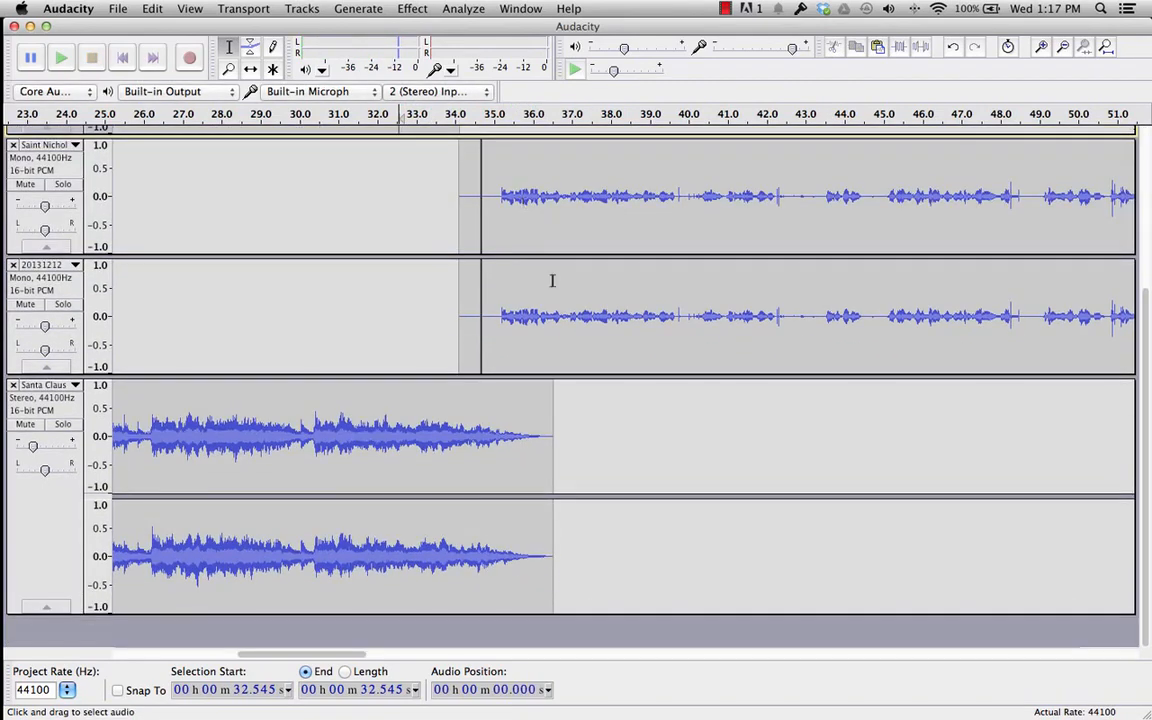
scroll(499, 328, "up", 3)
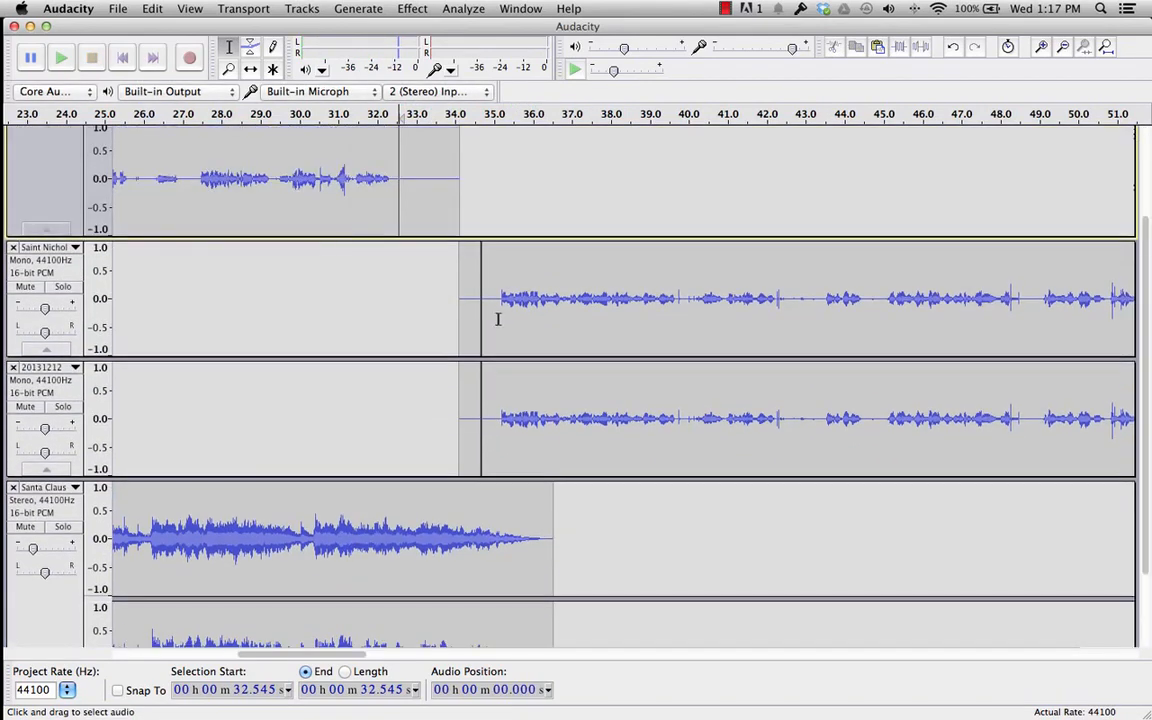
scroll(497, 319, "down", 3)
scroll(358, 272, "up", 6)
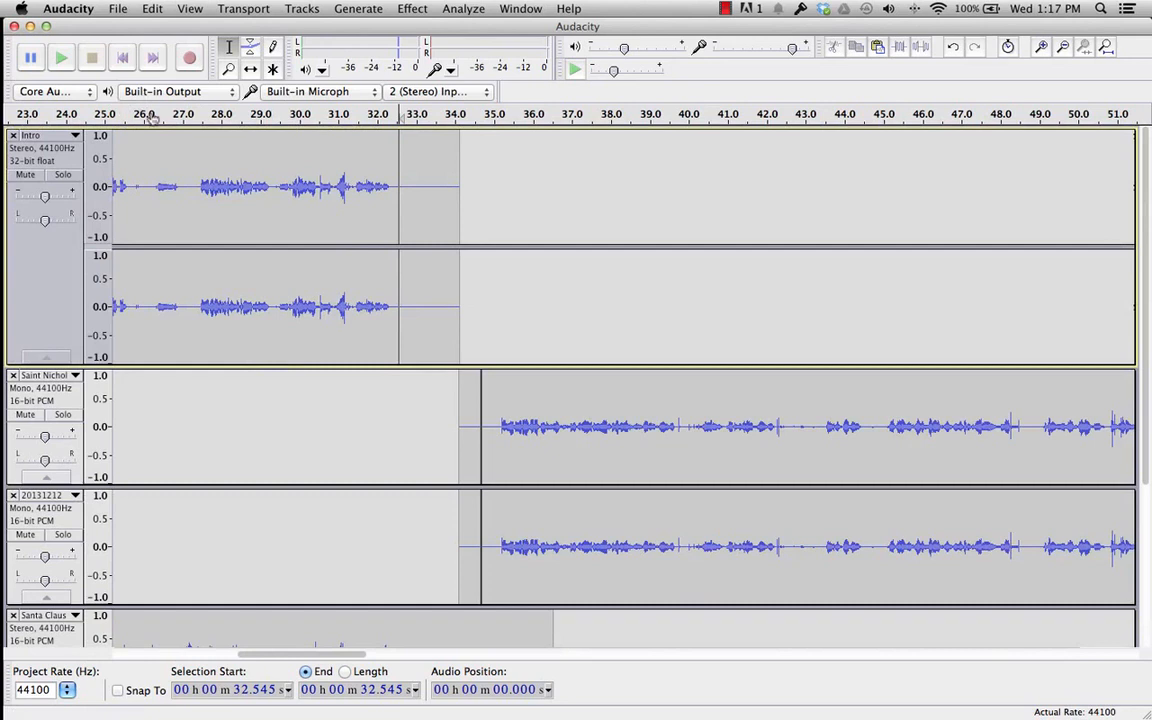
scroll(150, 140, "down", 1)
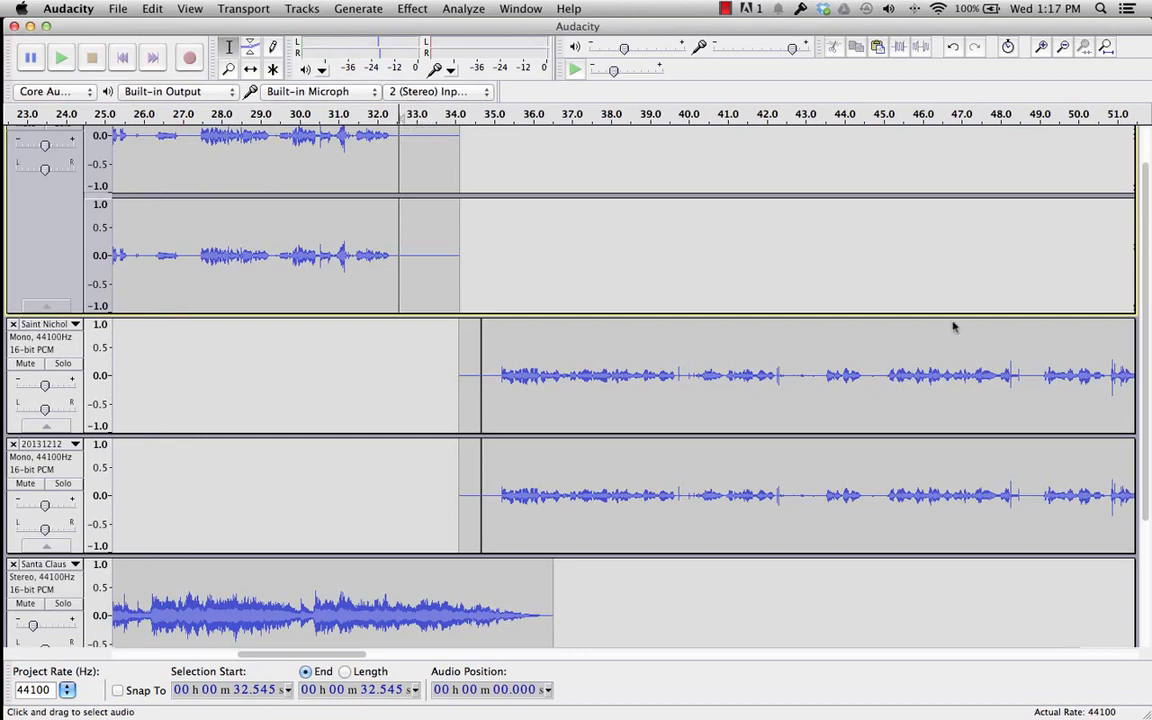
Switch to Google Chrome and review the Audacity badge rubric page
key("super+Tab")
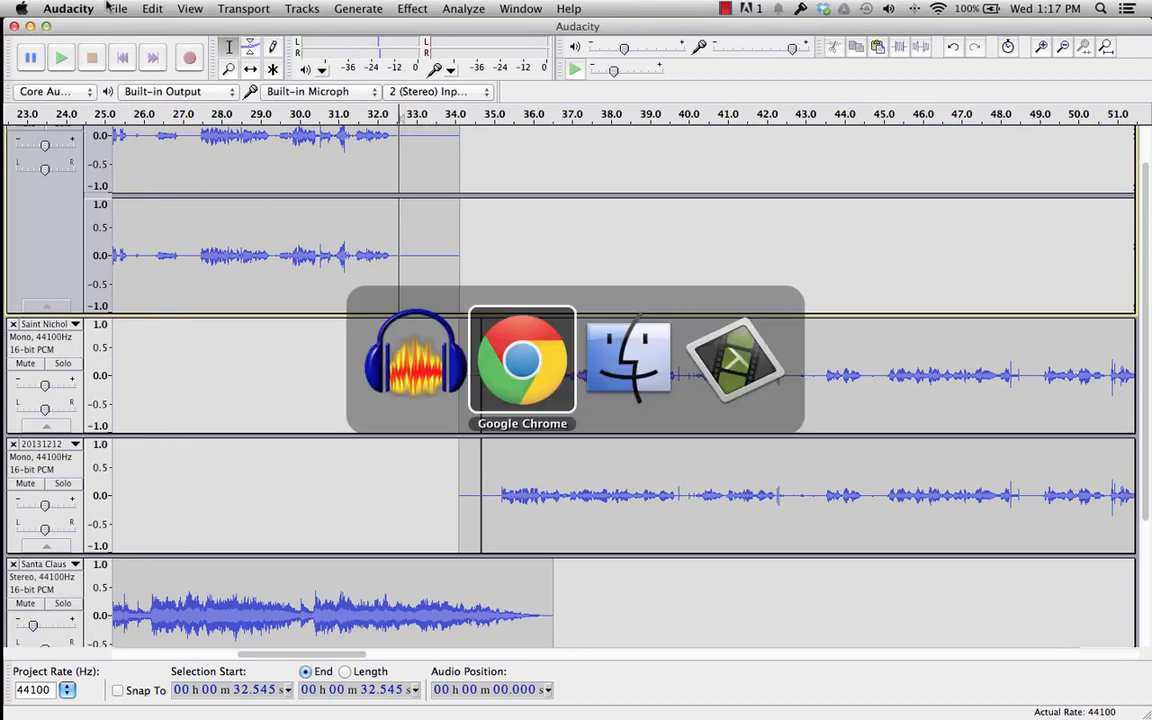
key("super+Tab")
key("super+shift+Tab")
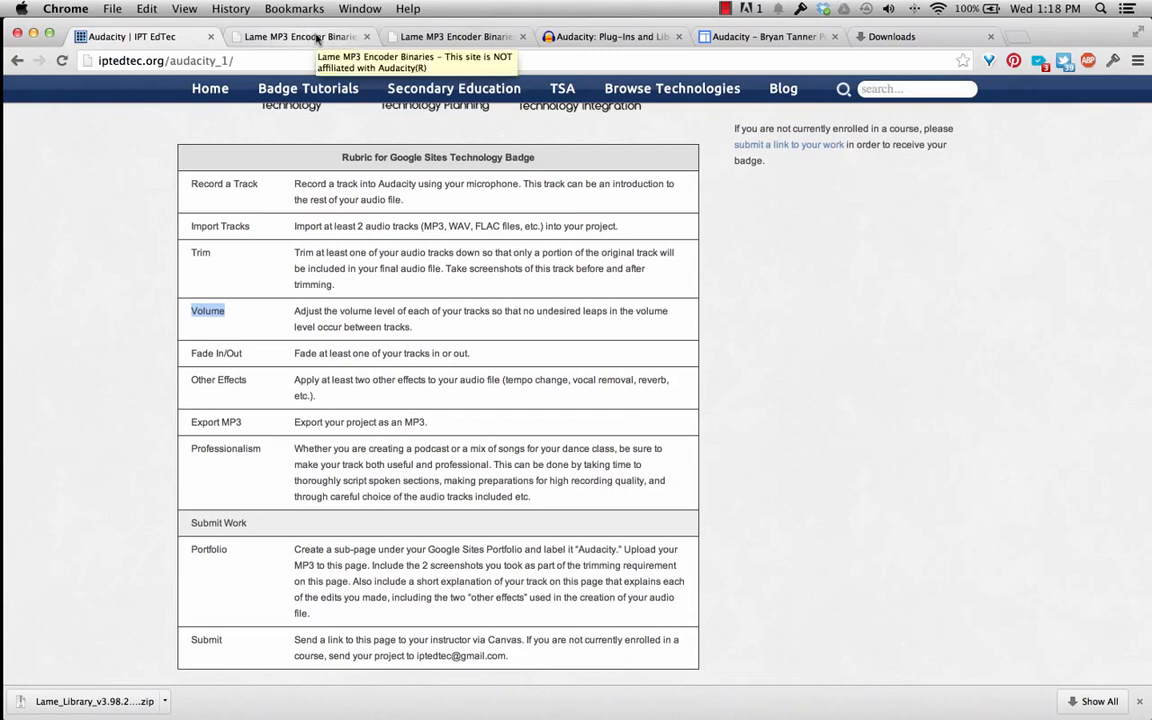
Switch to Audacity and save the project as StNick on the Desktop, turning off the project-file warning for future saves
key("super+Tab")
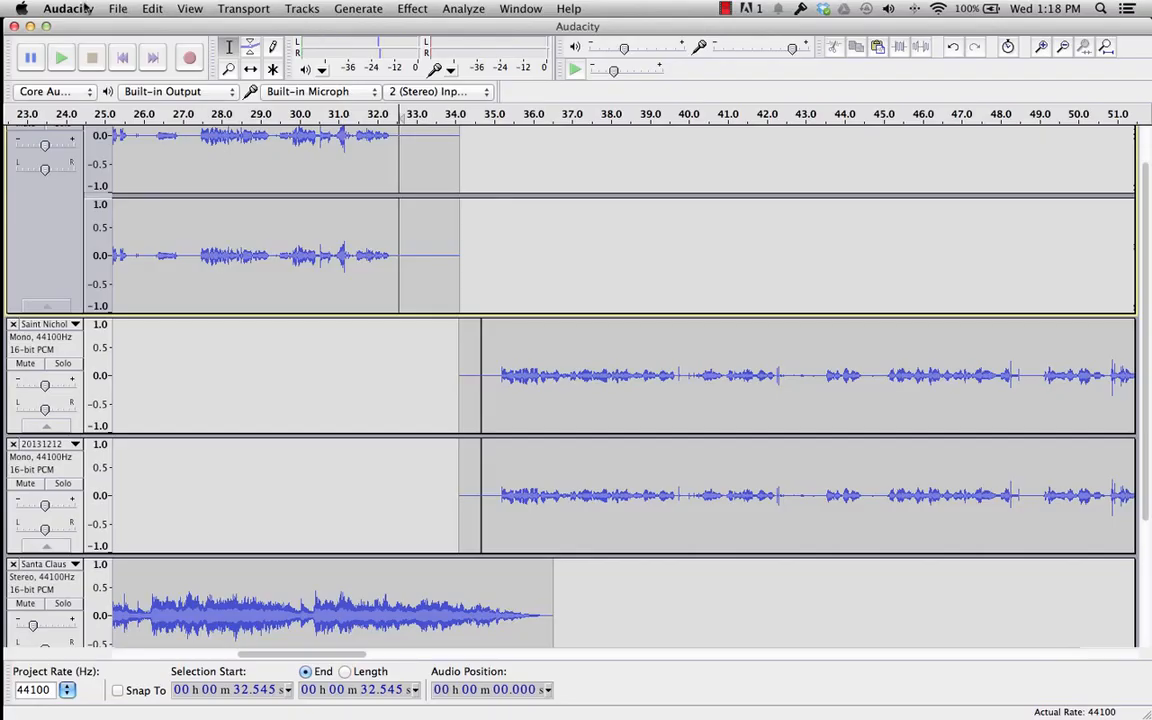
left_click(87, 8)
mouse_move(120, 8)
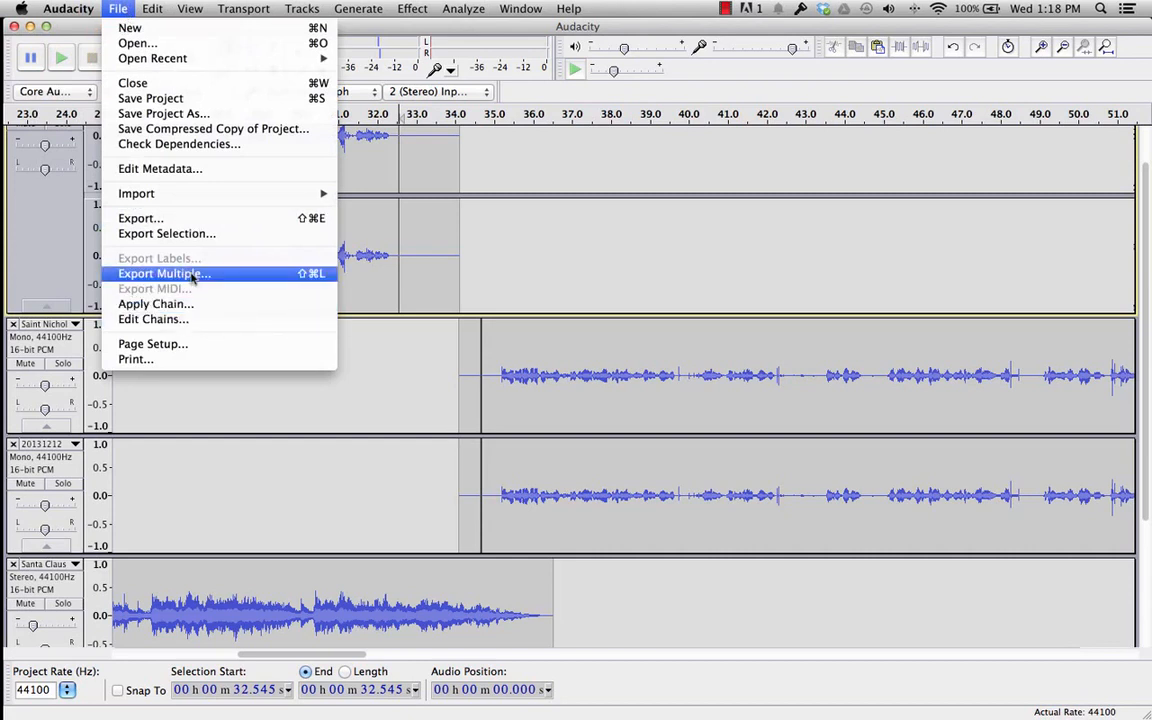
left_click(184, 116)
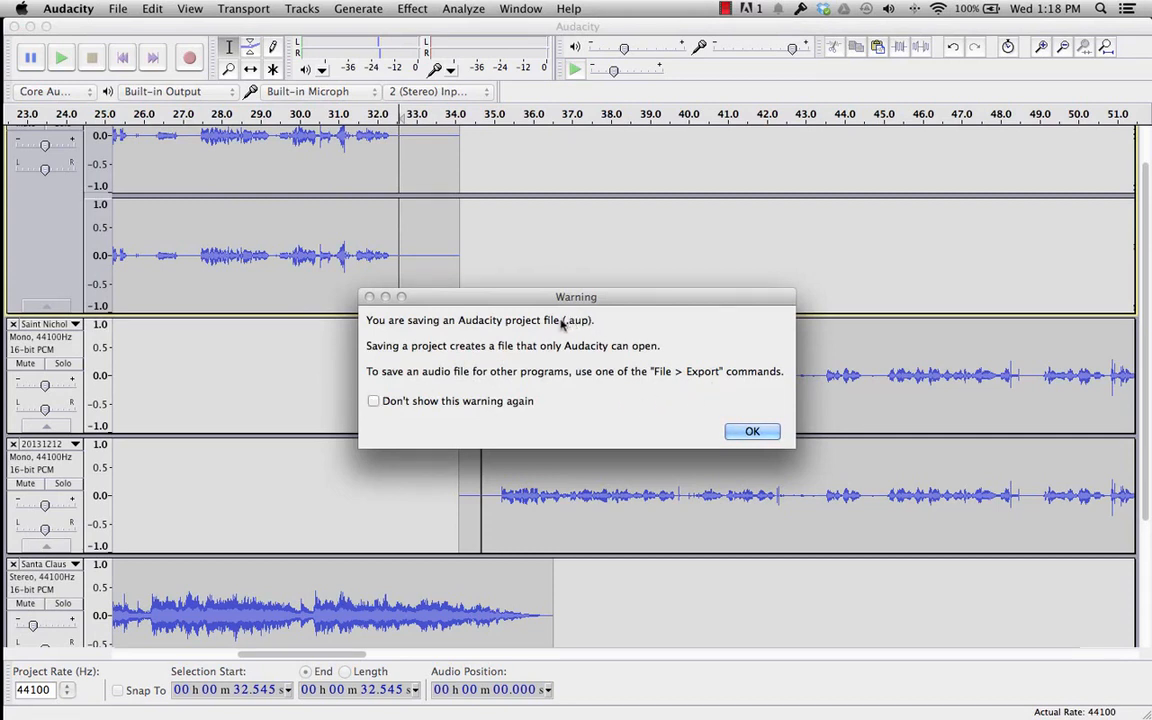
left_click(374, 401)
left_click(738, 435)
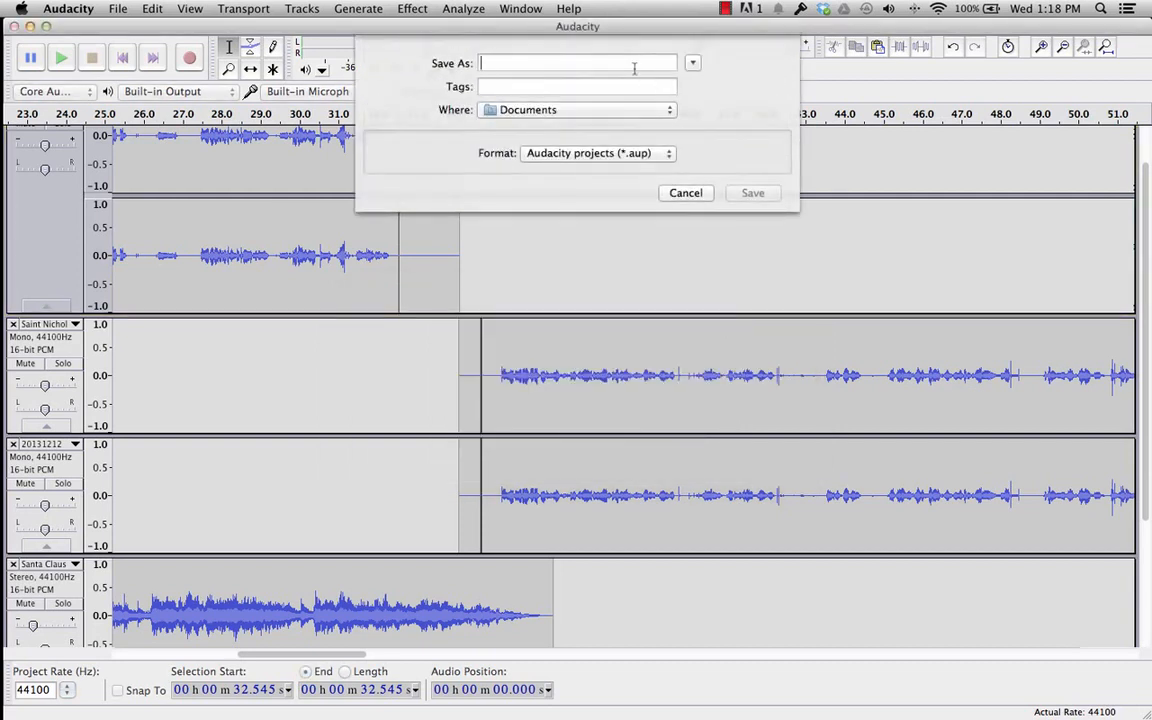
type("S")
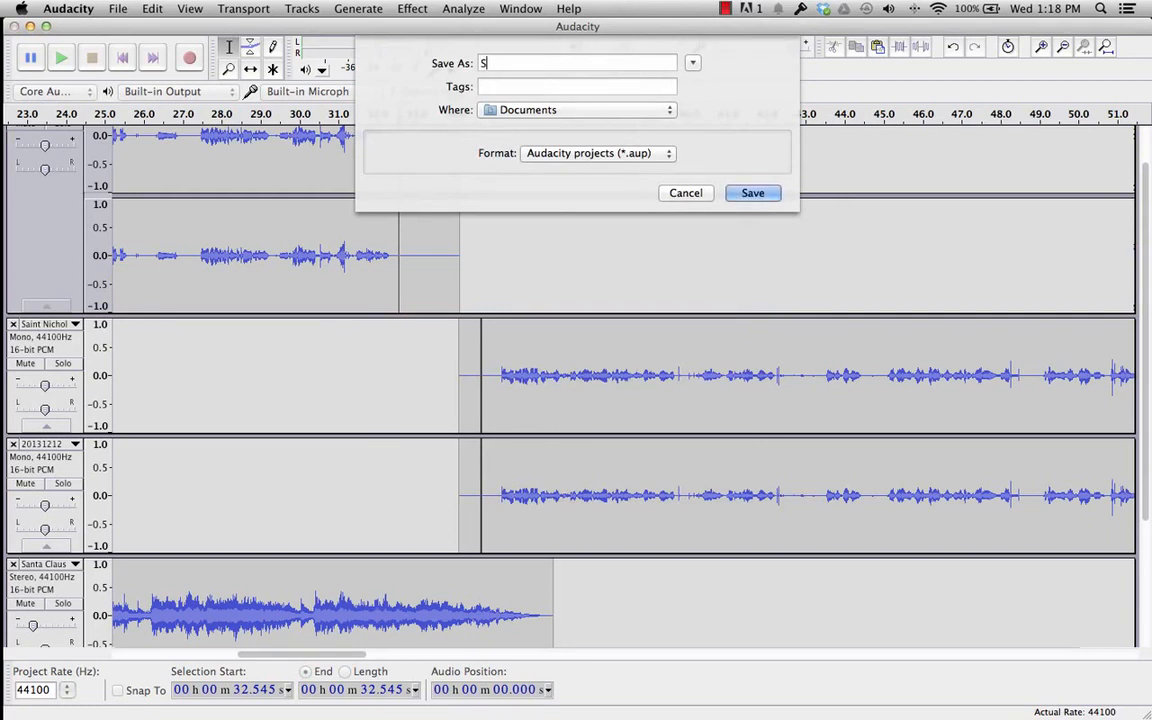
type("tNick")
left_click(610, 110)
left_click(598, 162)
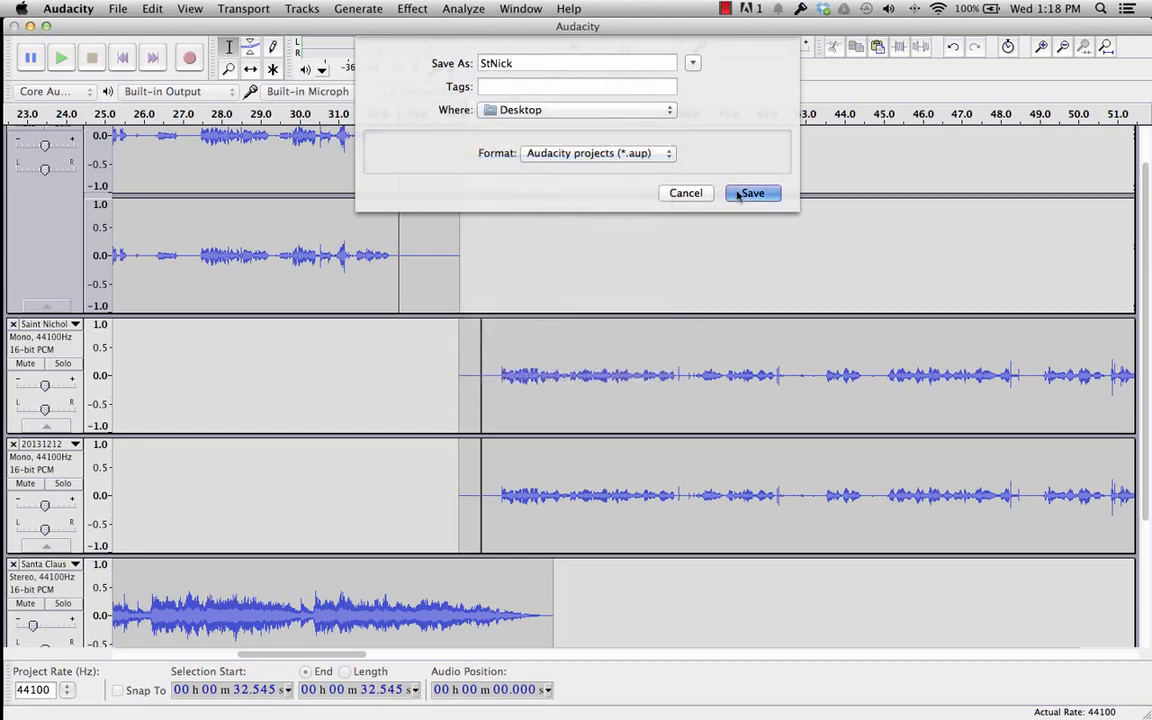
left_click(750, 193)
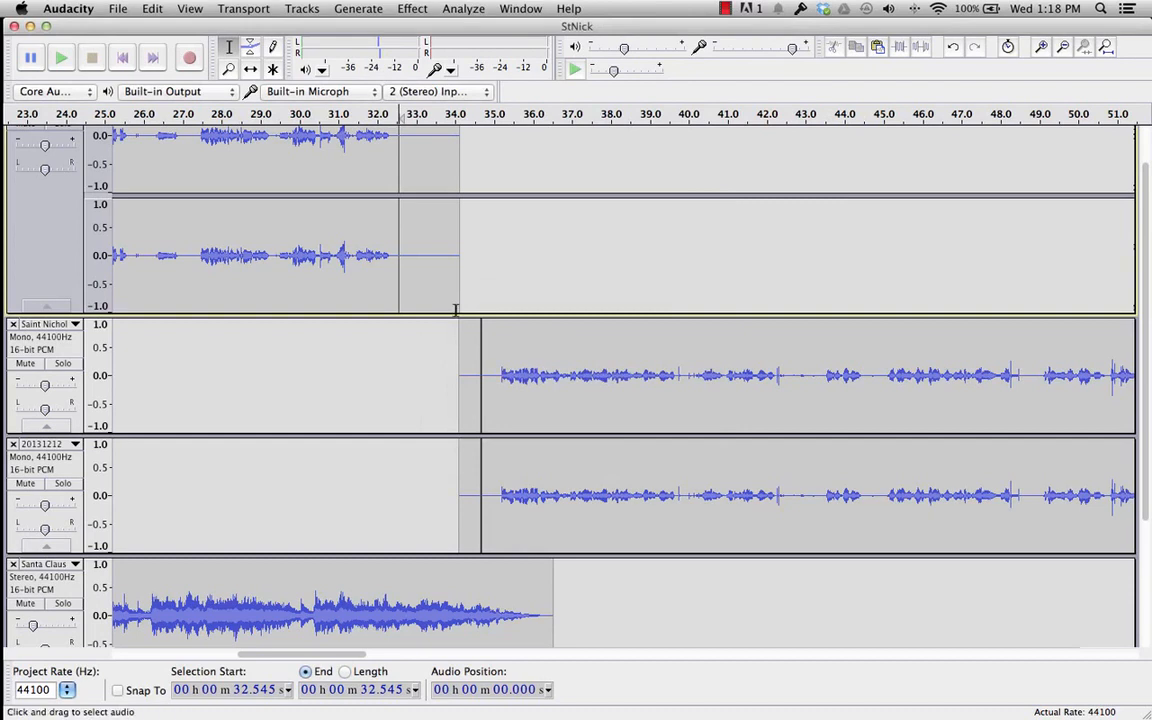
Export the project as StNick in MP3 format, accepting the mixdown to two stereo channels
left_click(118, 9)
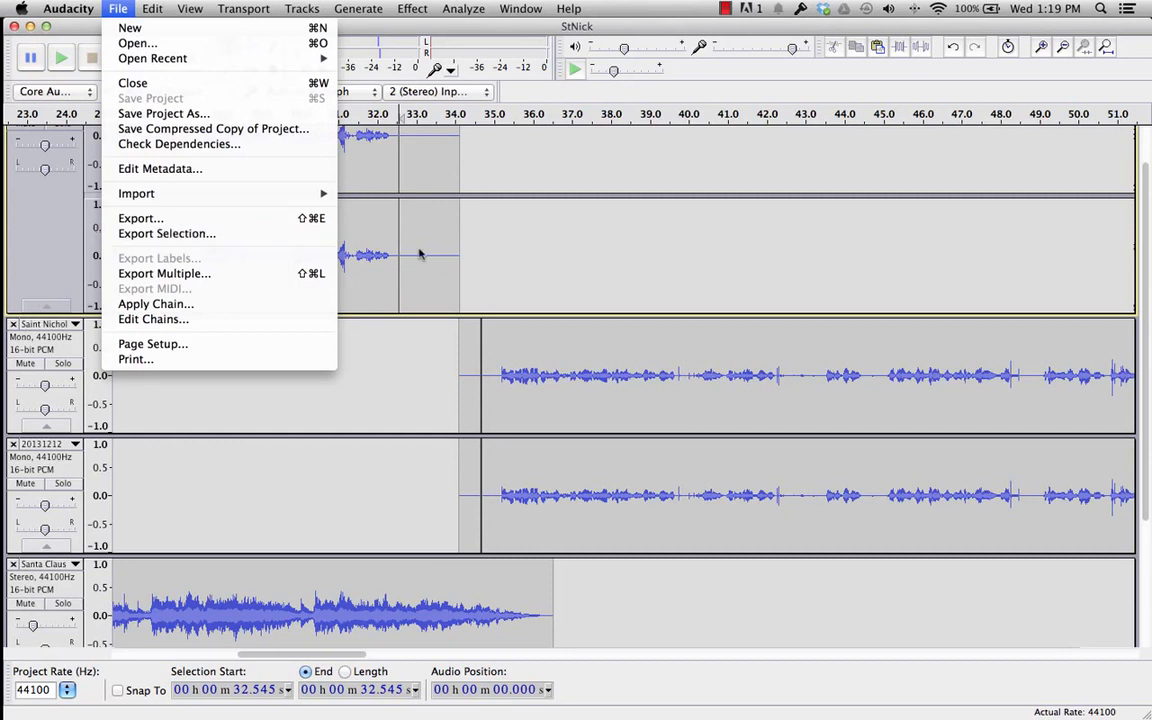
left_click(152, 227)
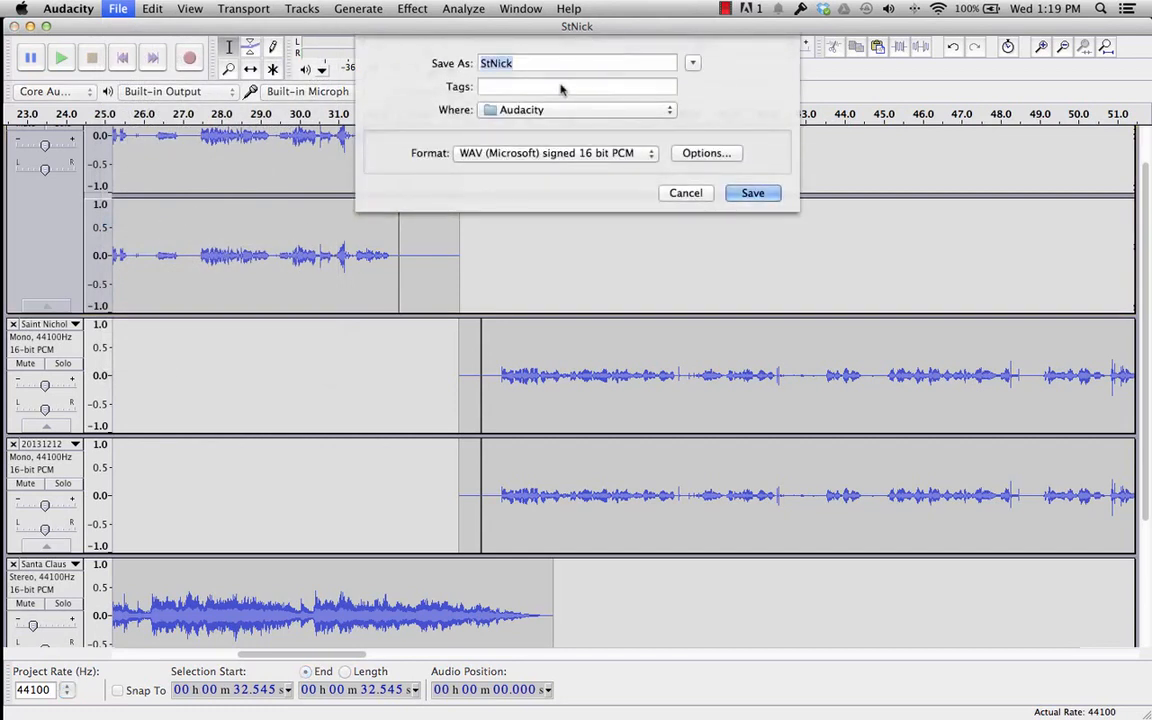
left_click(521, 154)
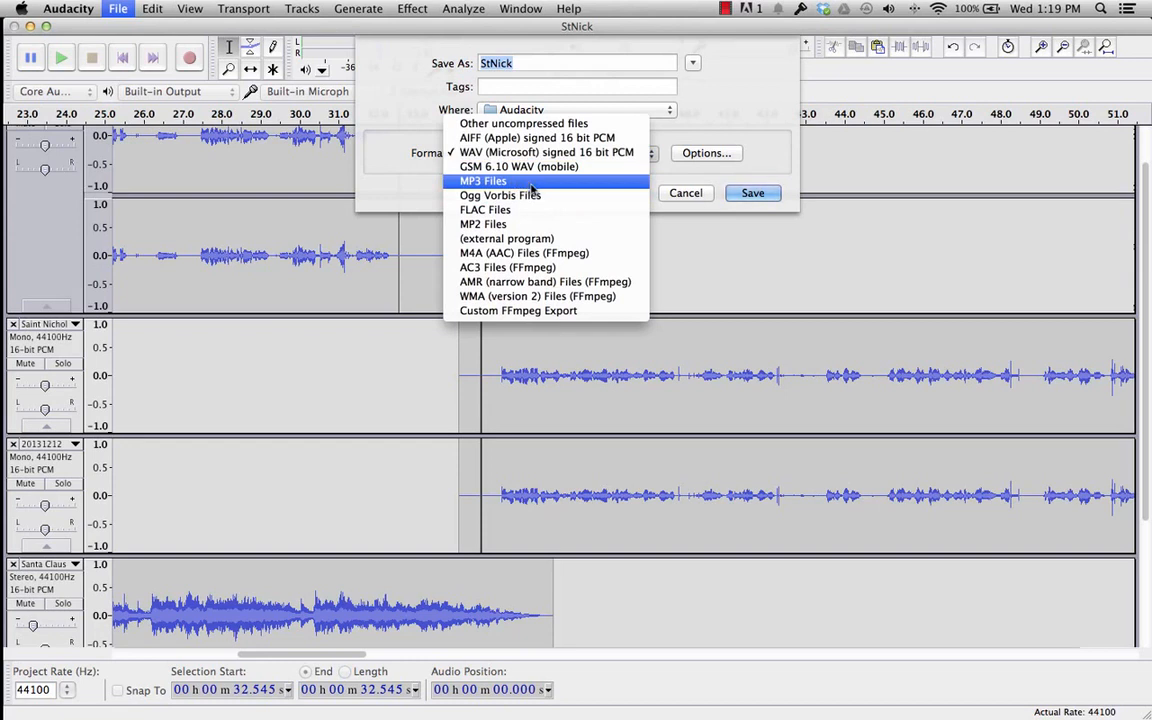
left_click(585, 183)
left_click(745, 193)
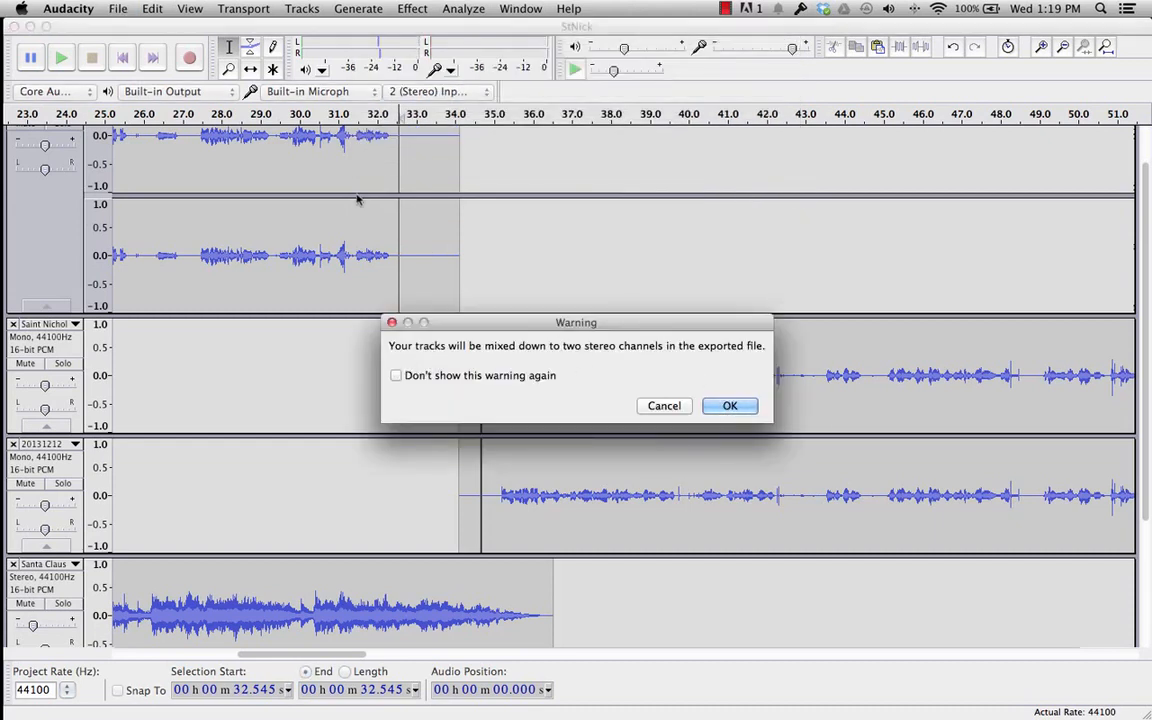
left_click(730, 406)
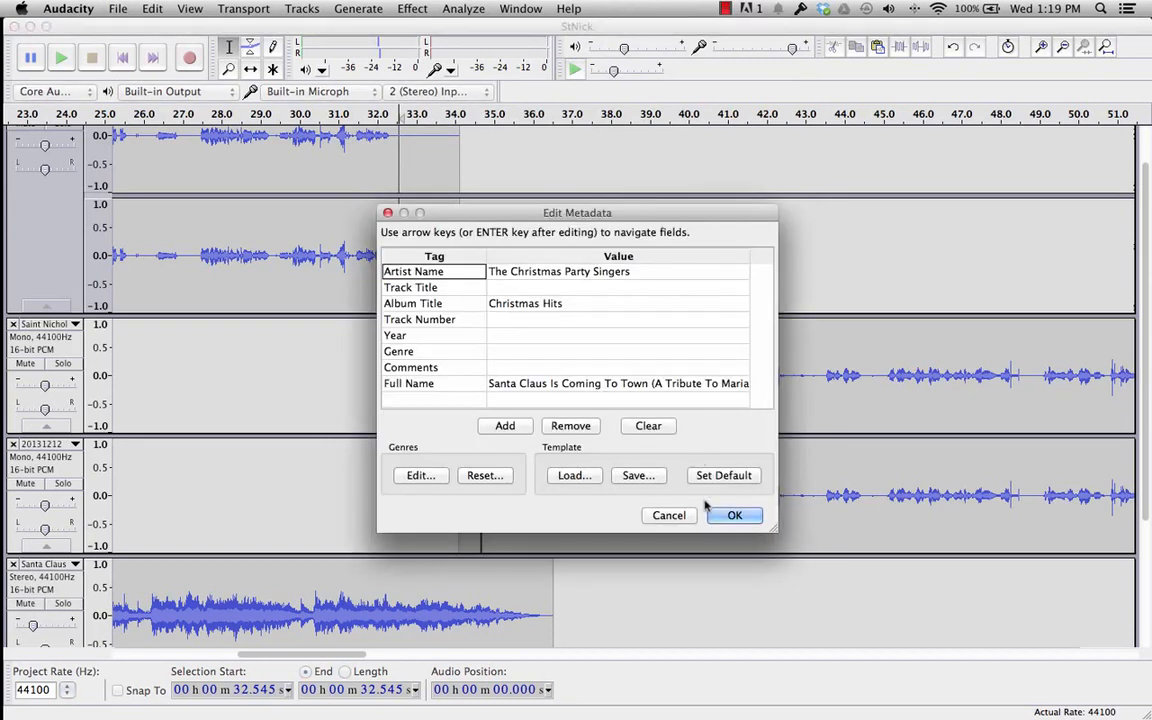
Set the export metadata's artist name to "Saint Nick" and album title to "Audacity Mix"
left_click(622, 273)
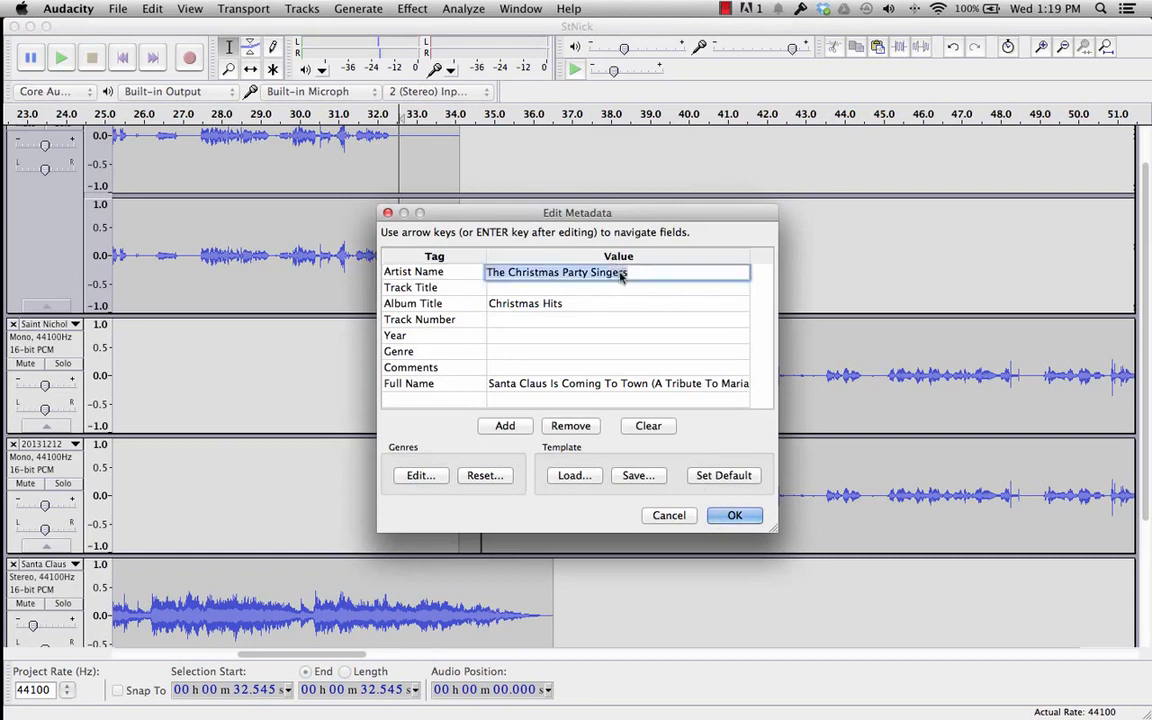
left_click_drag(626, 272, 340, 245)
type("S")
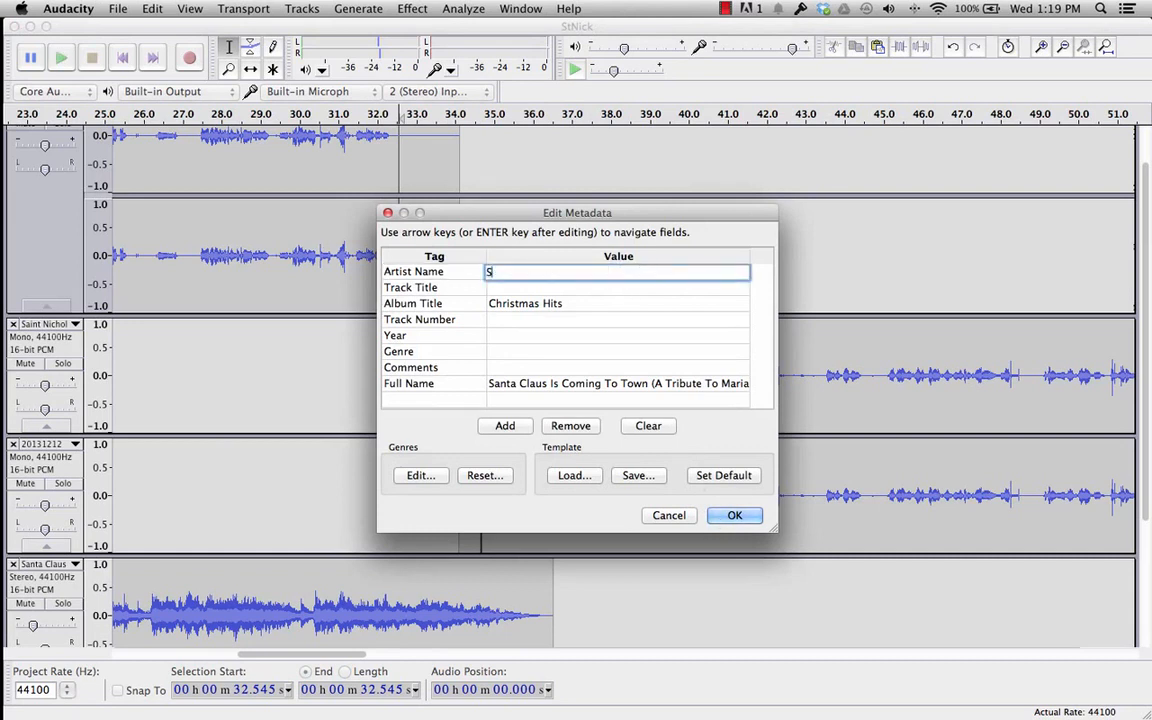
type("aint Nick")
left_click(497, 305)
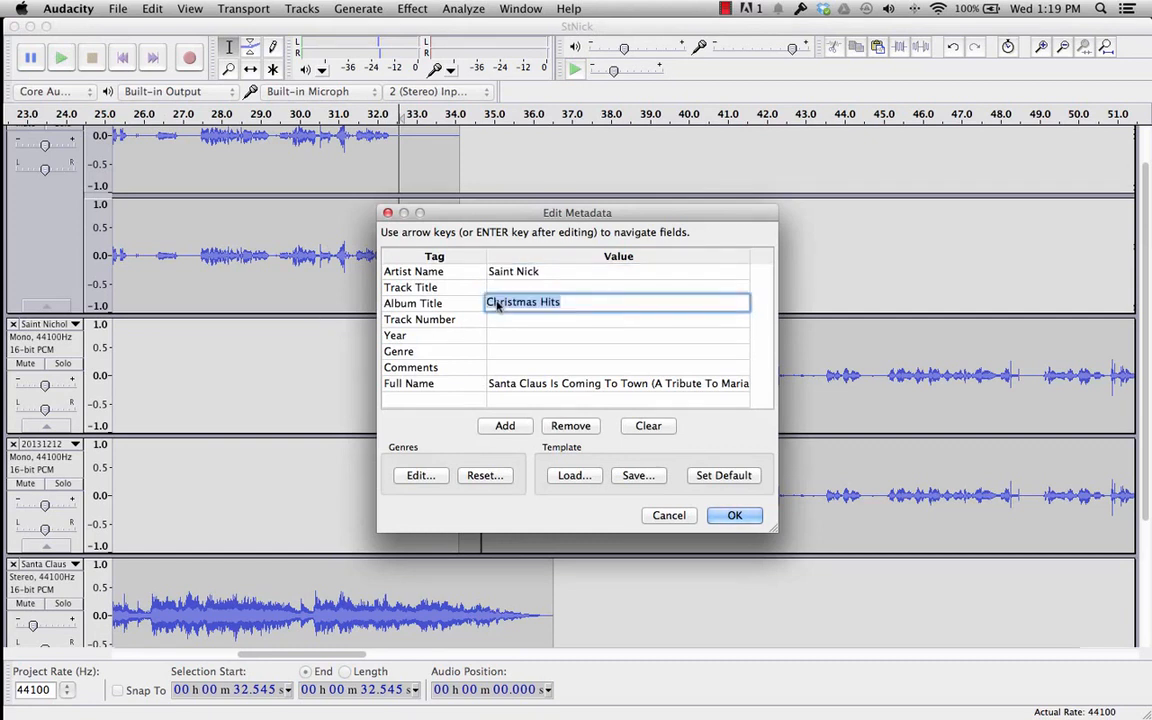
type("SAu")
key("BackSpace")
key("BackSpace")
key("BackSpace")
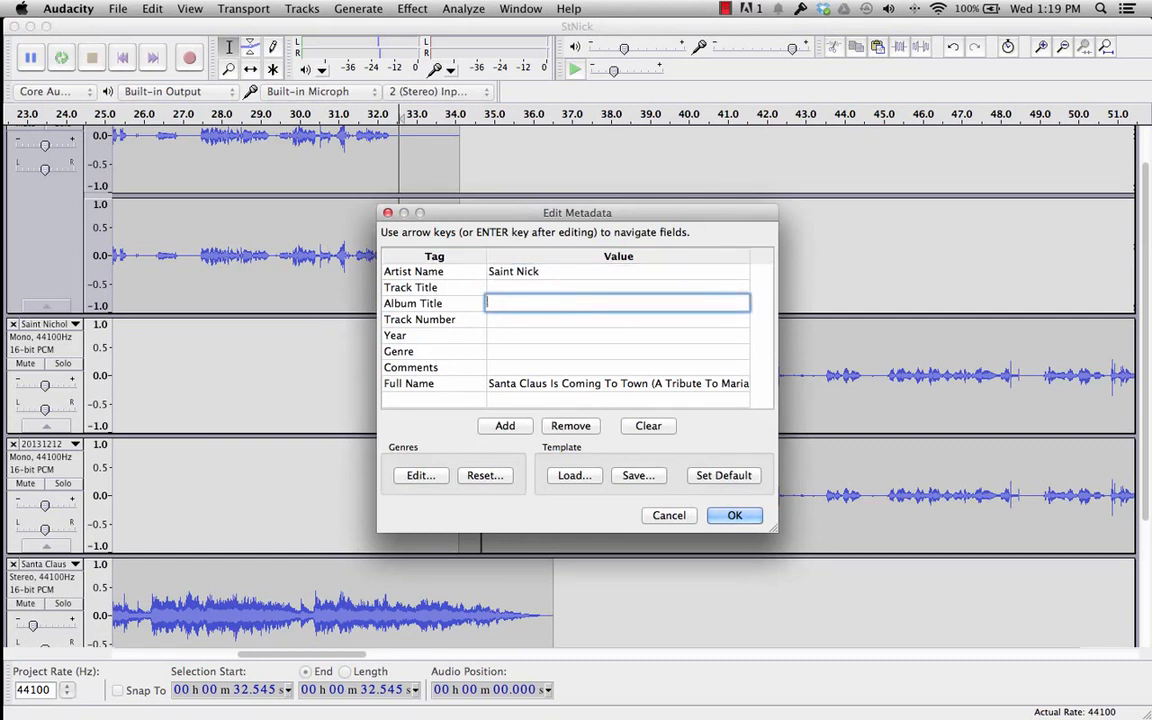
type("Audacity Mix")
Clear the Full Name metadata tag and try the MP3 export with the LAME library's default location
left_click(515, 383)
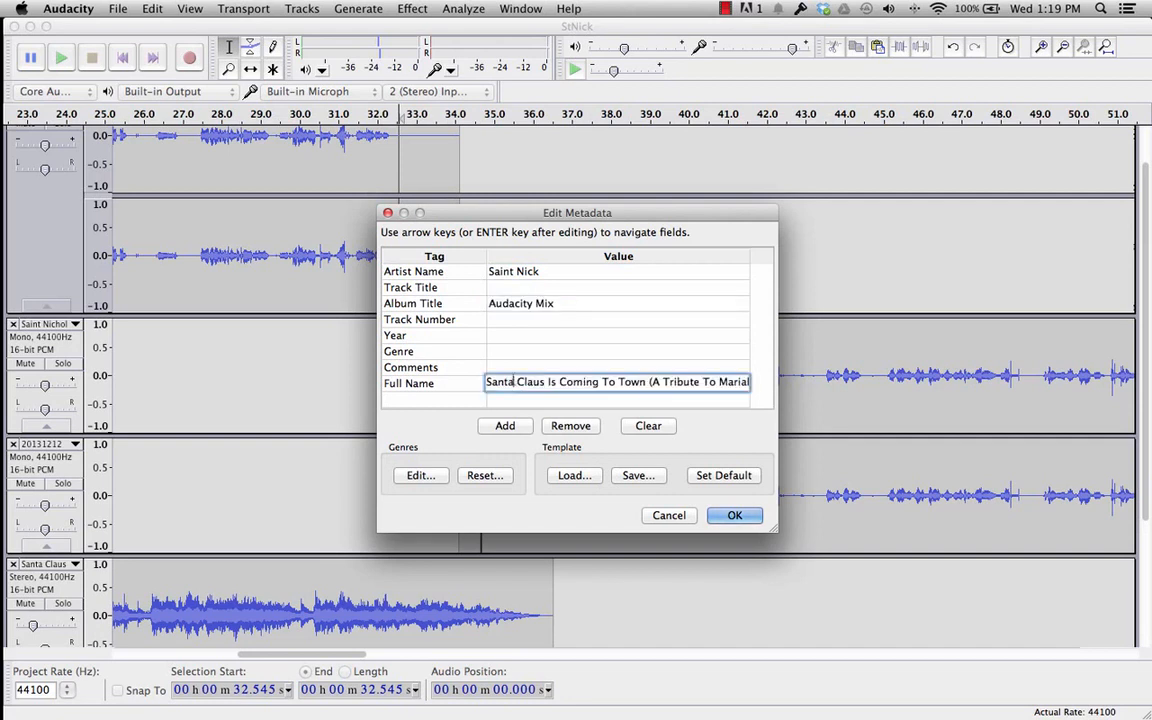
key("super+a")
key("BackSpace")
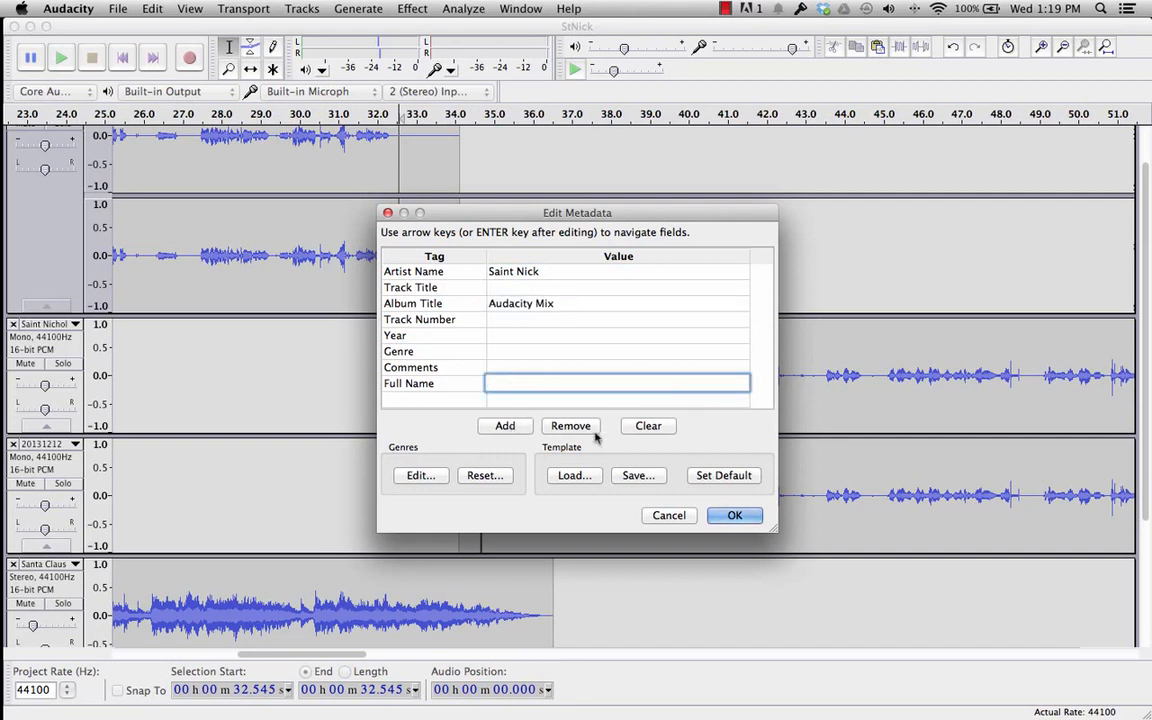
left_click(735, 516)
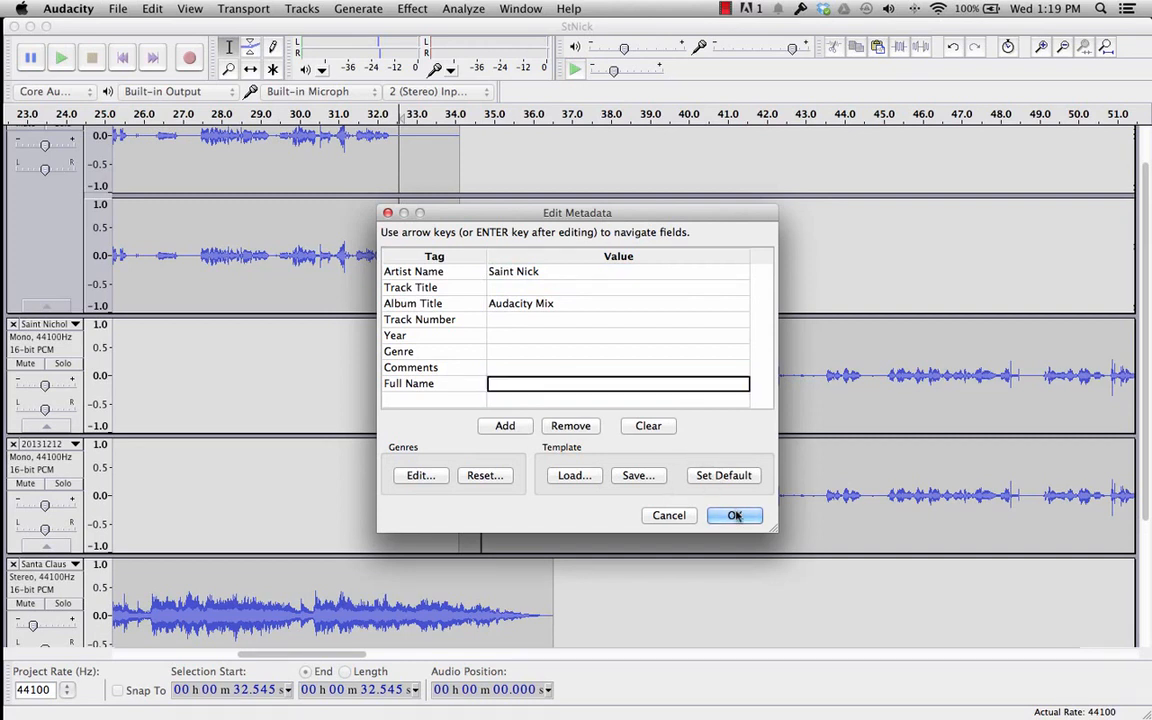
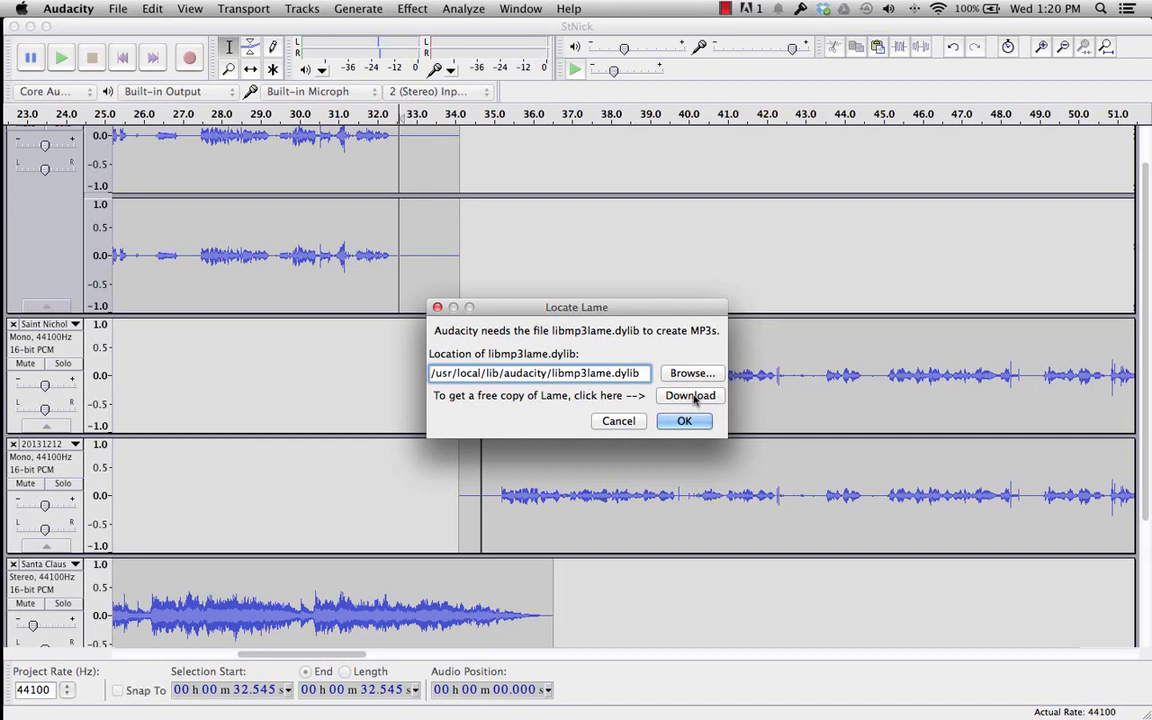
left_click(684, 421)
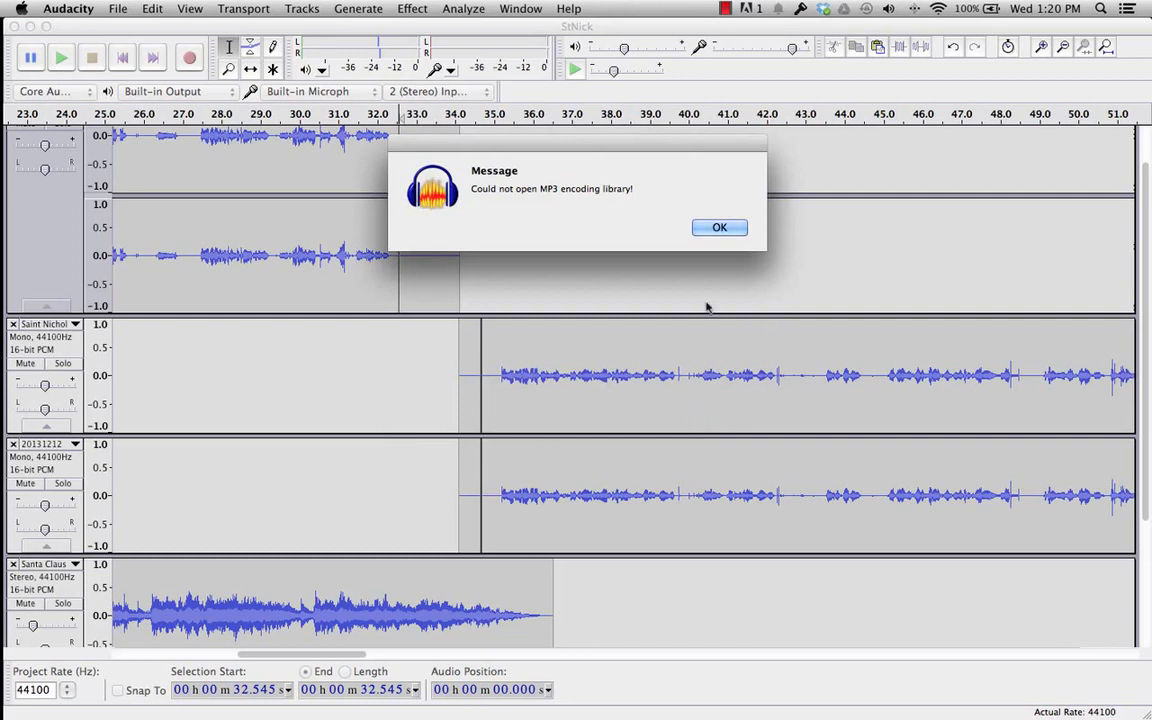
left_click(728, 234)
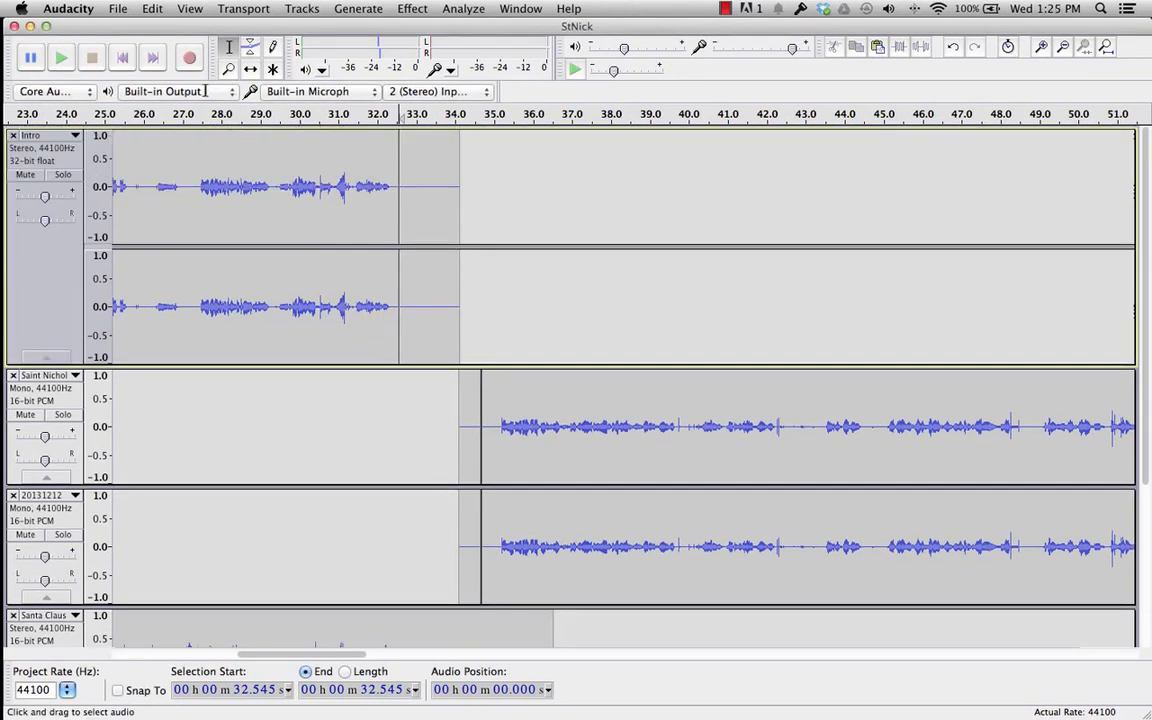
left_click(110, 10)
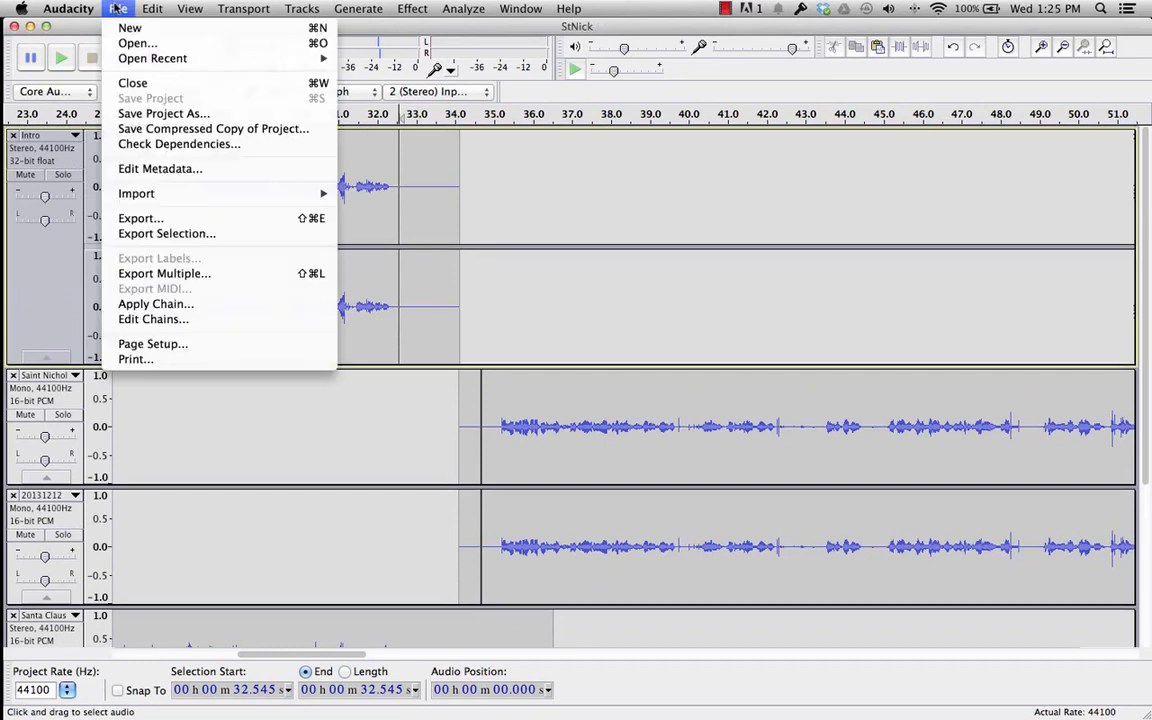
left_click(150, 220)
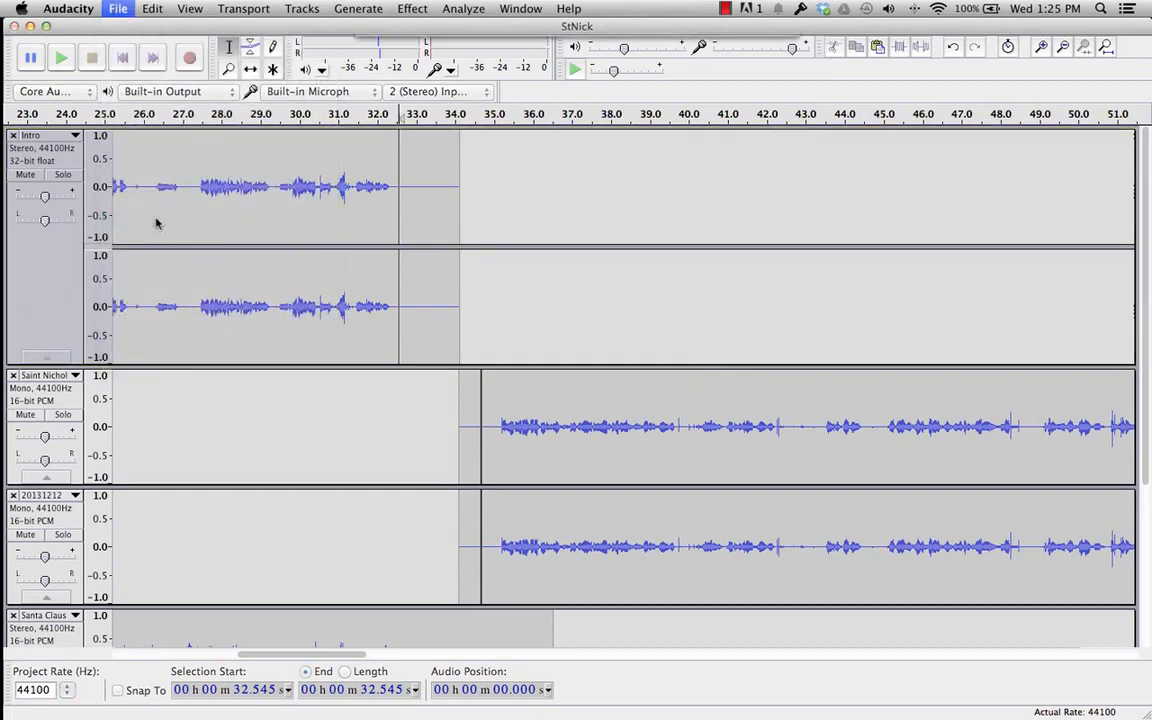
left_click(751, 190)
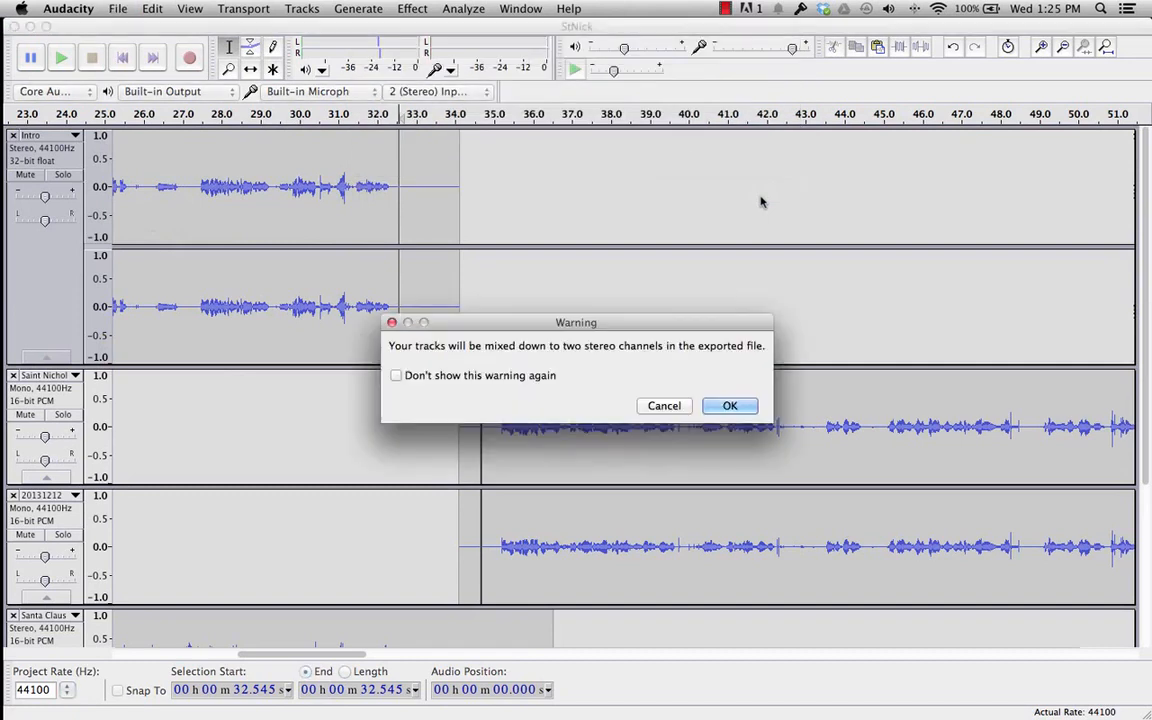
left_click(664, 406)
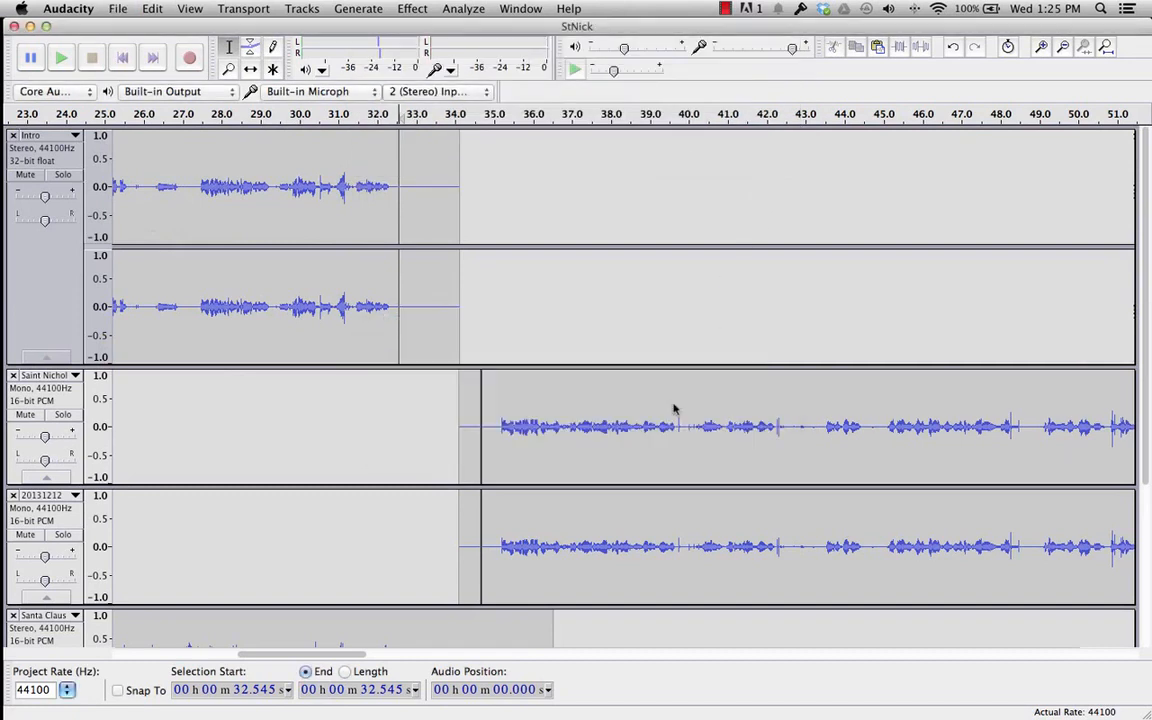
Export StNick as an MP3 to the Desktop, turning off the stereo mixdown warning and keeping the entered metadata
left_click(119, 8)
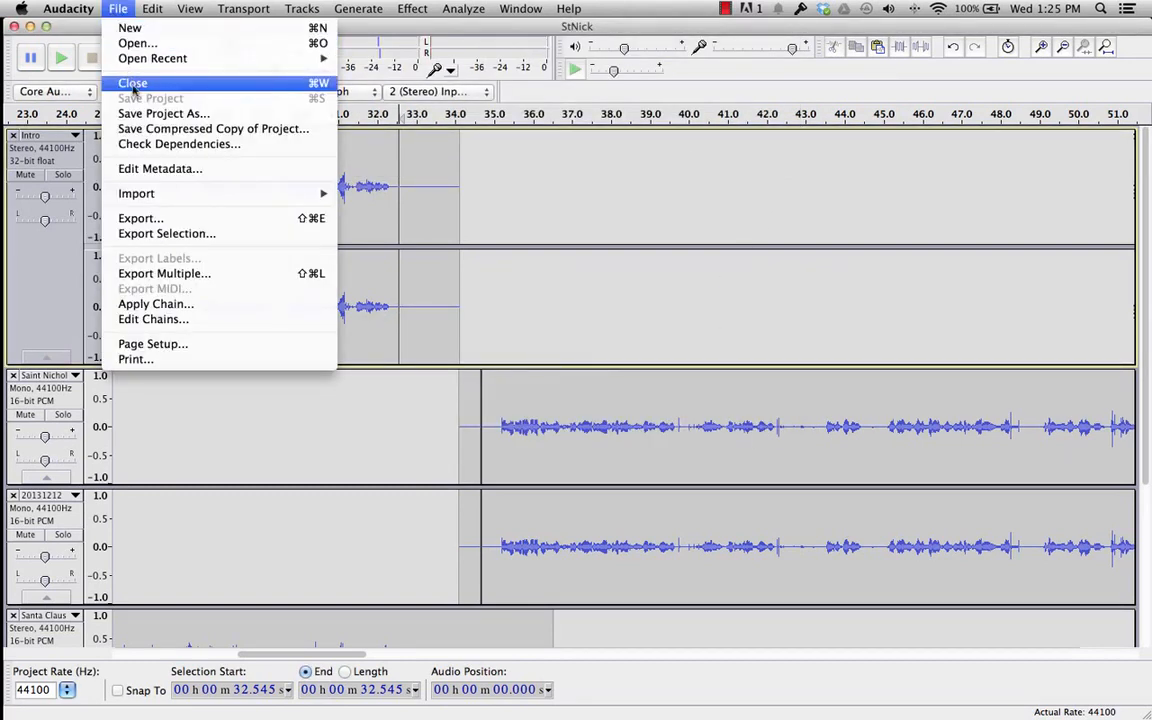
left_click(214, 222)
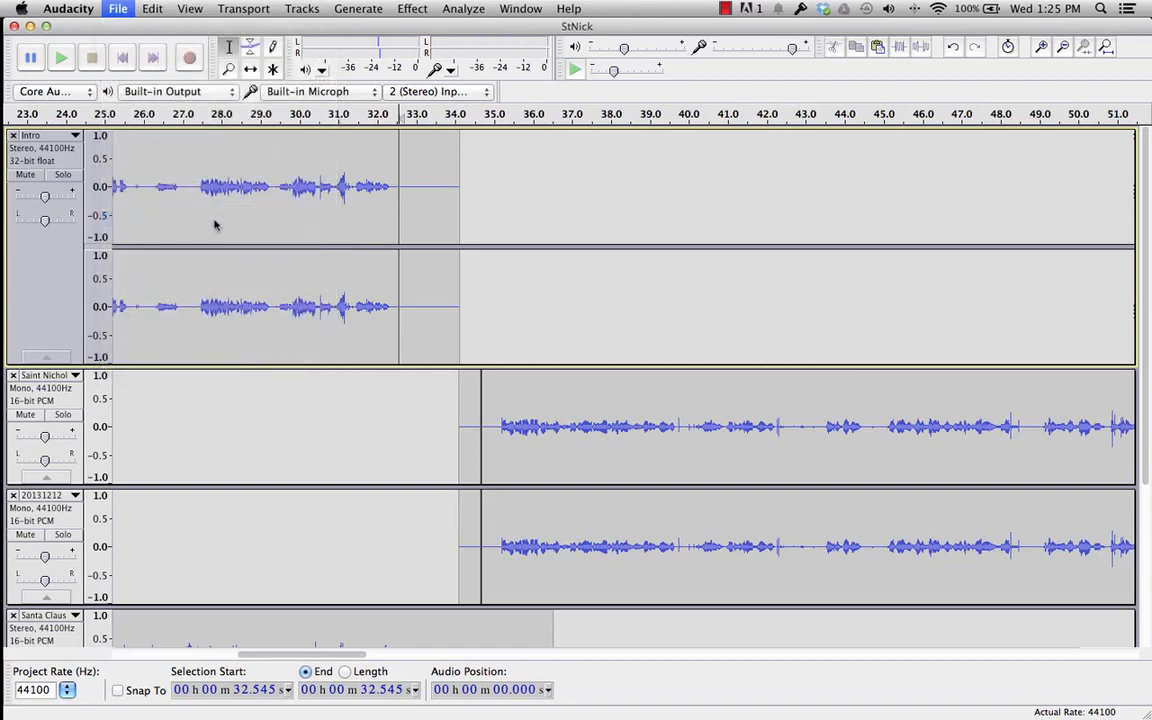
left_click(571, 110)
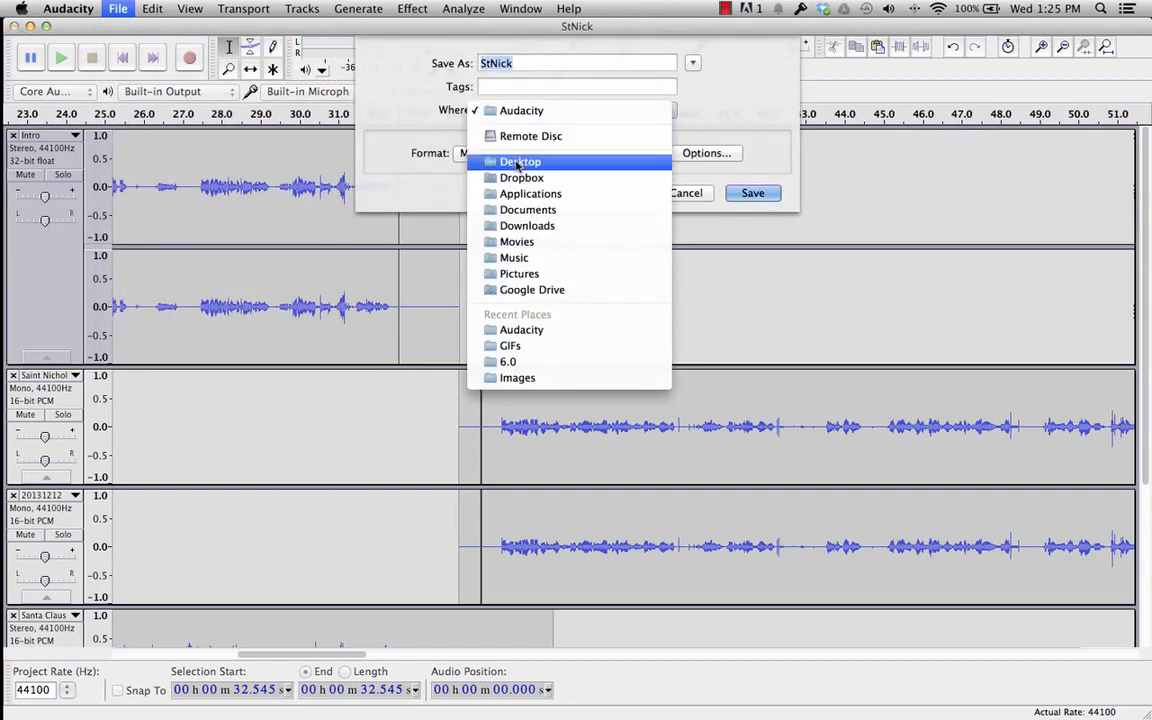
left_click(517, 165)
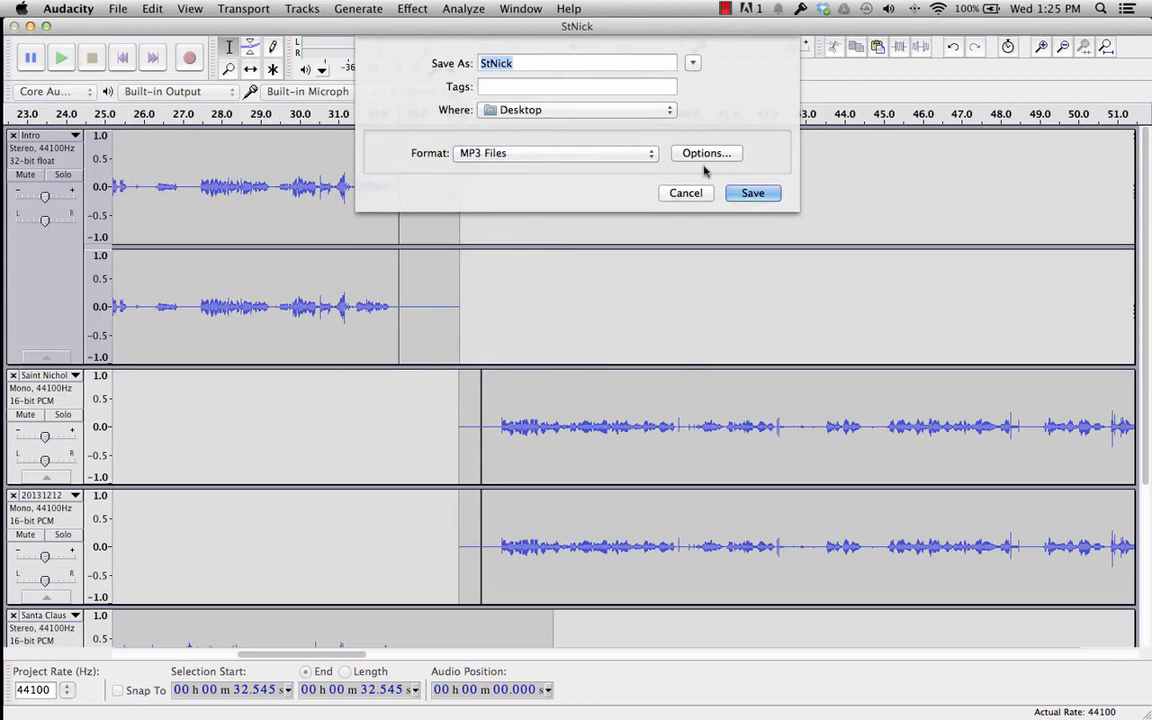
left_click(752, 193)
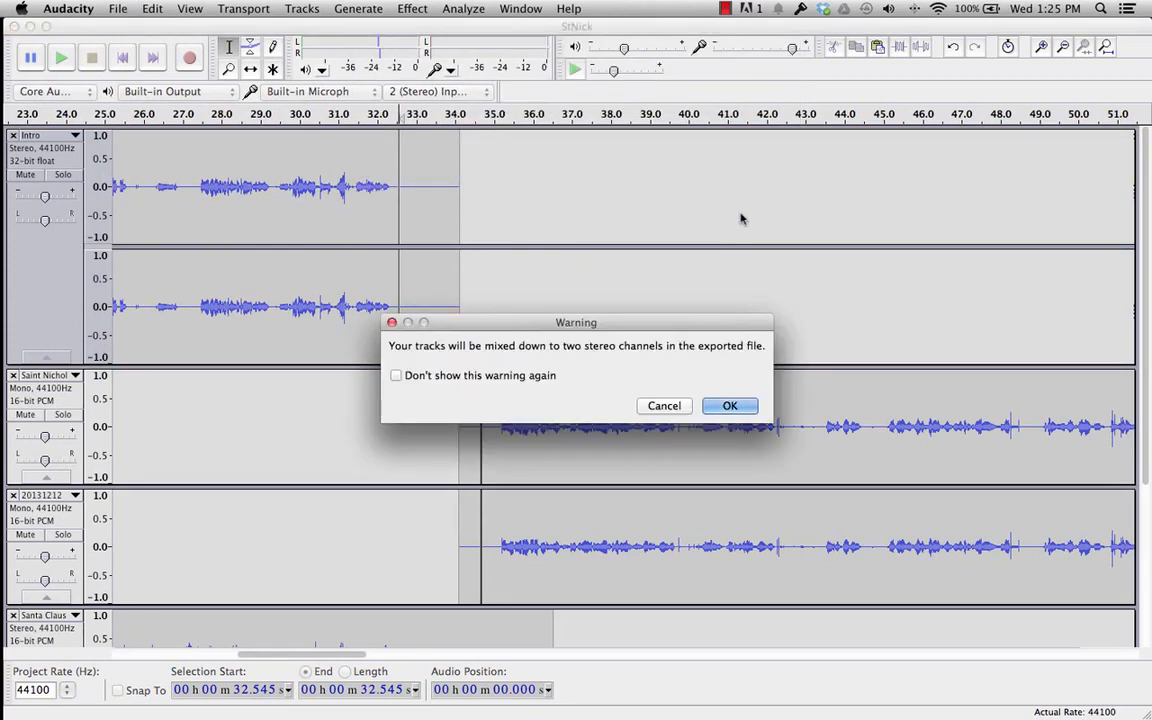
left_click(397, 376)
left_click(730, 405)
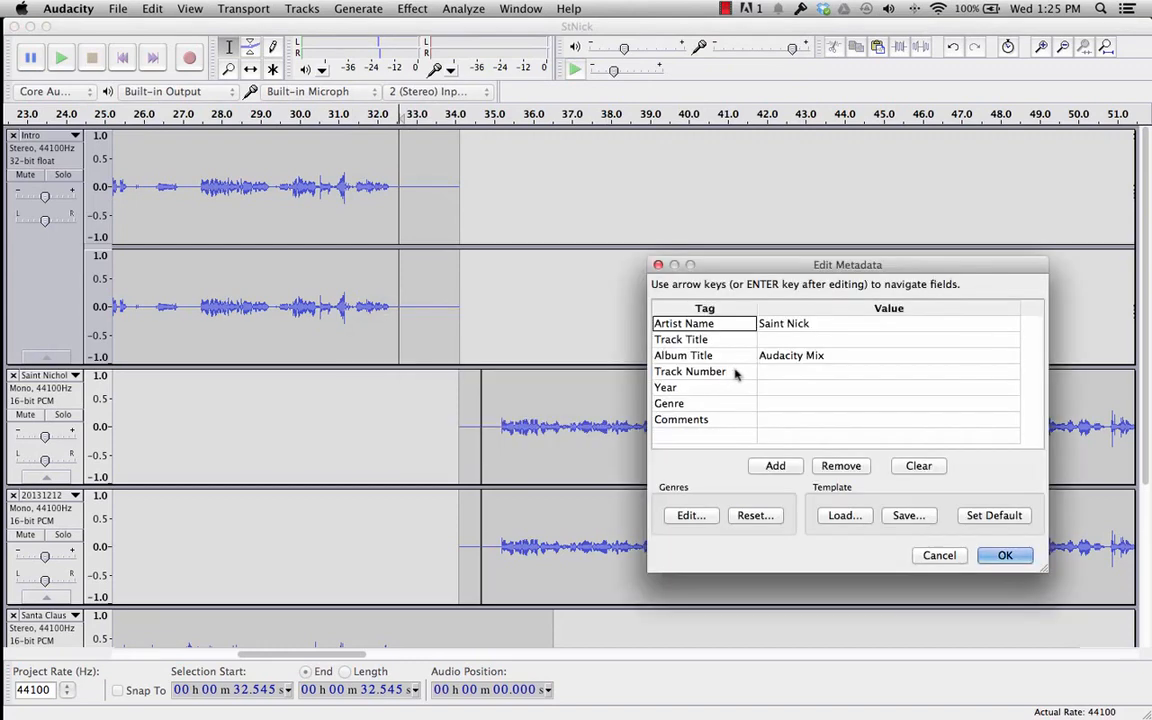
left_click(1003, 560)
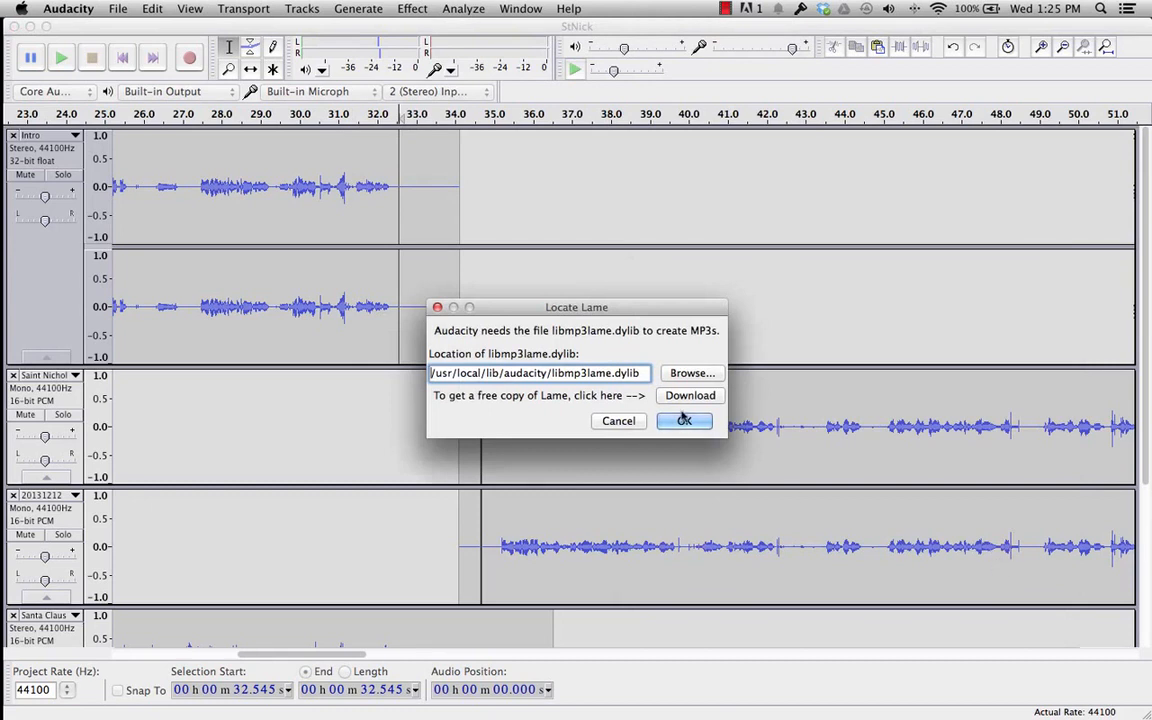
Locate the LAME library as libmp3lame.dylib in the Desktop's Audacity folder and run the MP3 export with it
left_click(690, 376)
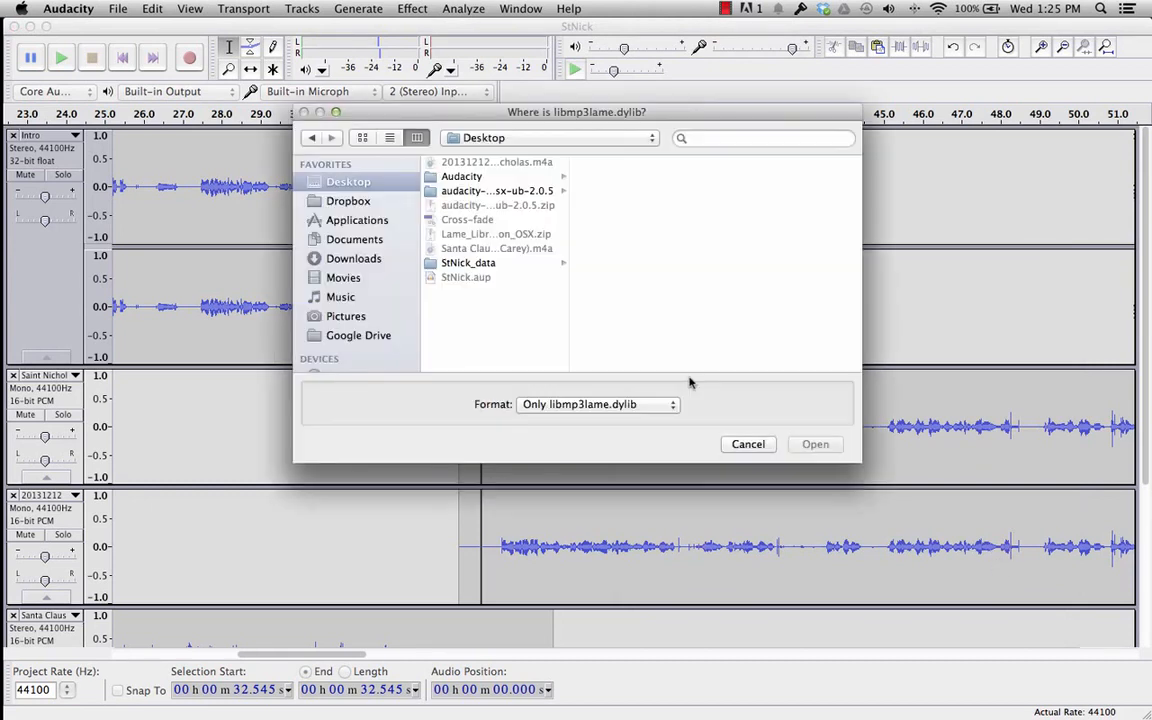
left_click(472, 177)
left_click(615, 162)
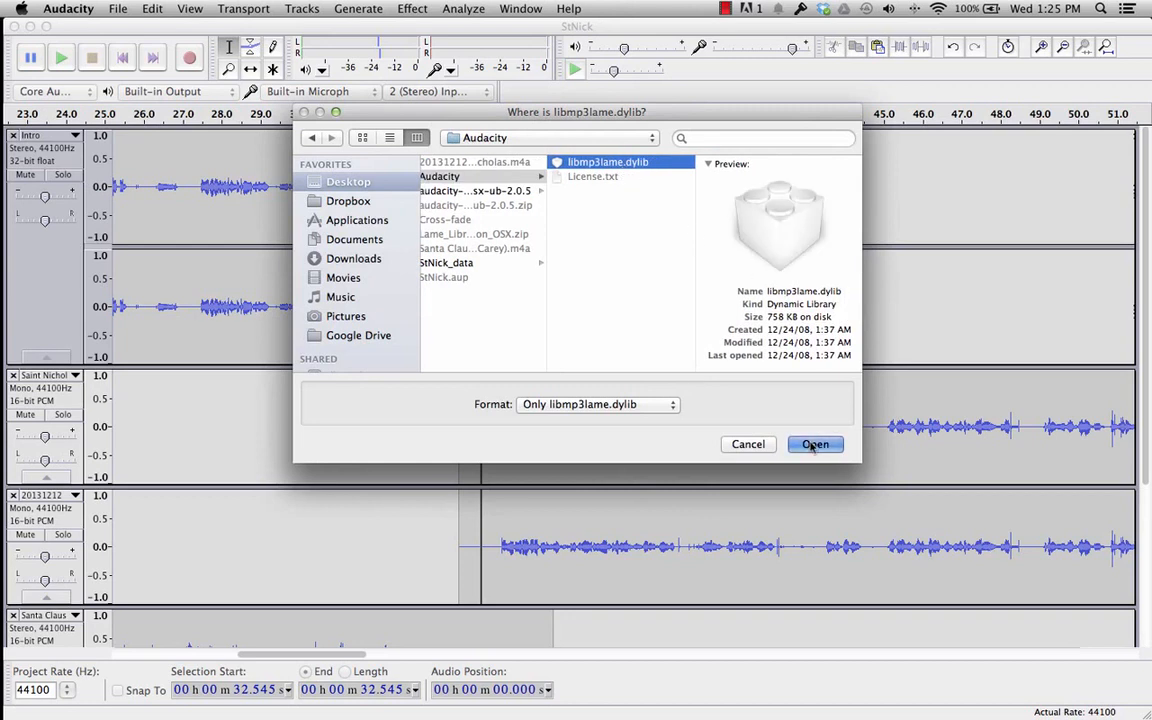
left_click(813, 444)
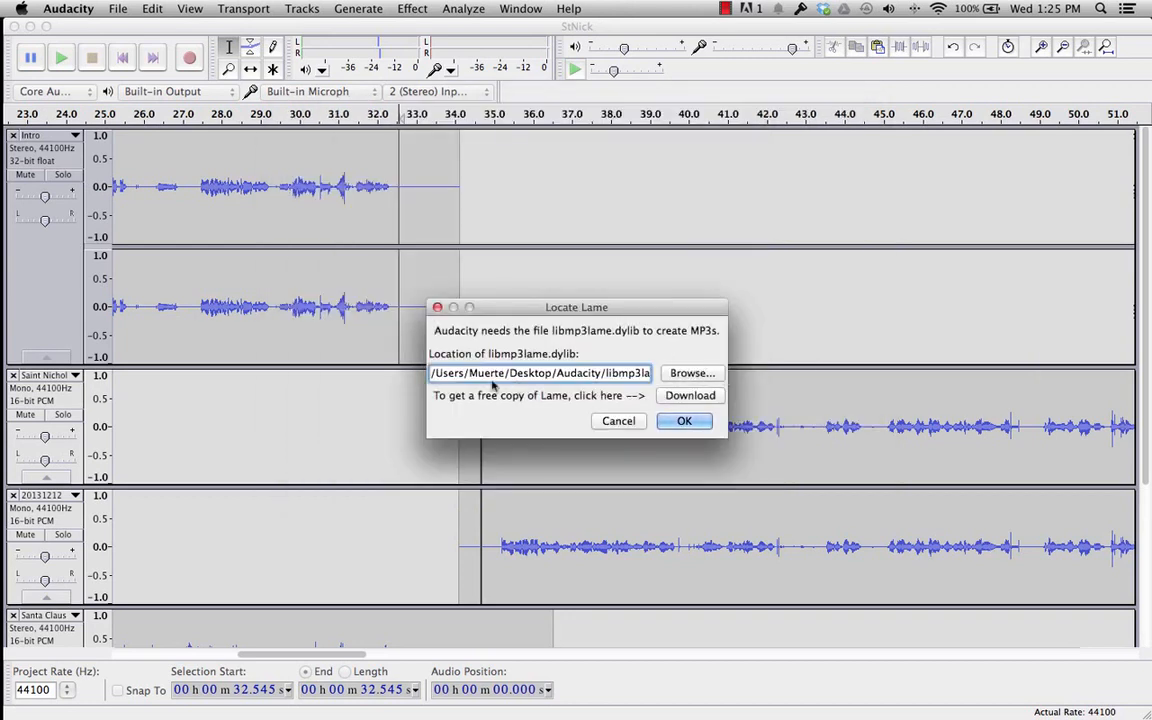
left_click(700, 423)
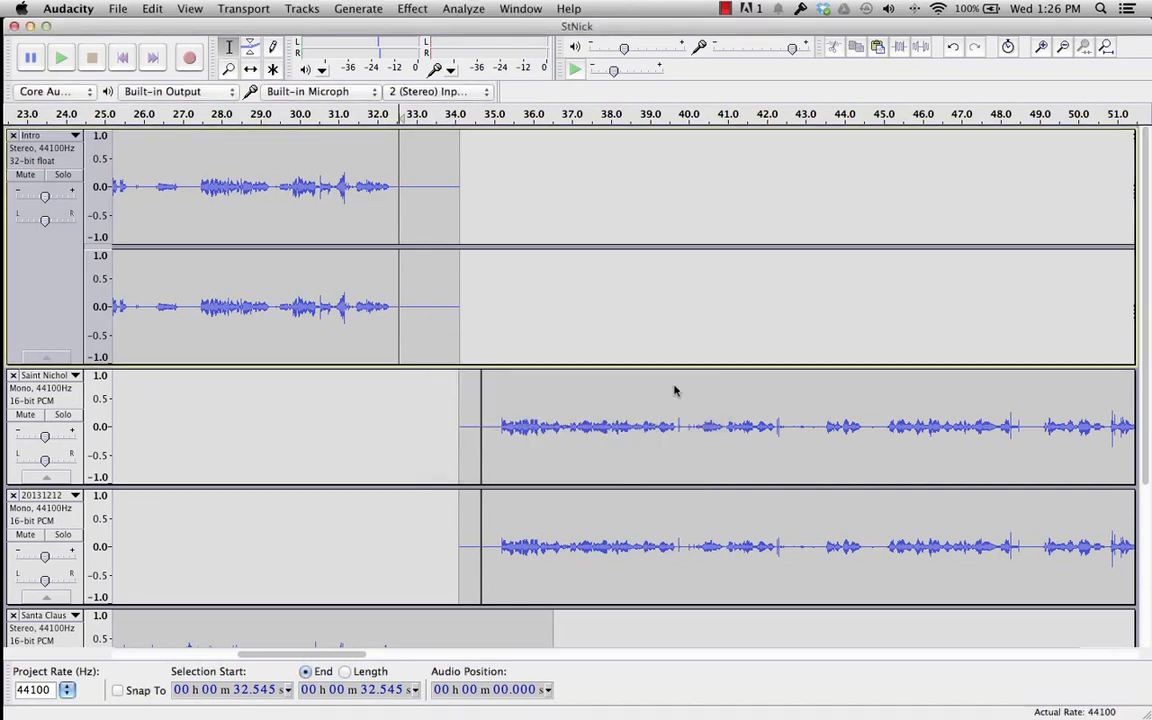
Switch to Finder and preview StNick.mp3 on the Desktop, sampling playback near its beginning and end
key("super+Tab")
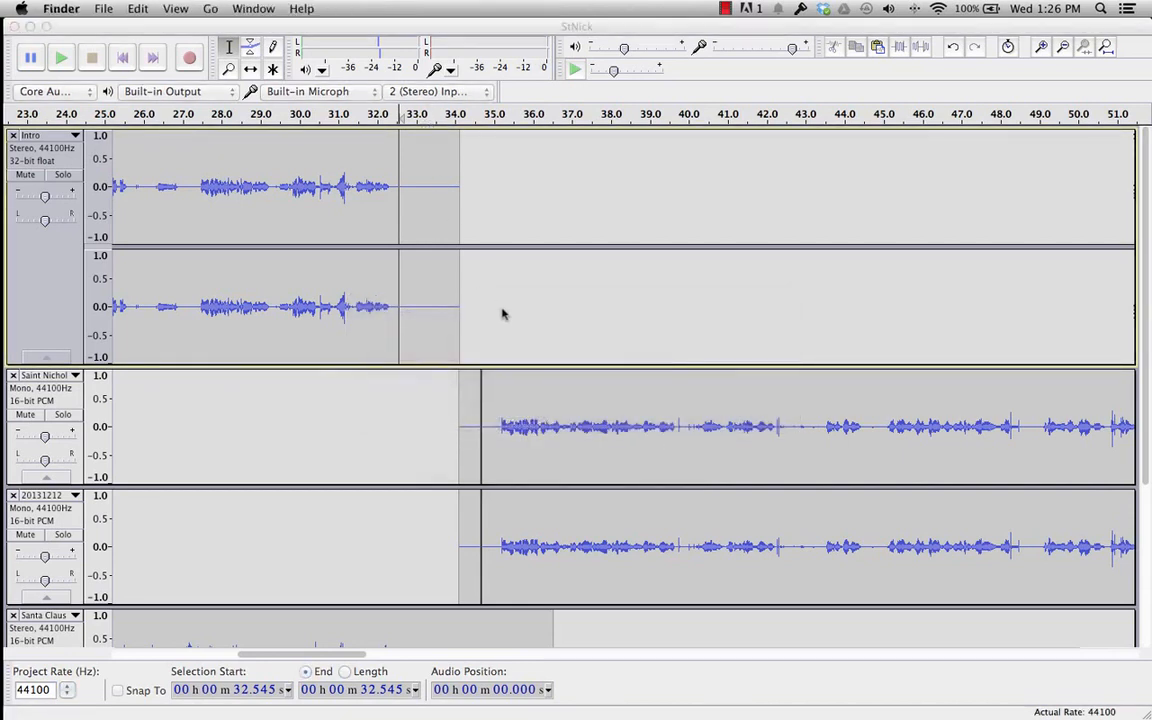
key("super+n")
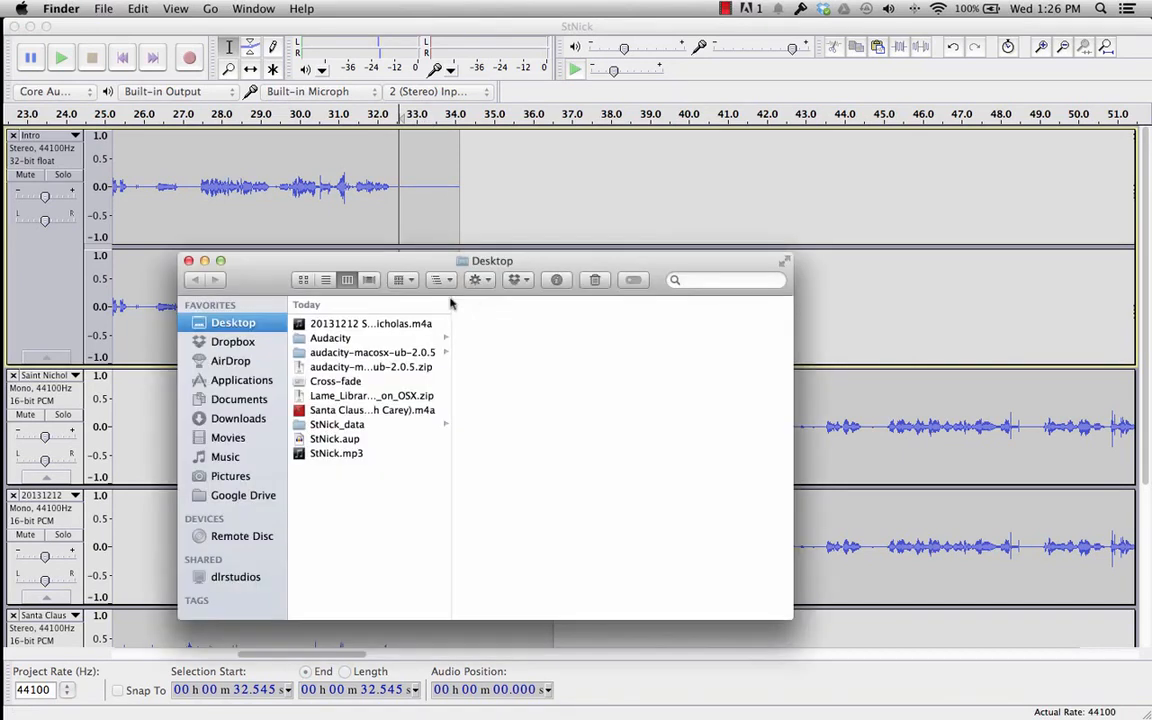
left_click(353, 325)
left_click(331, 455)
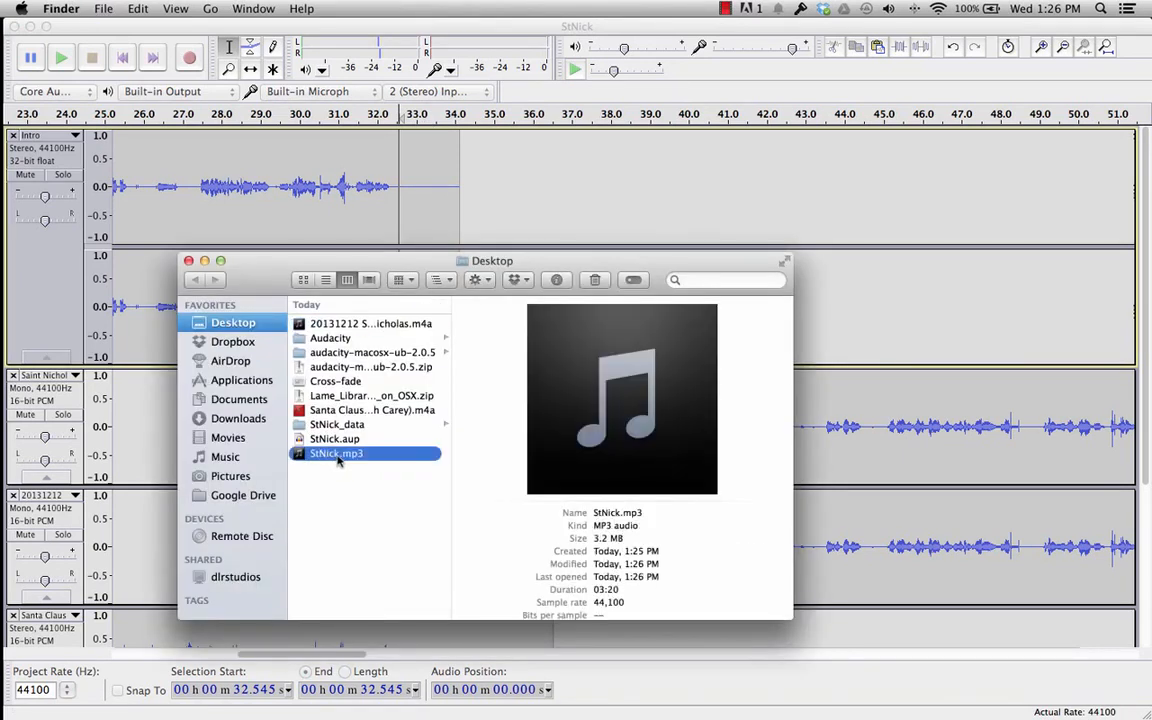
key("space")
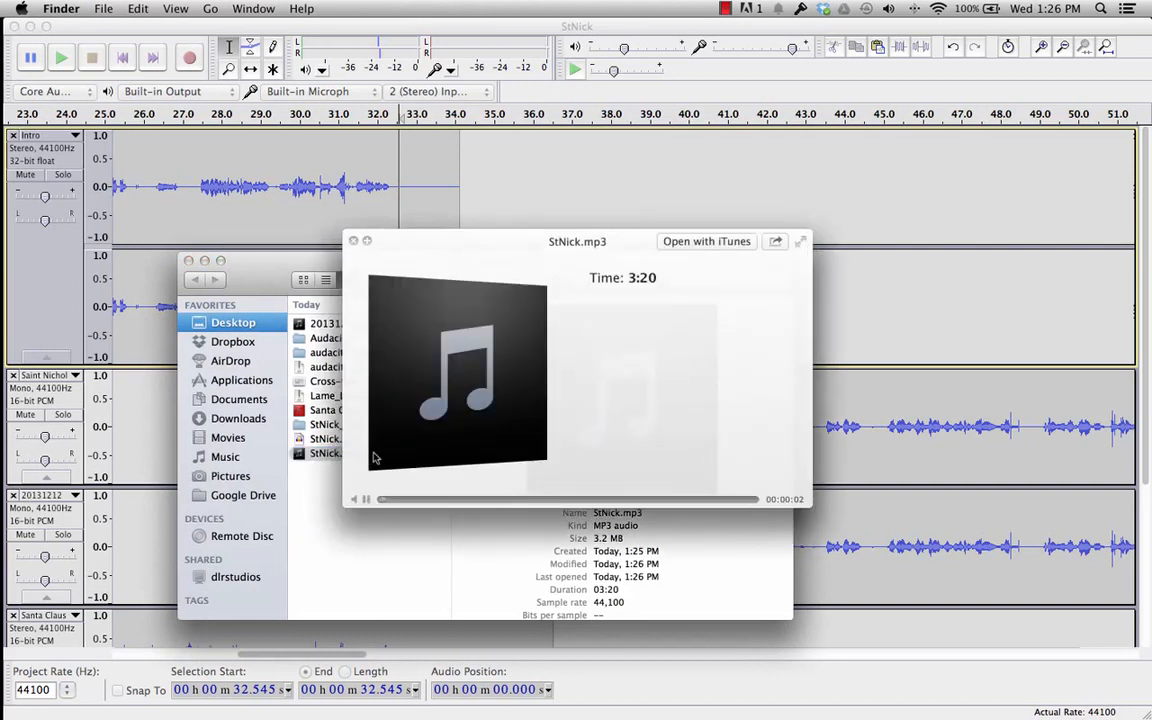
left_click(450, 500)
left_click(736, 500)
key("space")
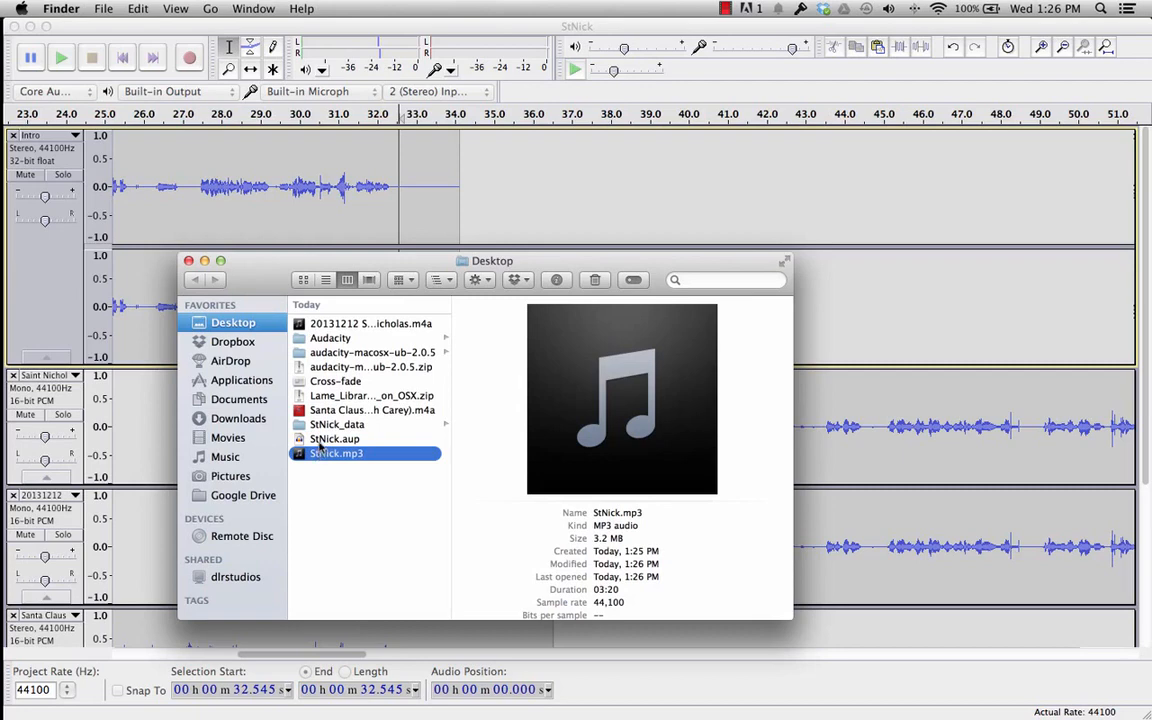
Switch to Chrome and attach StNick.mp3 from the Desktop to the portfolio's Audacity page
key("super+Tab")
key("super+Tab")
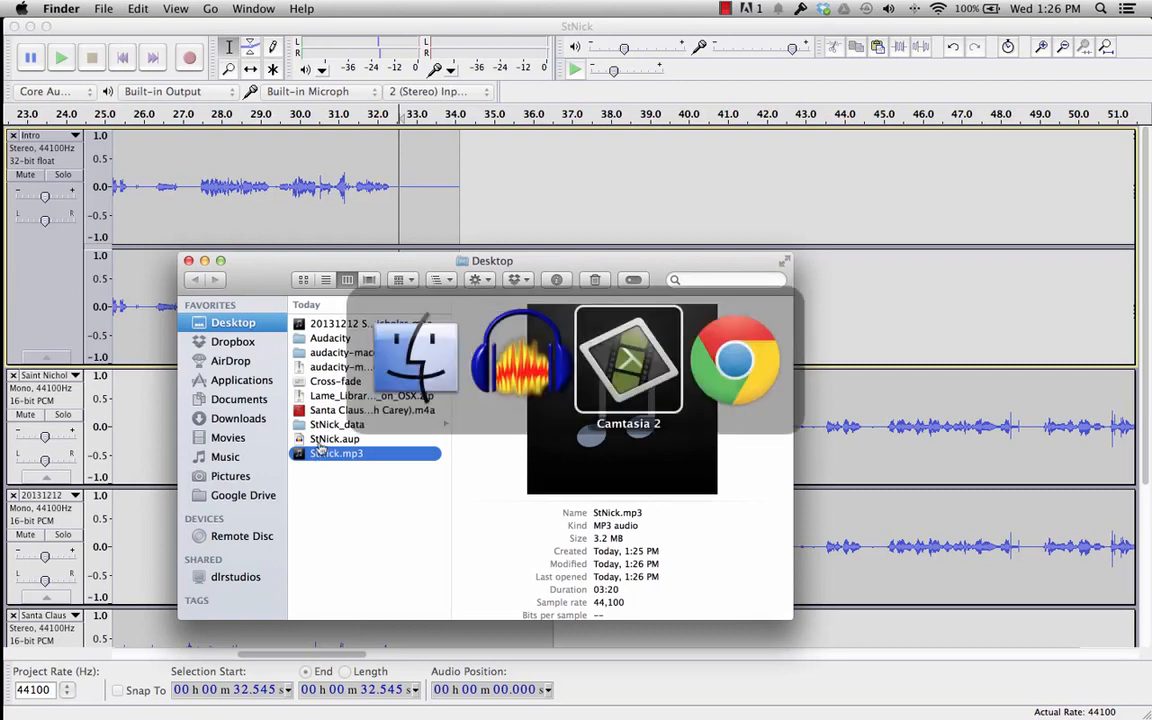
key("super+Tab")
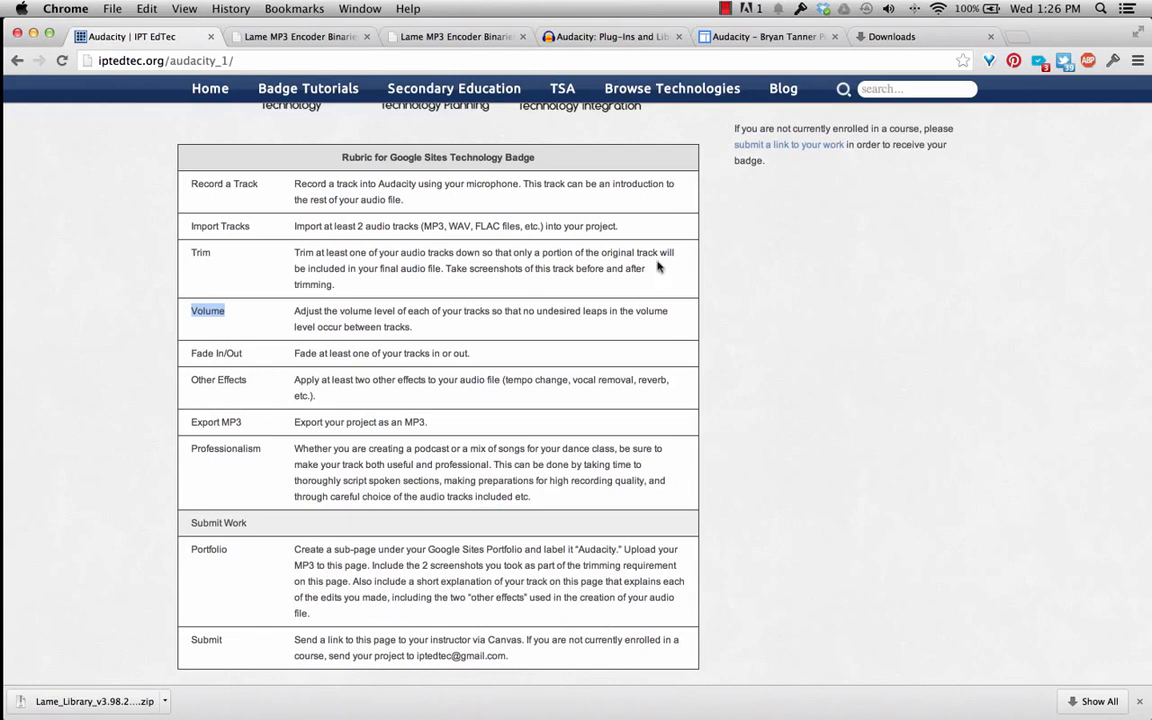
left_click(710, 36)
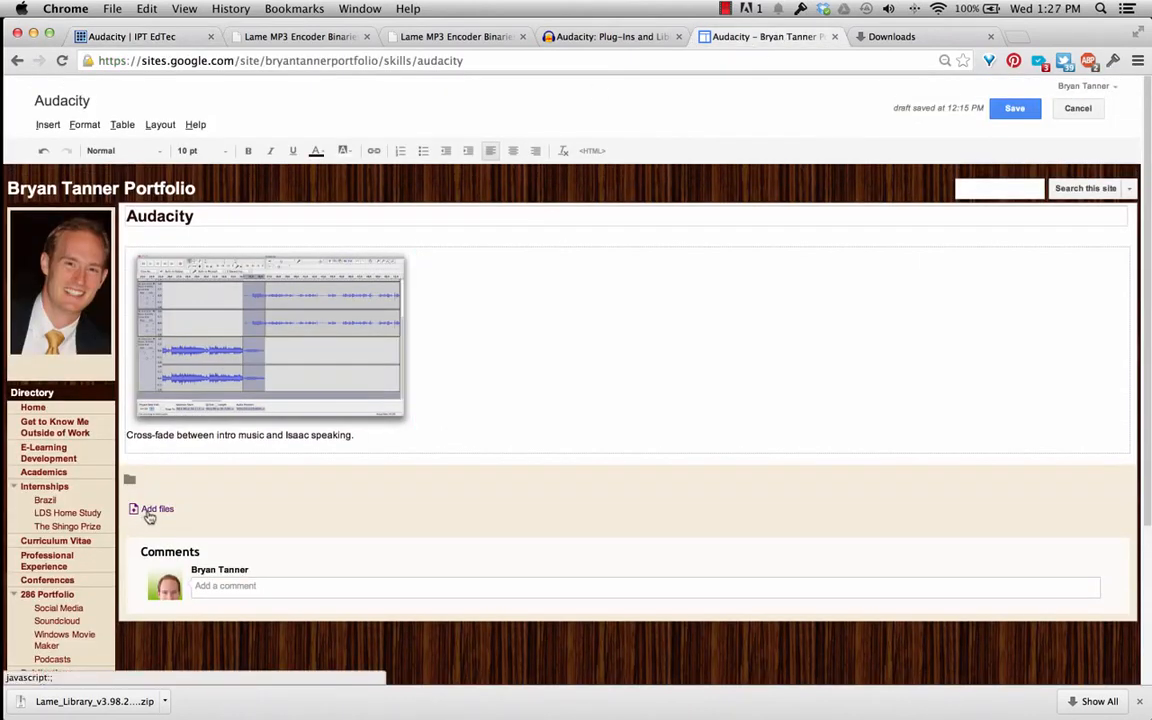
left_click(150, 512)
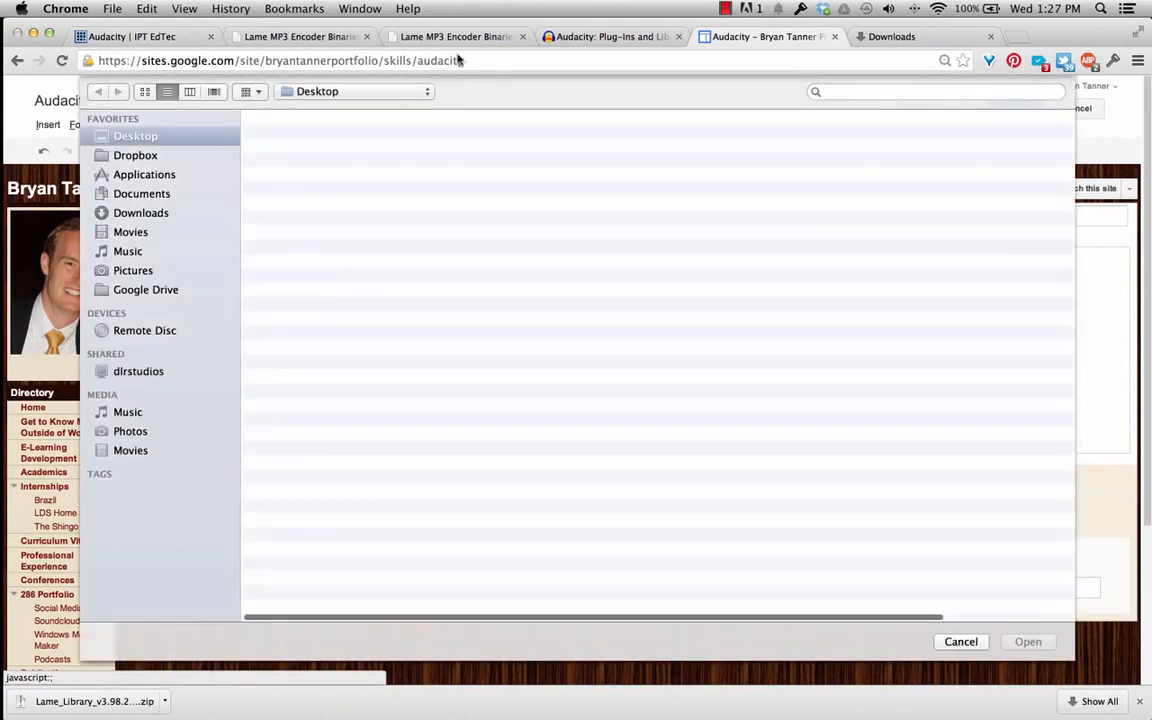
left_click(297, 312)
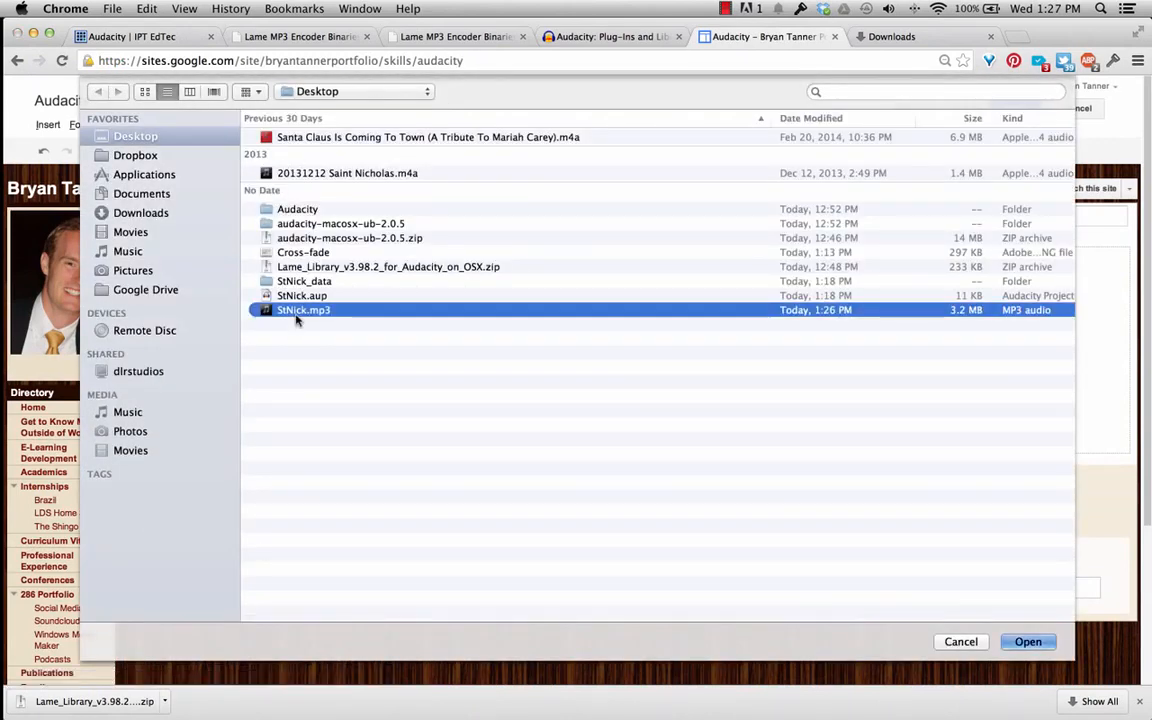
double_click(297, 314)
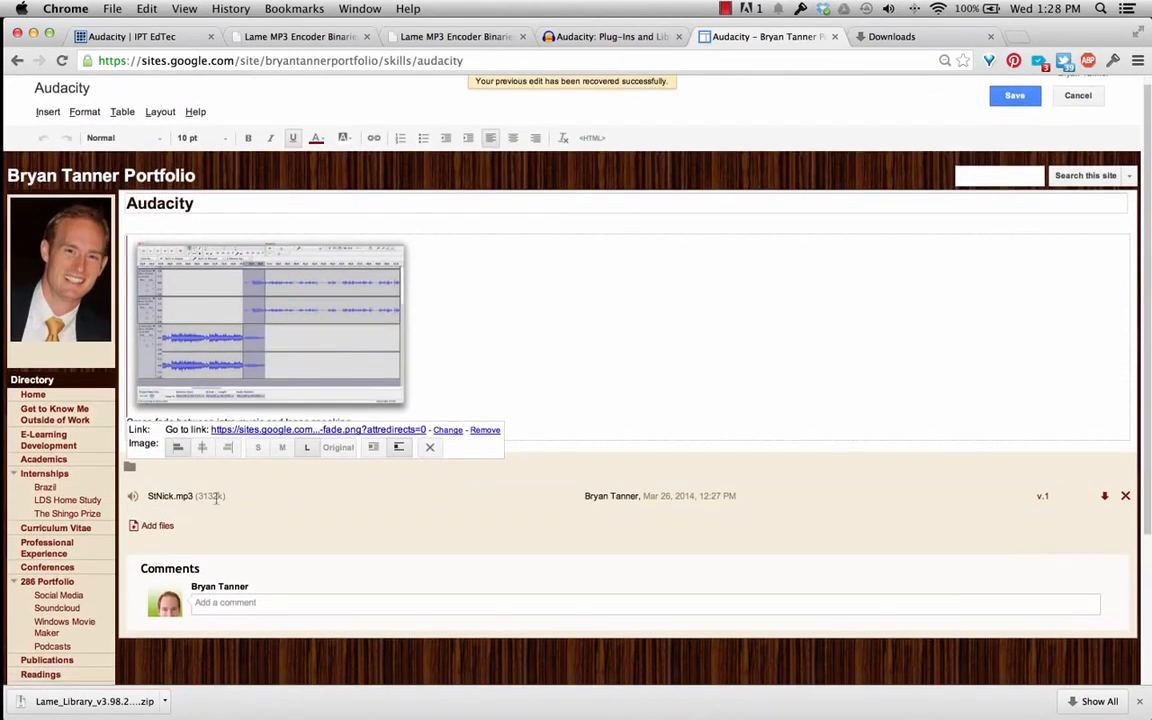
View the cross-fade screenshot on the Audacity page at full size and close it again
left_click(483, 375)
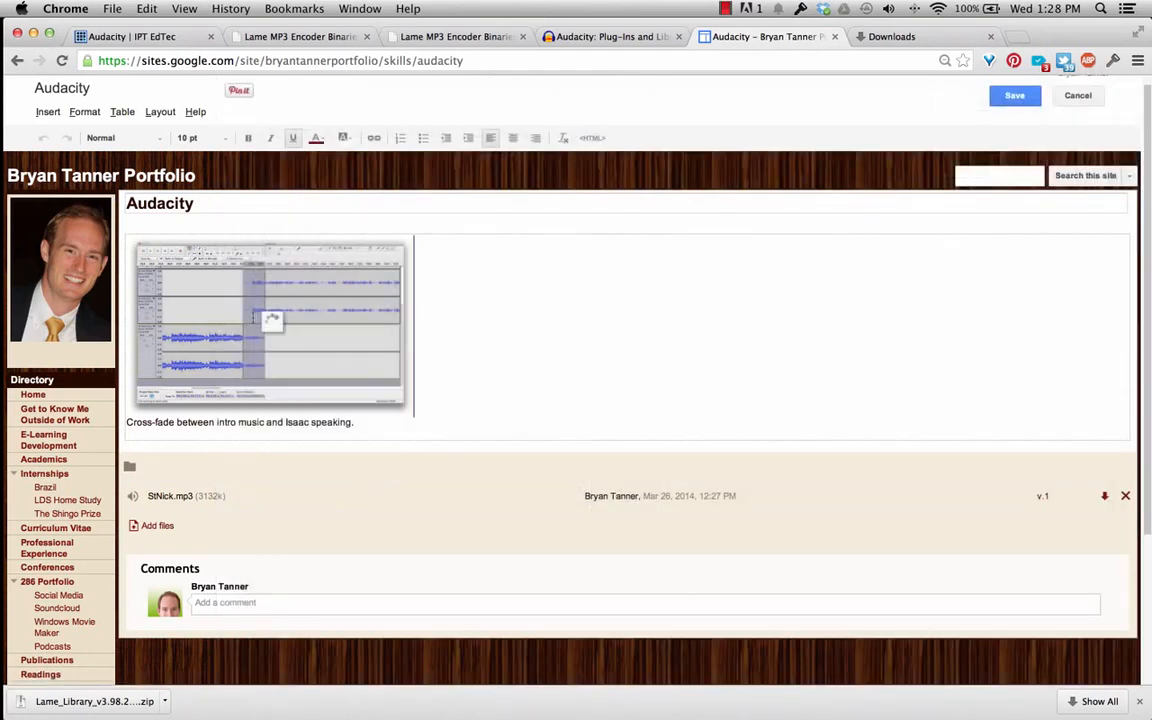
left_click(255, 323)
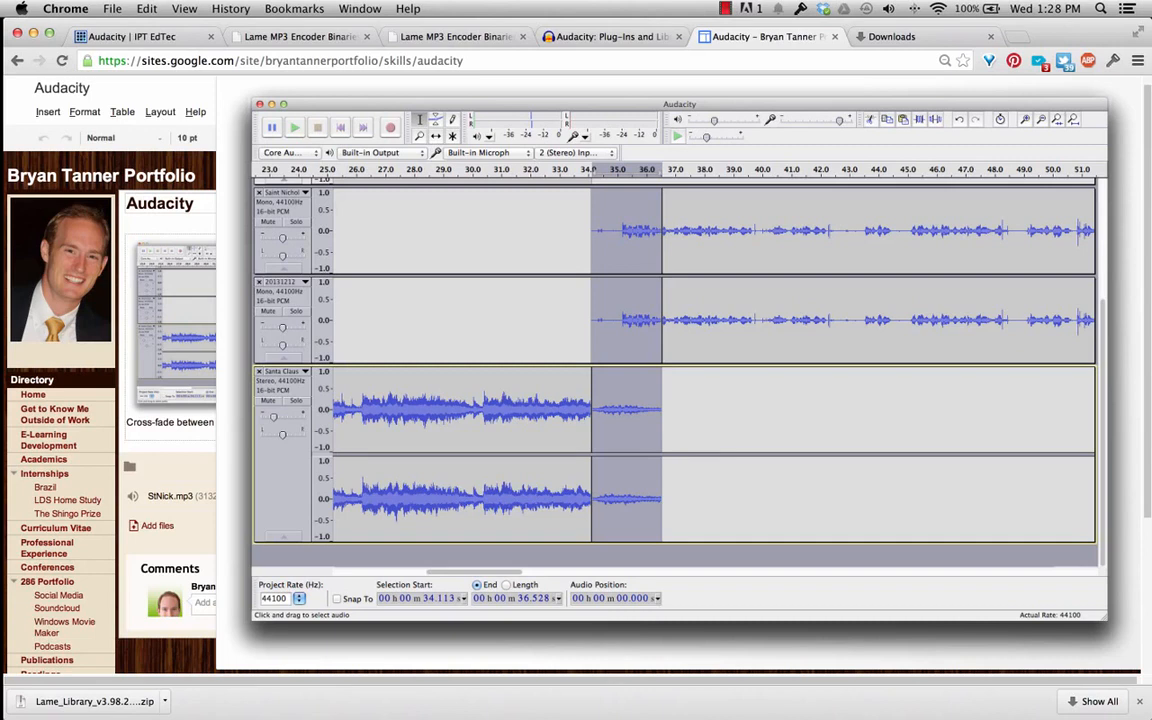
key("Escape")
Copy the Audacity portfolio page's web address and review the submission requirements on the IPT EdTec badge page
left_click(240, 60)
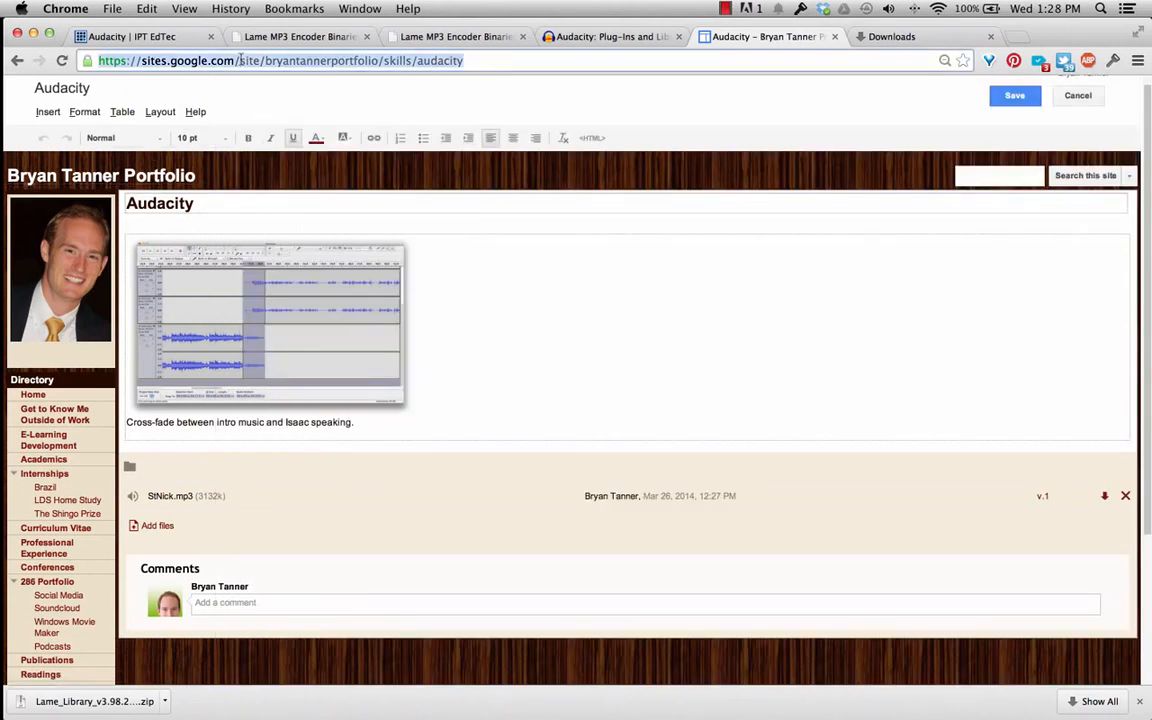
key("super+c")
left_click(134, 36)
scroll(408, 460, "down", 5)
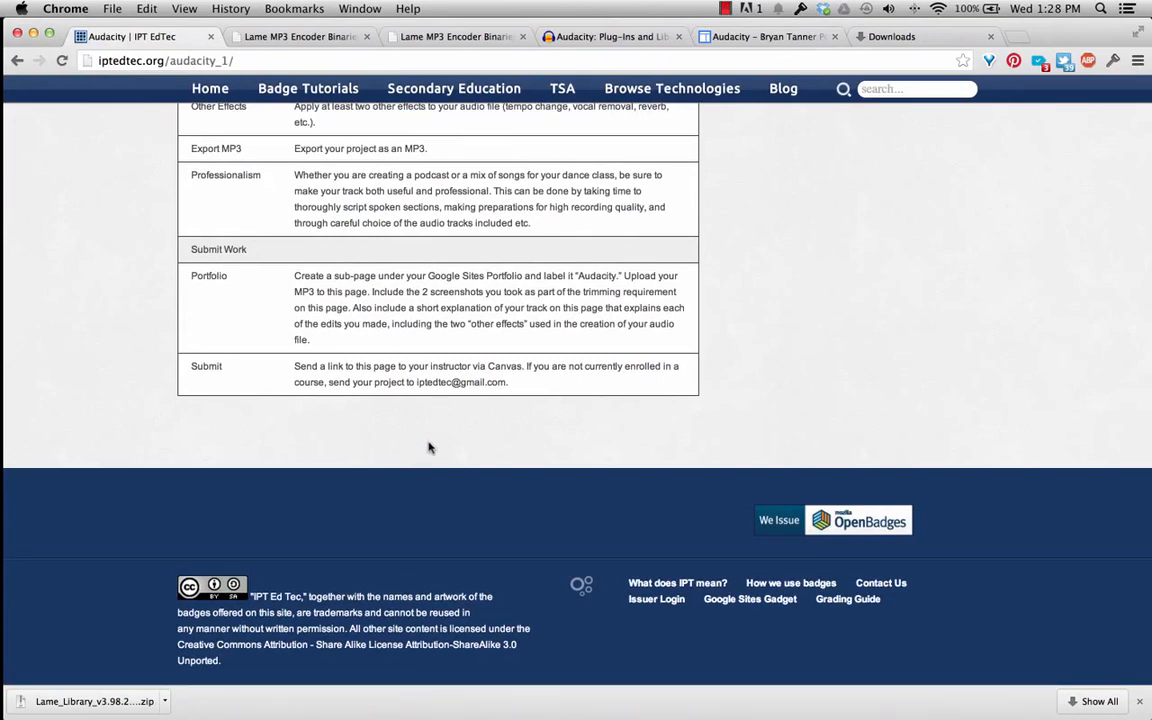
scroll(380, 465, "up", 15)
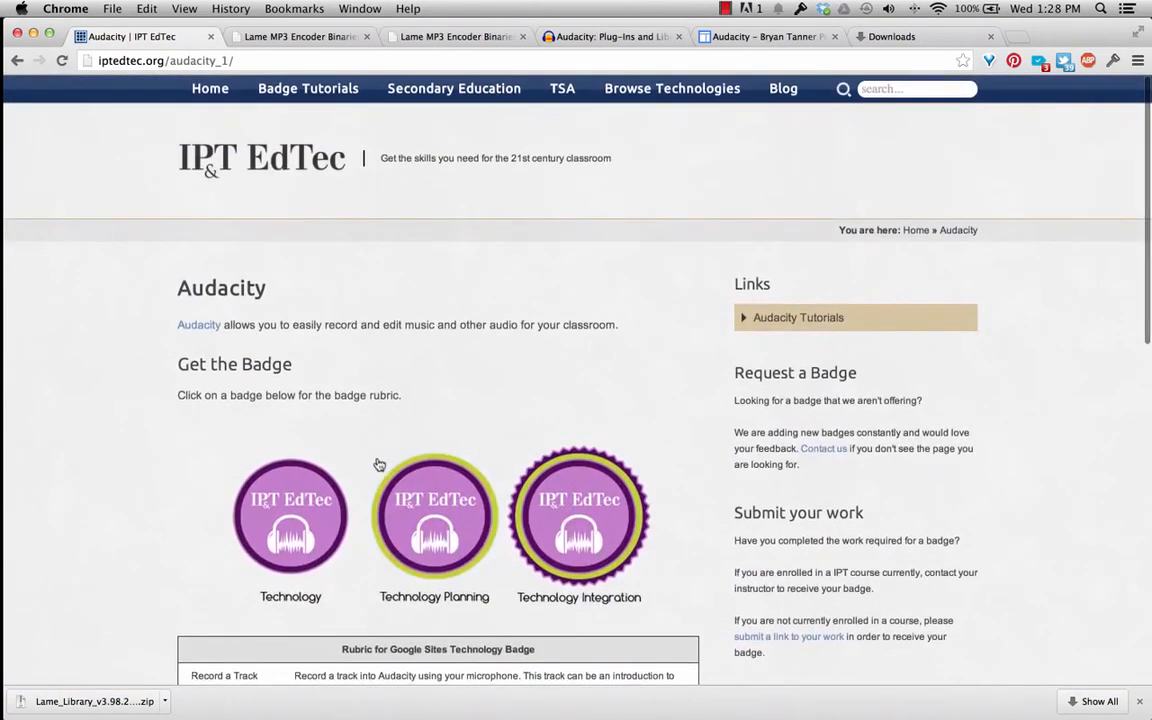